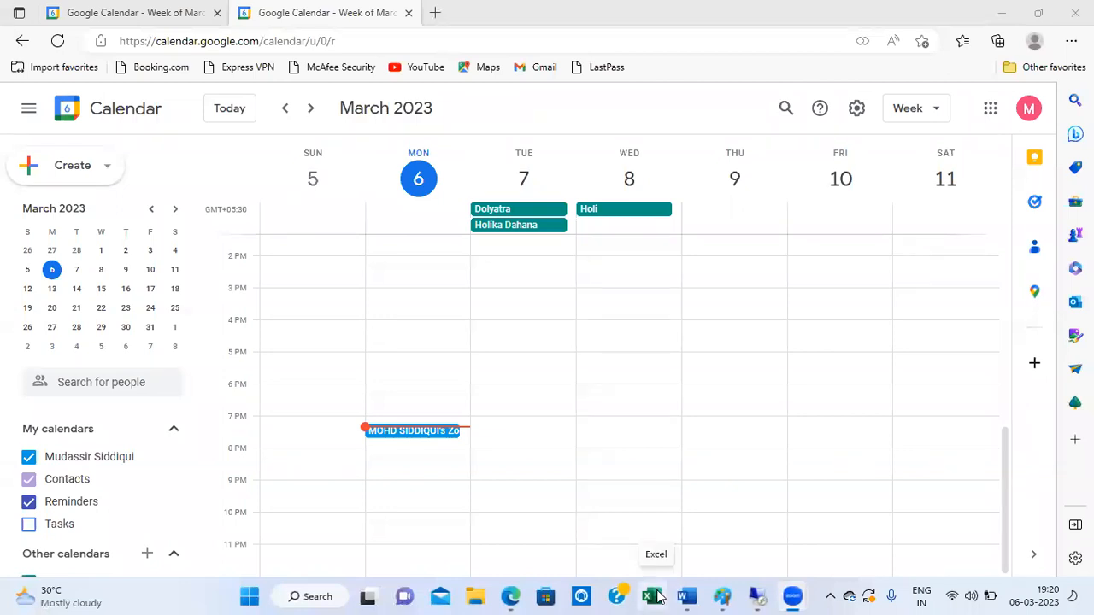
# Switch to Excel, open the recent GST workbook and create a new blank workbook.
pyautogui.click(652, 596)
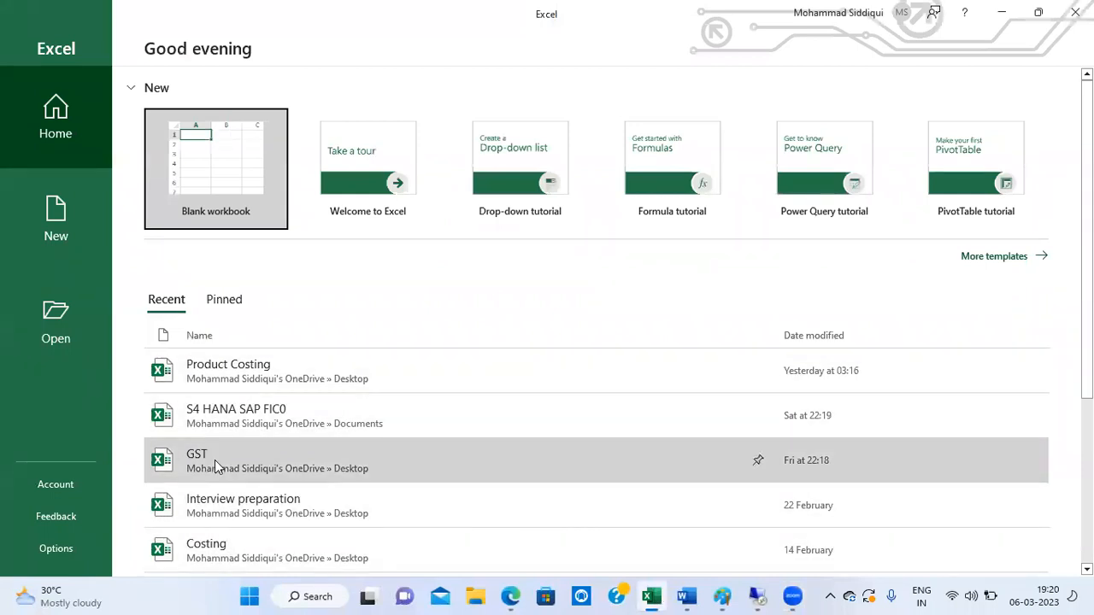
pyautogui.click(215, 459)
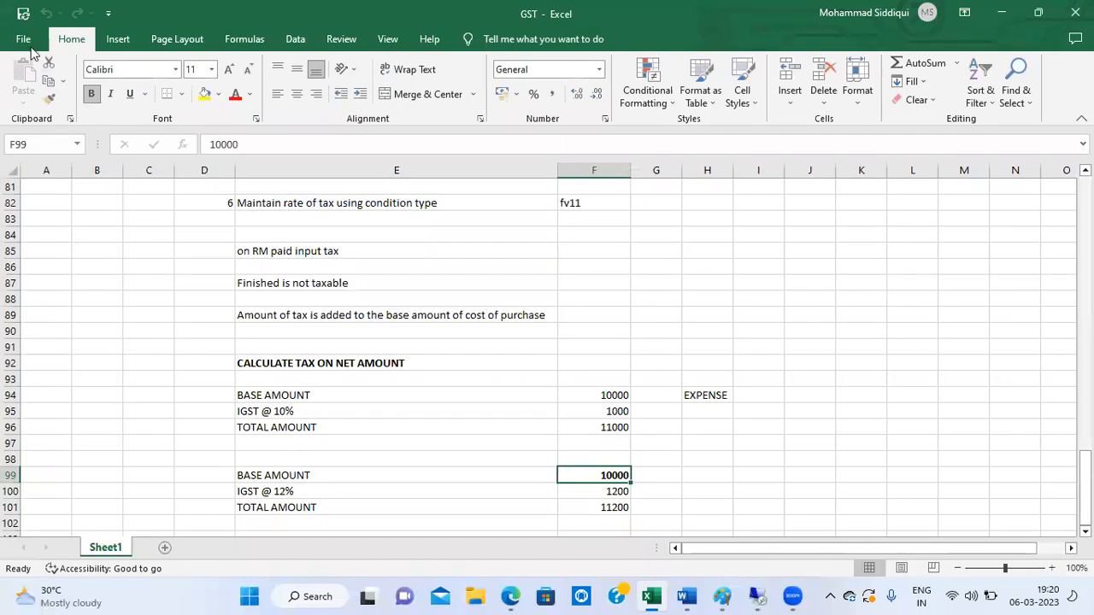
pyautogui.hotkey('ctrl', 'n')
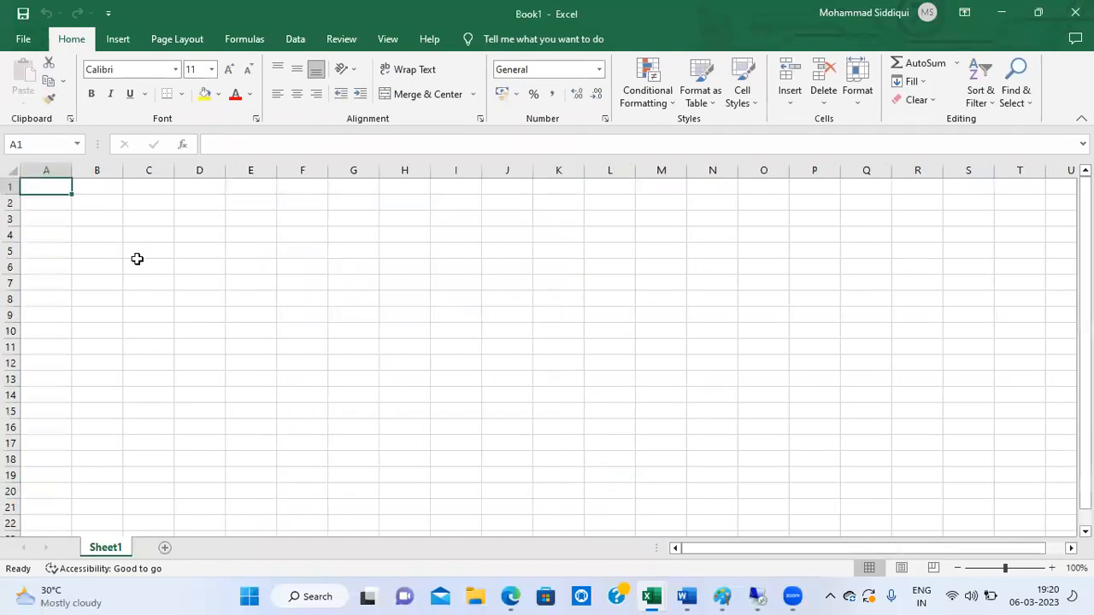
# Enter the heading "ACCOUNTS PAYABLE IN S4" in cell H3 and make it bold.
pyautogui.click(413, 224)
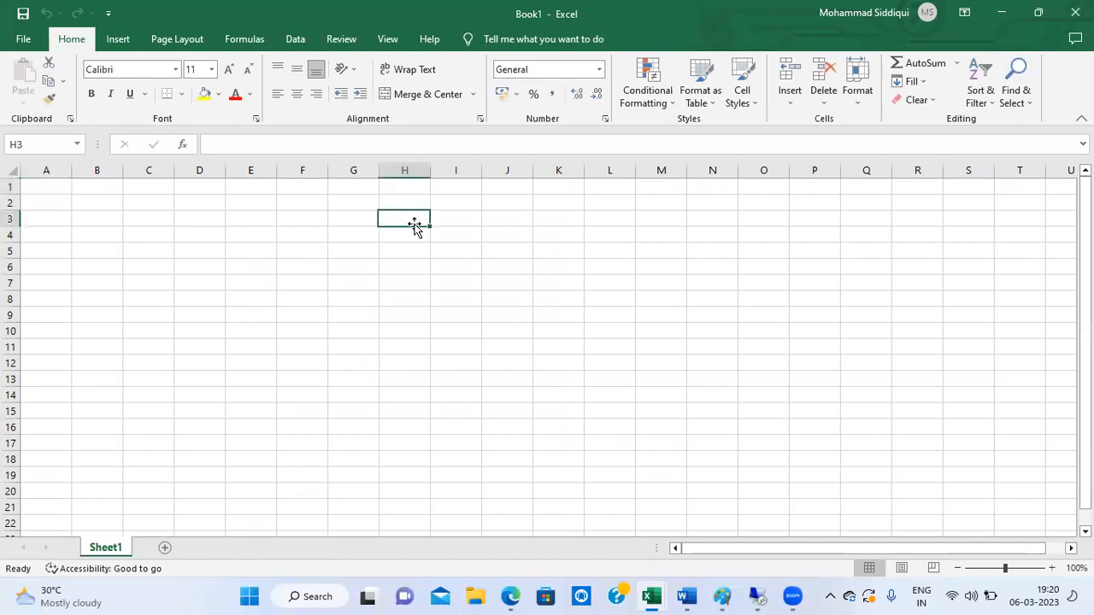
pyautogui.write('ACCO')
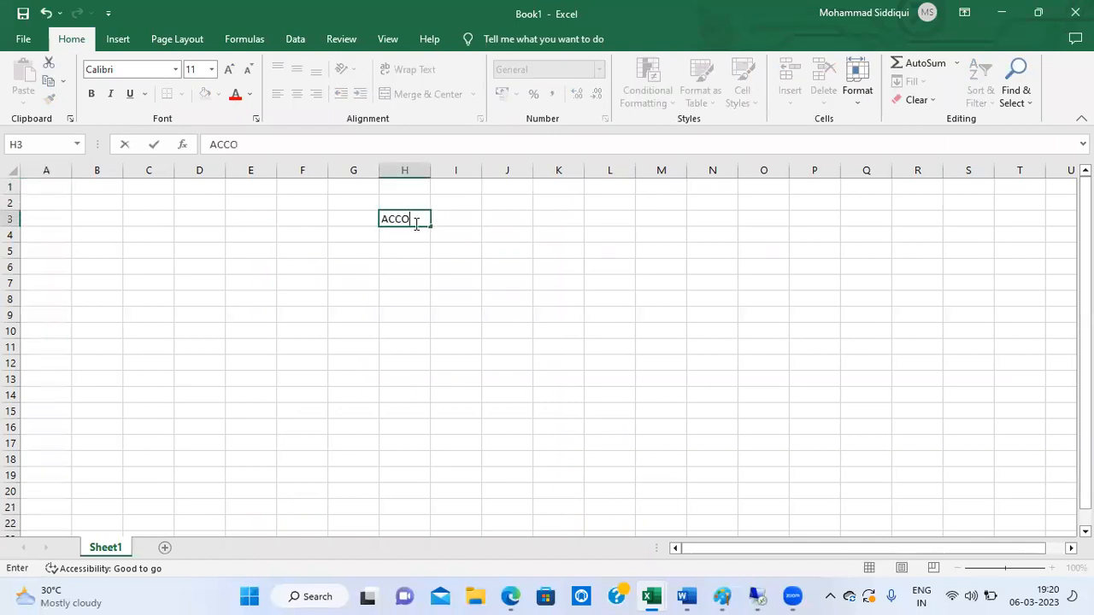
pyautogui.write('UNTS PAYABLE IN')
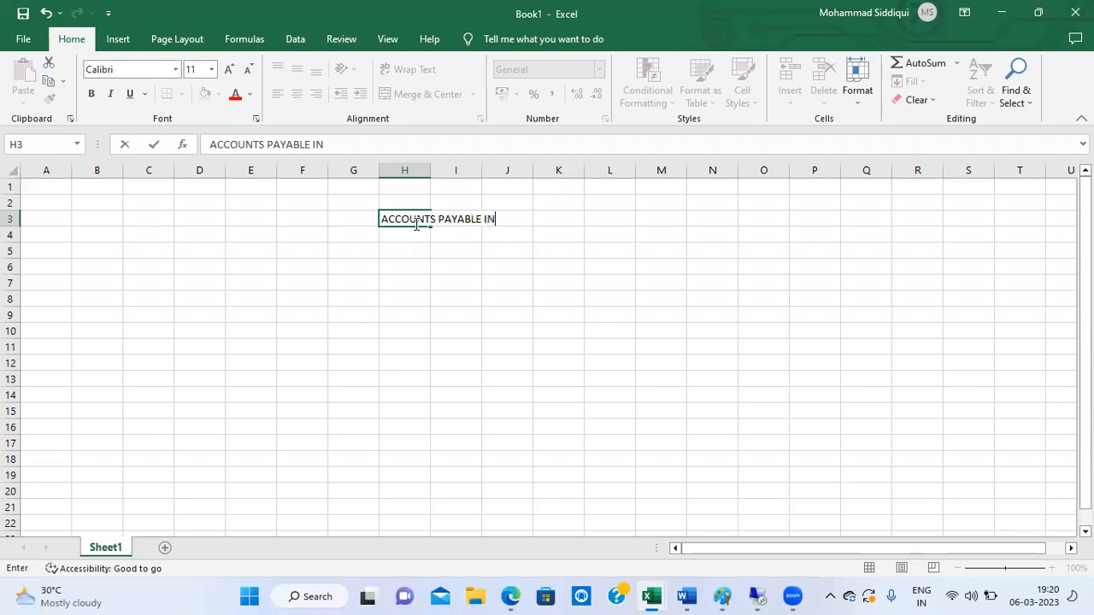
pyautogui.write(' S 4')
pyautogui.press('Return')
pyautogui.click(415, 224)
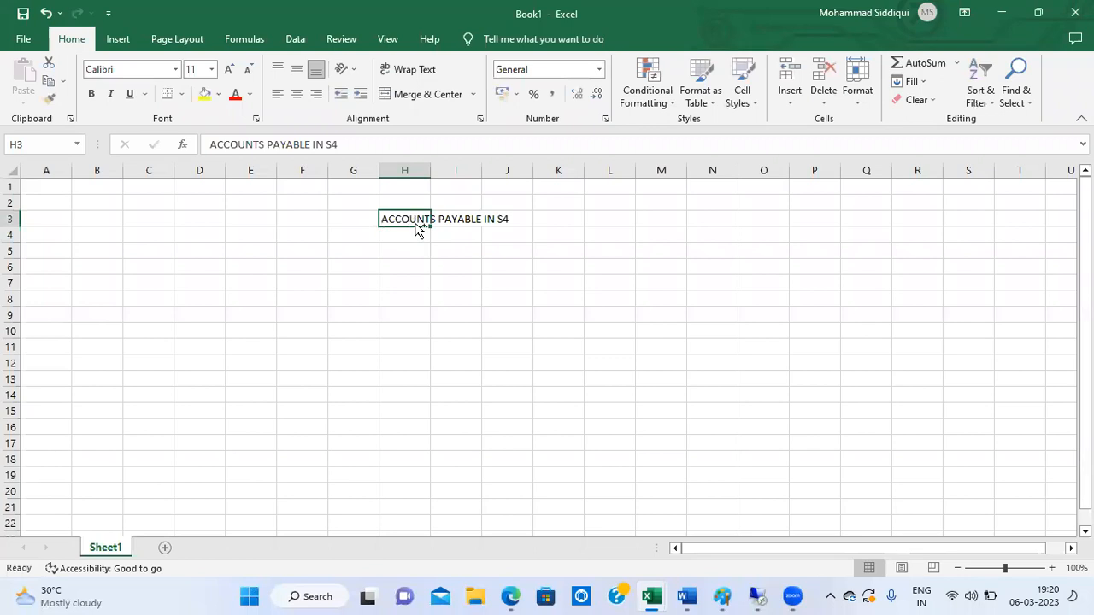
pyautogui.hotkey('ctrl', 'b')
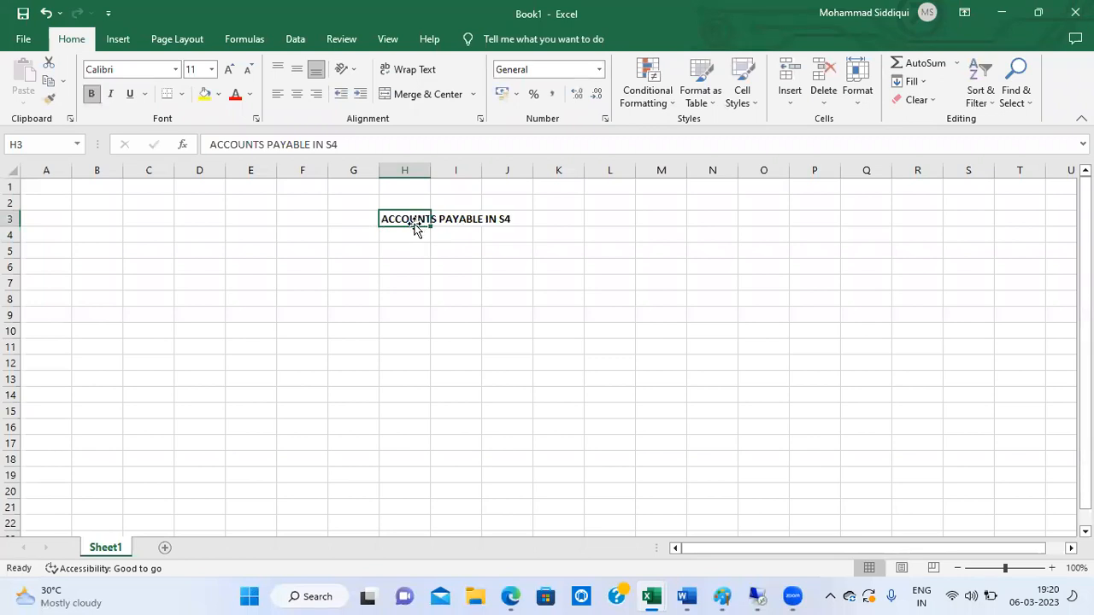
# Enter the item number 1 in cell G5.
pyautogui.press('Down')
pyautogui.press('Down')
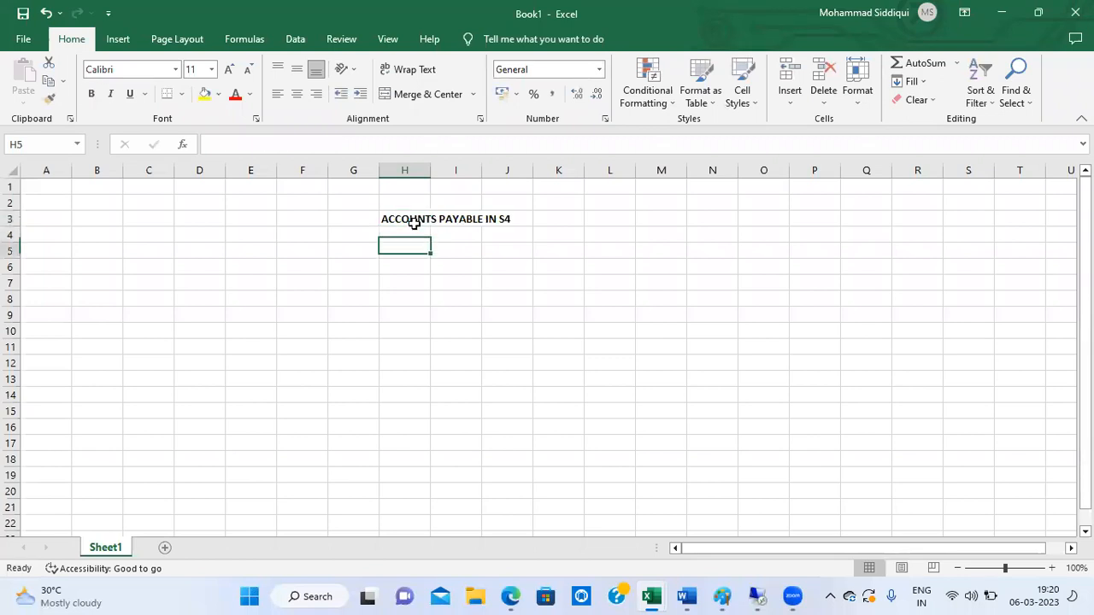
pyautogui.press('Left')
pyautogui.press('F2')
pyautogui.write('1')
pyautogui.press('Tab')
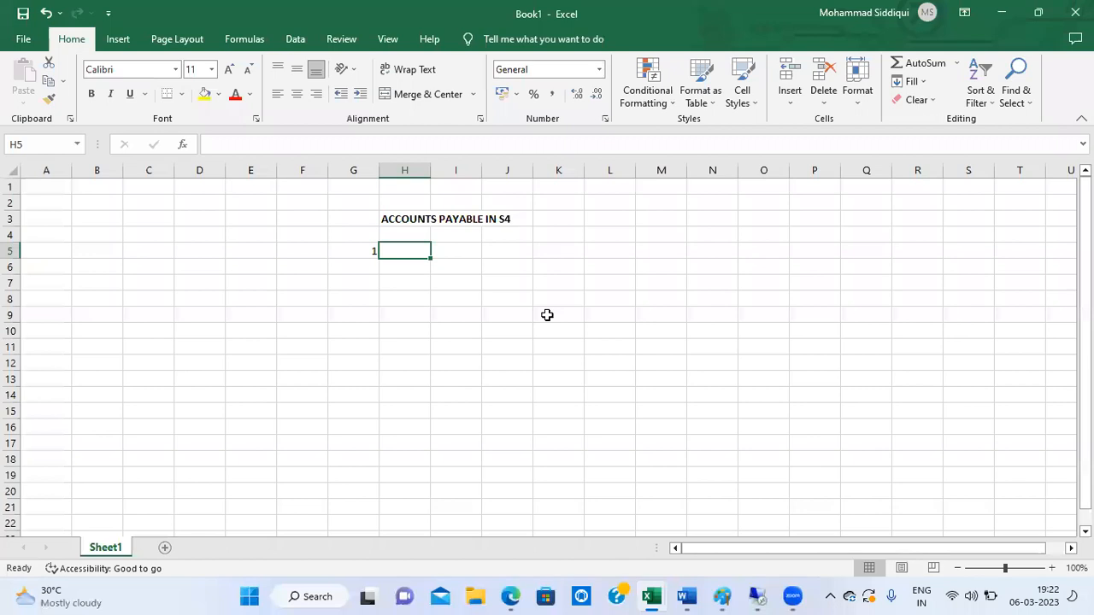
# Fit the width of column H to its heading and clear the item number in G5.
pyautogui.doubleClick(431, 173)
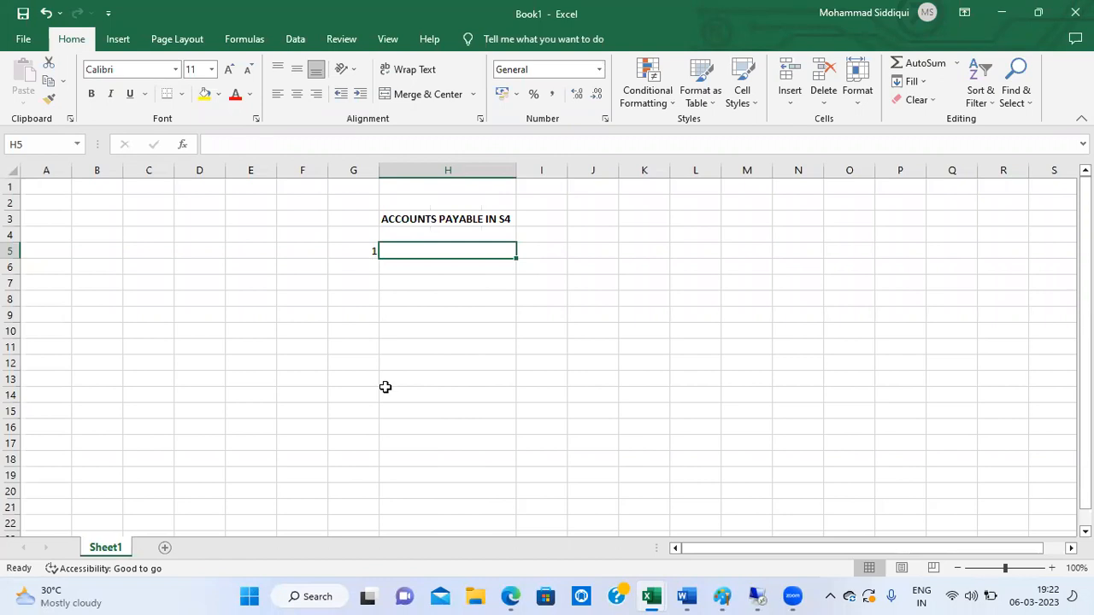
pyautogui.press('Left')
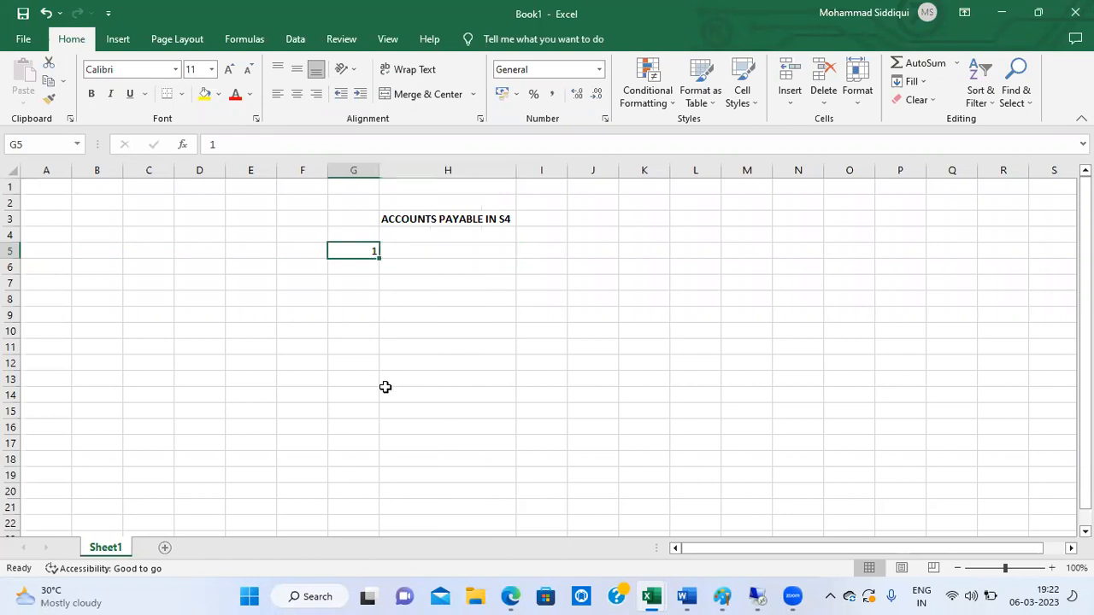
pyautogui.press('Right')
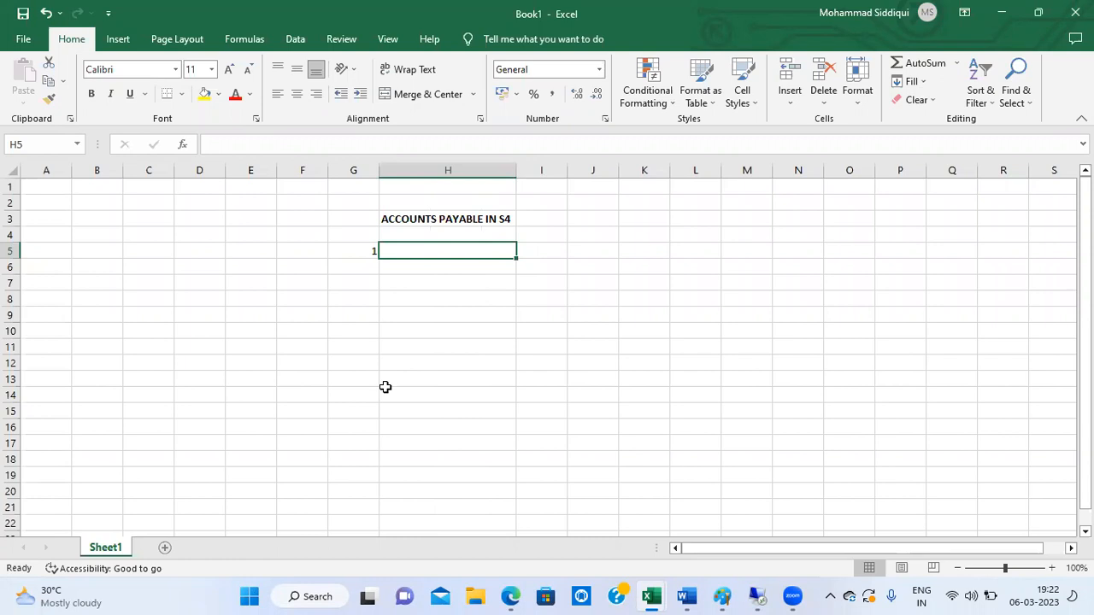
pyautogui.press('Left')
pyautogui.press('Delete')
# Enter the subheading "Configuraiton settings for the vendor master" in cell H5.
pyautogui.press('Right')
pyautogui.write('cONFI')
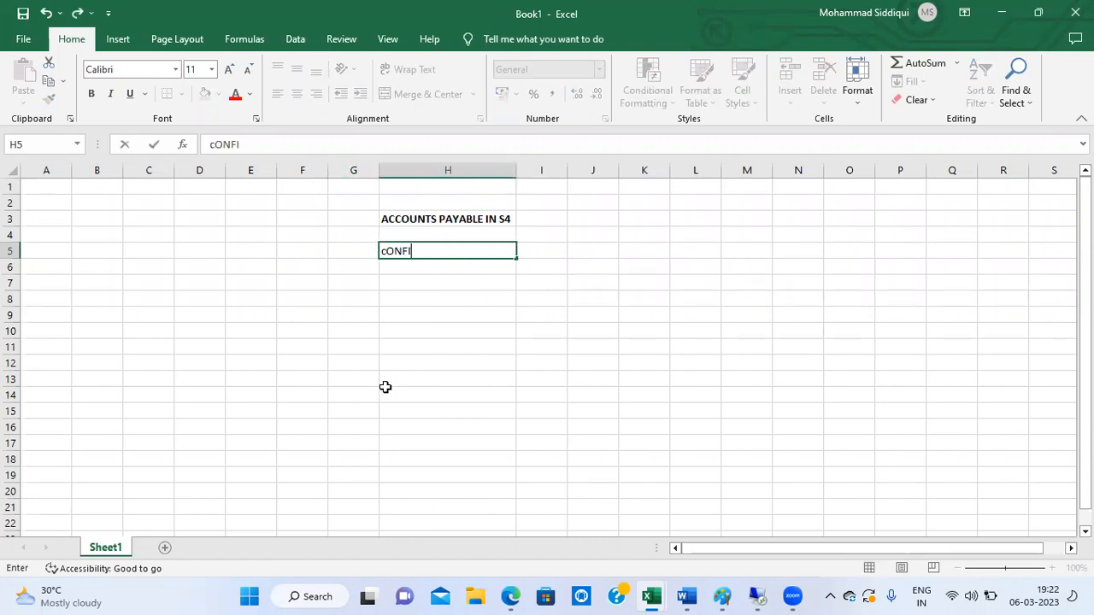
pyautogui.write('GURAiton setti')
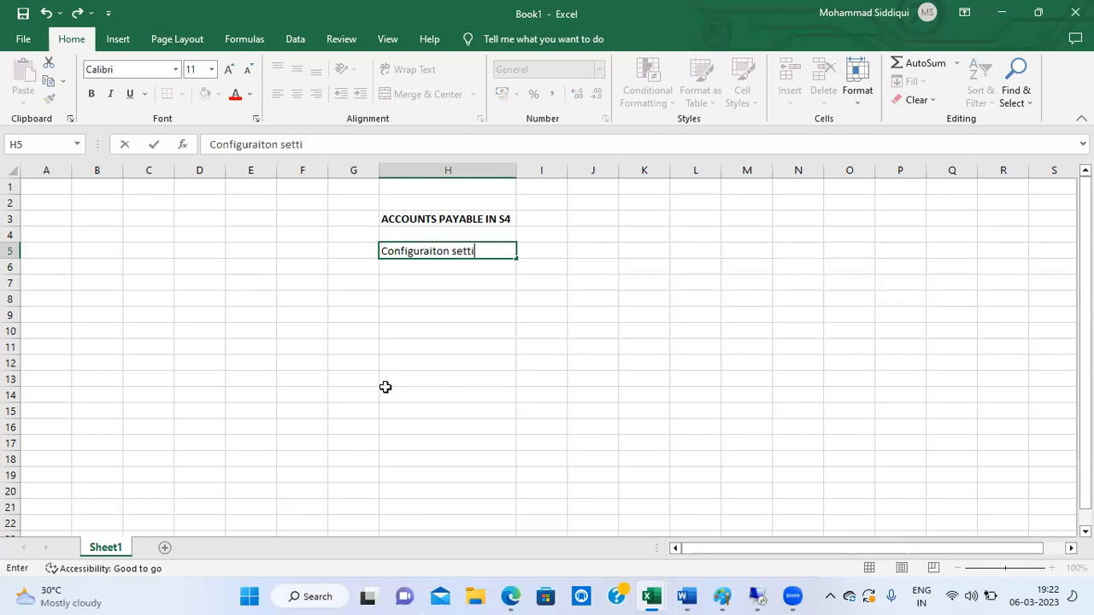
pyautogui.write('ngs for the venodr')
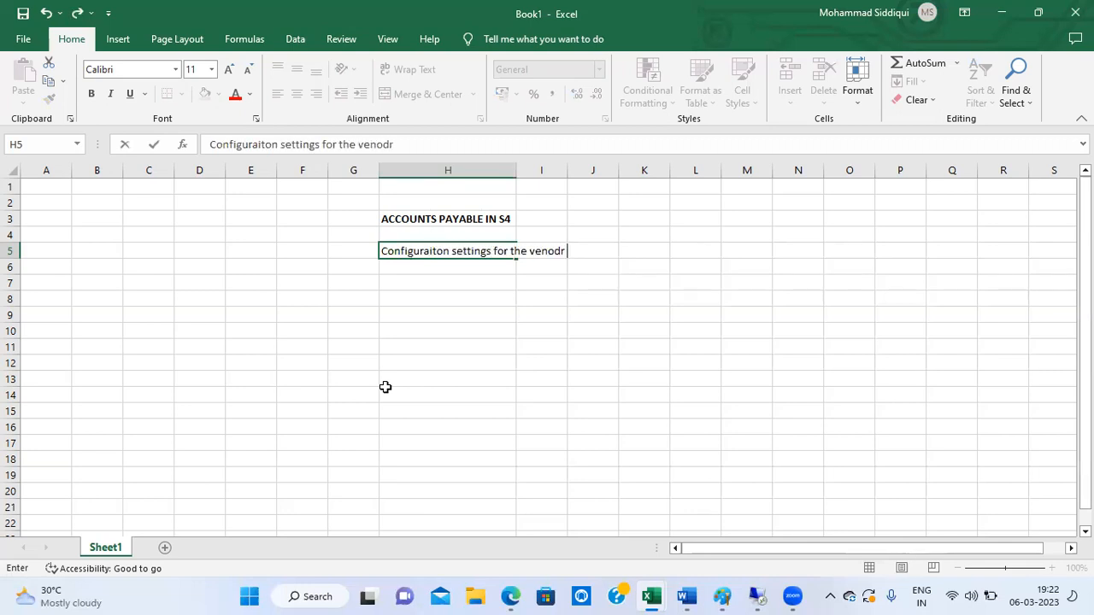
pyautogui.press('BackSpace')
pyautogui.press('BackSpace')
pyautogui.press('BackSpace')
pyautogui.write('der mas')
pyautogui.press('BackSpace')
pyautogui.press('BackSpace')
pyautogui.press('BackSpace')
pyautogui.press('BackSpace')
pyautogui.press('BackSpace')
pyautogui.press('BackSpace')
pyautogui.write('or master')
pyautogui.press('Return')
# Add list item 1, "Vendor Account group", in cells G7 and H7.
pyautogui.press('Down')
pyautogui.press('Left')
pyautogui.write('1')
pyautogui.press('Tab')
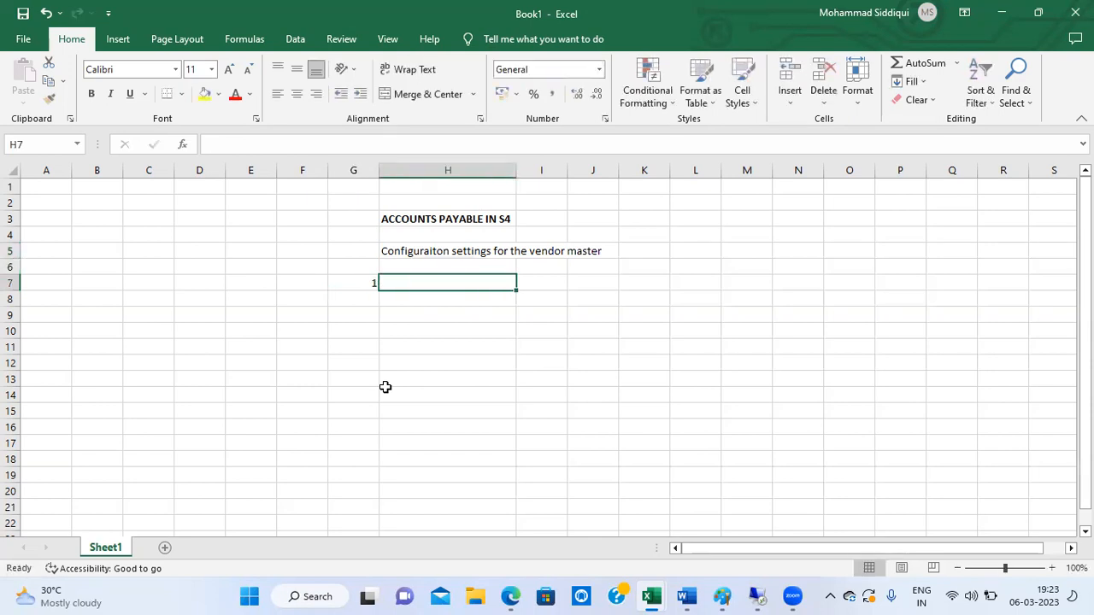
pyautogui.write('Ven')
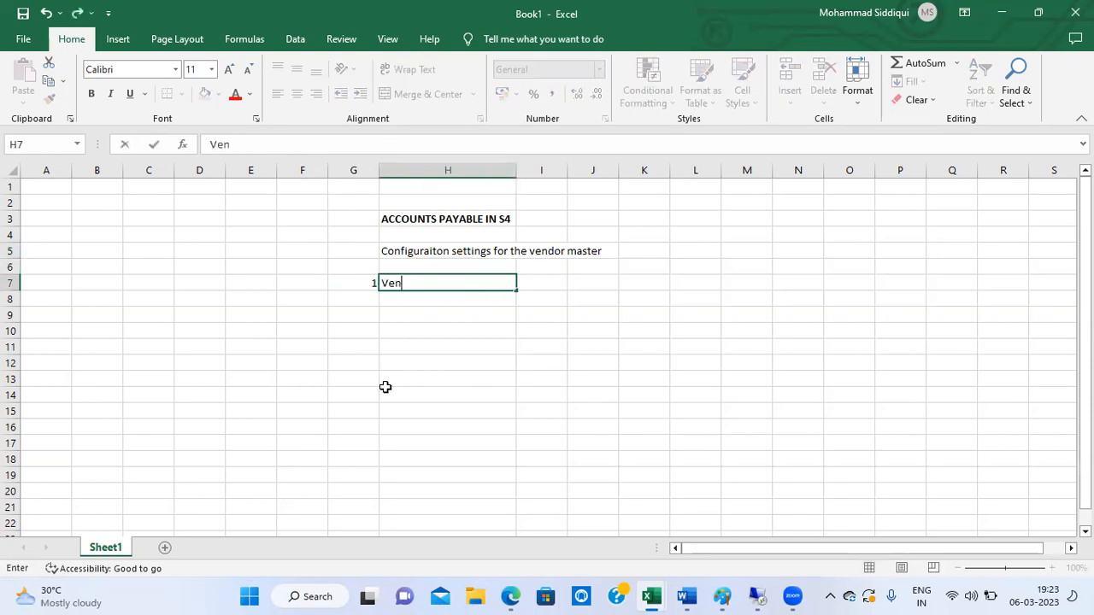
pyautogui.write('dor Account group')
pyautogui.press('Return')
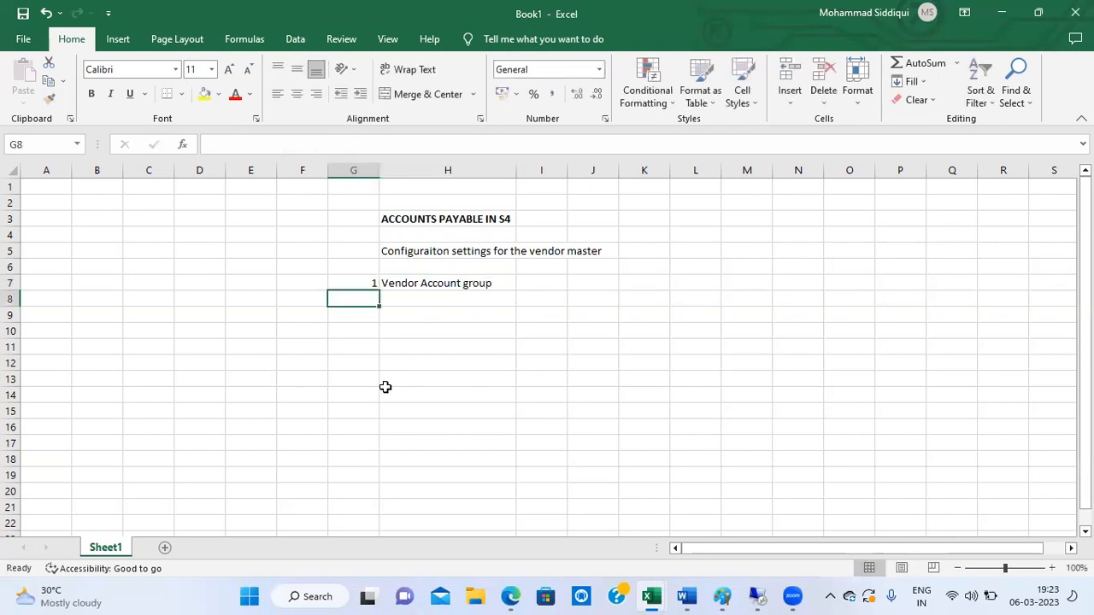
# Enter the transaction code OBD3 in cell I7 for the vendor account group.
pyautogui.press('Up')
pyautogui.press('Right')
pyautogui.press('Right')
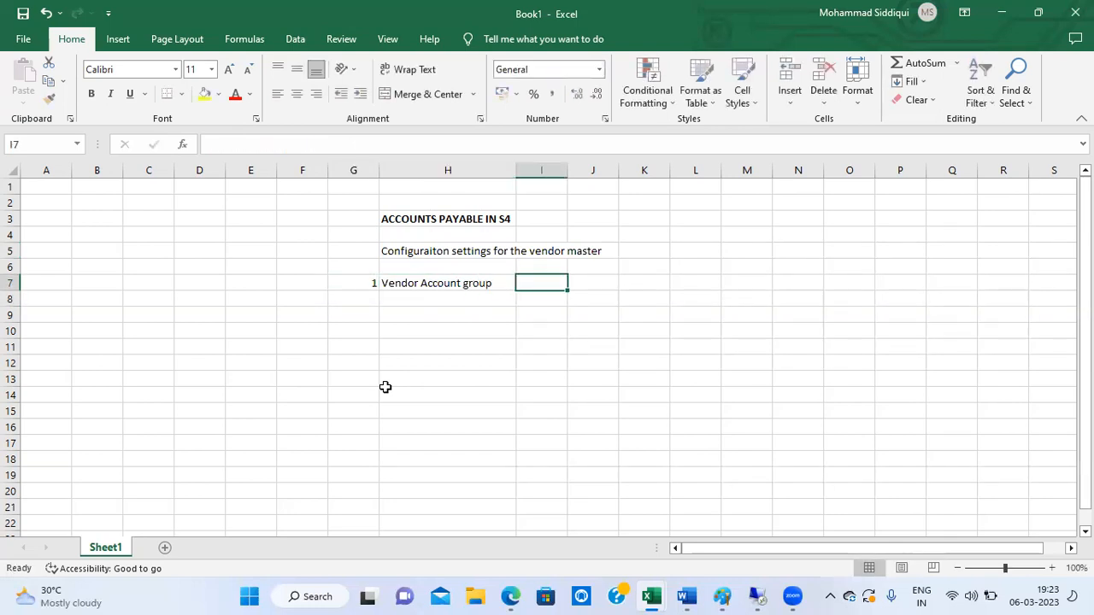
pyautogui.write('OBD3')
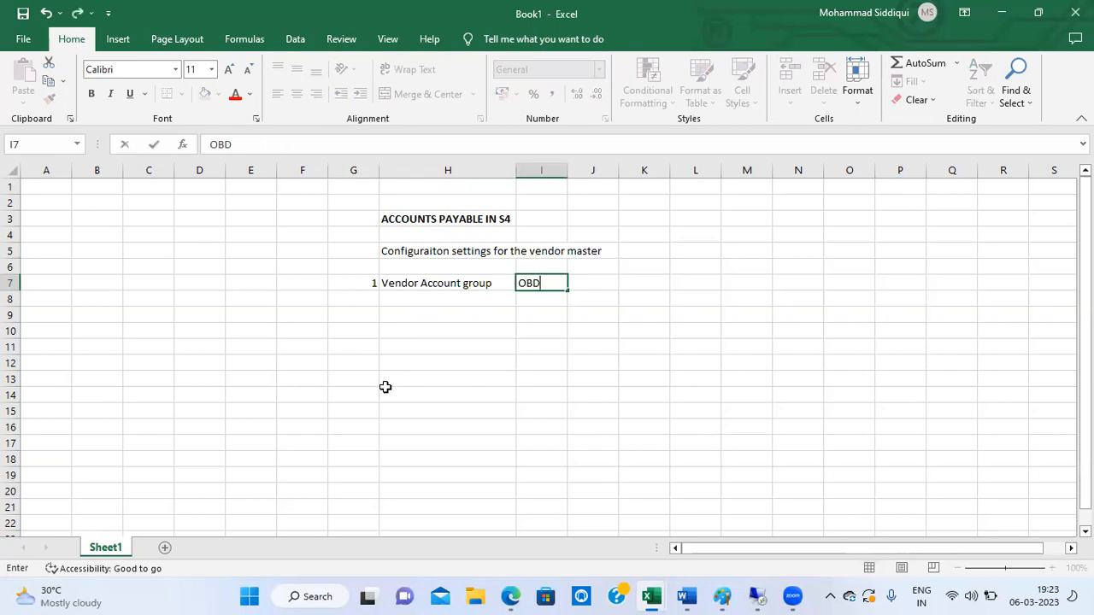
pyautogui.press('Return')
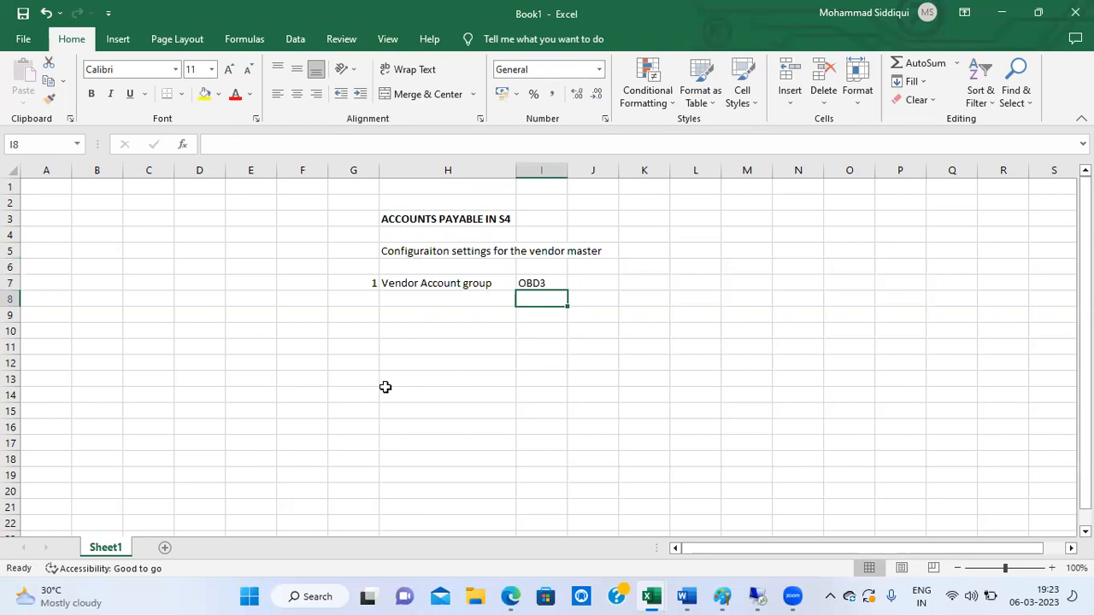
# Add list item 2, "Number ranges", in row 8 with the transaction code XKN1 in cell I8.
pyautogui.press('Left')
pyautogui.press('Left')
pyautogui.write('2')
pyautogui.press('Right')
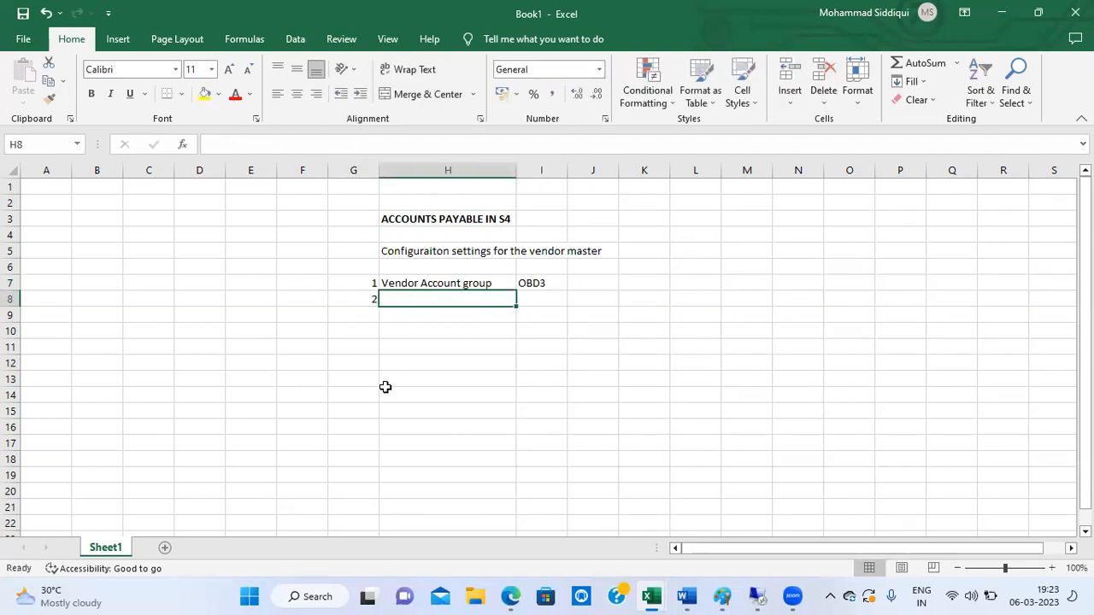
pyautogui.write('Number ranges')
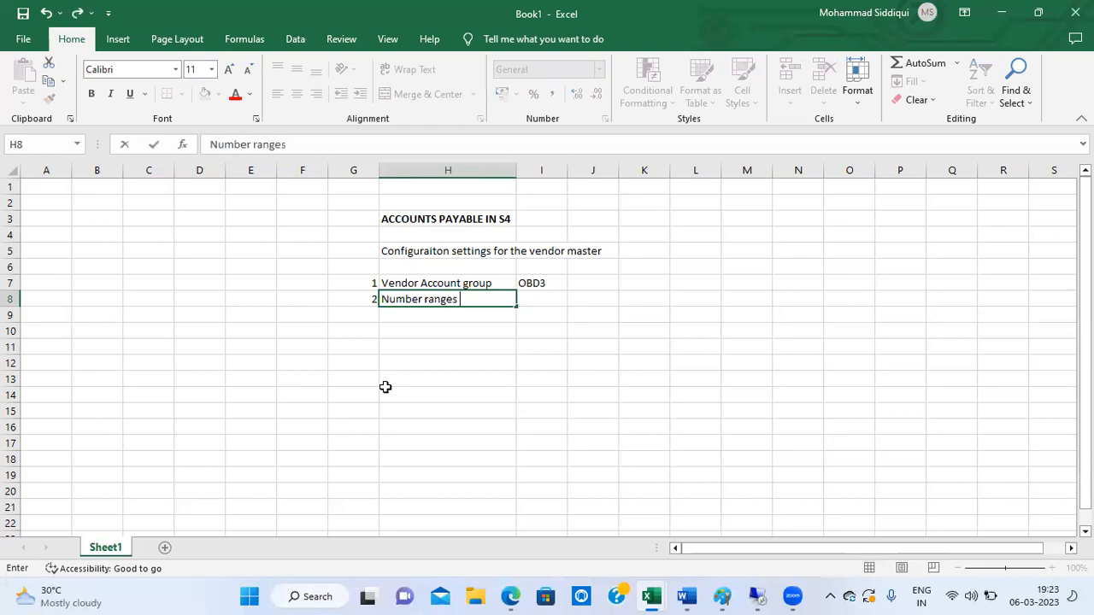
pyautogui.press('Right')
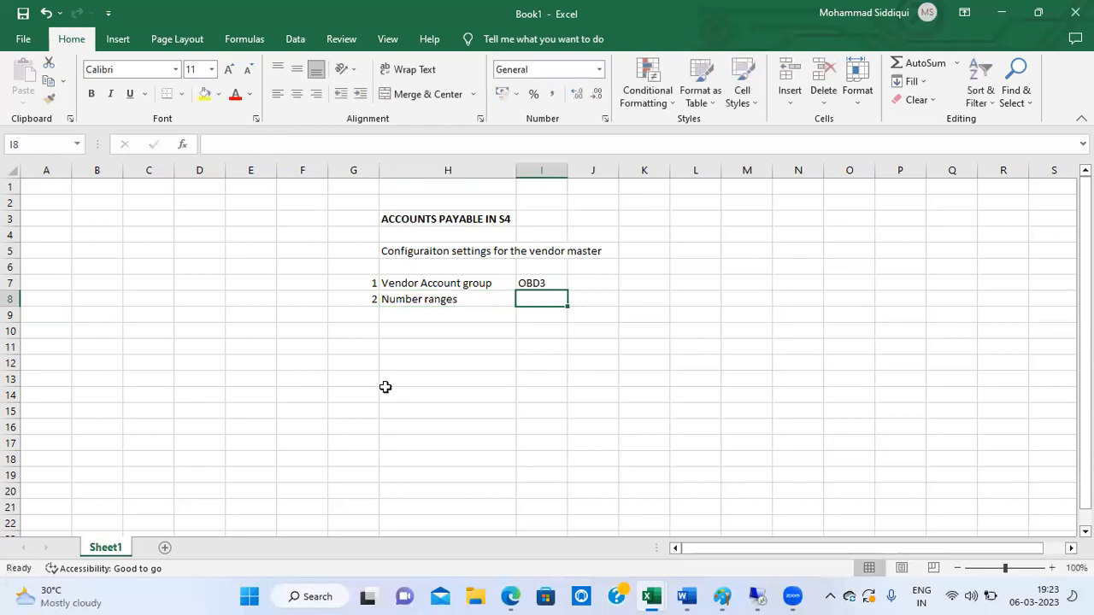
pyautogui.write('XKN1')
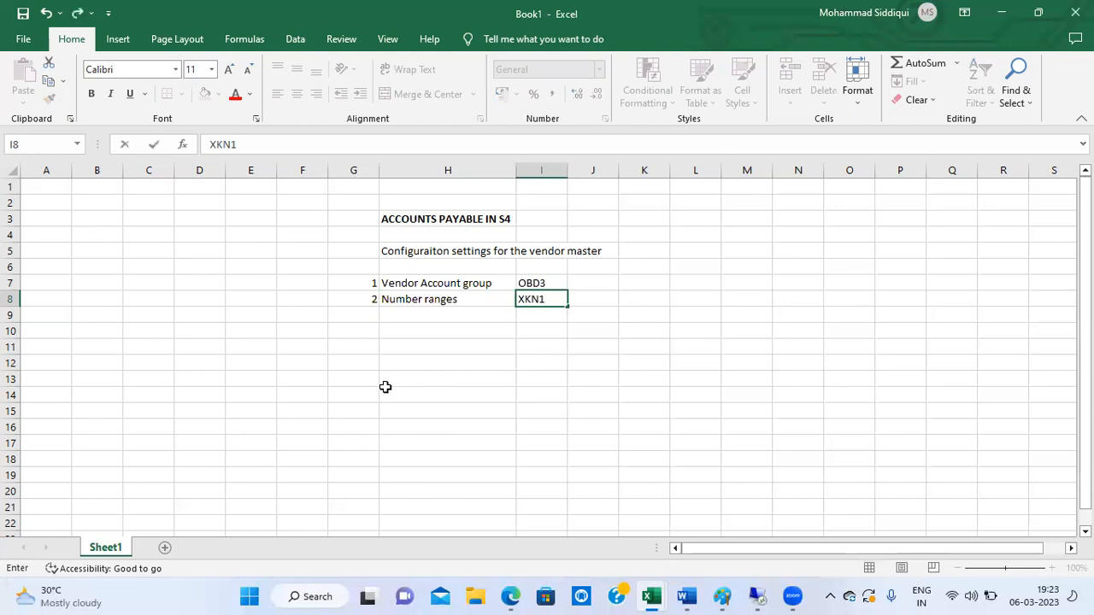
pyautogui.press('Return')
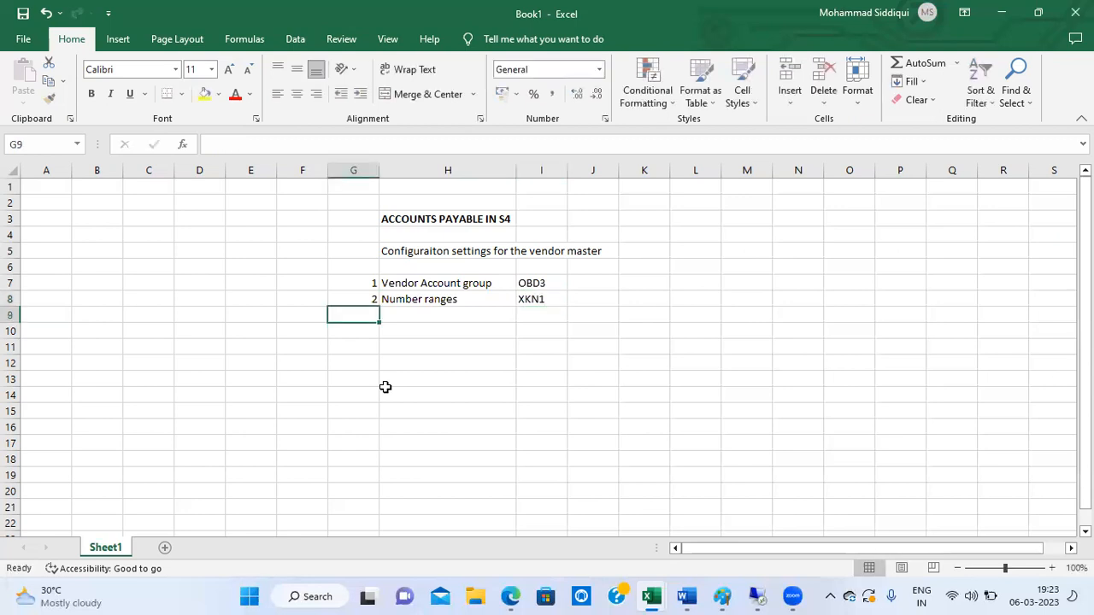
# Enter "External" in cell J8 beside the number ranges code.
pyautogui.press('Up')
pyautogui.press('Right')
pyautogui.press('Right')
pyautogui.press('Right')
pyautogui.press('Right')
pyautogui.press('Left')
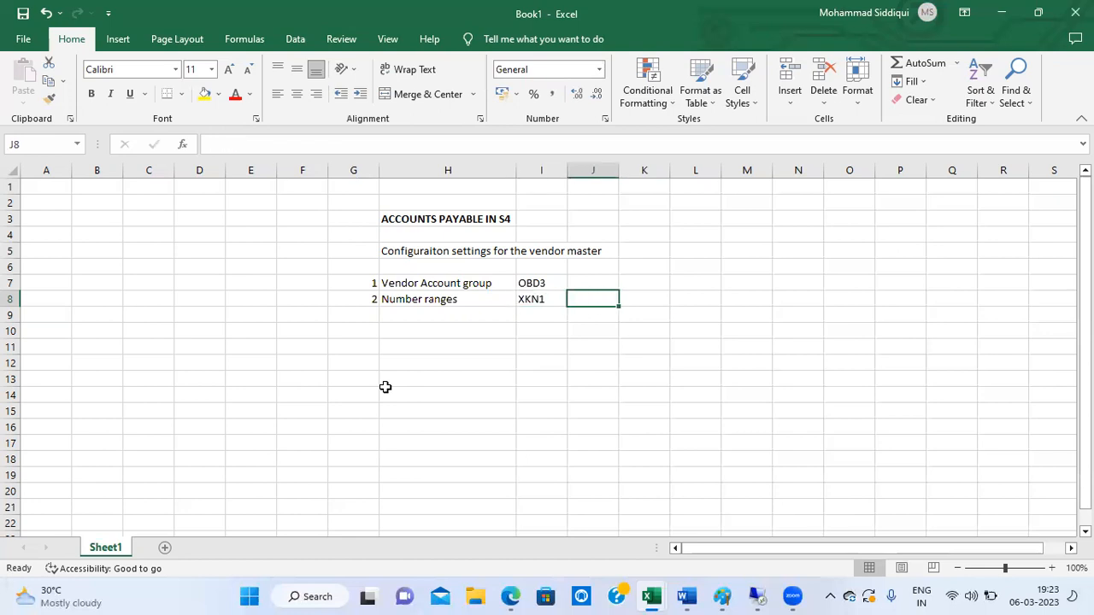
pyautogui.write('External')
pyautogui.press('Return')
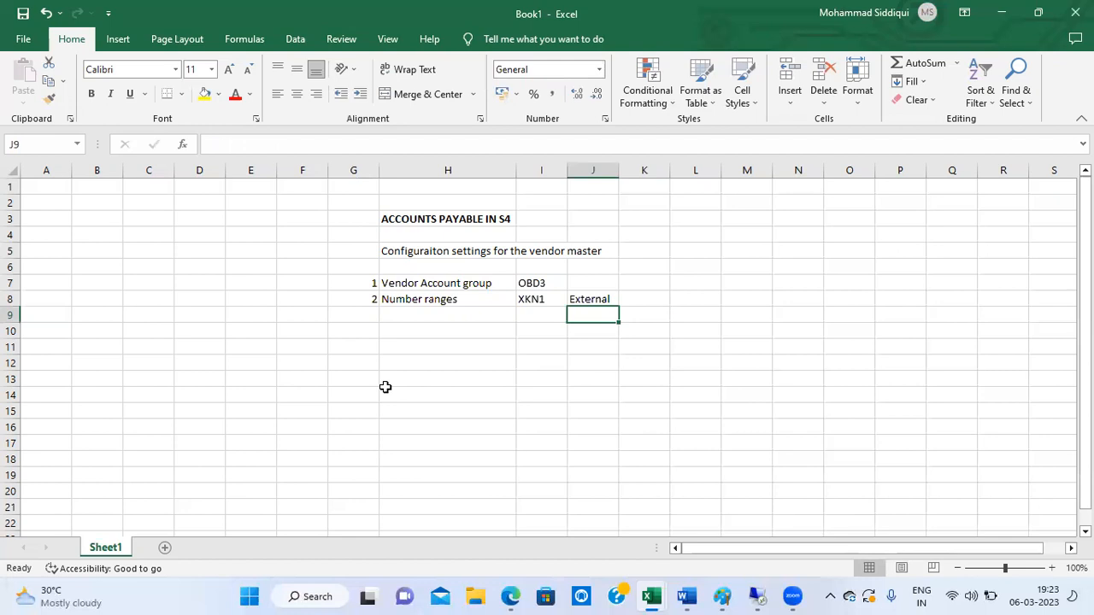
# Add list item 3, "Assing number ranges to Vendor account group", in cells G9 and H9.
pyautogui.press('Up')
pyautogui.press('Up')
pyautogui.press('Down')
pyautogui.press('Left')
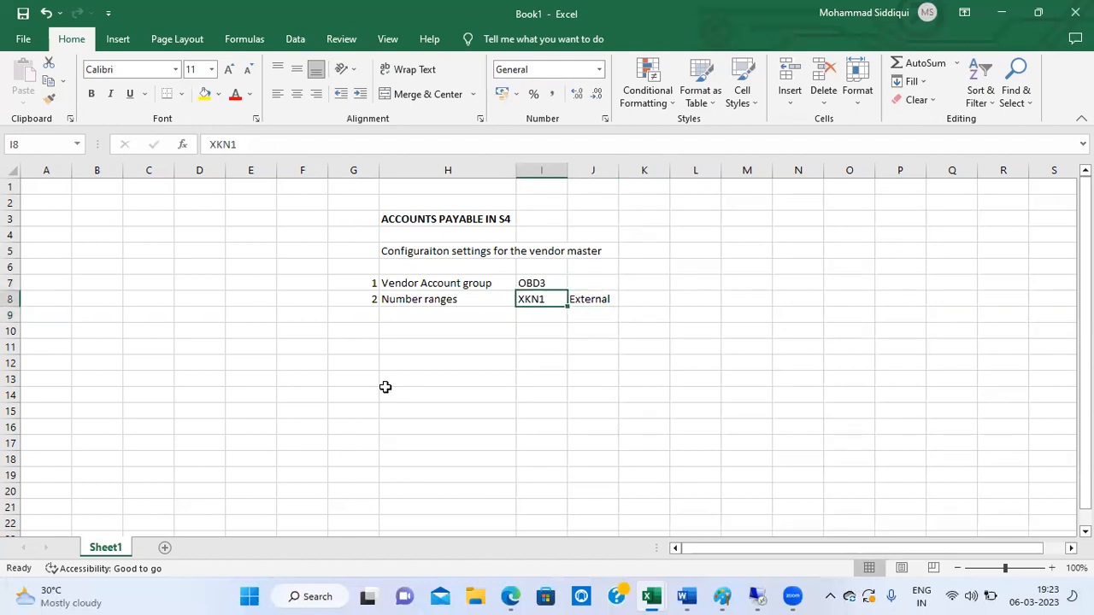
pyautogui.press('Left')
pyautogui.press('Left')
pyautogui.press('Down')
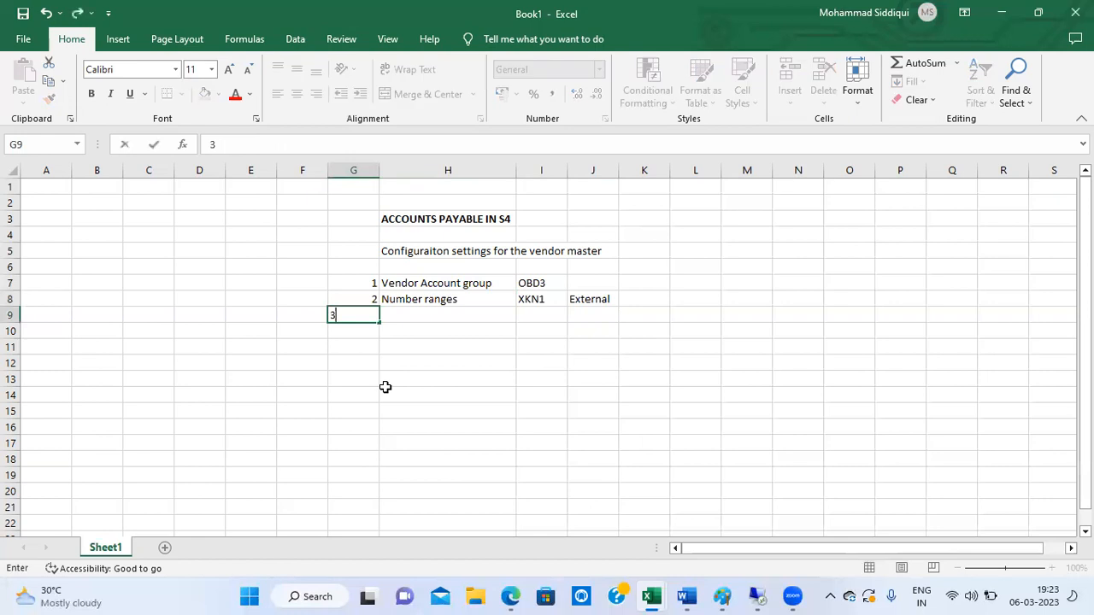
pyautogui.write('3')
pyautogui.press('Tab')
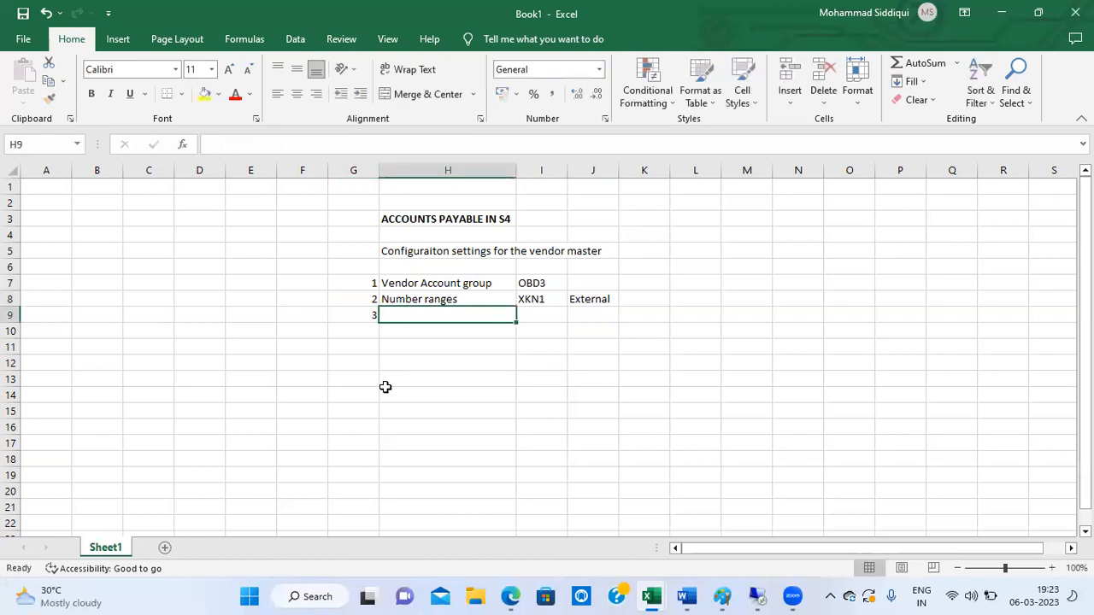
pyautogui.write('Assing number ranges to Ve')
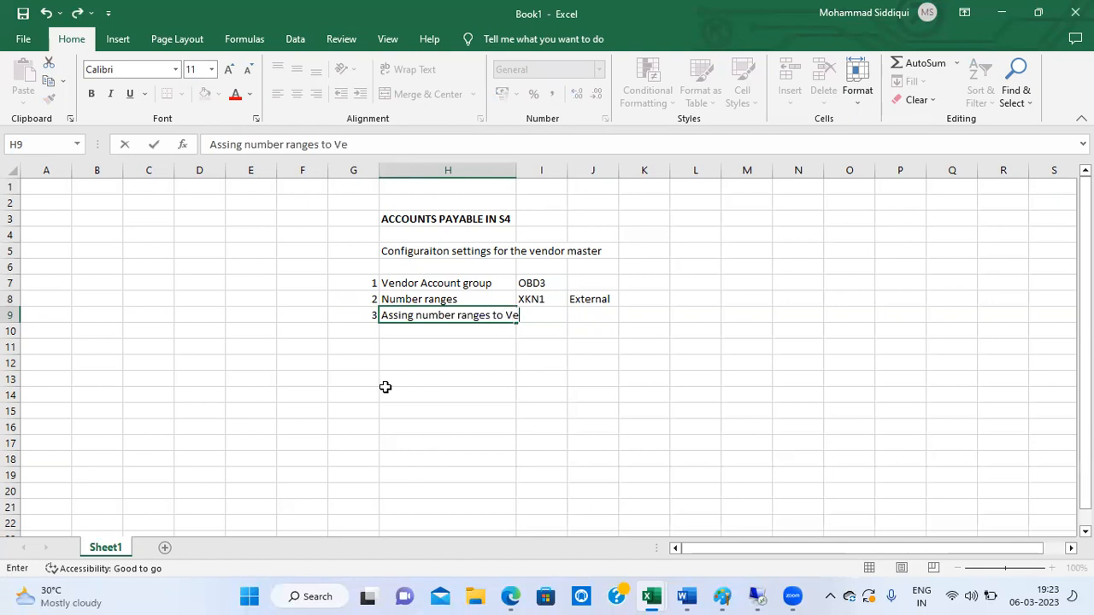
pyautogui.write('ndor account group')
pyautogui.press('Return')
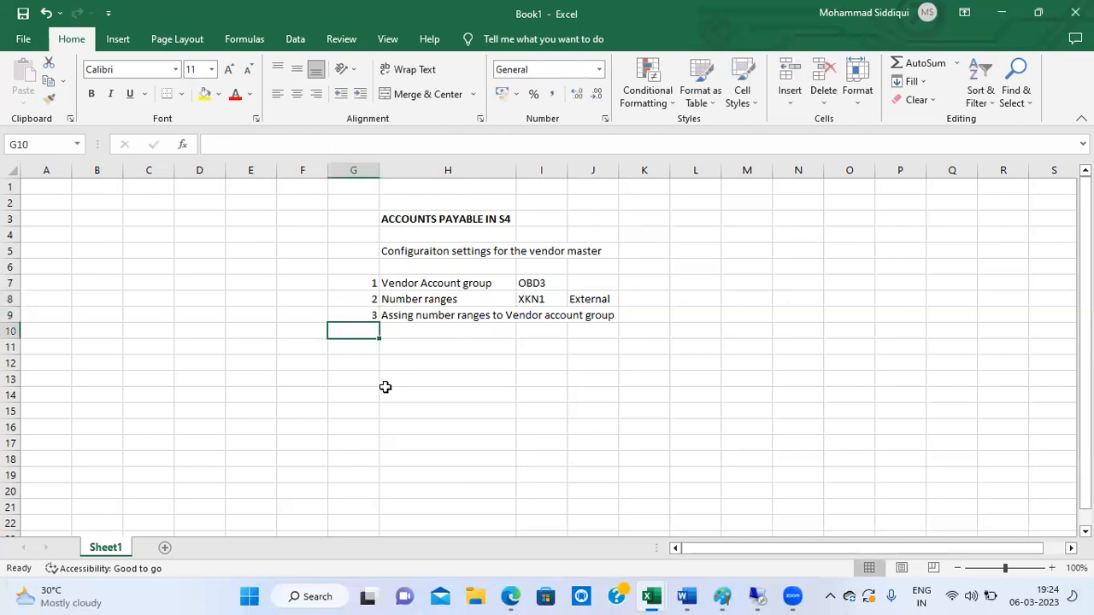
# Enter the transaction code OBAS in cell I9 for assigning number ranges to the vendor account group.
pyautogui.press('Up')
pyautogui.press('Right')
pyautogui.press('Right')
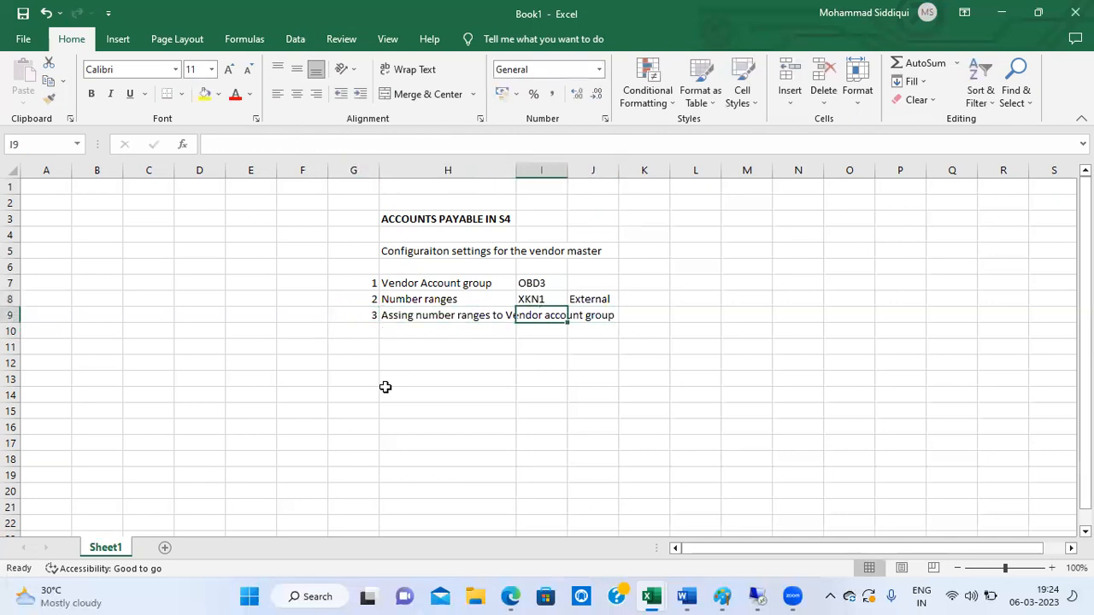
pyautogui.write('OBAS')
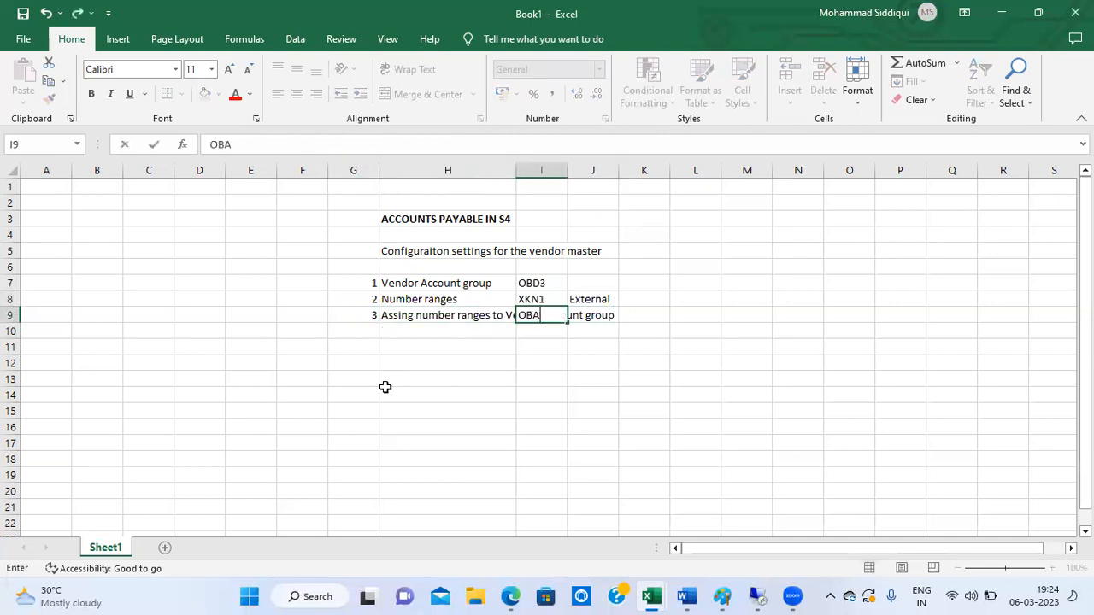
pyautogui.press('Return')
# Go through the vendor account group and number ranges entries in rows 7 and 8.
pyautogui.press('Up')
pyautogui.press('Up')
pyautogui.press('Up')
pyautogui.press('Up')
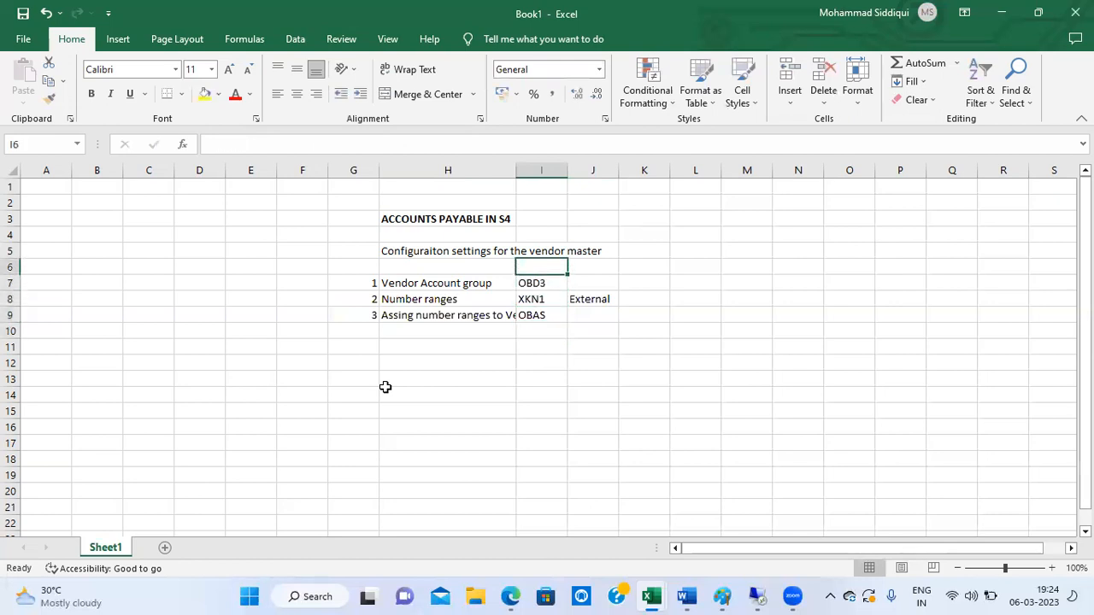
pyautogui.press('Left')
pyautogui.press('Left')
pyautogui.press('Down')
pyautogui.press('Right')
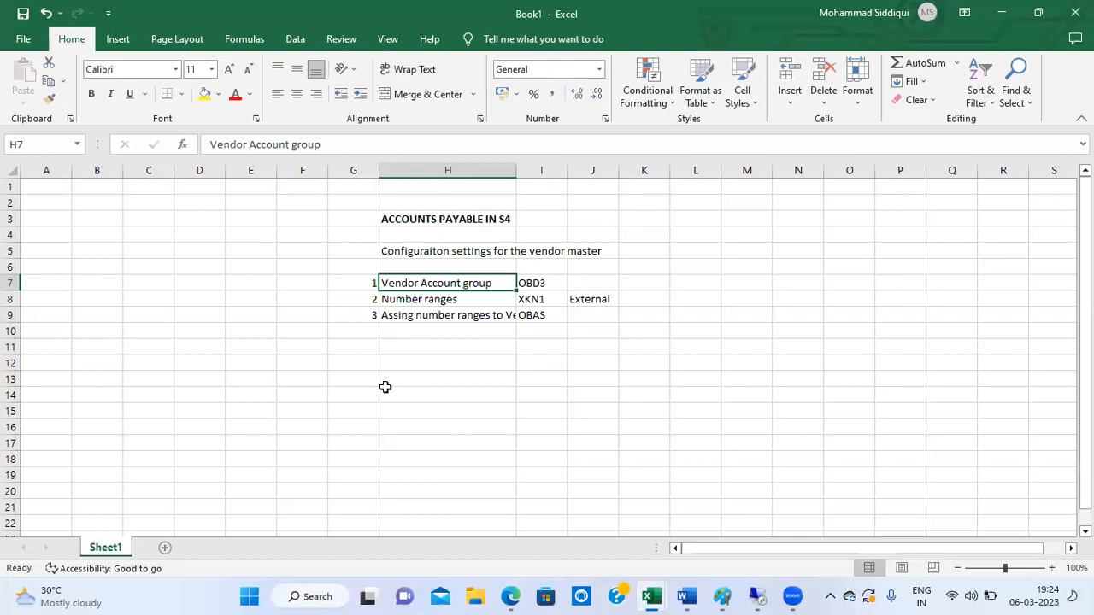
pyautogui.press('Right')
pyautogui.press('Down')
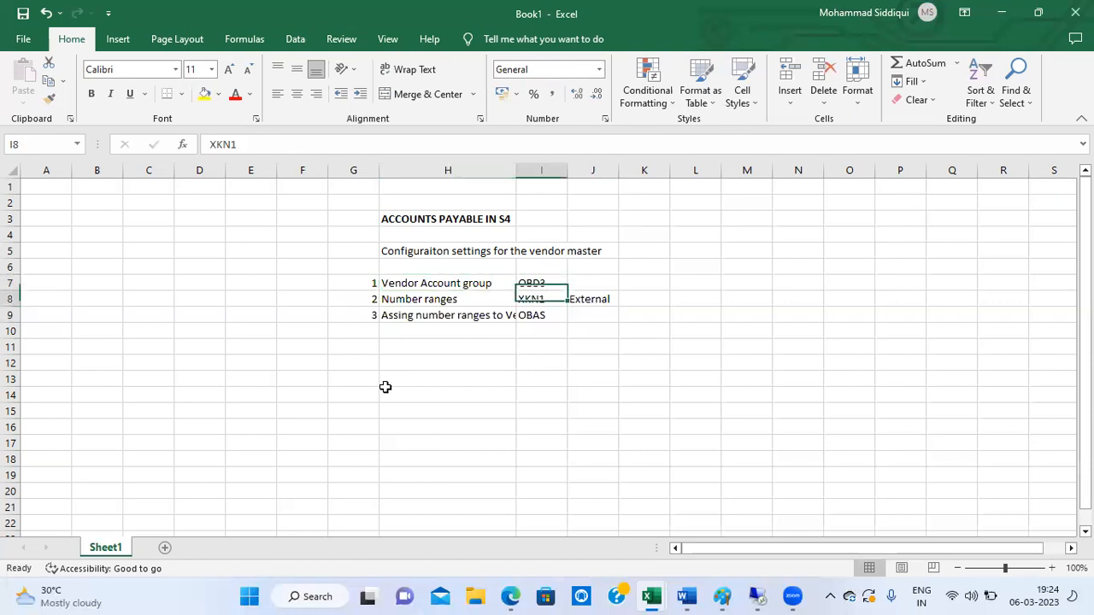
pyautogui.press('Left')
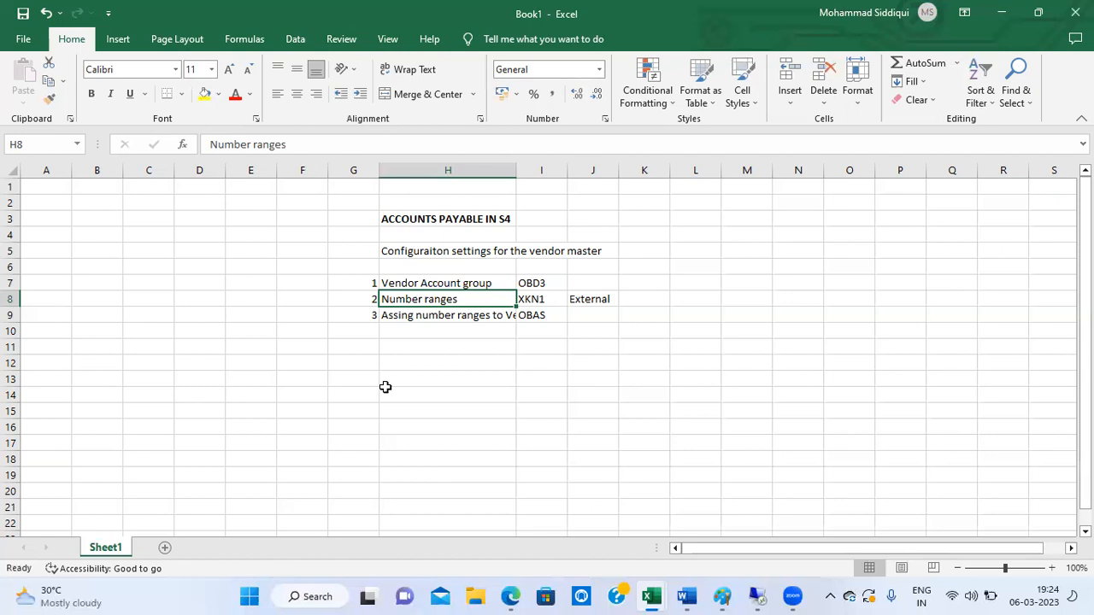
# Enter the note "in case of BP code & Vendor code are same then make it external" in cell K8.
pyautogui.press('Right')
pyautogui.press('Right')
pyautogui.press('Right')
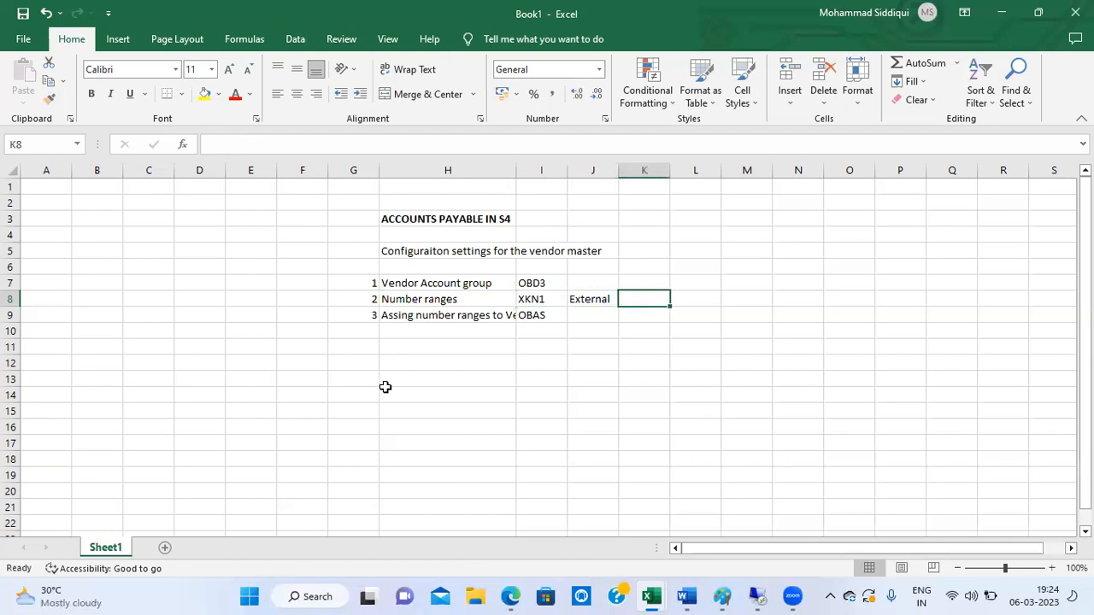
pyautogui.write('in case ')
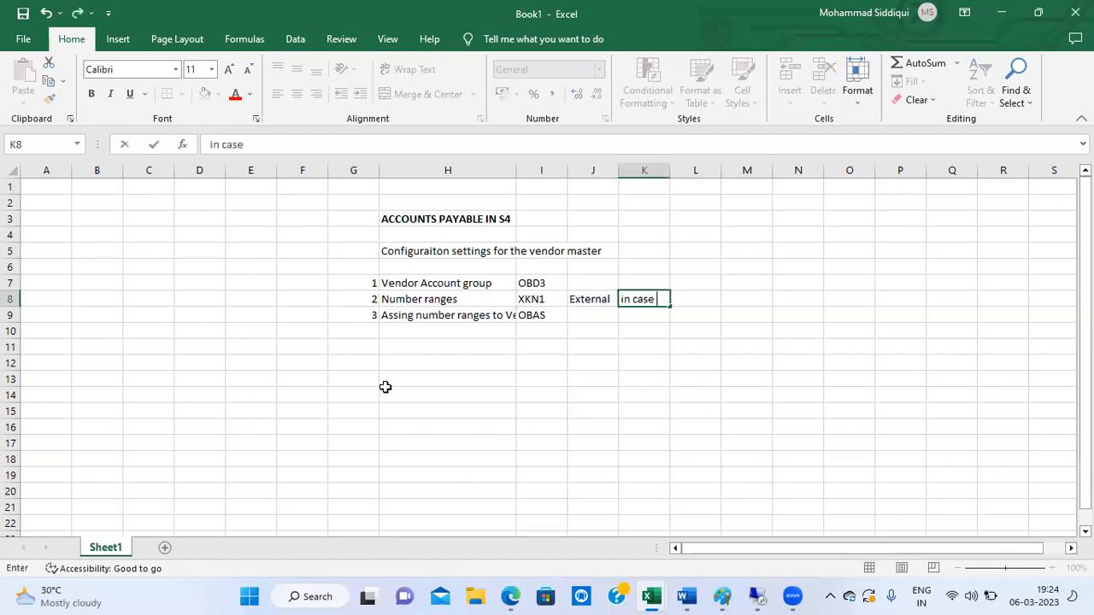
pyautogui.write('of BP code')
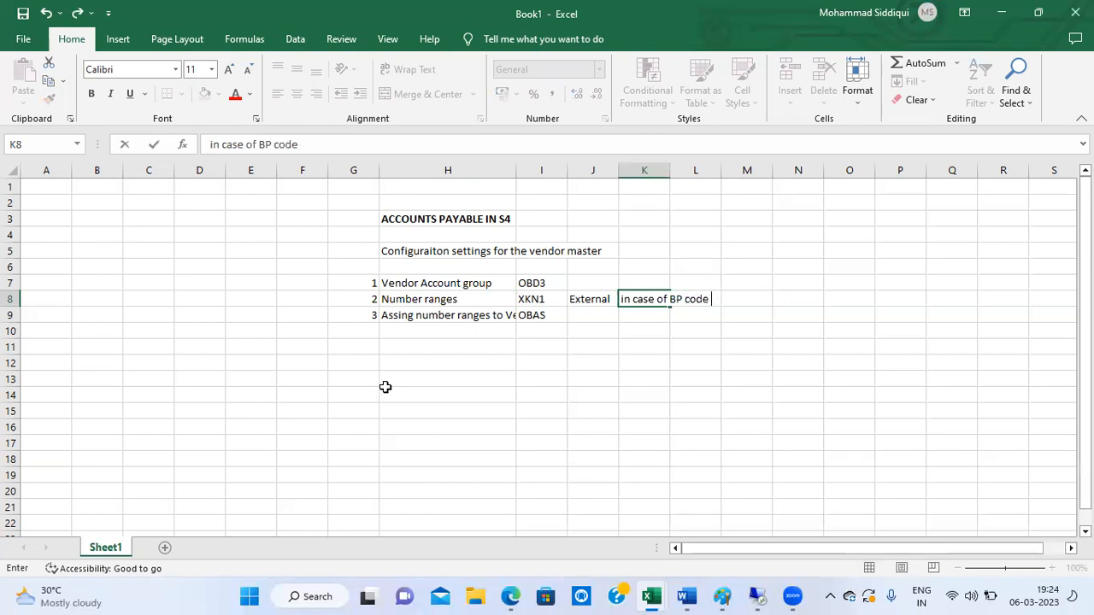
pyautogui.write(' & Vendor code are s')
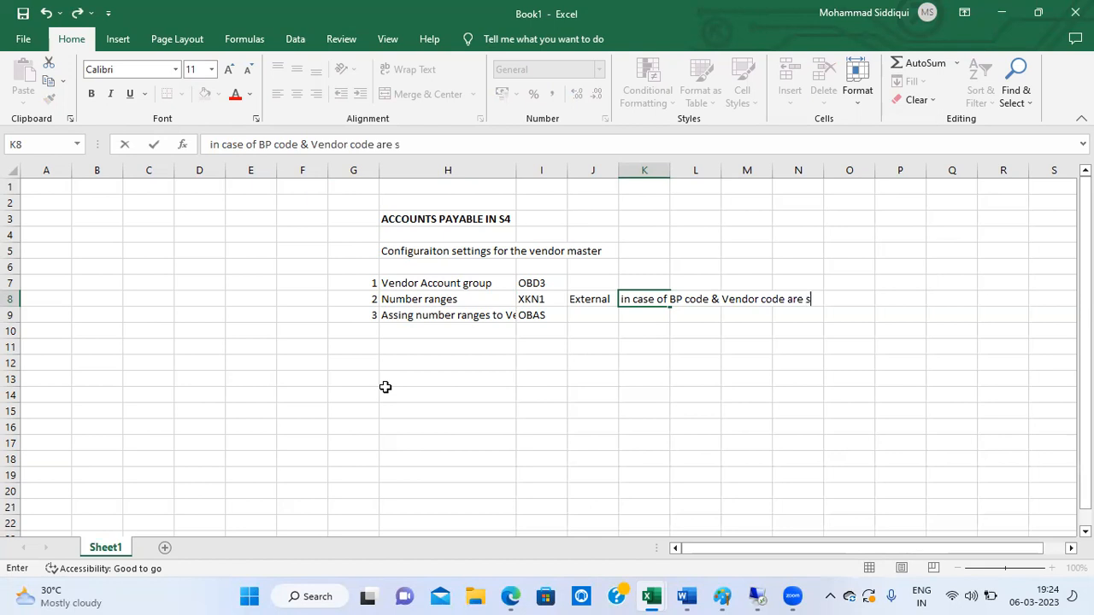
pyautogui.write('ame then make')
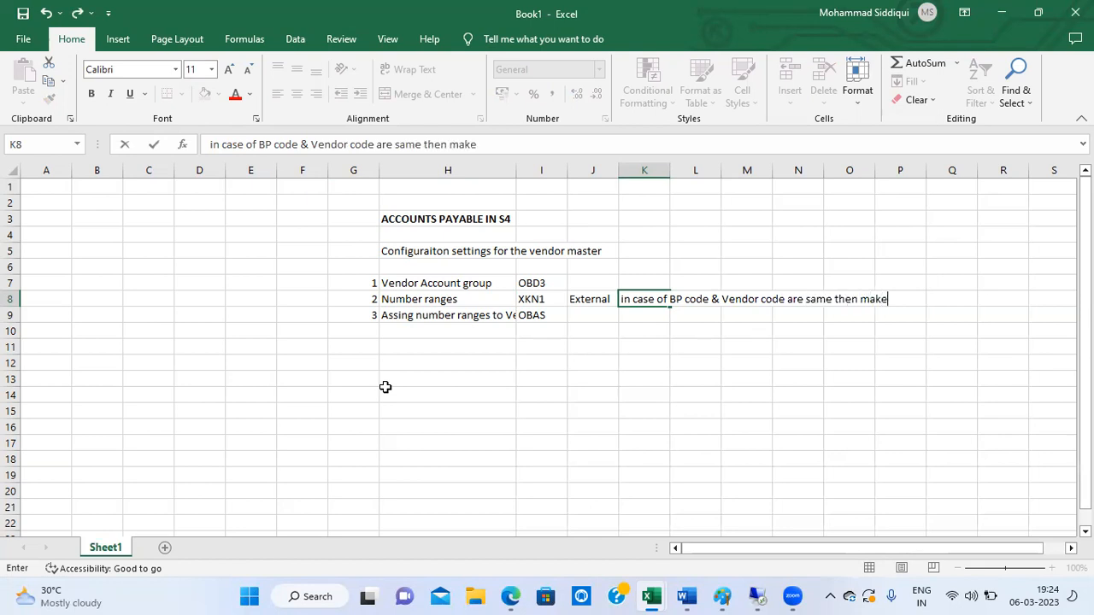
pyautogui.write(' it external')
pyautogui.press('Return')
# Add list item 4, "Rconciliaiton account", in row 10 with the transaction code FS00 in cell I10.
pyautogui.press('Return')
pyautogui.press('Left')
pyautogui.press('Left')
pyautogui.press('Left')
pyautogui.press('Left')
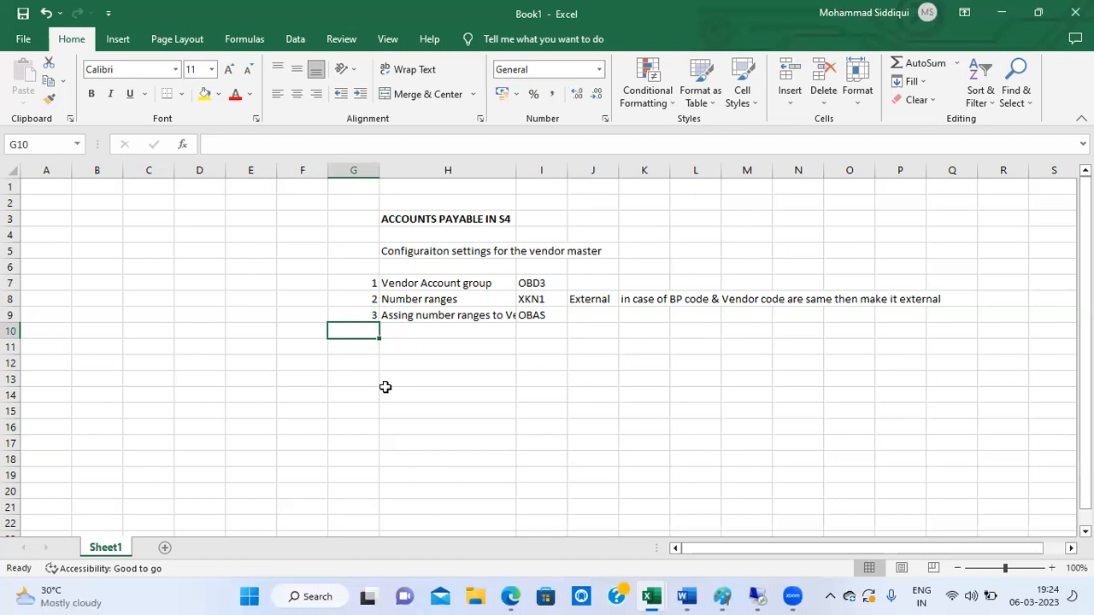
pyautogui.write('4')
pyautogui.press('Tab')
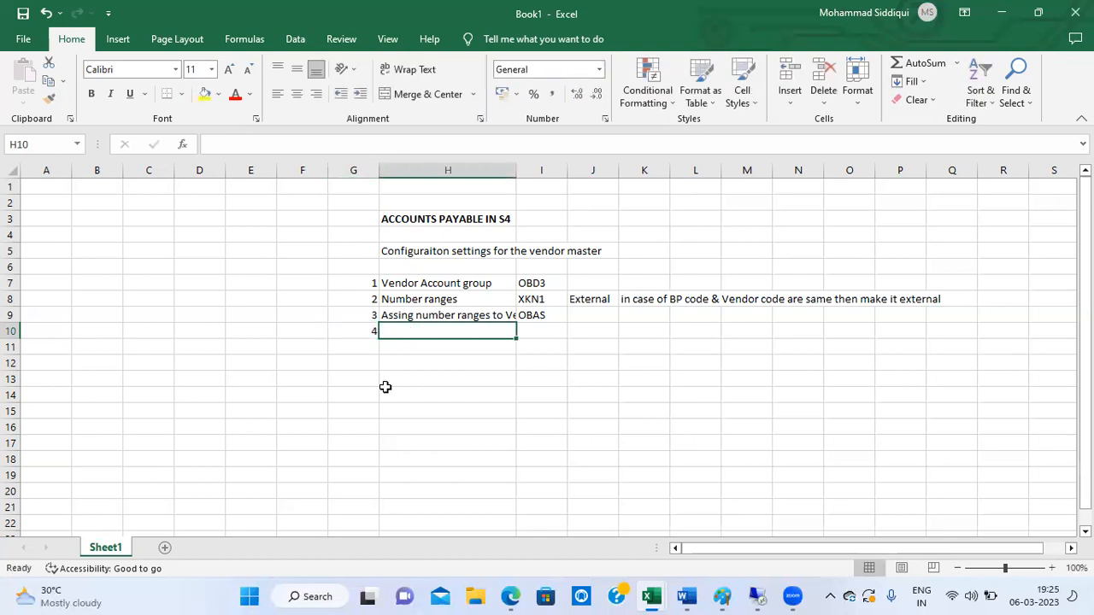
pyautogui.write('Rcon')
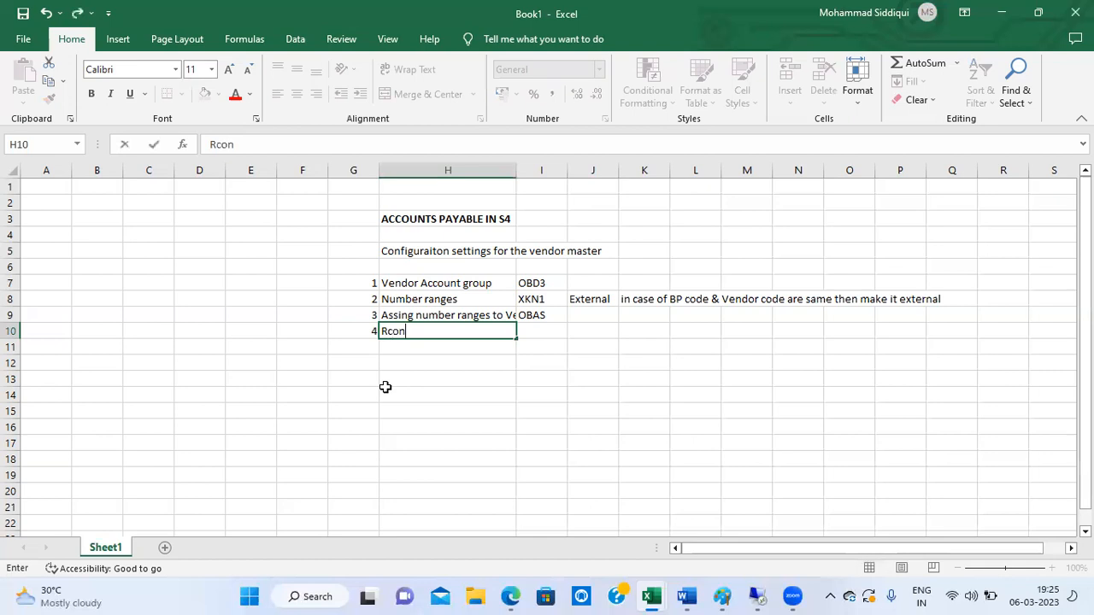
pyautogui.write('ciliaiton account')
pyautogui.press('Tab')
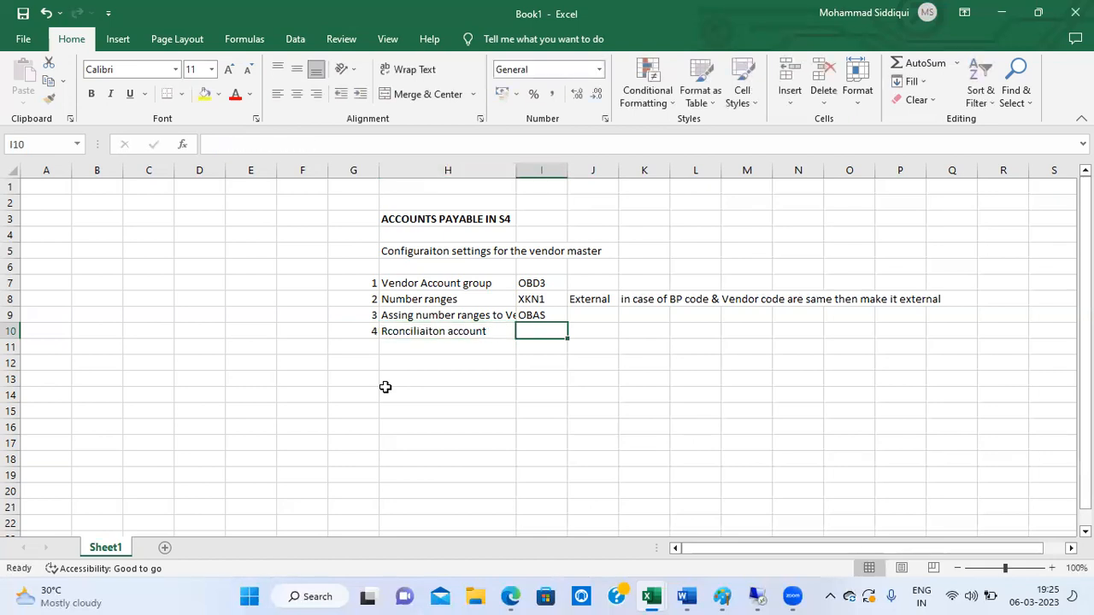
pyautogui.write('FS00')
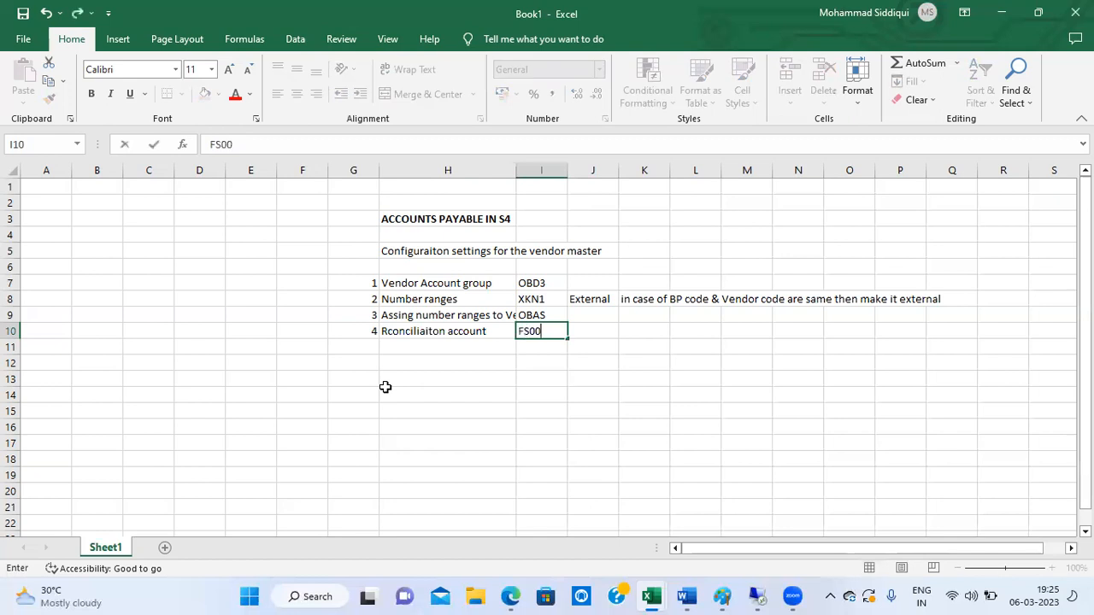
pyautogui.click(385, 387)
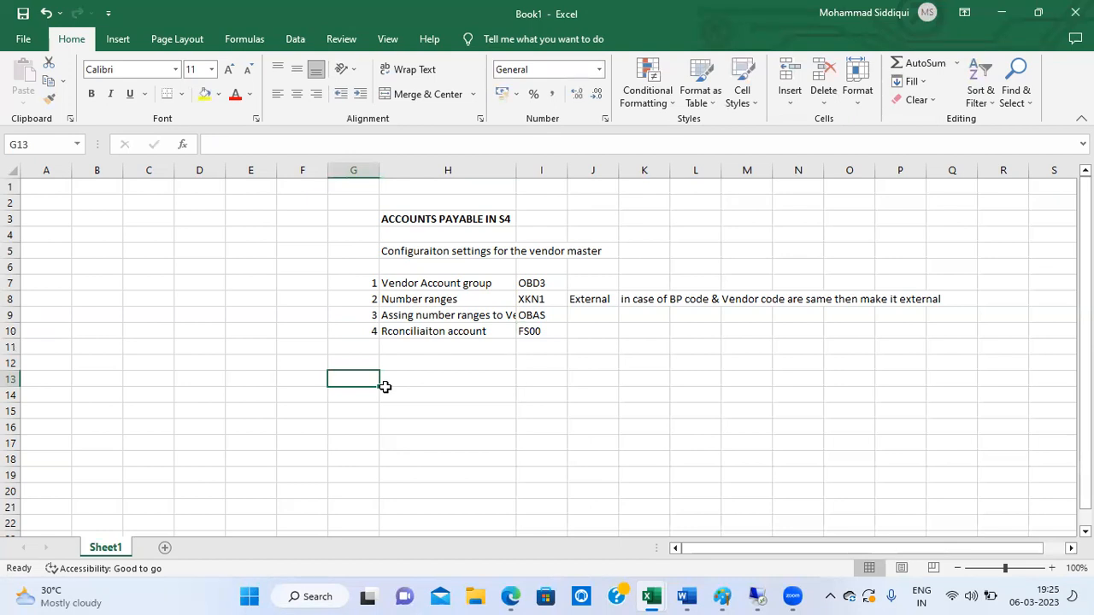
# Make the heading "Configuraiton settings for the vendor master" in cell H5 bold.
pyautogui.press('Right')
pyautogui.press('Up')
pyautogui.press('Up')
pyautogui.press('Up')
pyautogui.press('Up')
pyautogui.press('Up')
pyautogui.press('Up')
pyautogui.press('Up')
pyautogui.press('Up')
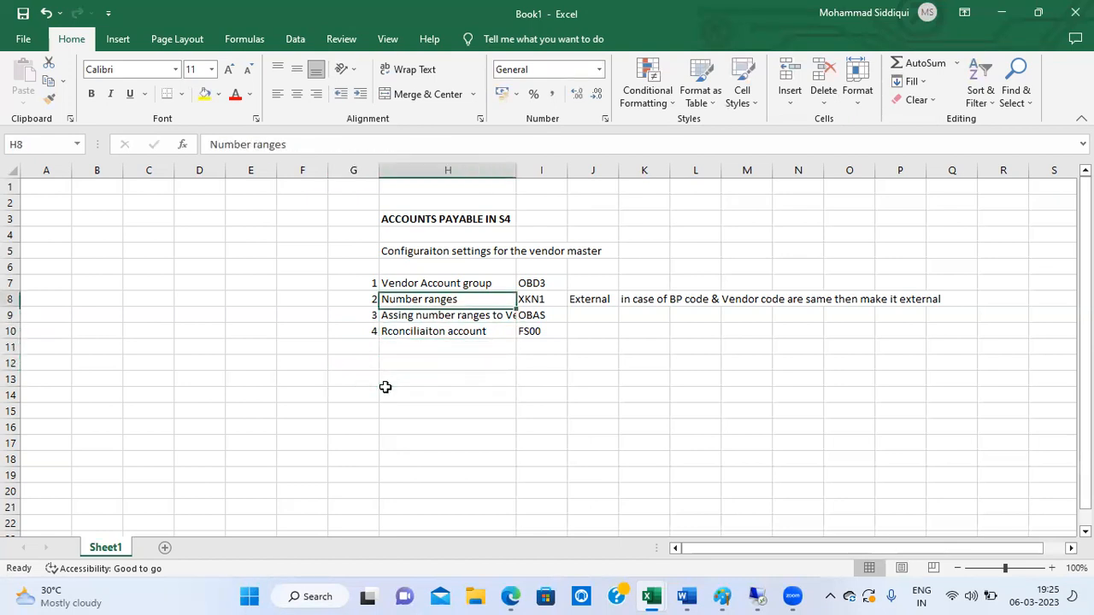
pyautogui.hotkey('ctrl', 'b')
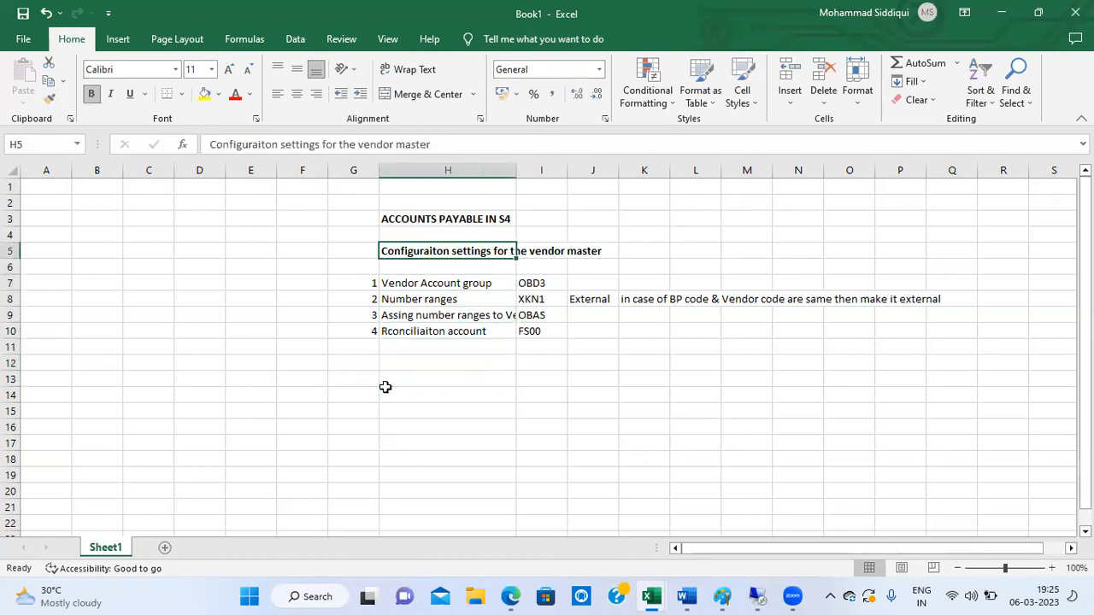
# Enter the heading "Configuraiton related to Business partner settings" in cell H13.
pyautogui.press('Down')
pyautogui.press('Down')
pyautogui.press('Down')
pyautogui.press('Down')
pyautogui.press('Down')
pyautogui.press('Down')
pyautogui.press('Down')
pyautogui.press('Down')
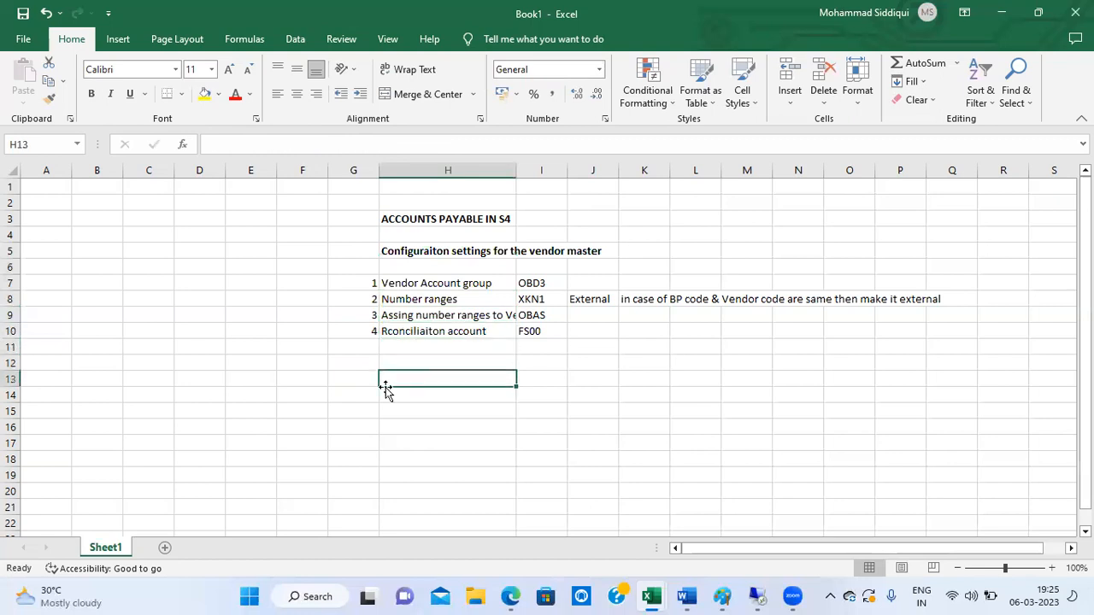
pyautogui.write('Configu')
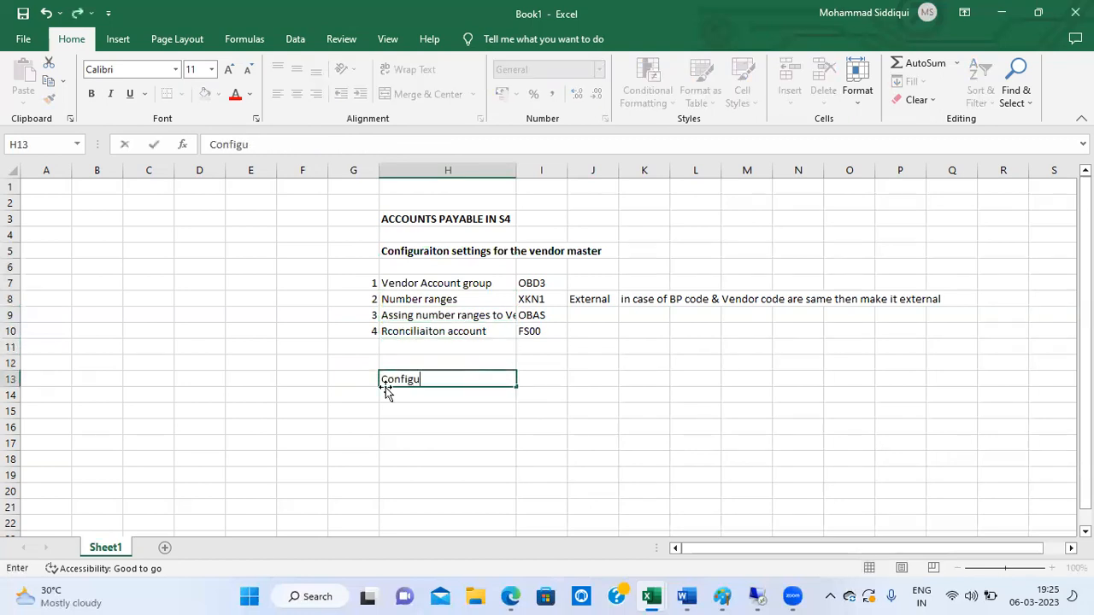
pyautogui.write('raiton related to')
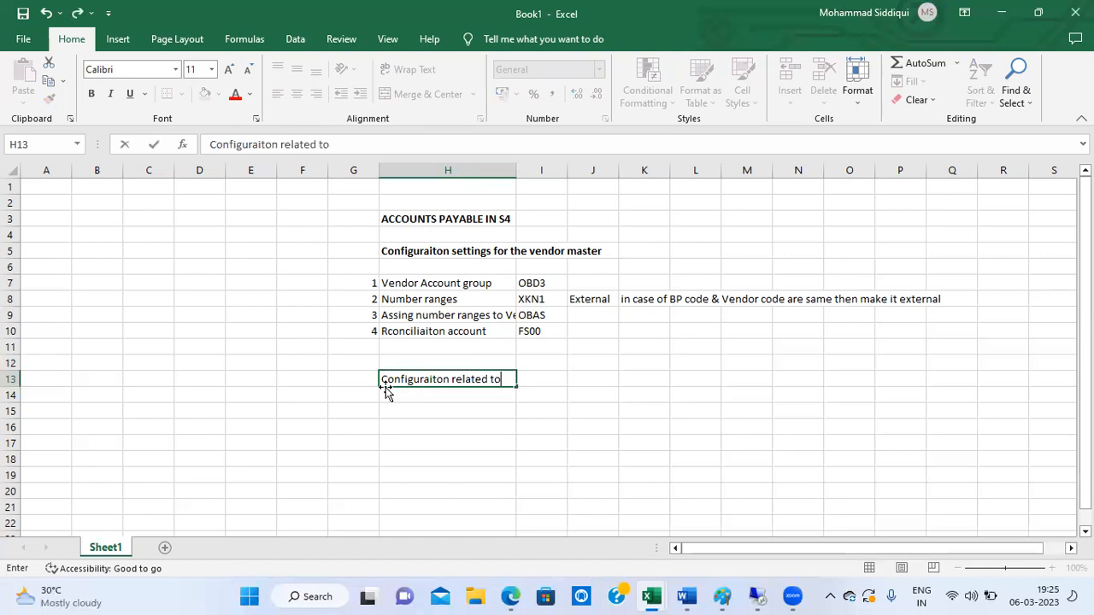
pyautogui.write(' Busines')
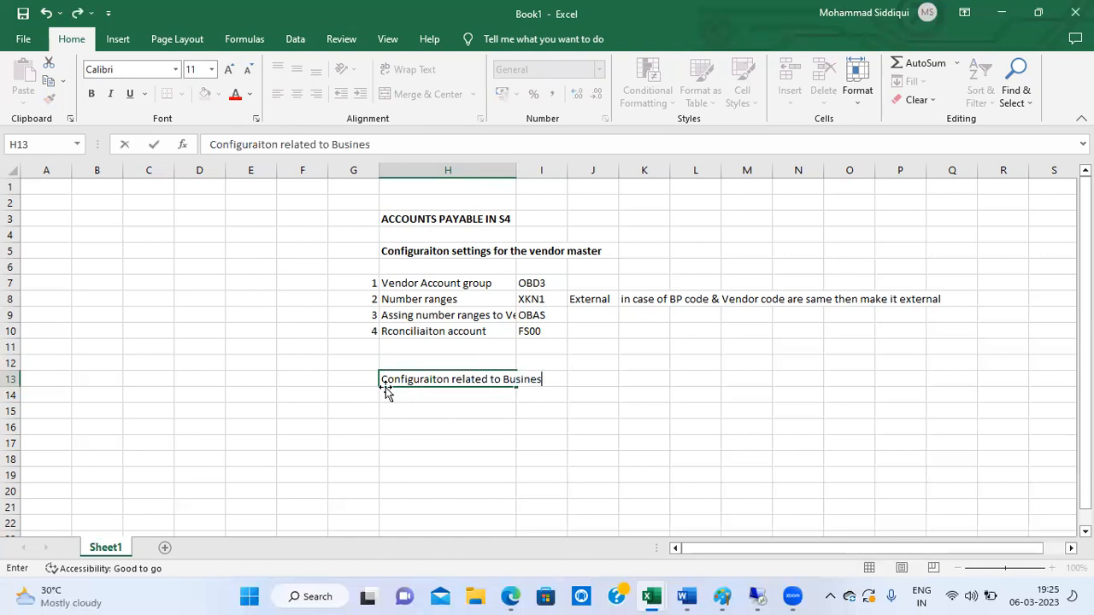
pyautogui.write('s partner s')
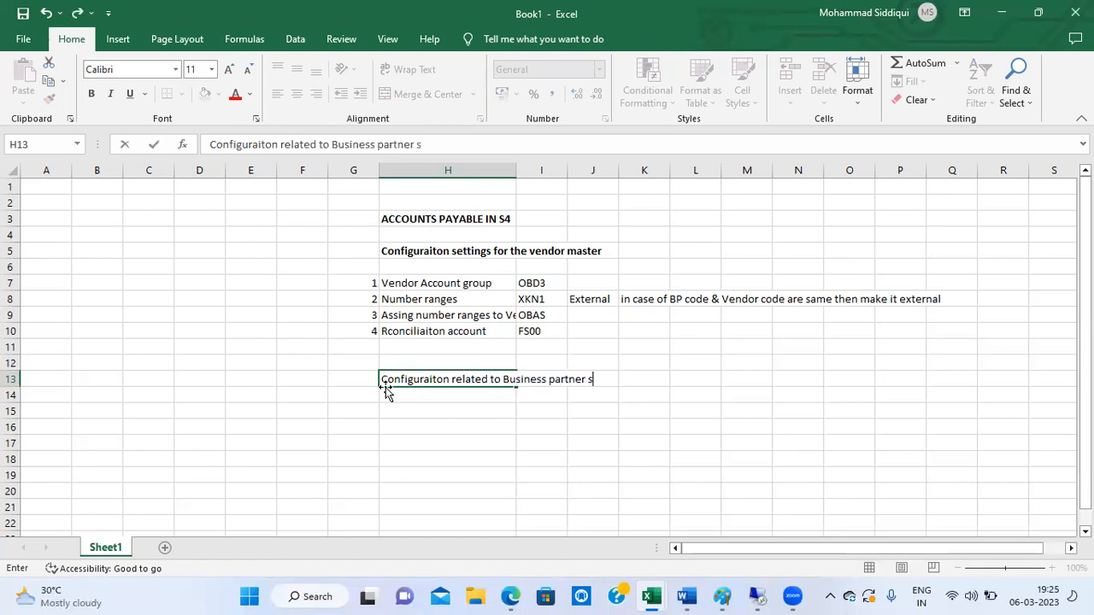
pyautogui.write('ettings')
pyautogui.press('Return')
pyautogui.press('Return')
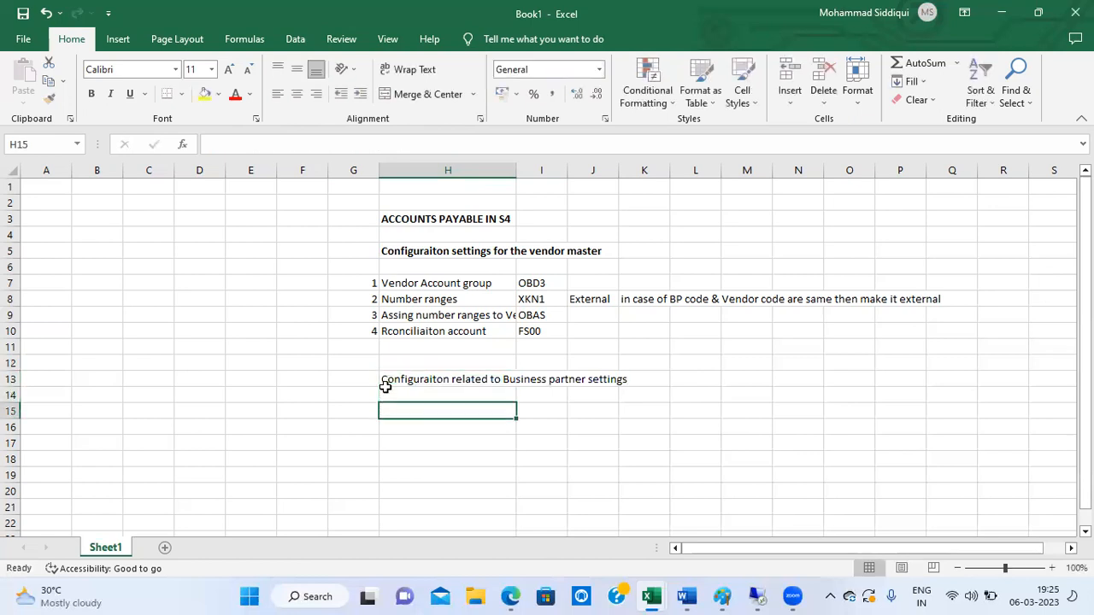
pyautogui.press('Left')
pyautogui.press('Left')
pyautogui.press('Right')
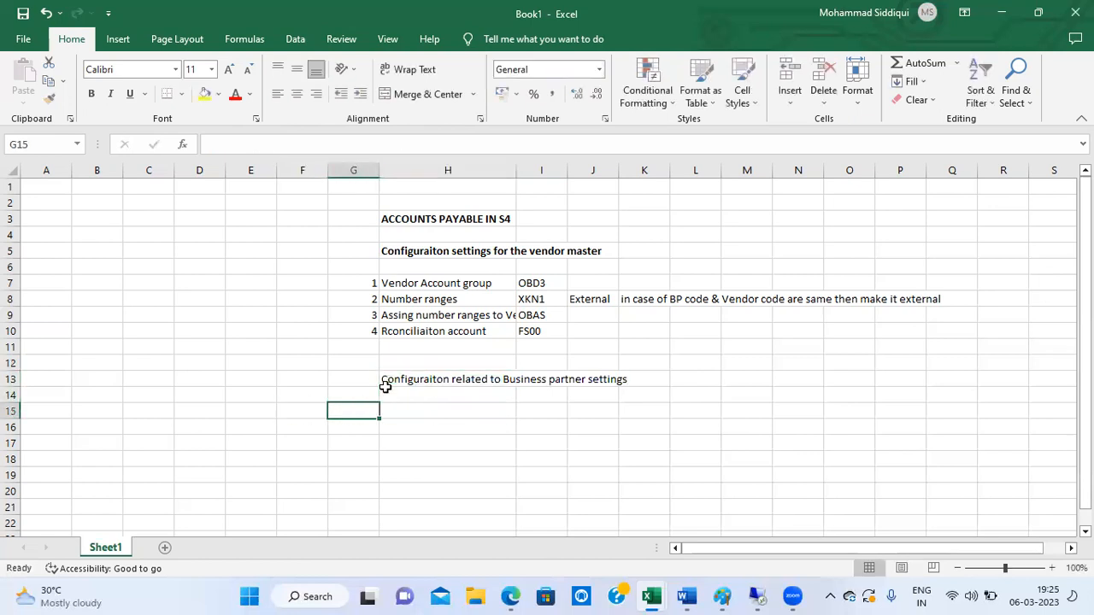
pyautogui.rightClick(419, 280)
pyautogui.click(352, 413)
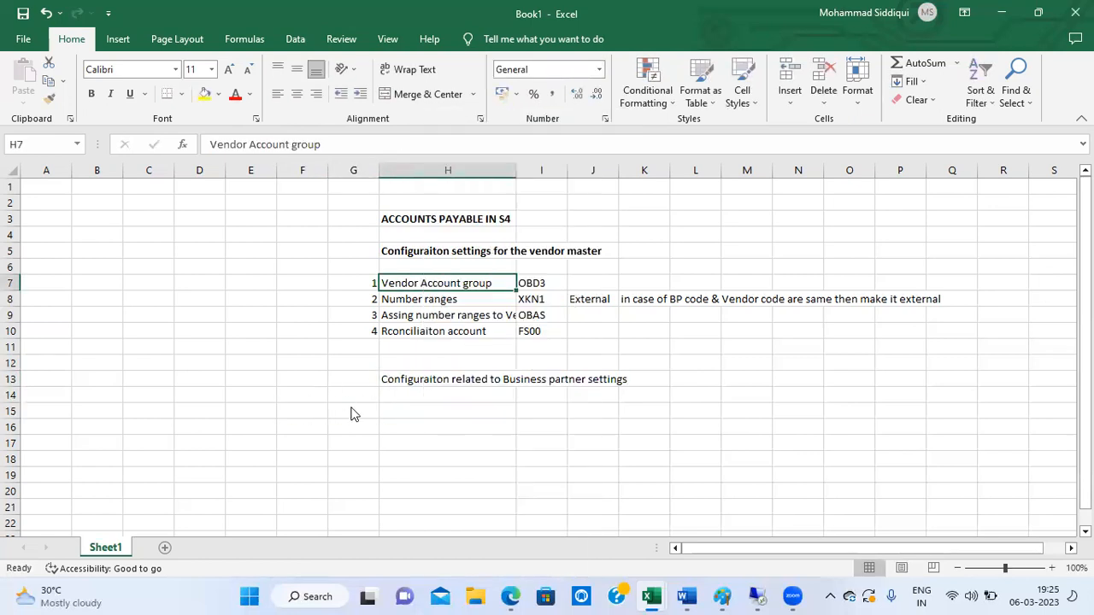
pyautogui.rightClick(351, 413)
pyautogui.click(718, 450)
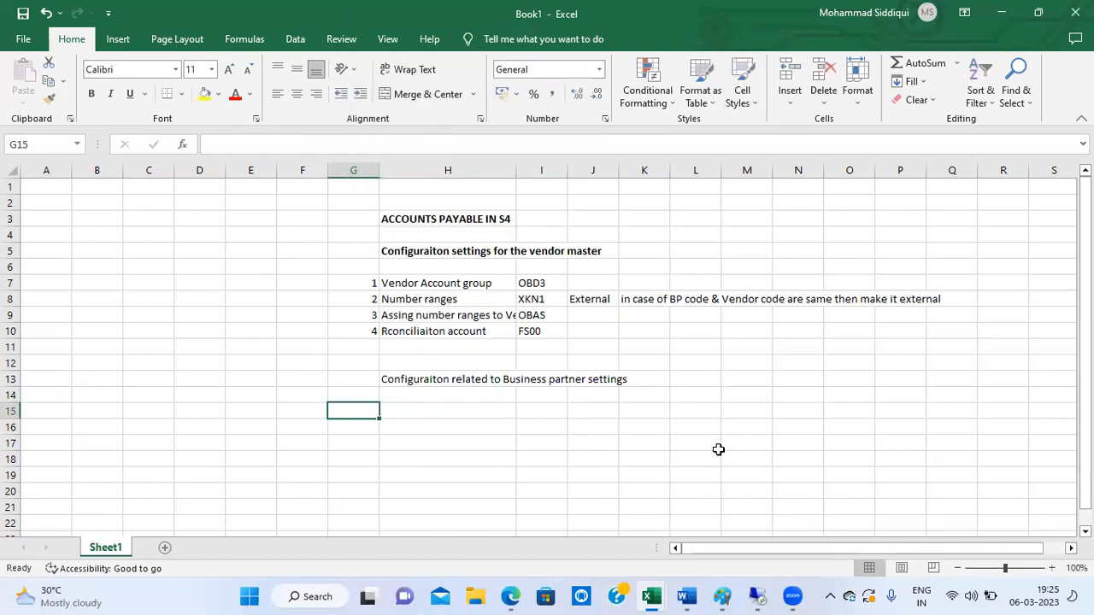
# Make the business partner settings heading in cell H13 bold.
pyautogui.click(459, 379)
pyautogui.hotkey('ctrl', 'b')
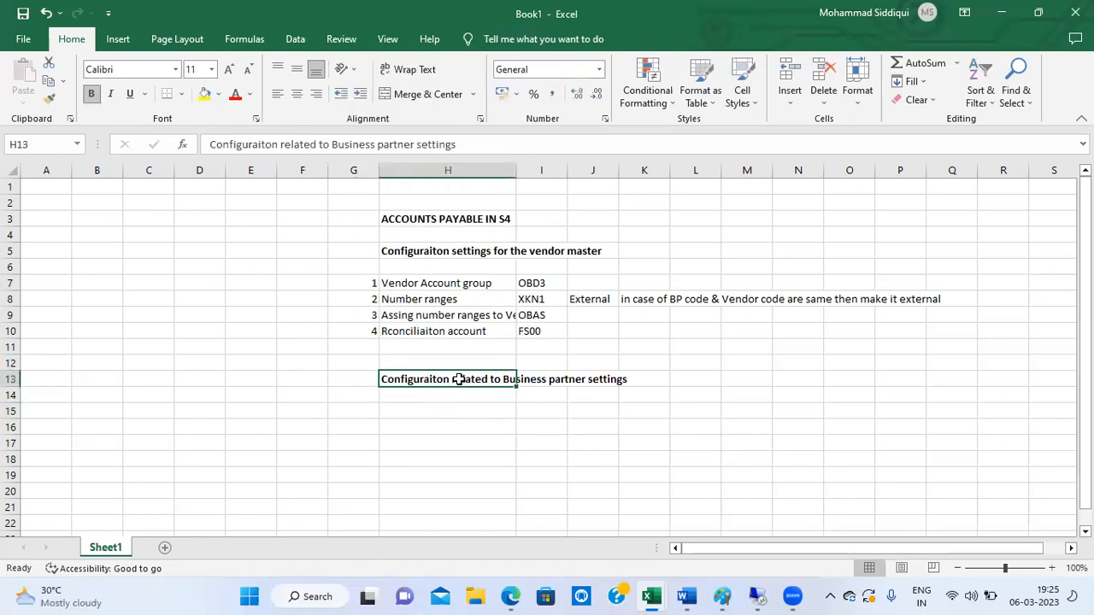
pyautogui.click(422, 280)
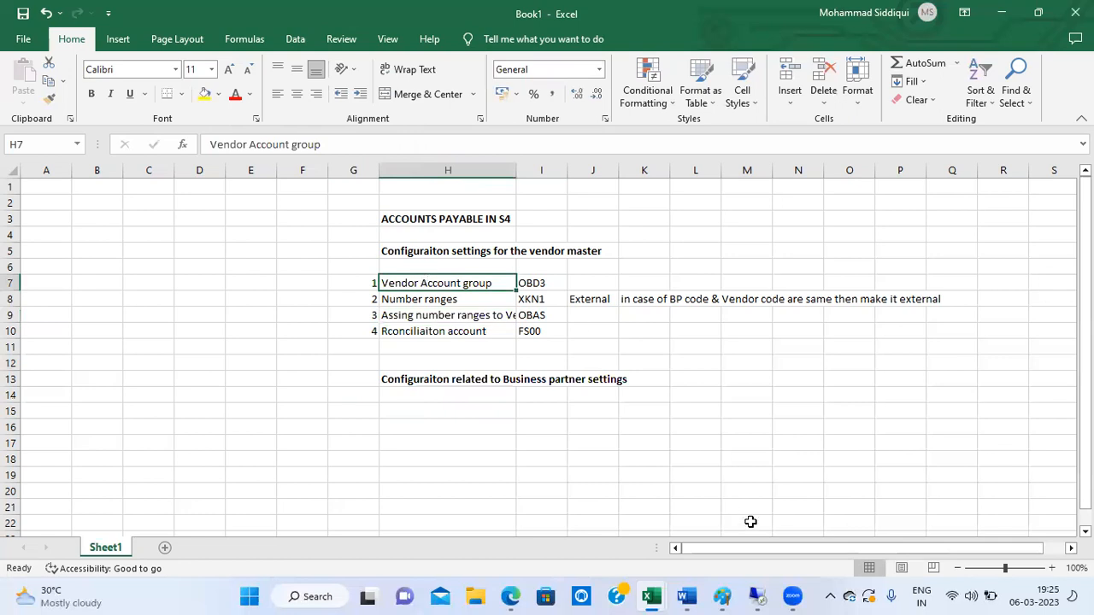
# Switch to the SAP session in the remote desktop and run the transaction spro.
pyautogui.click(760, 596)
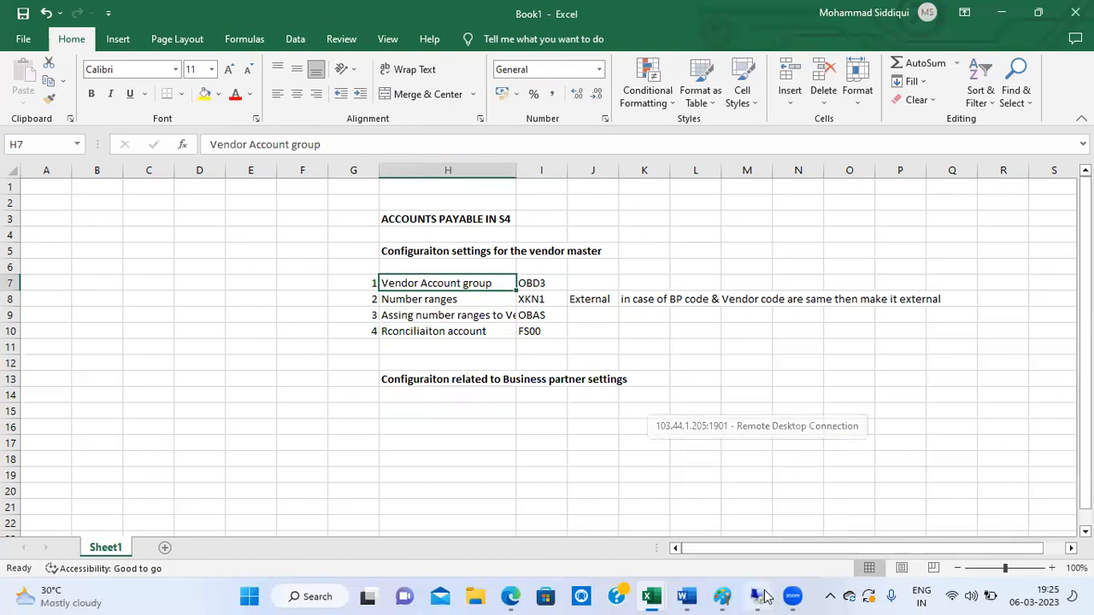
pyautogui.write('spro')
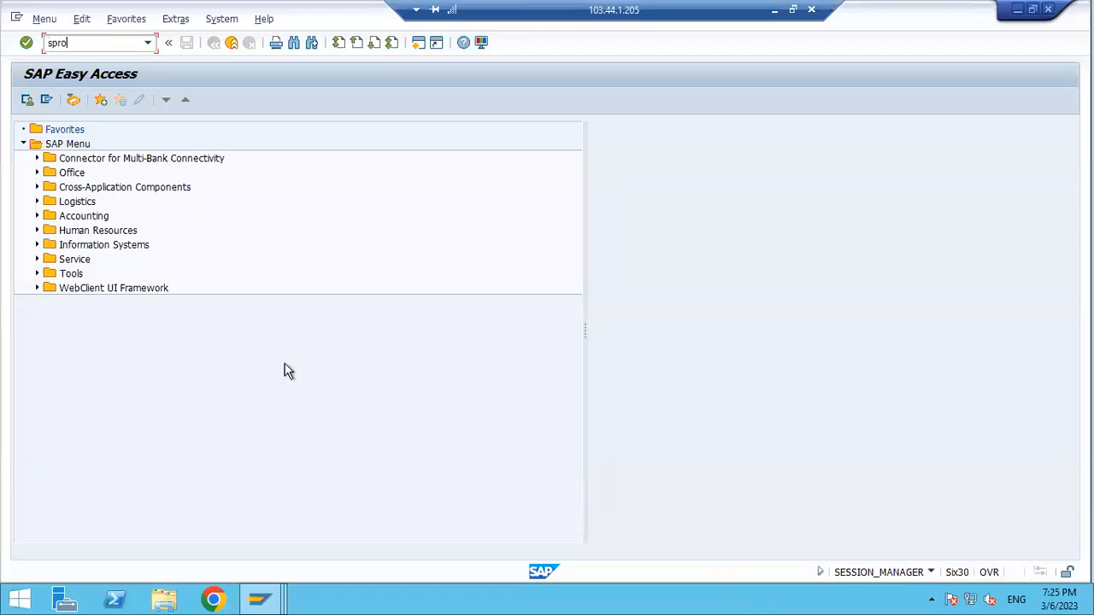
pyautogui.press('Return')
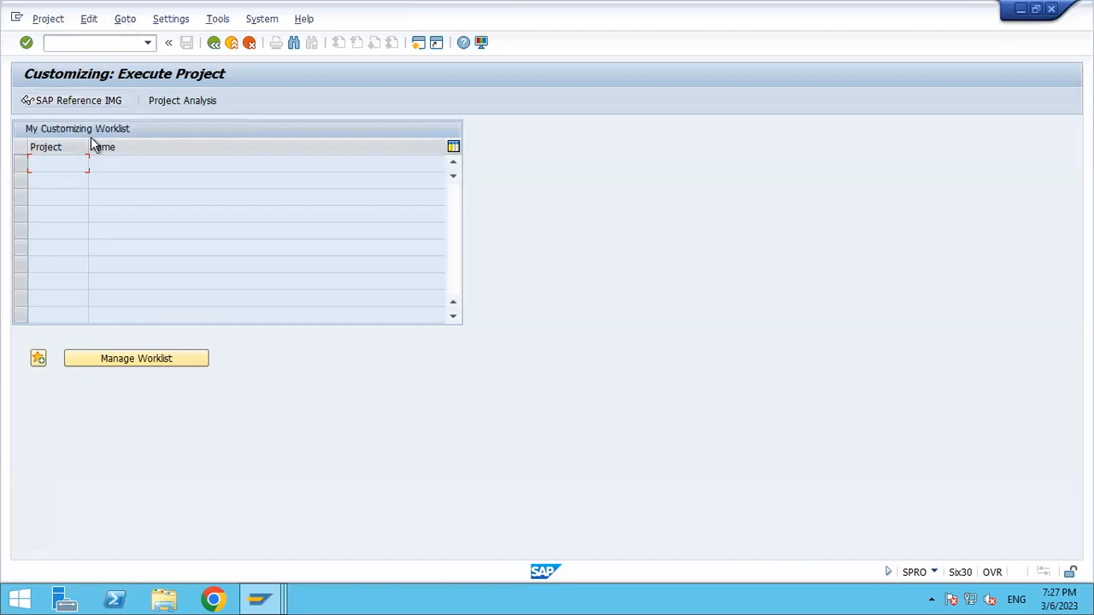
# Open the SAP Reference IMG and expand the Financial Accounting node.
pyautogui.click(102, 99)
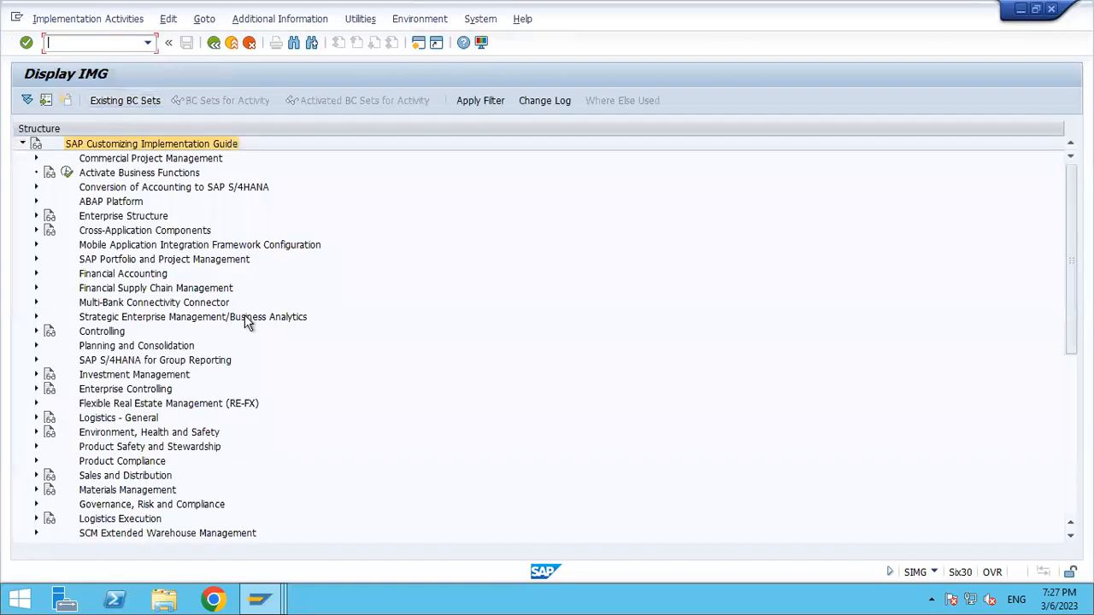
pyautogui.click(157, 274)
pyautogui.doubleClick(157, 274)
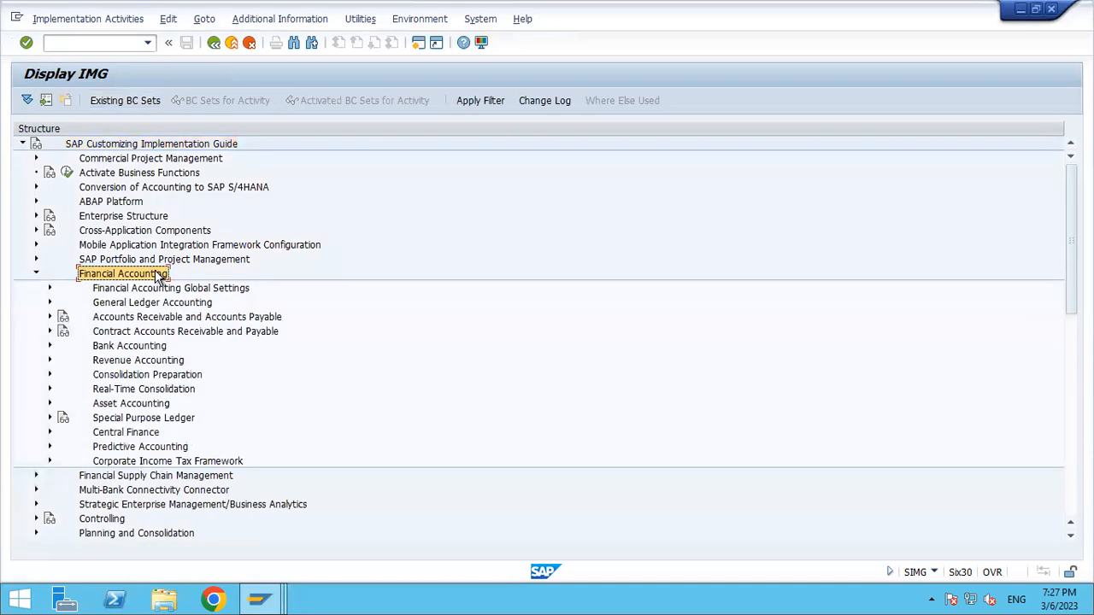
# Expand Accounts Receivable and Accounts Payable, Supplier Accounts, Master Data, down to the activities under Preparations for Creating Supplier Master Data.
pyautogui.press('Down')
pyautogui.press('Down')
pyautogui.press('Down')
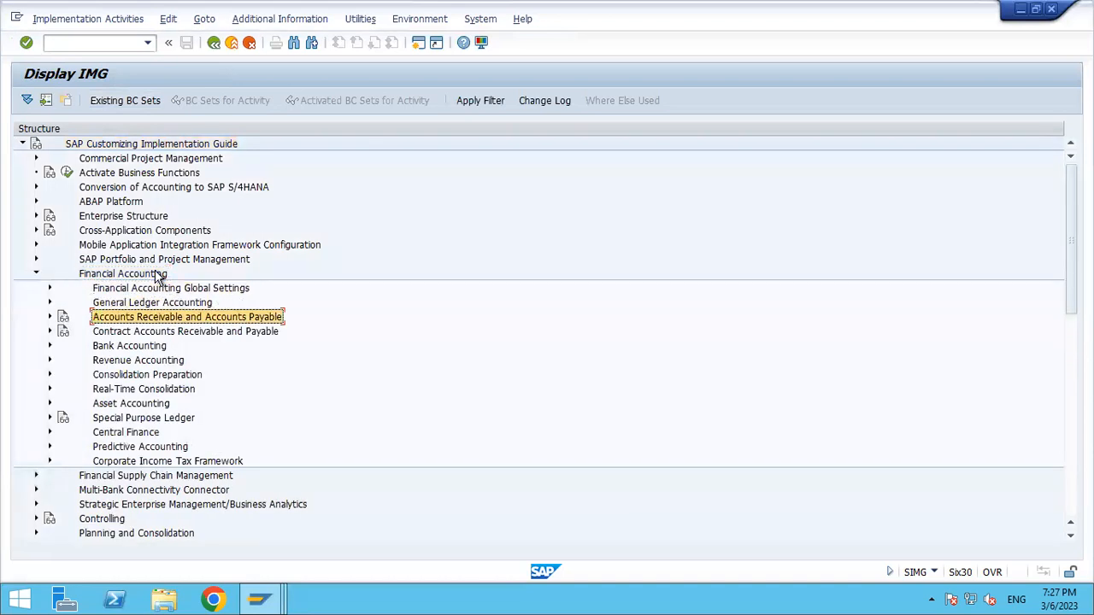
pyautogui.press('Right')
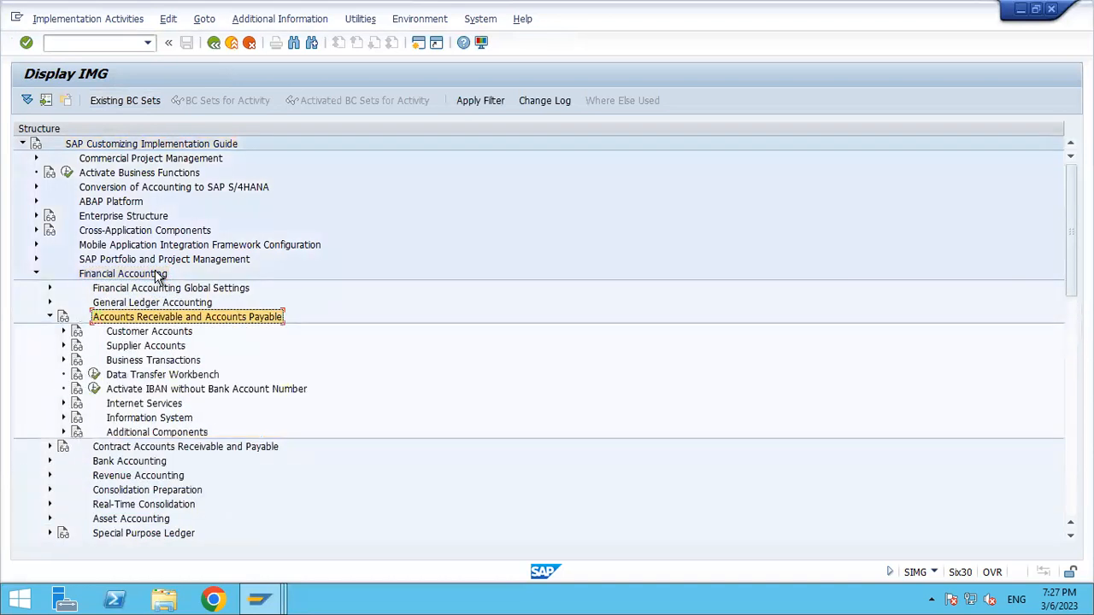
pyautogui.press('Down')
pyautogui.press('Down')
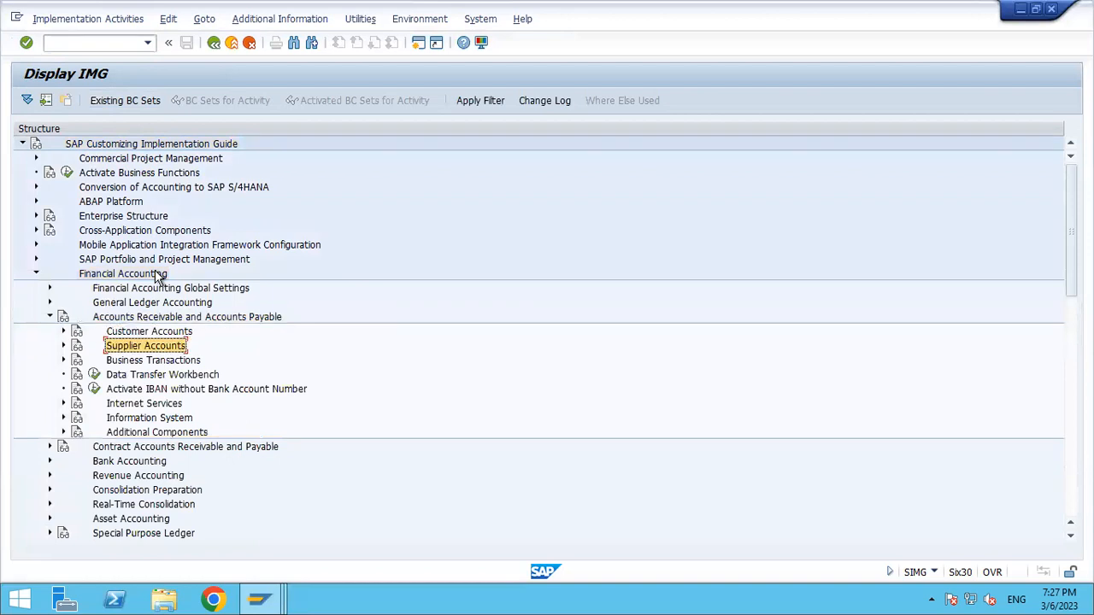
pyautogui.press('Right')
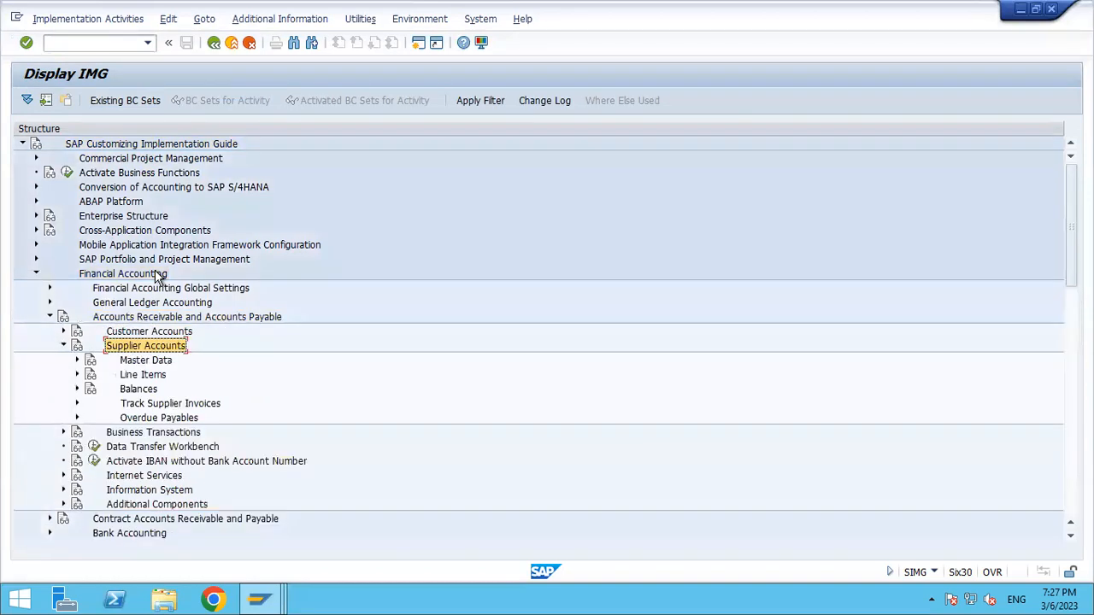
pyautogui.press('Down')
pyautogui.press('Right')
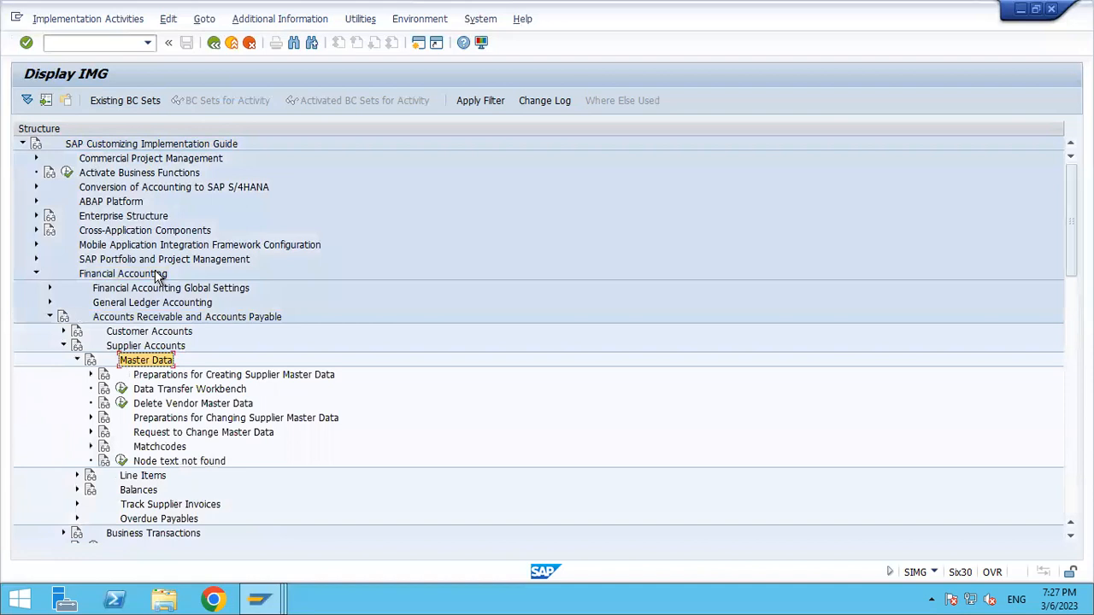
pyautogui.press('Down')
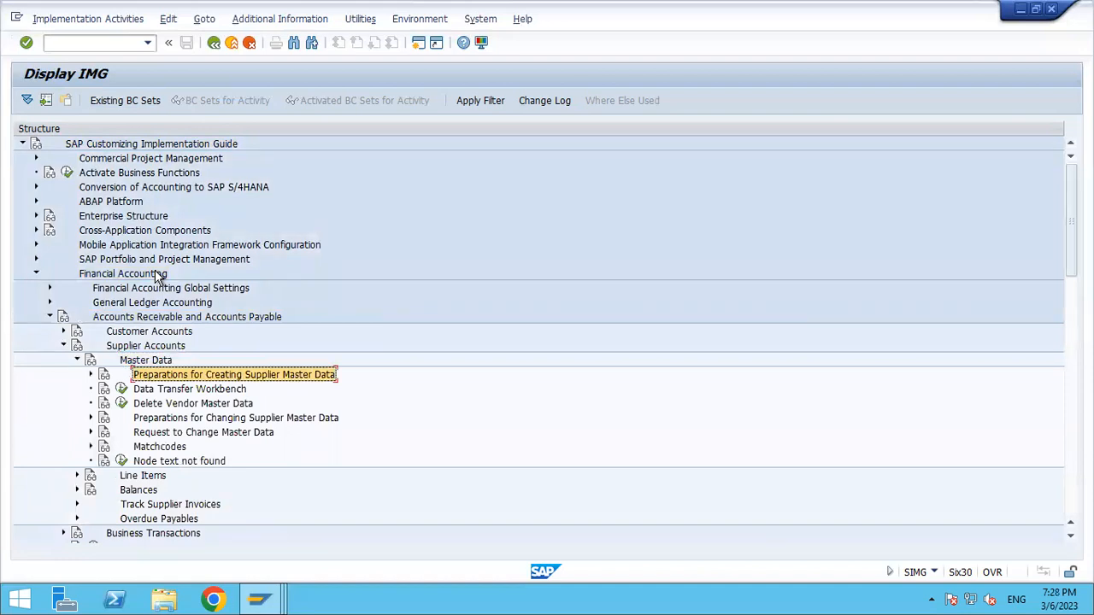
pyautogui.press('Right')
pyautogui.press('Down')
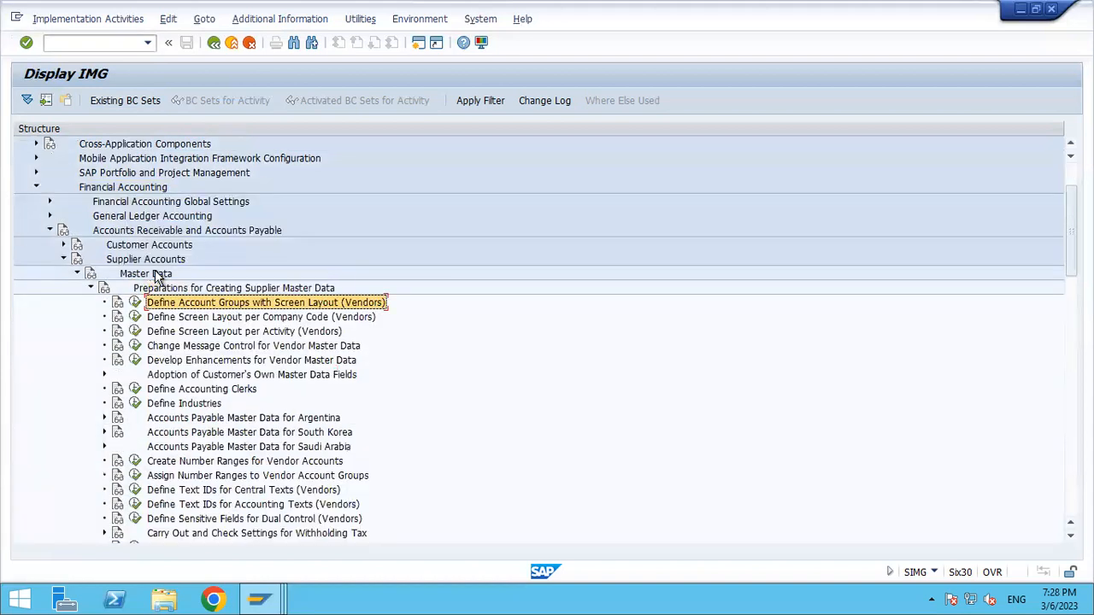
# Display the IMG activity keys beside the structure and widen the Additional Information column to show the full keys.
pyautogui.click(269, 25)
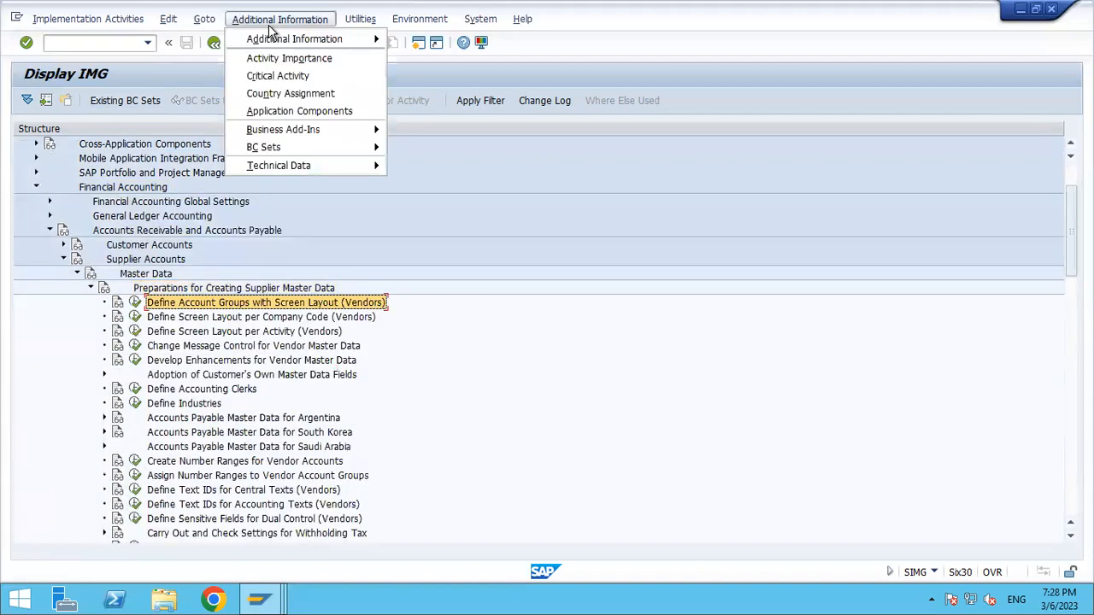
pyautogui.moveTo(256, 38)
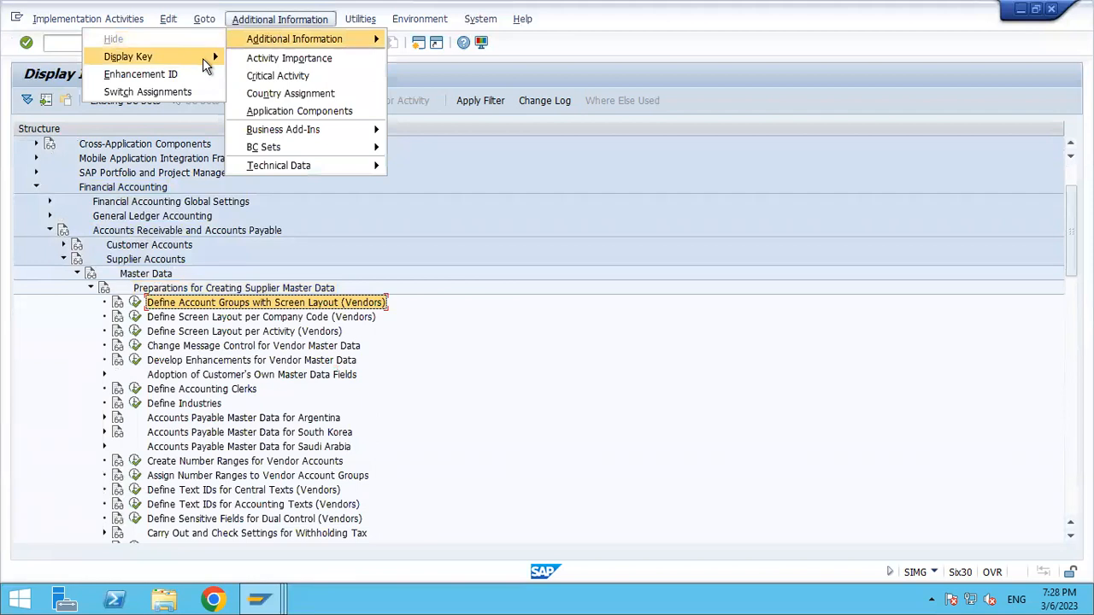
pyautogui.moveTo(203, 58)
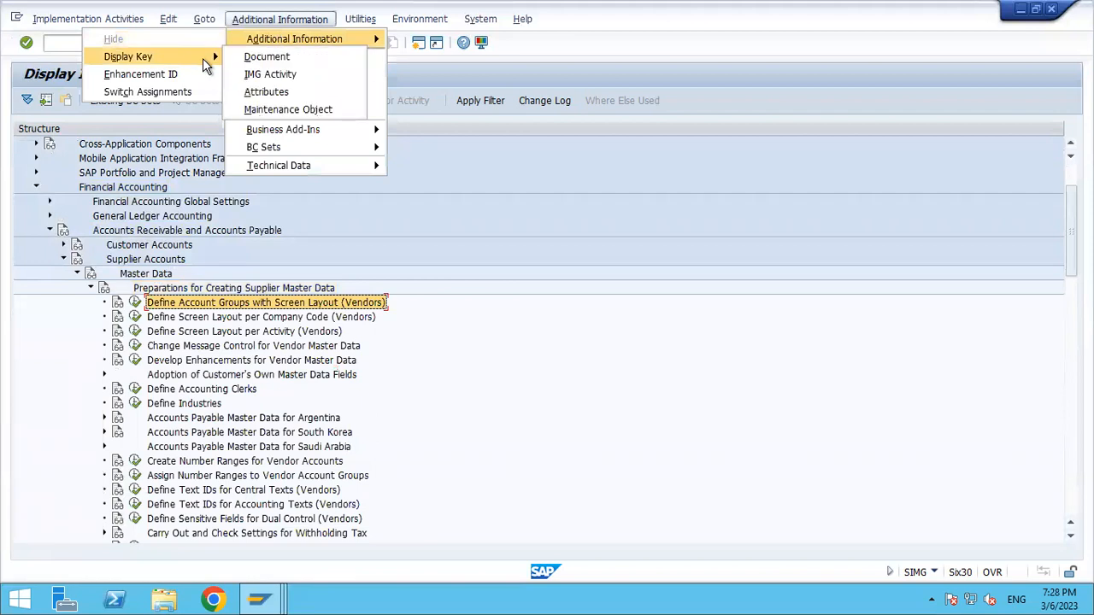
pyautogui.click(255, 75)
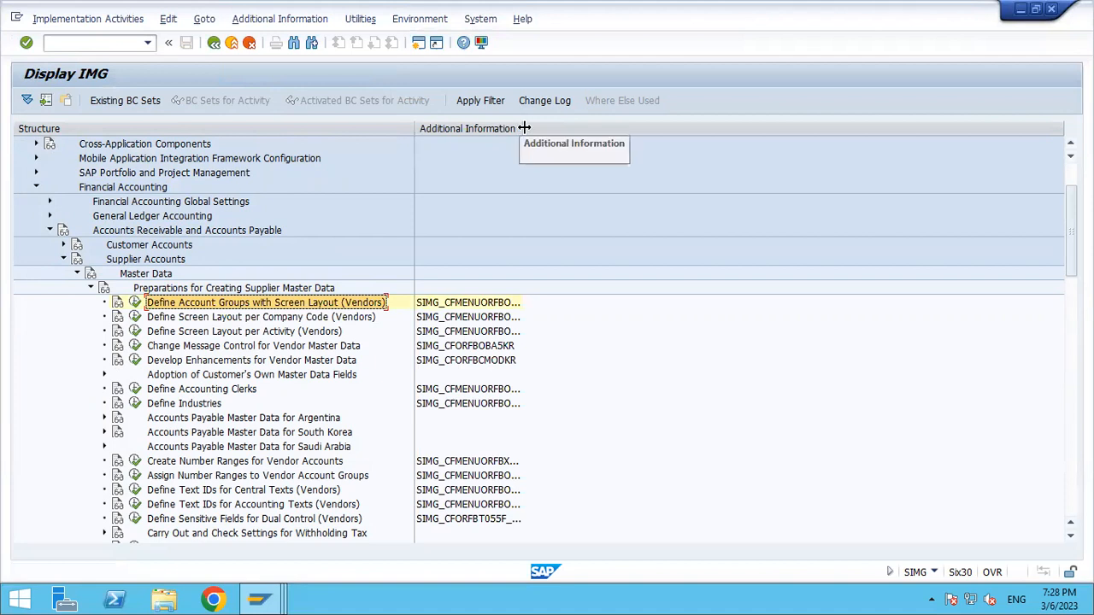
pyautogui.moveTo(524, 128); pyautogui.dragTo(551, 128)
pyautogui.click(519, 306)
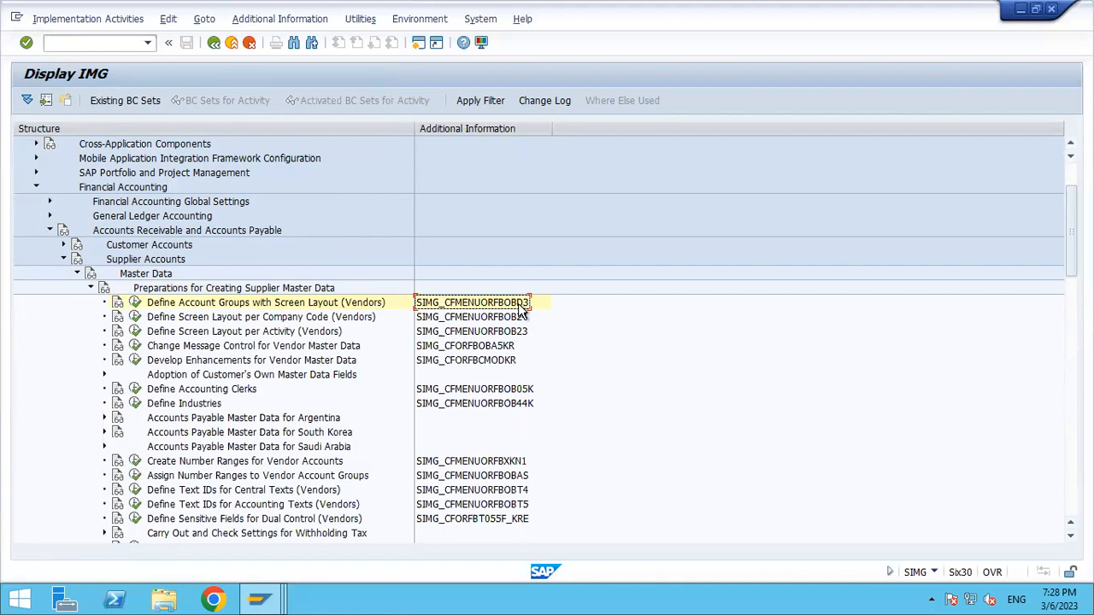
# Execute Define Account Groups with Screen Layout (Vendors) and start a new entry with account group TADV.
pyautogui.click(135, 302)
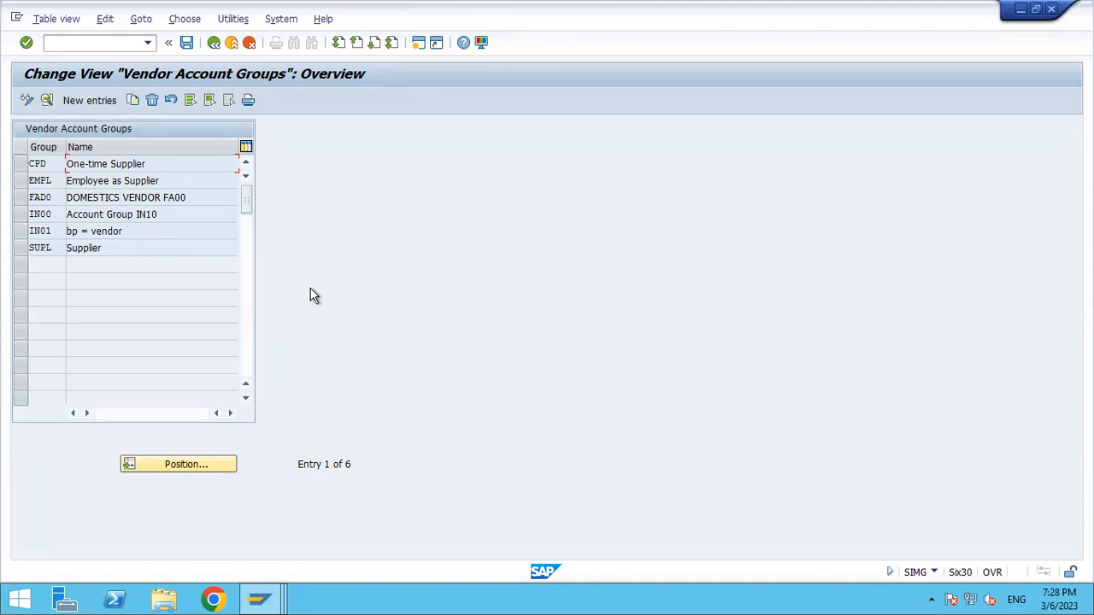
pyautogui.click(108, 103)
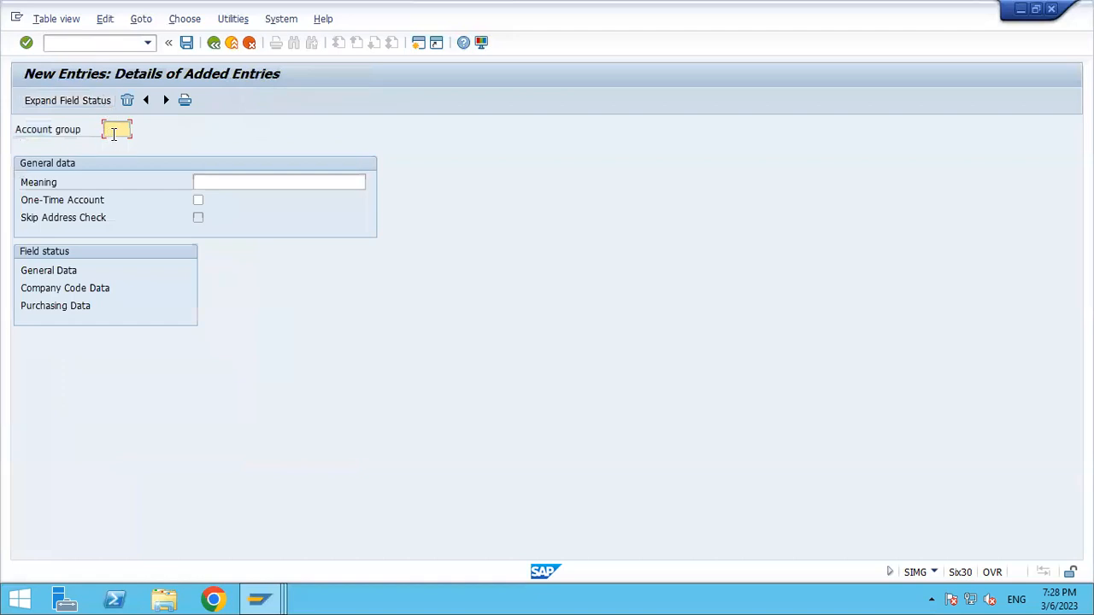
pyautogui.write('TSDV')
pyautogui.press('Return')
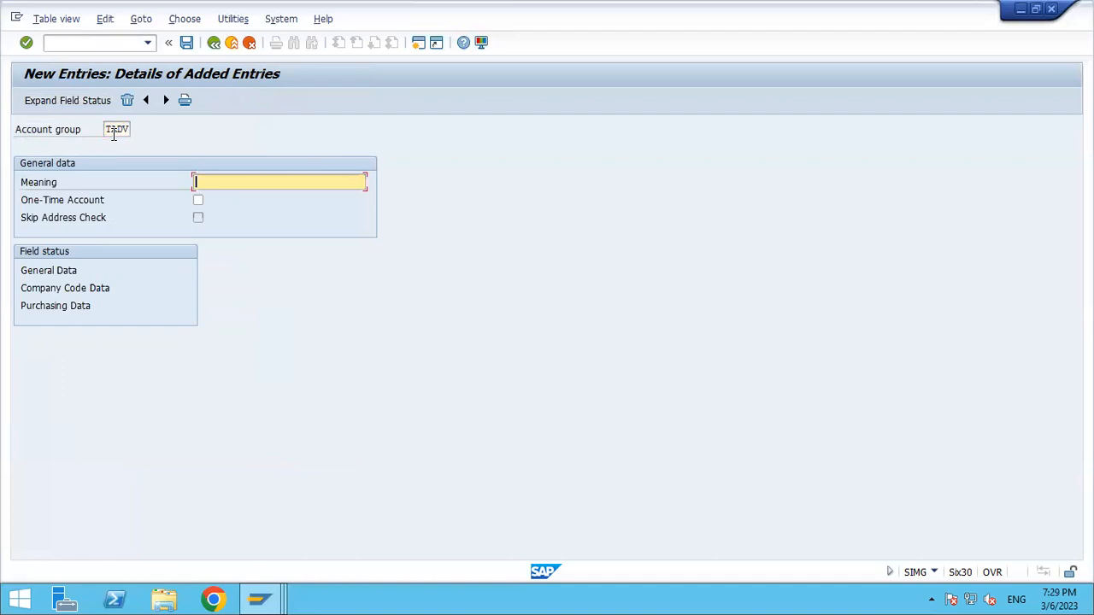
# Enter the meaning "DOMESTICS VENDOR TA00" for the account group and save it under customizing request TT1K900052.
pyautogui.write('Dome')
pyautogui.press('Down')
pyautogui.press('Return')
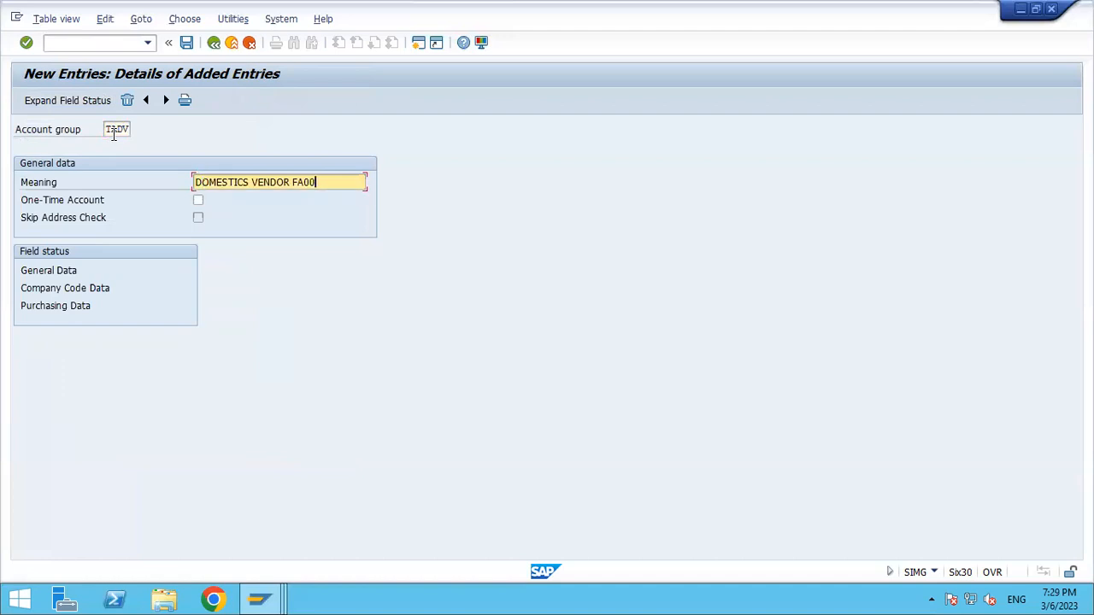
pyautogui.press('BackSpace')
pyautogui.press('BackSpace')
pyautogui.press('BackSpace')
pyautogui.press('BackSpace')
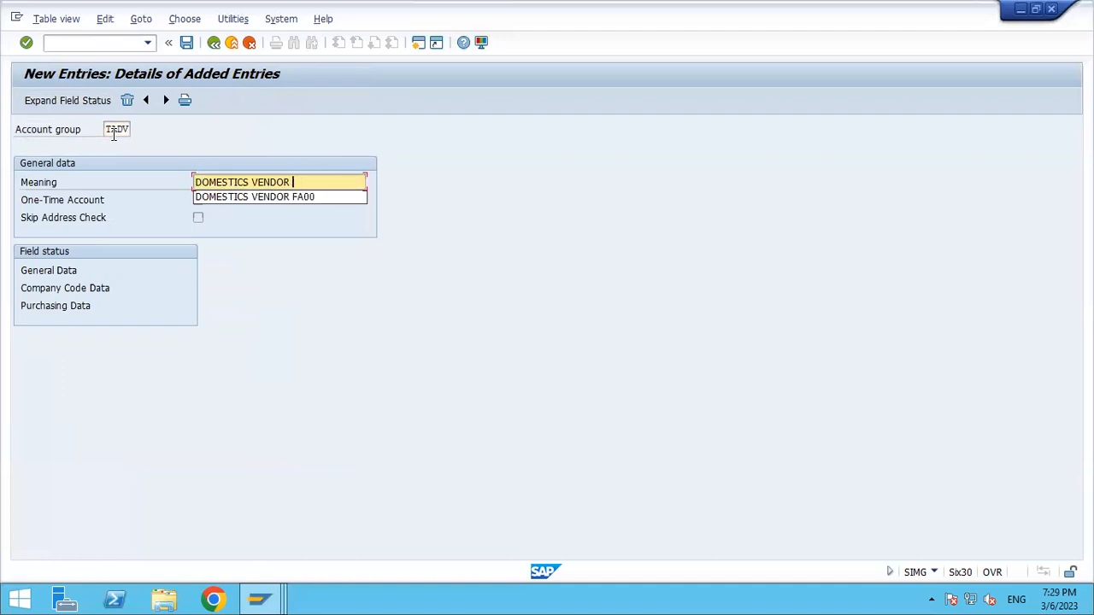
pyautogui.write('TA00')
pyautogui.click(113, 134)
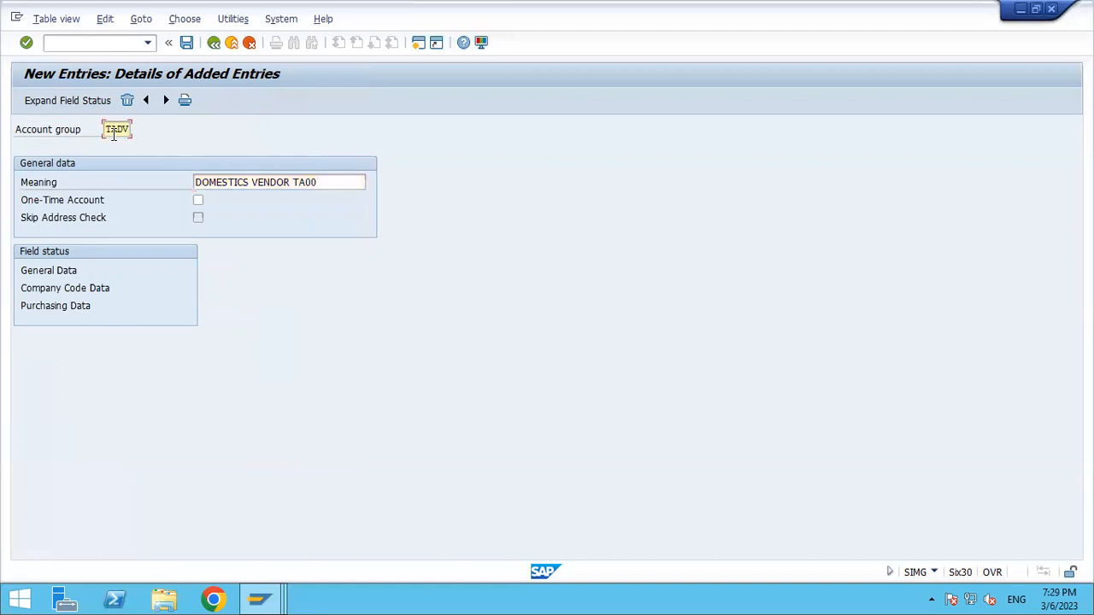
pyautogui.click(187, 43)
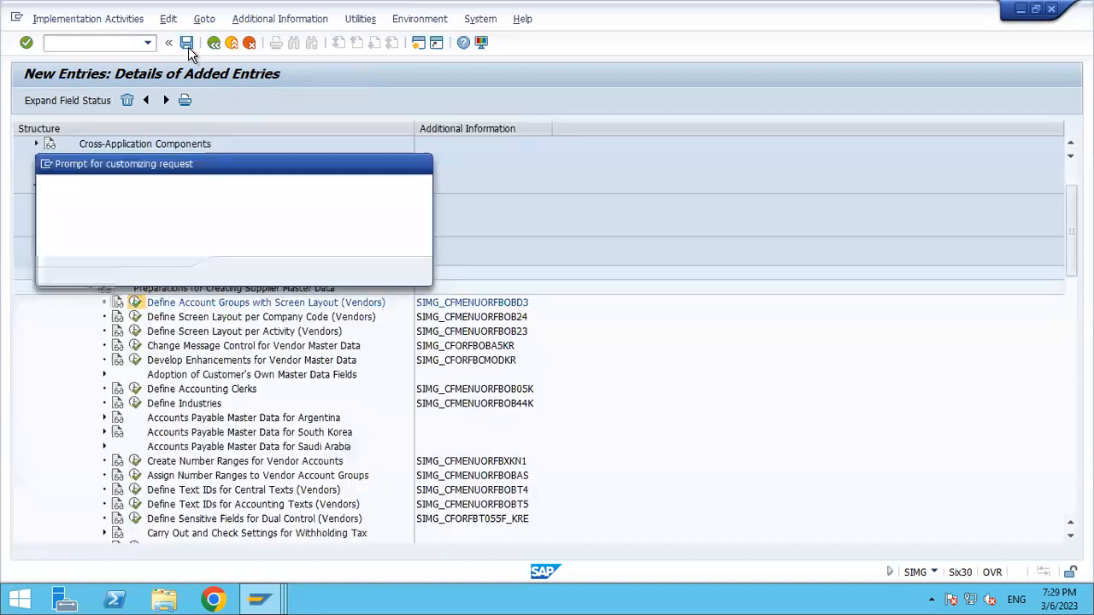
pyautogui.click(236, 272)
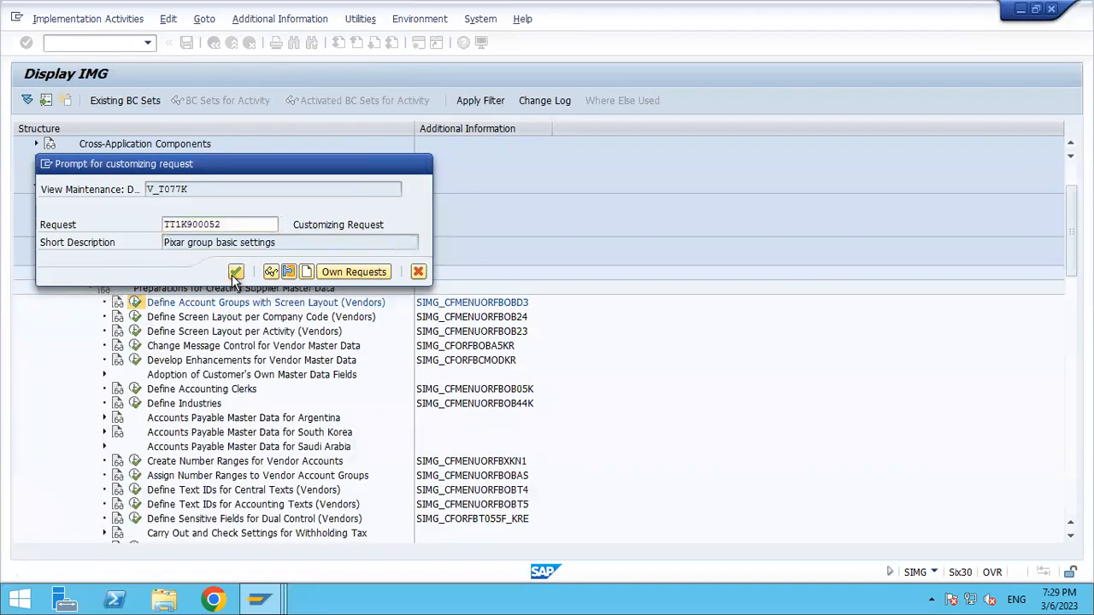
# Switch to the Excel workbook and enter TADV in cell J7 on the vendor account group row.
pyautogui.click(776, 9)
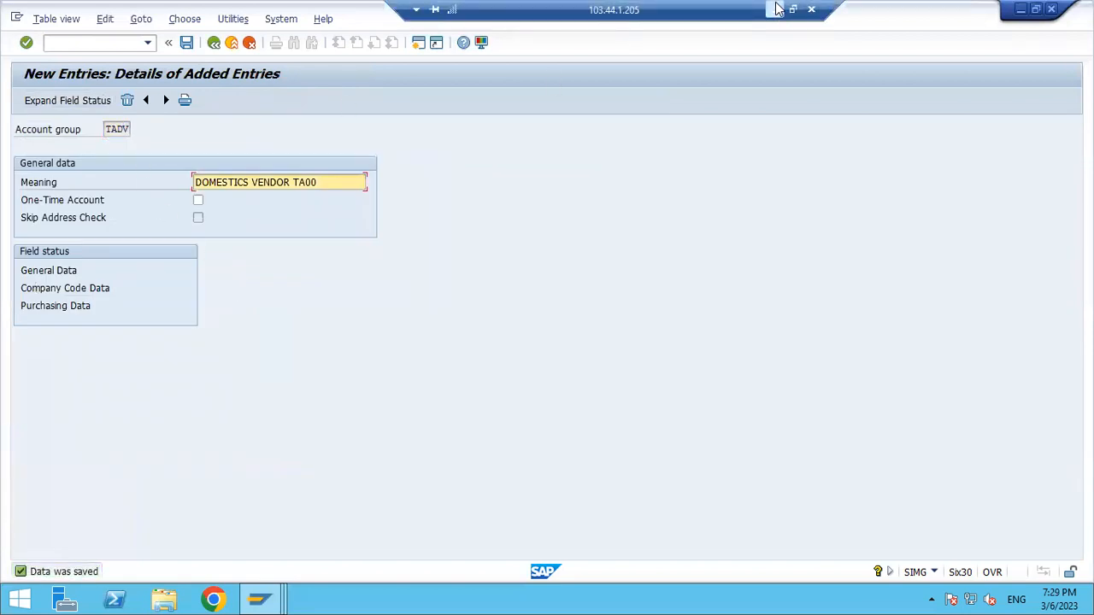
pyautogui.click(627, 299)
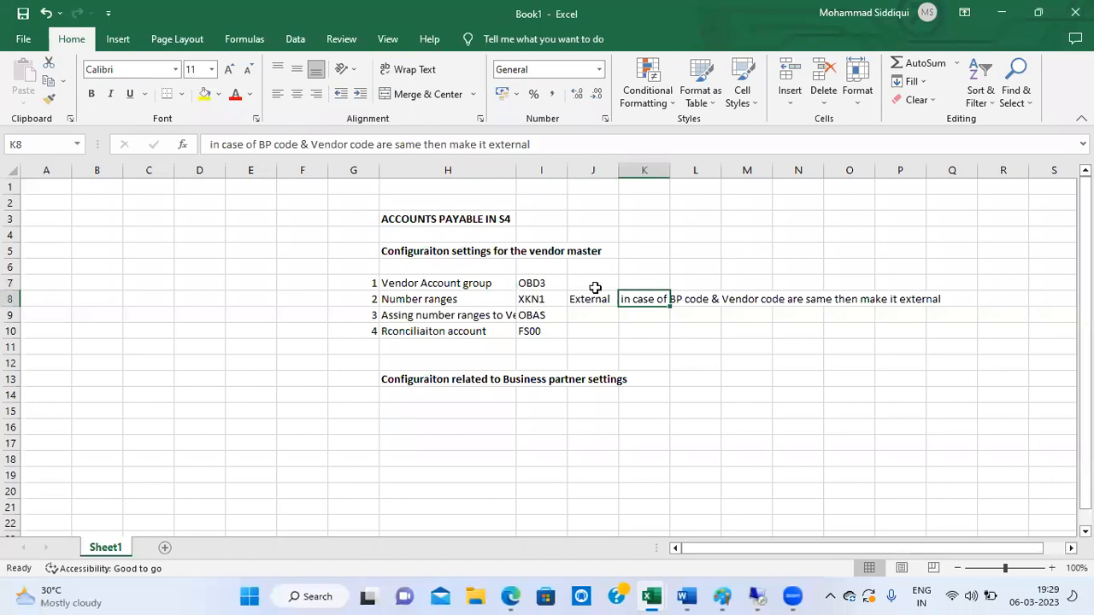
pyautogui.click(593, 285)
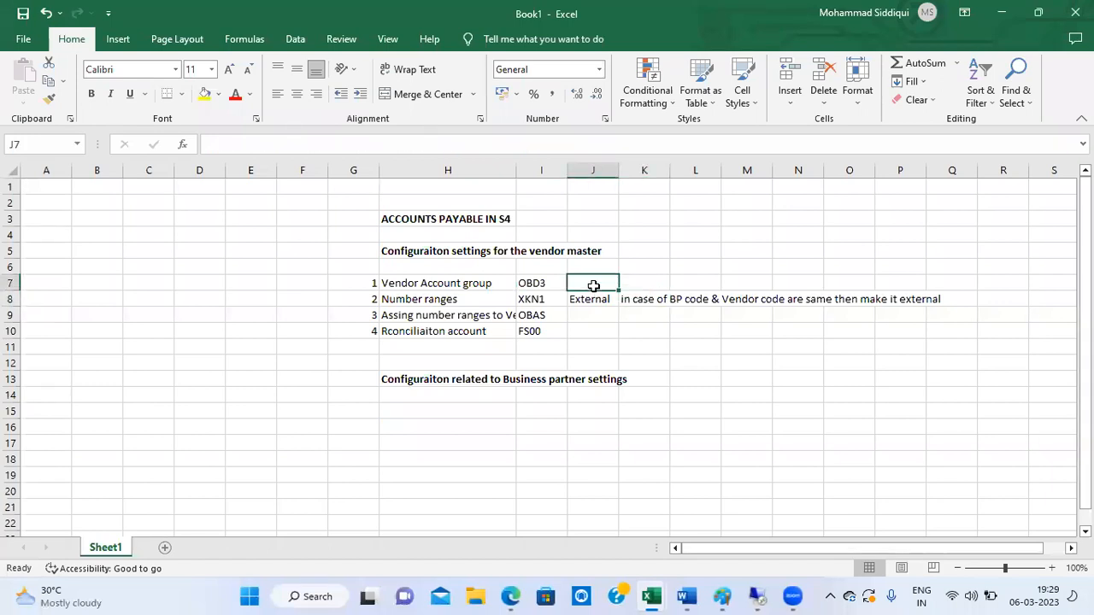
pyautogui.write('TADV')
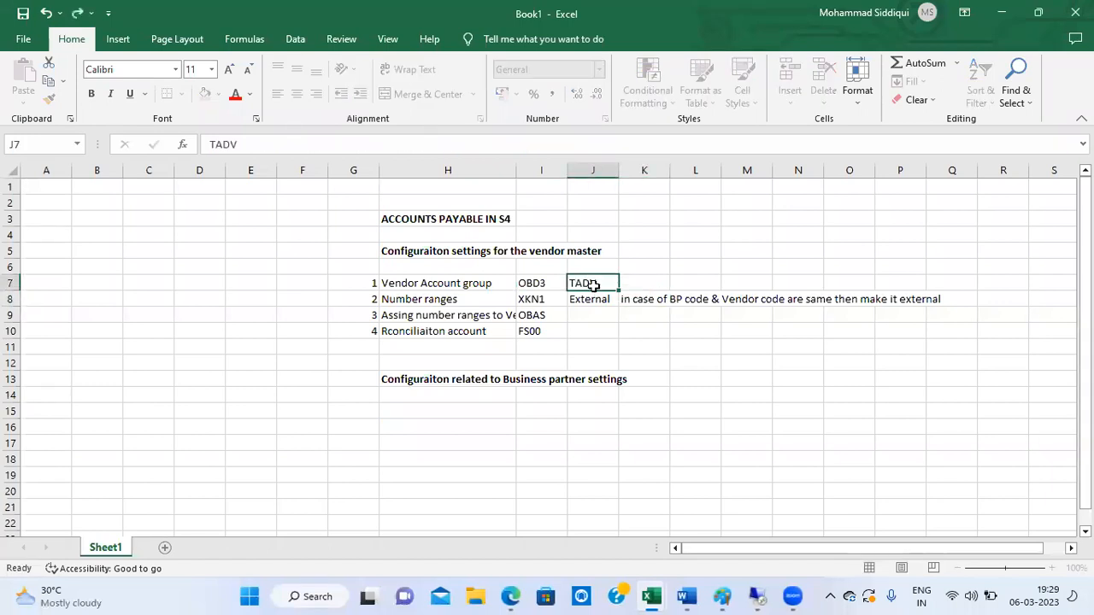
pyautogui.press('Return')
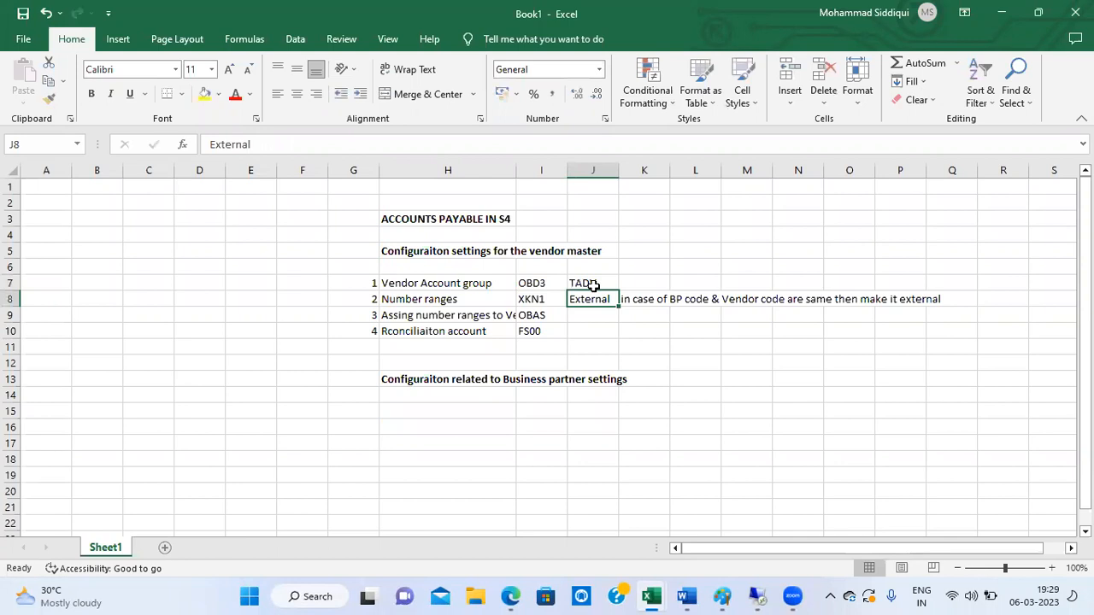
# Move the note about matching BP and vendor codes from cell K8 to L8.
pyautogui.press('Right')
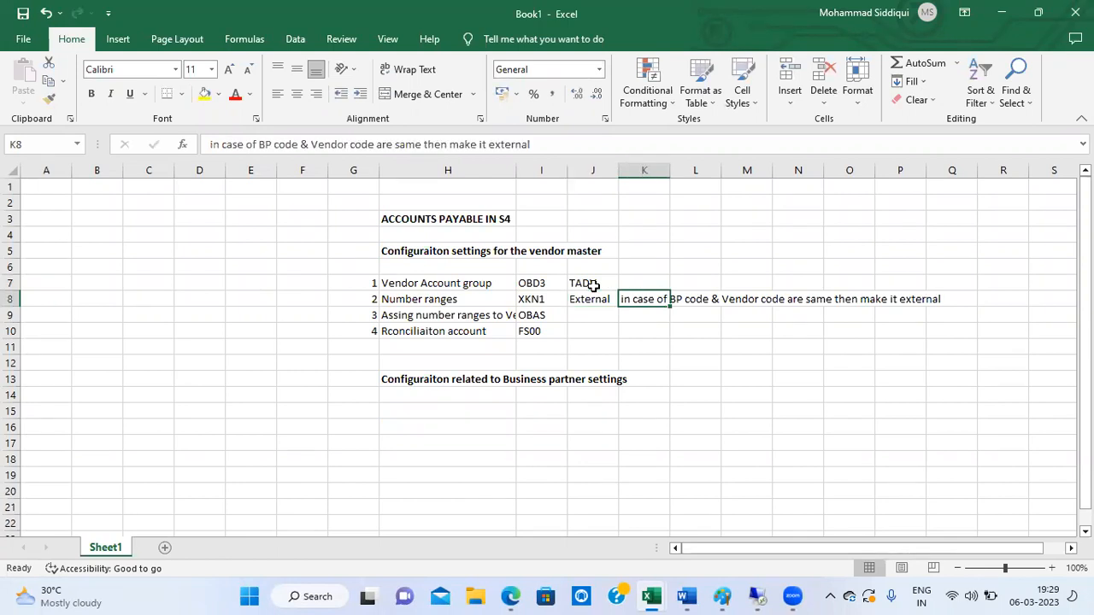
pyautogui.hotkey('ctrl', 'x')
pyautogui.press('Right')
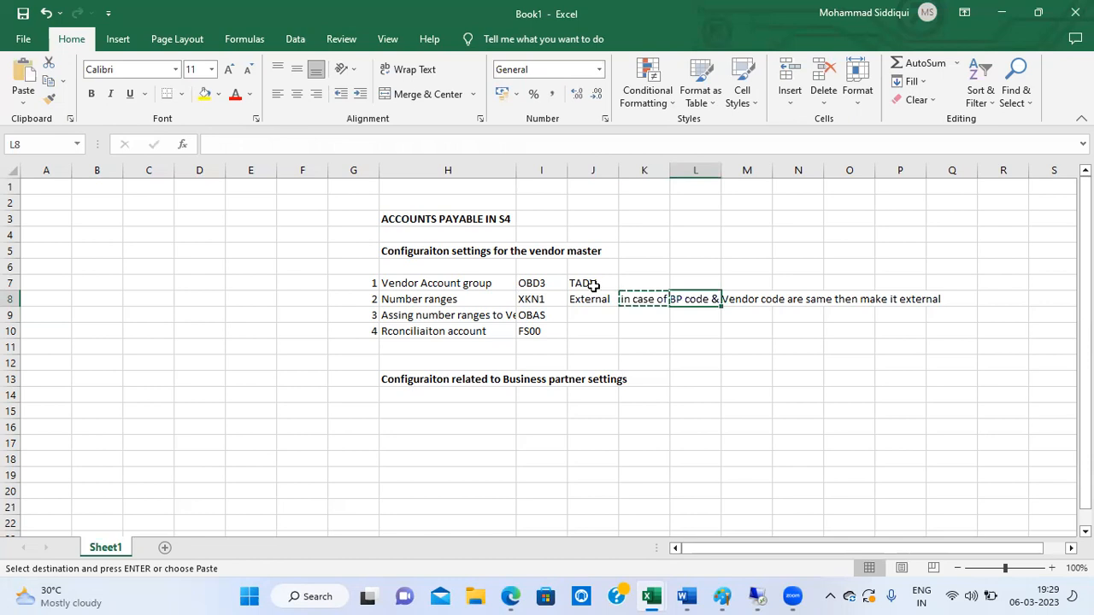
pyautogui.press('Return')
# Move the text "External" from cell J8 to K8 and select the Number ranges entry in H8.
pyautogui.press('Left')
pyautogui.press('Left')
pyautogui.hotkey('ctrl', 'x')
pyautogui.press('Right')
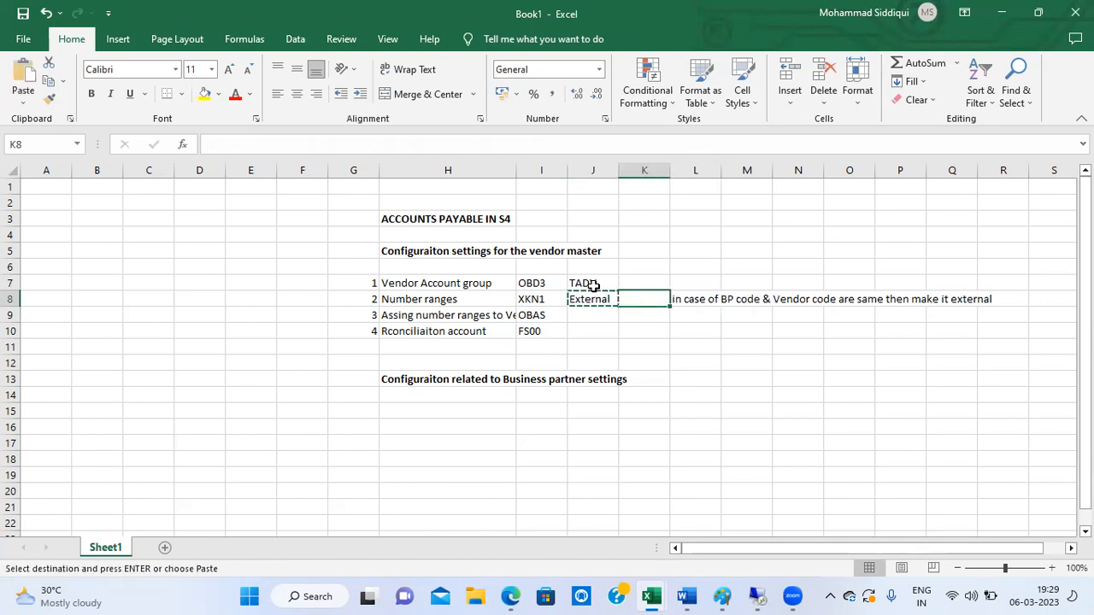
pyautogui.press('Return')
pyautogui.press('Down')
pyautogui.press('Left')
pyautogui.press('Left')
pyautogui.press('Left')
pyautogui.press('Up')
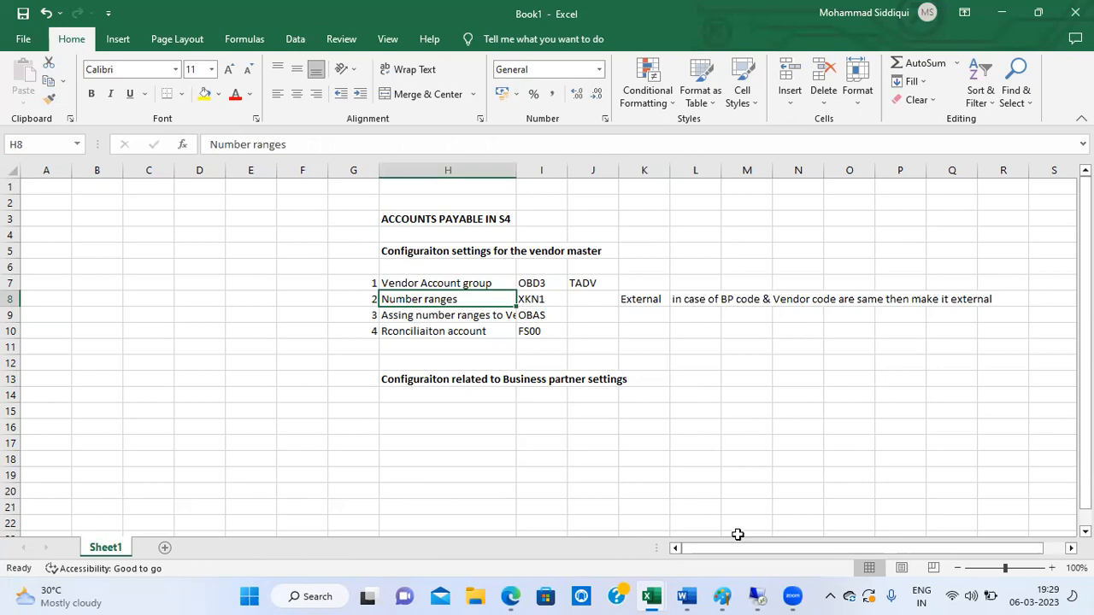
# Switch back to the SAP session, return to the IMG and execute Create Number Ranges for Vendor Accounts.
pyautogui.click(755, 595)
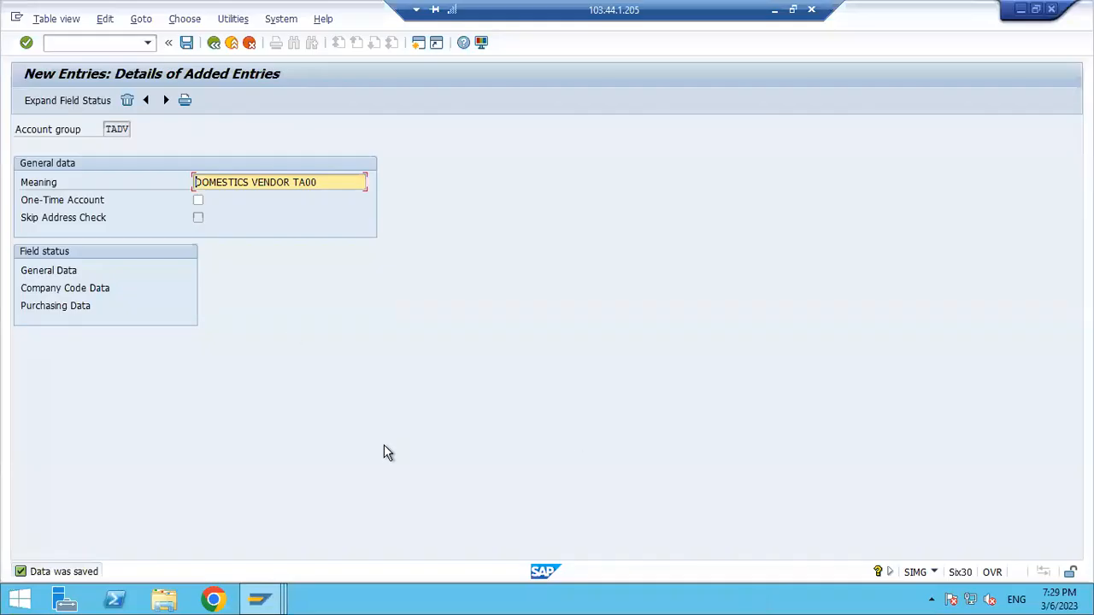
pyautogui.click(215, 41)
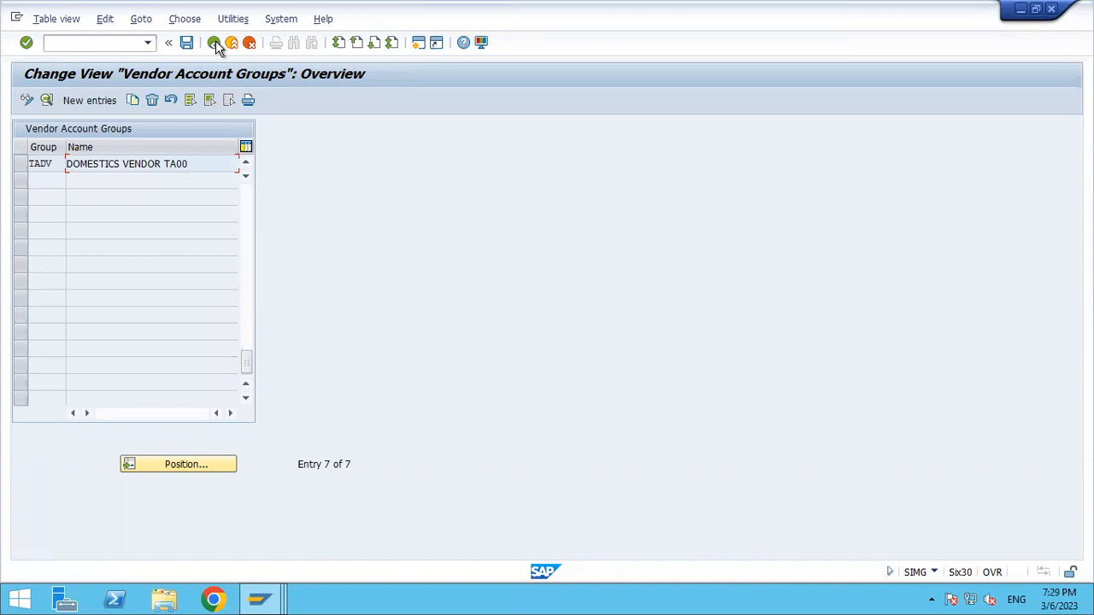
pyautogui.click(214, 42)
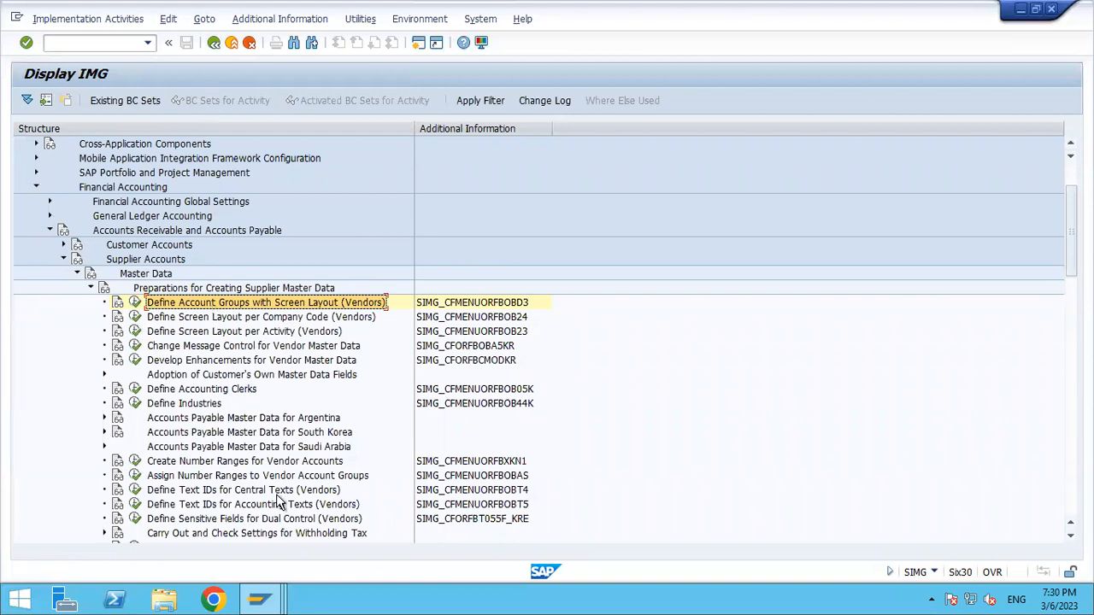
pyautogui.click(286, 462)
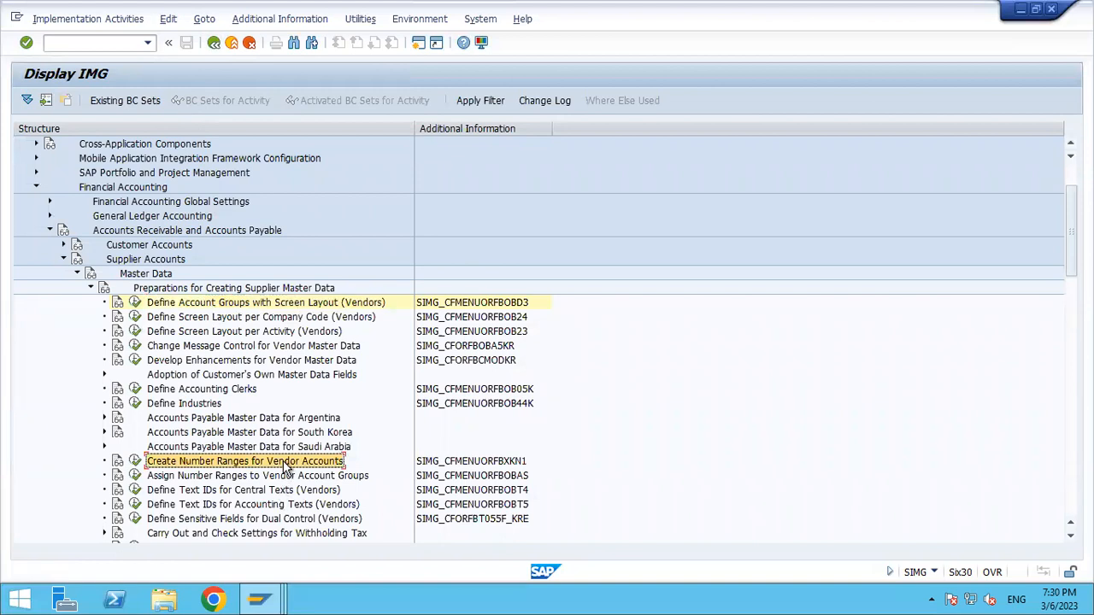
pyautogui.click(499, 463)
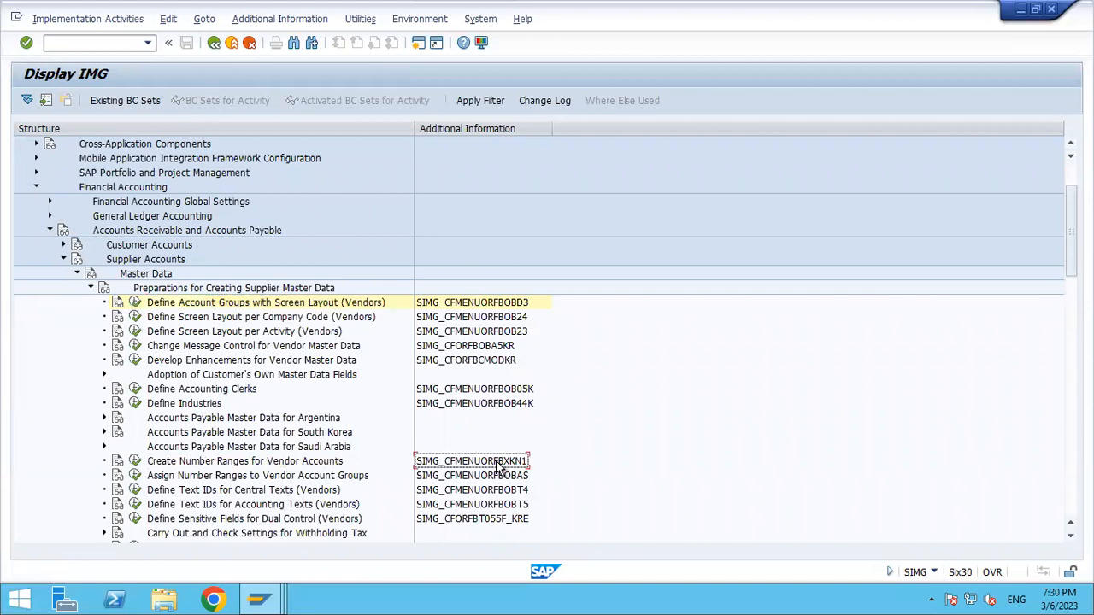
pyautogui.click(135, 462)
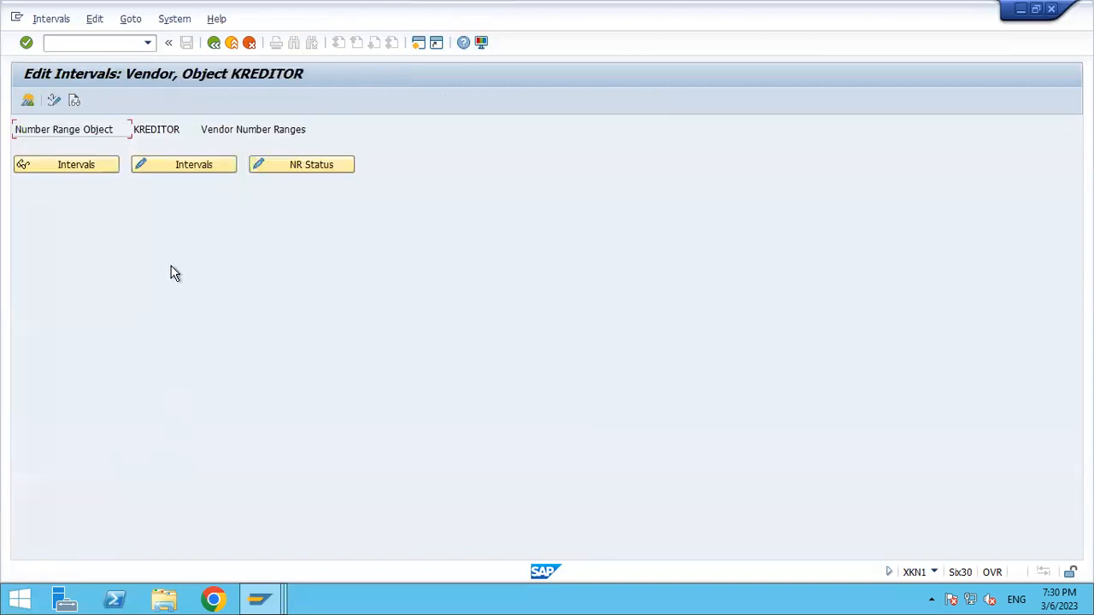
# Open the vendor number range intervals for editing and insert interval T1 from 300000 to 300099.
pyautogui.click(189, 176)
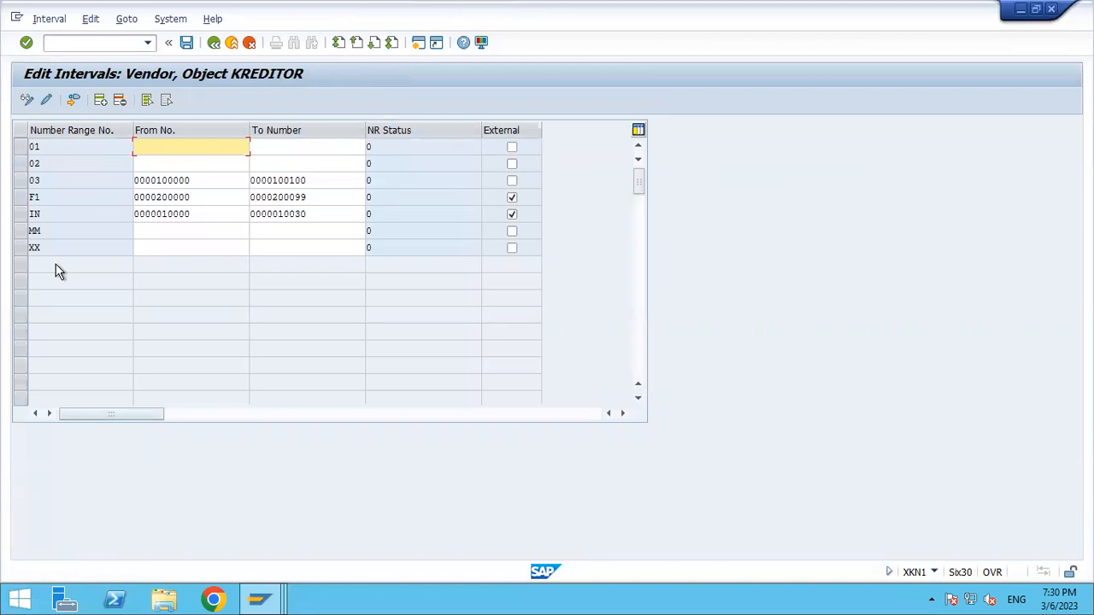
pyautogui.click(100, 101)
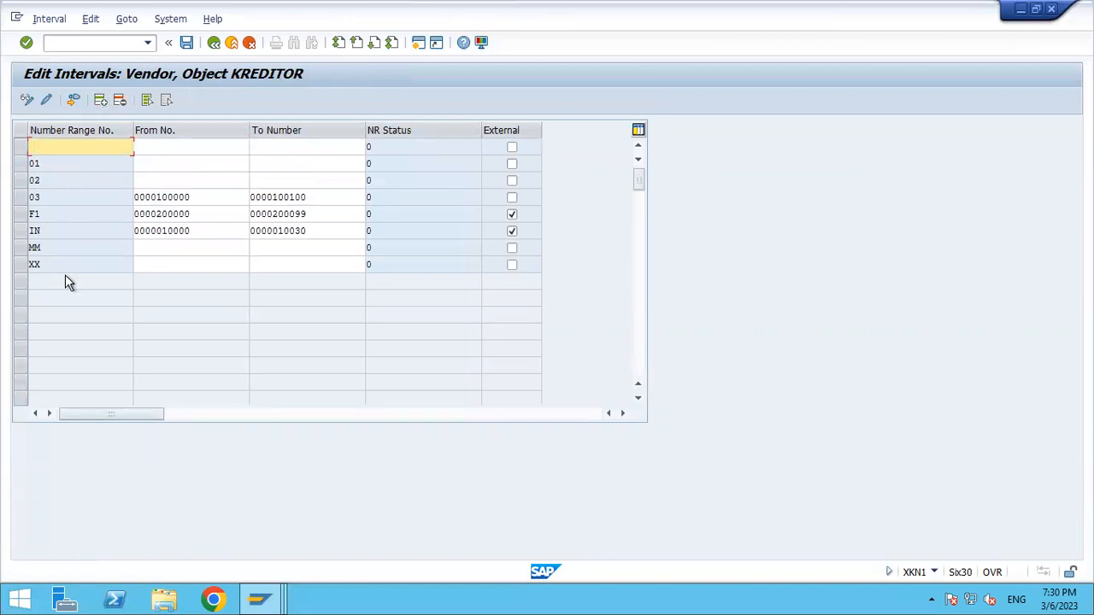
pyautogui.write('TA')
pyautogui.hotkey('shift', 'Tab')
pyautogui.press('BackSpace')
pyautogui.write('1')
pyautogui.press('Tab')
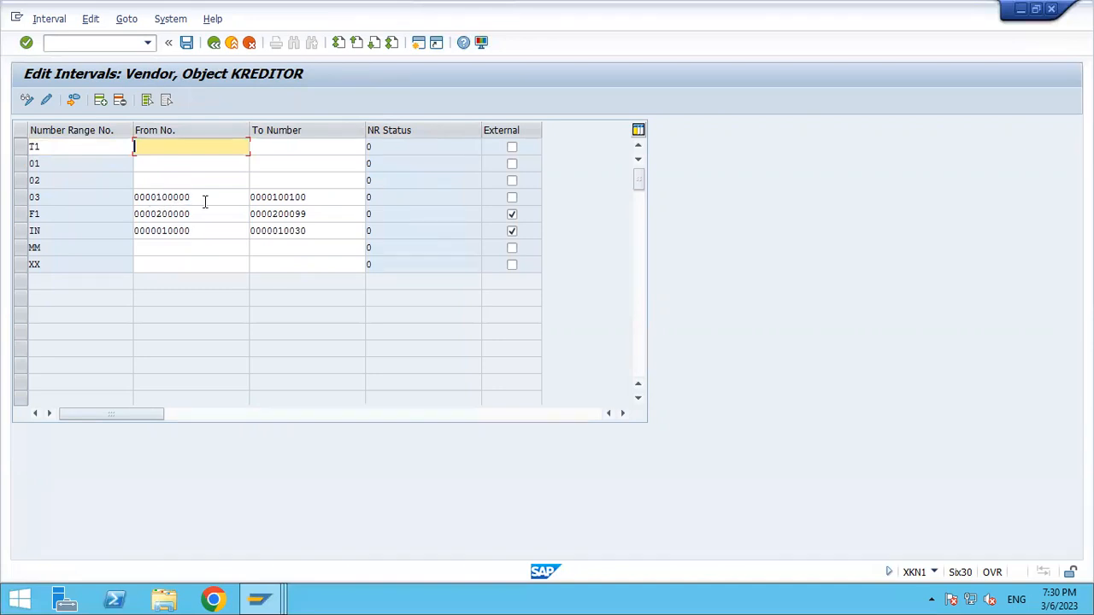
pyautogui.write('300000')
pyautogui.press('Tab')
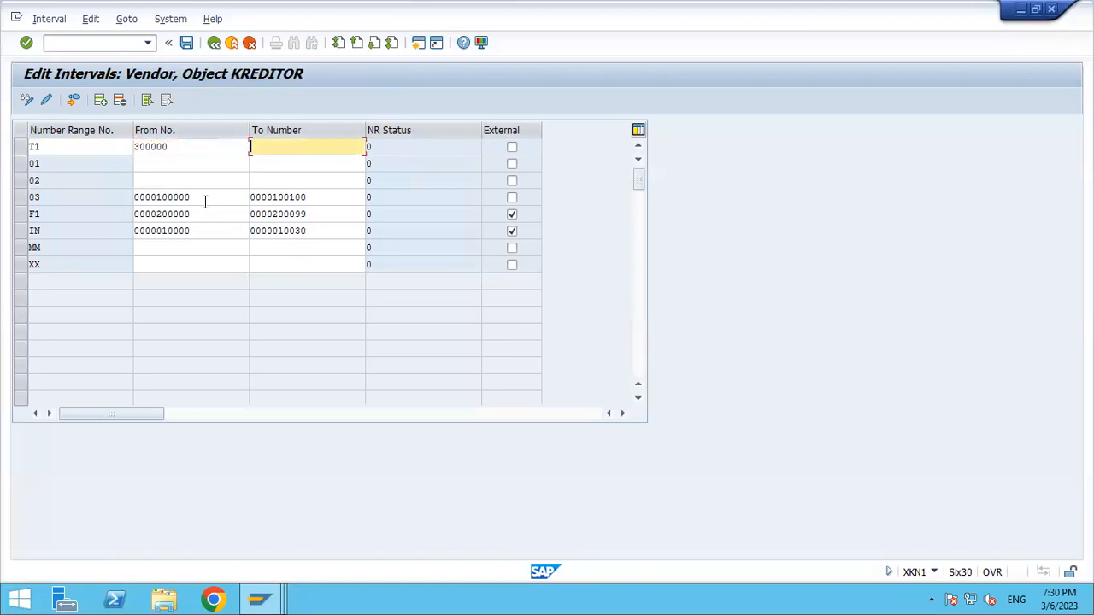
pyautogui.write('300099')
pyautogui.press('Return')
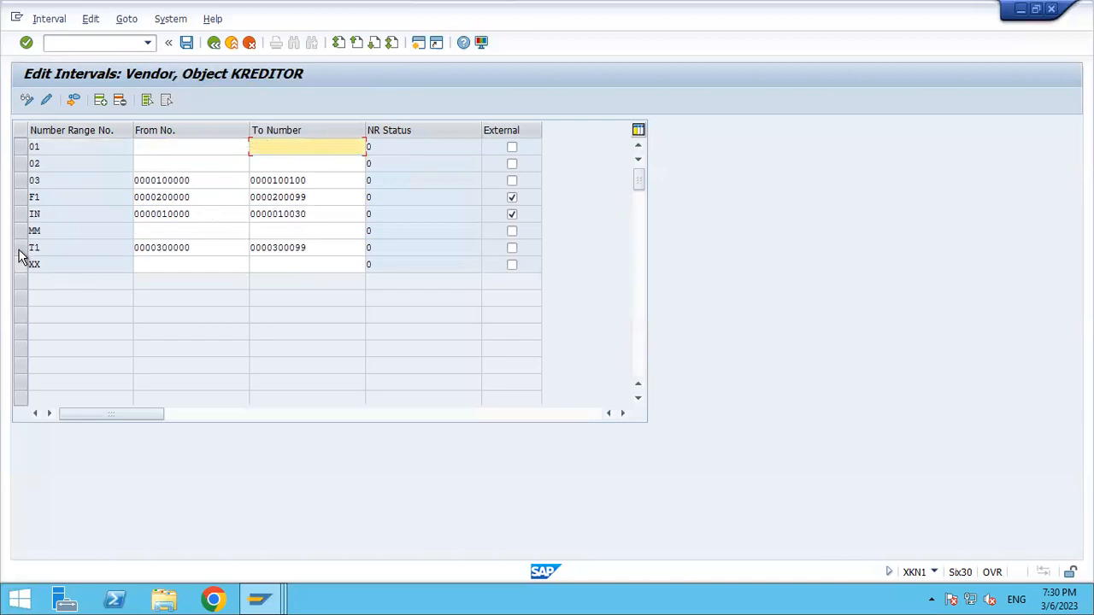
# Mark interval T1 as external, save the intervals and return to the IMG.
pyautogui.click(512, 249)
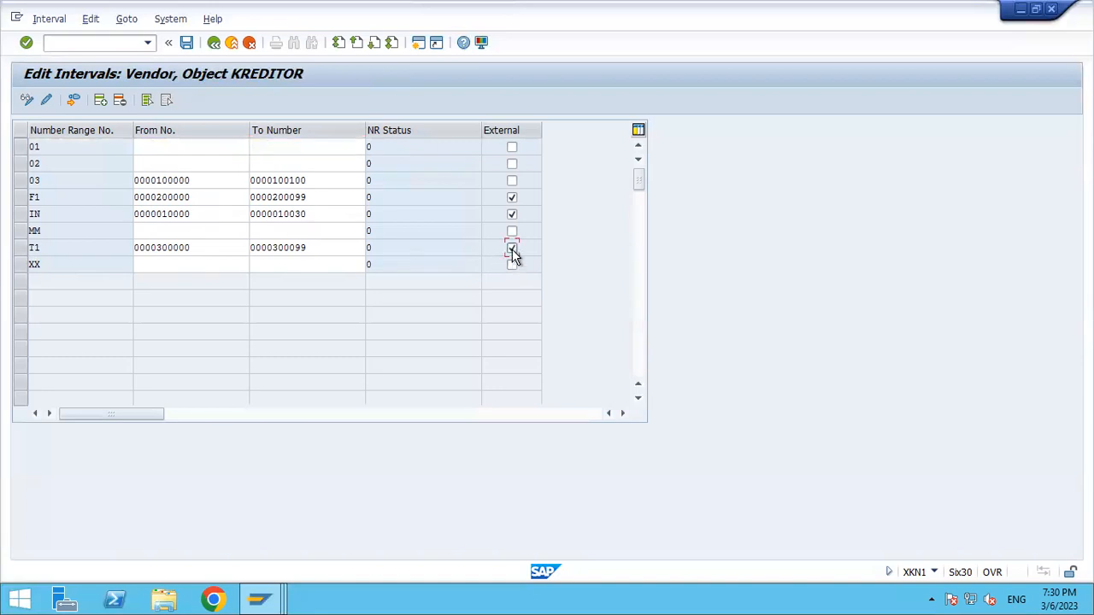
pyautogui.click(187, 43)
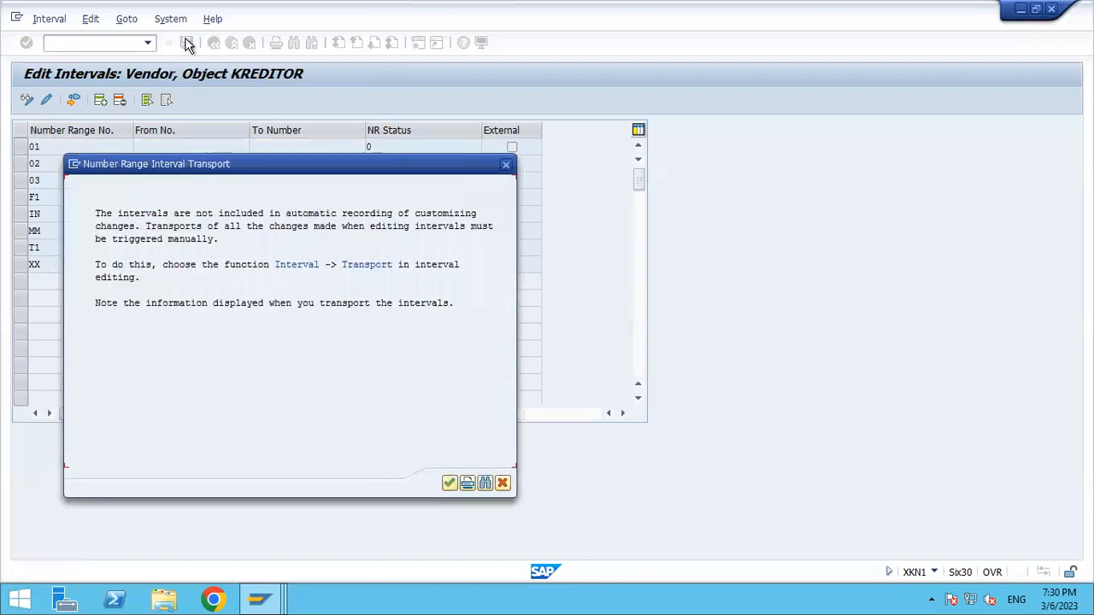
pyautogui.click(450, 484)
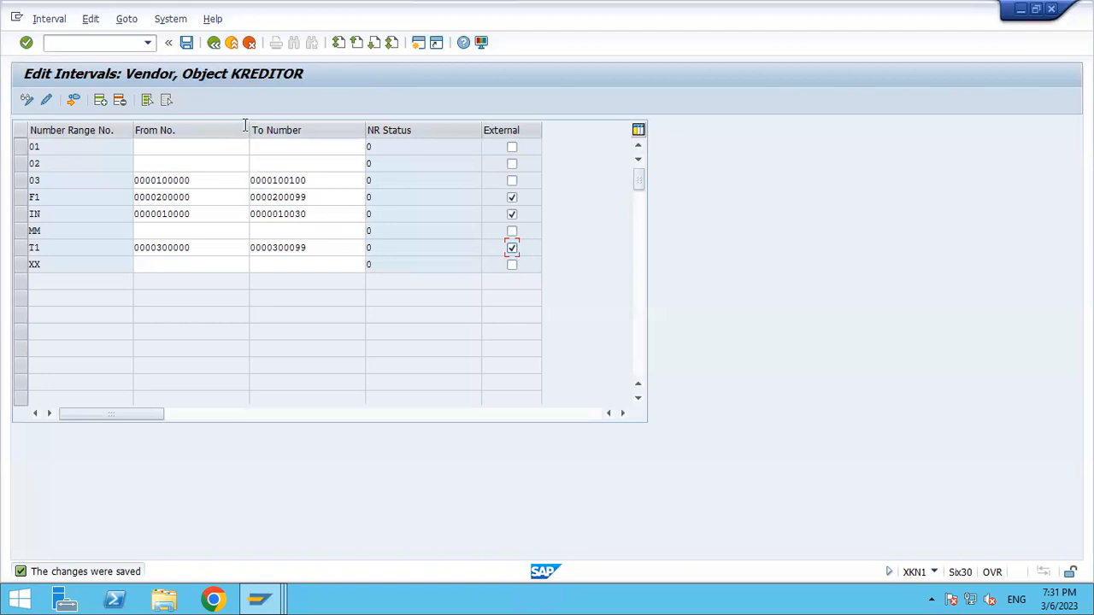
pyautogui.click(189, 47)
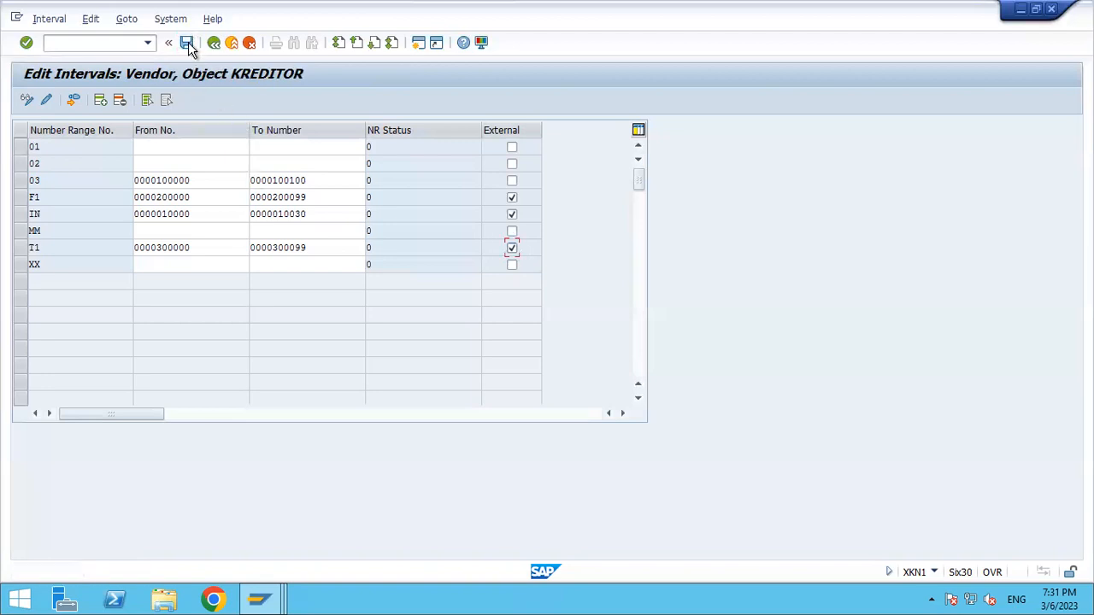
pyautogui.click(214, 45)
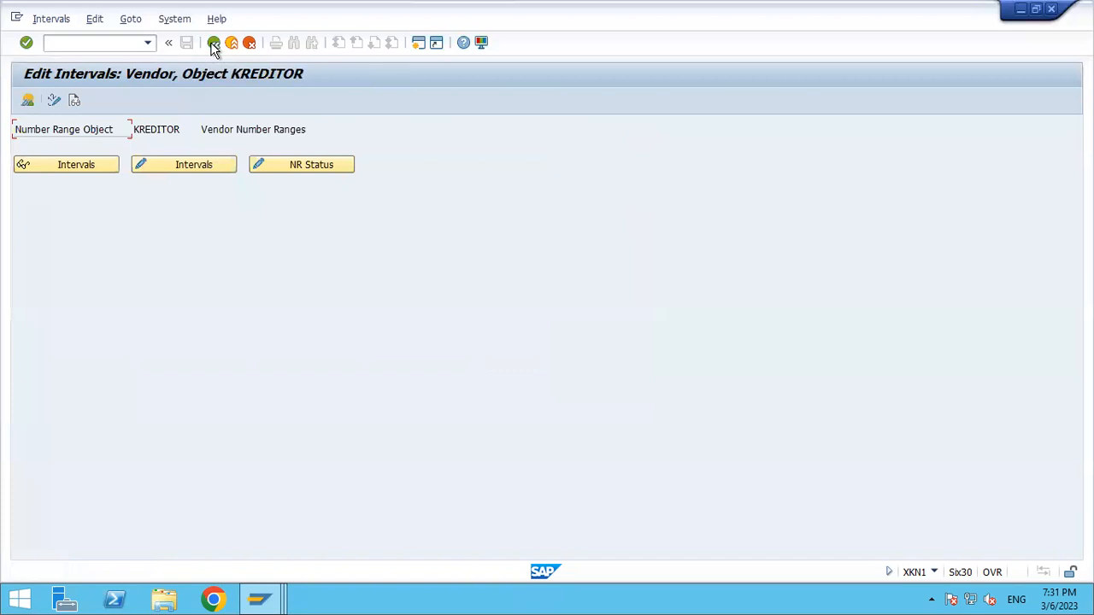
pyautogui.click(213, 45)
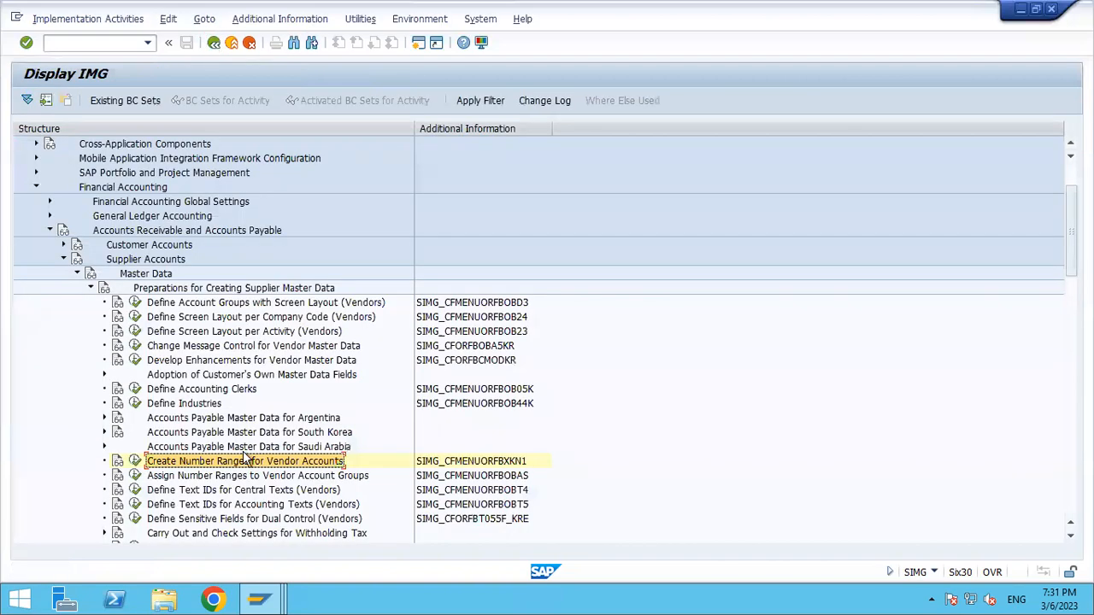
# Execute Assign Number Ranges to Vendor Account Groups and position the list on account group TADV.
pyautogui.click(241, 479)
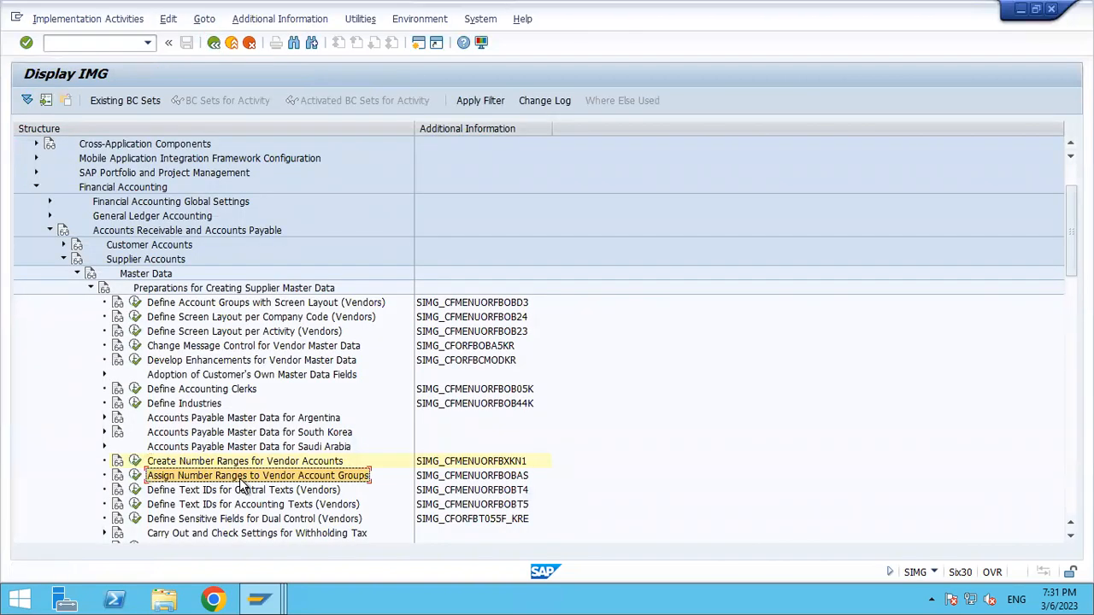
pyautogui.click(134, 476)
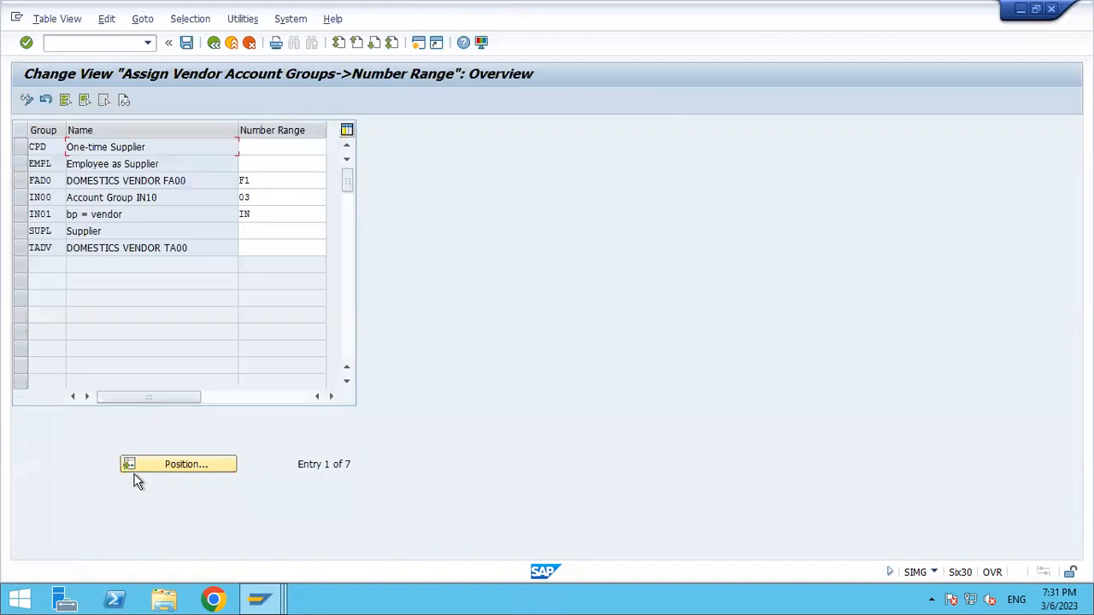
pyautogui.click(174, 465)
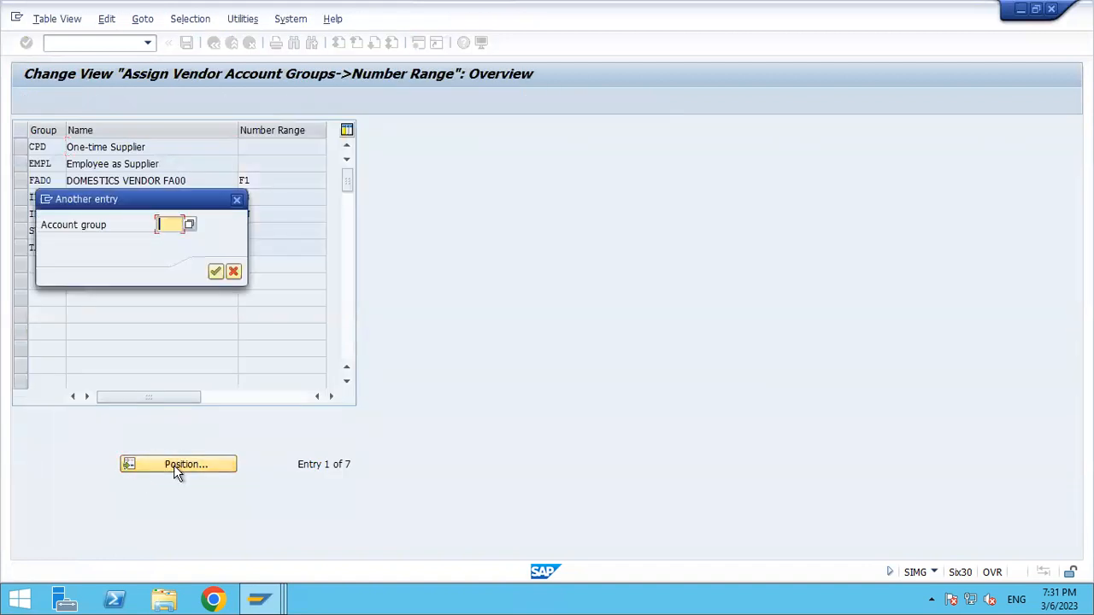
pyautogui.write('TA')
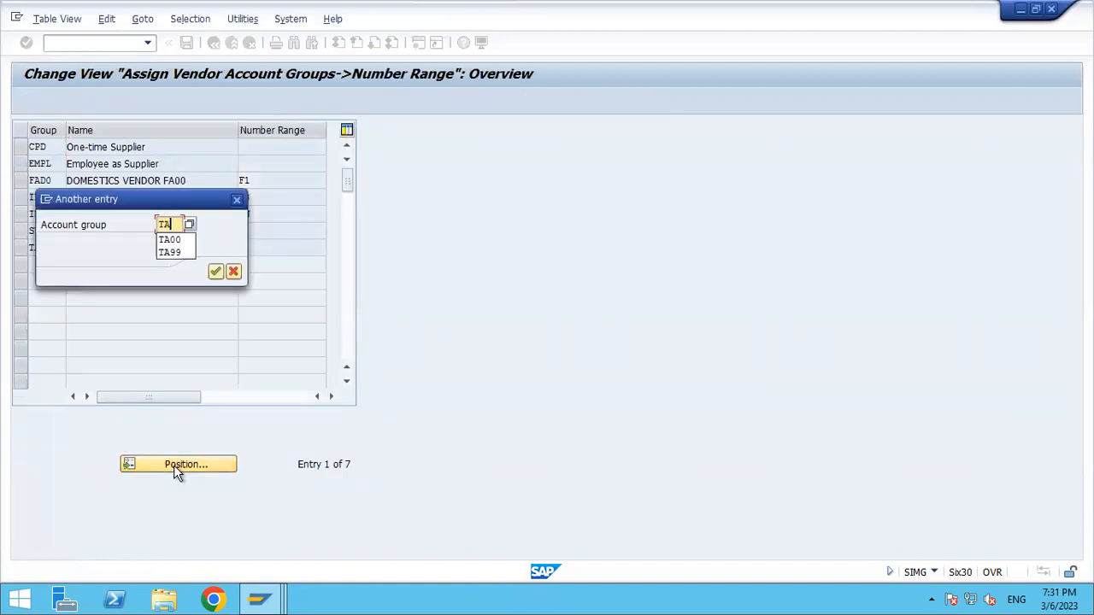
pyautogui.write('DV')
pyautogui.press('Return')
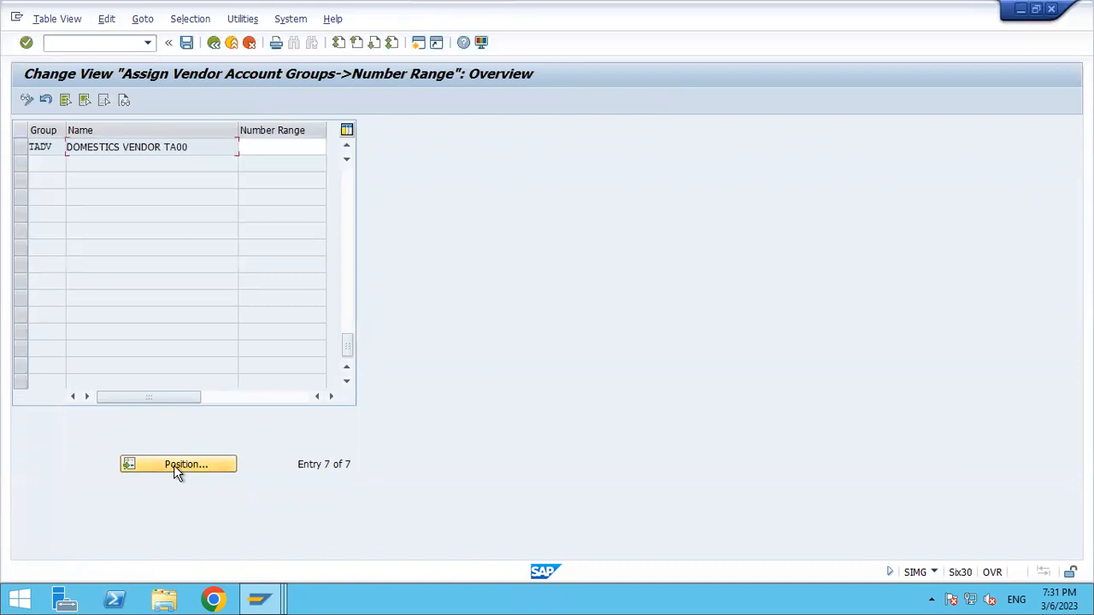
# Assign number range T1 to account group TADV, save it in the proposed customizing request and return to the IMG.
pyautogui.click(269, 146)
pyautogui.write('T1')
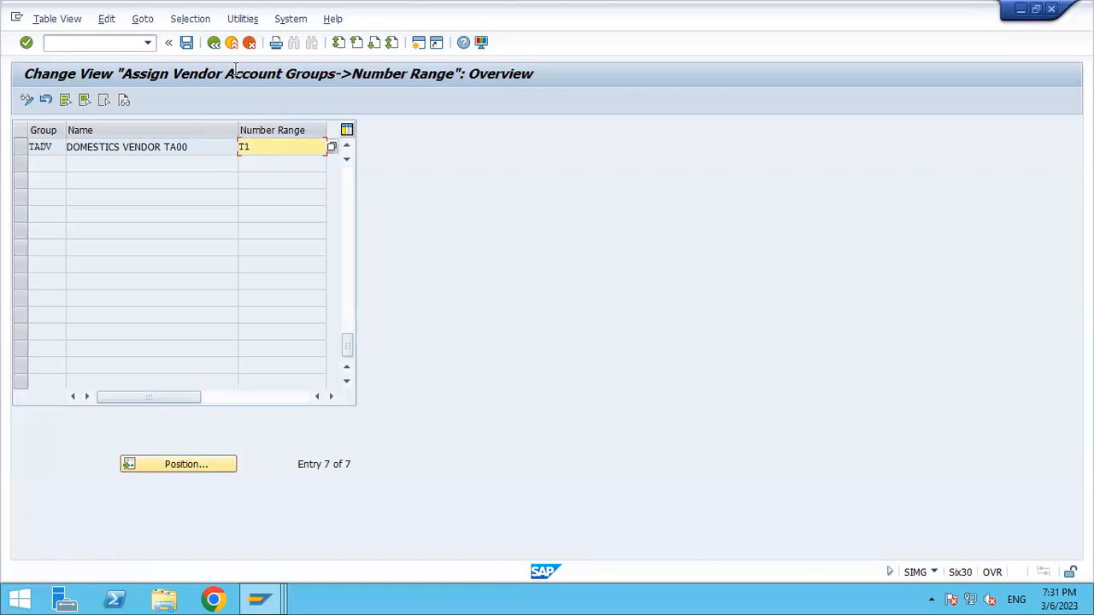
pyautogui.click(186, 42)
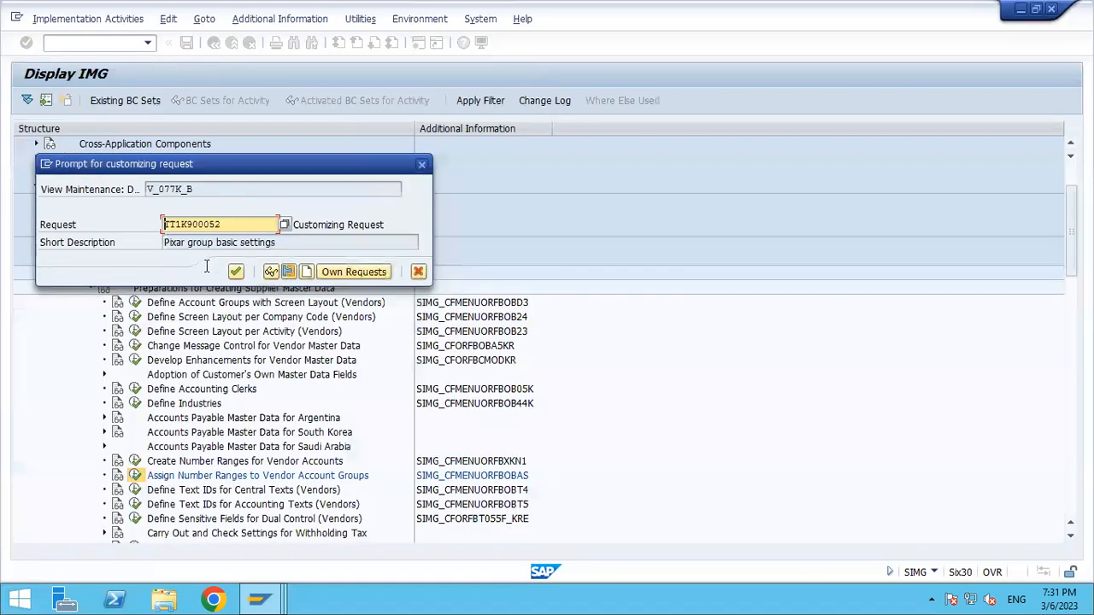
pyautogui.click(236, 272)
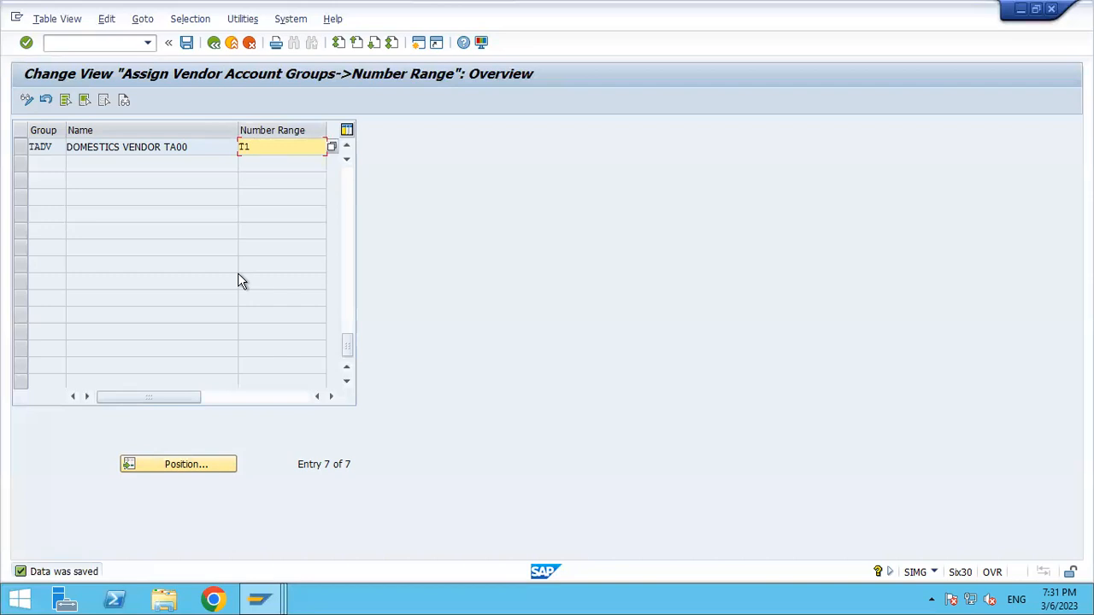
pyautogui.click(213, 47)
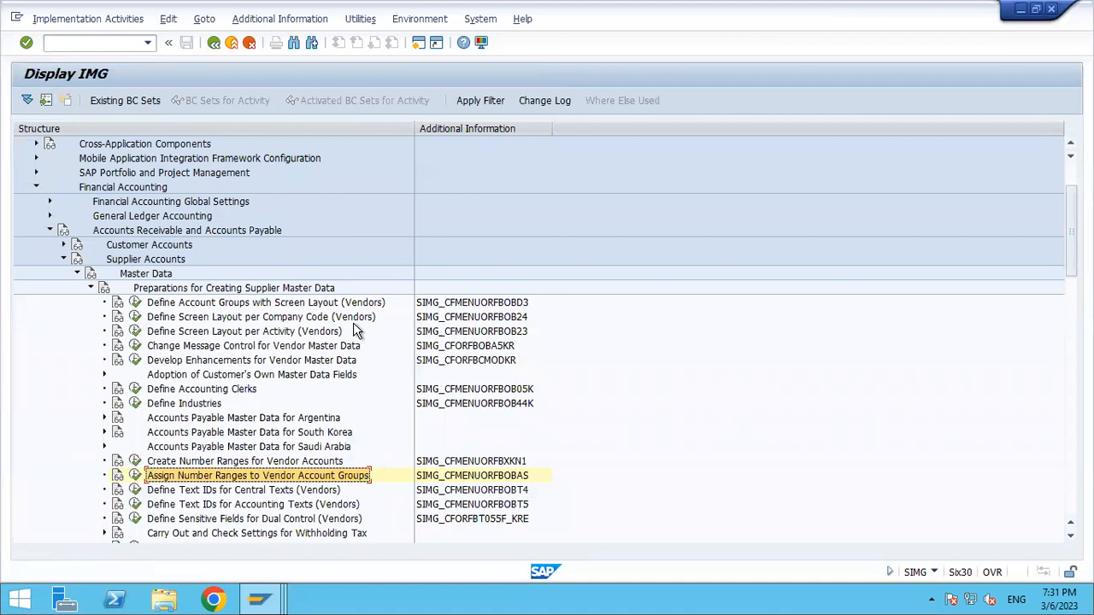
# Review the vendor number range intervals and the number range assignments of the vendor account groups.
pyautogui.click(511, 306)
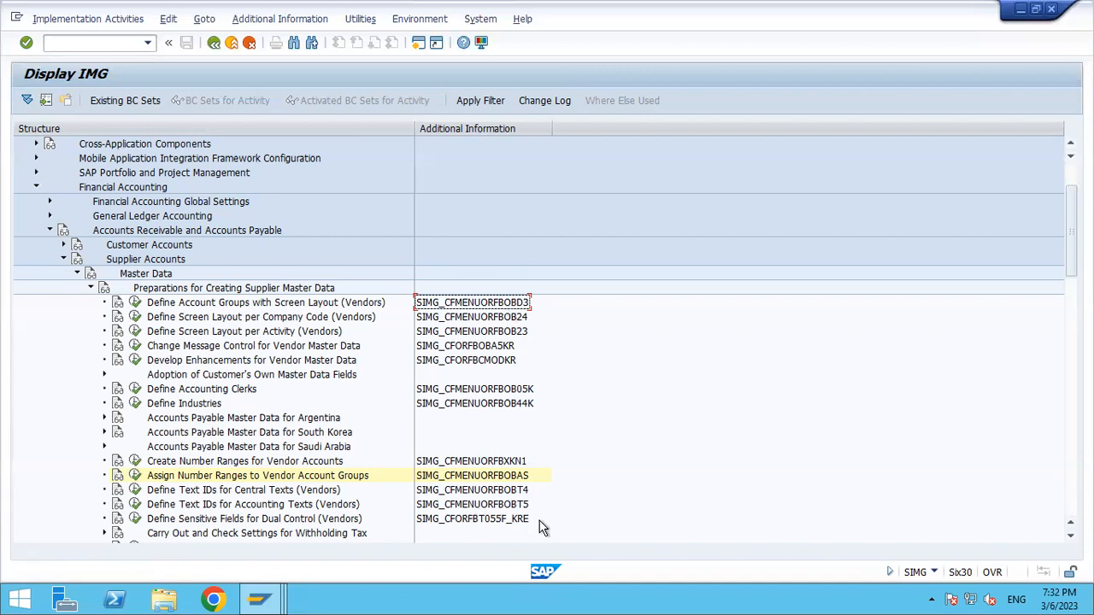
pyautogui.click(517, 462)
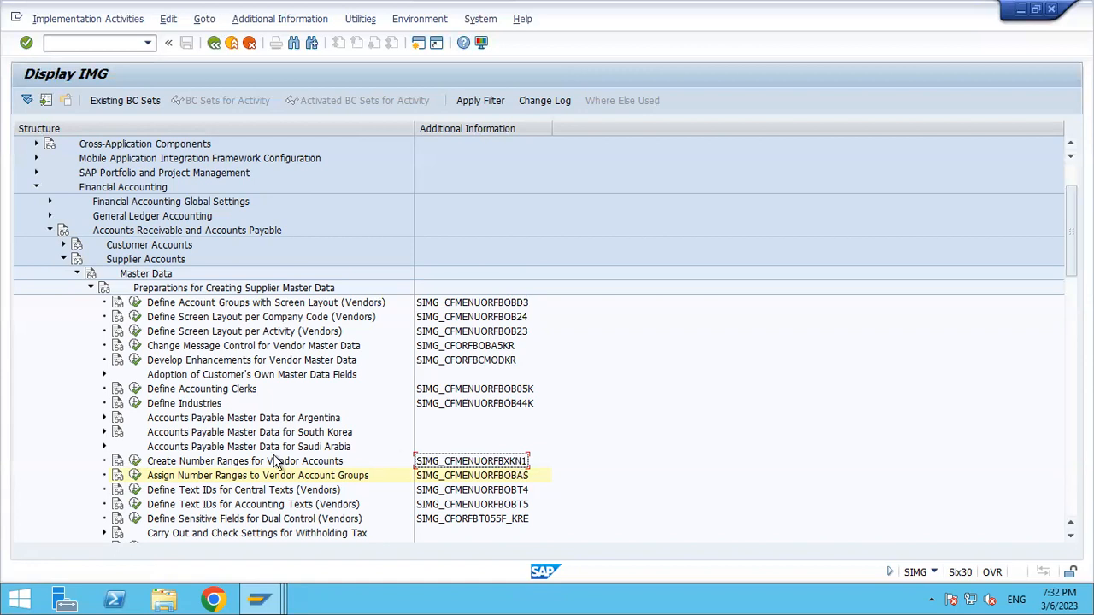
pyautogui.click(134, 463)
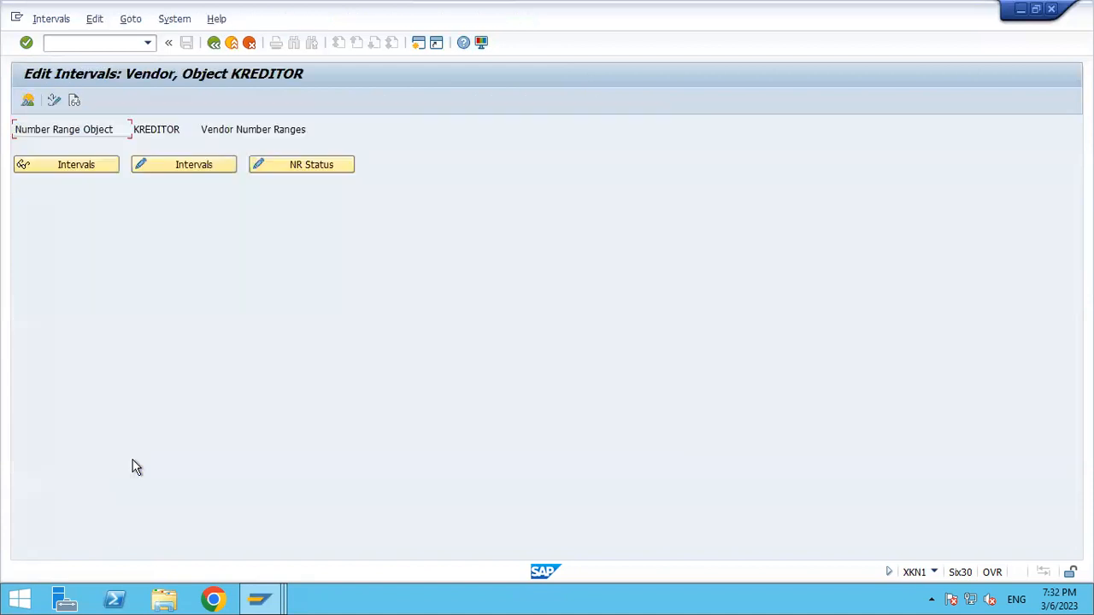
pyautogui.click(198, 166)
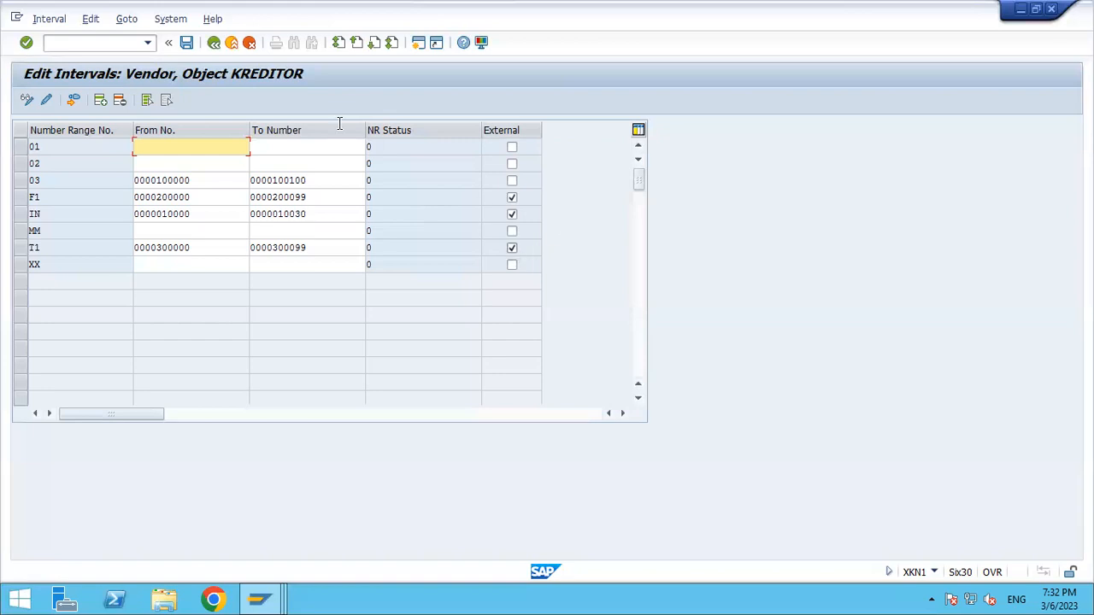
pyautogui.click(214, 41)
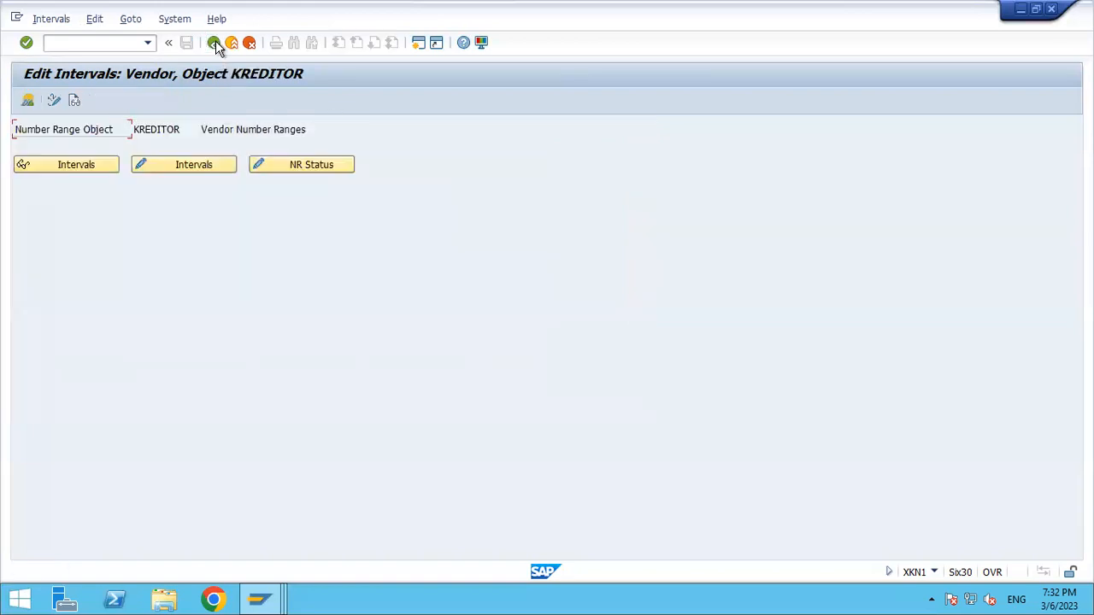
pyautogui.click(214, 42)
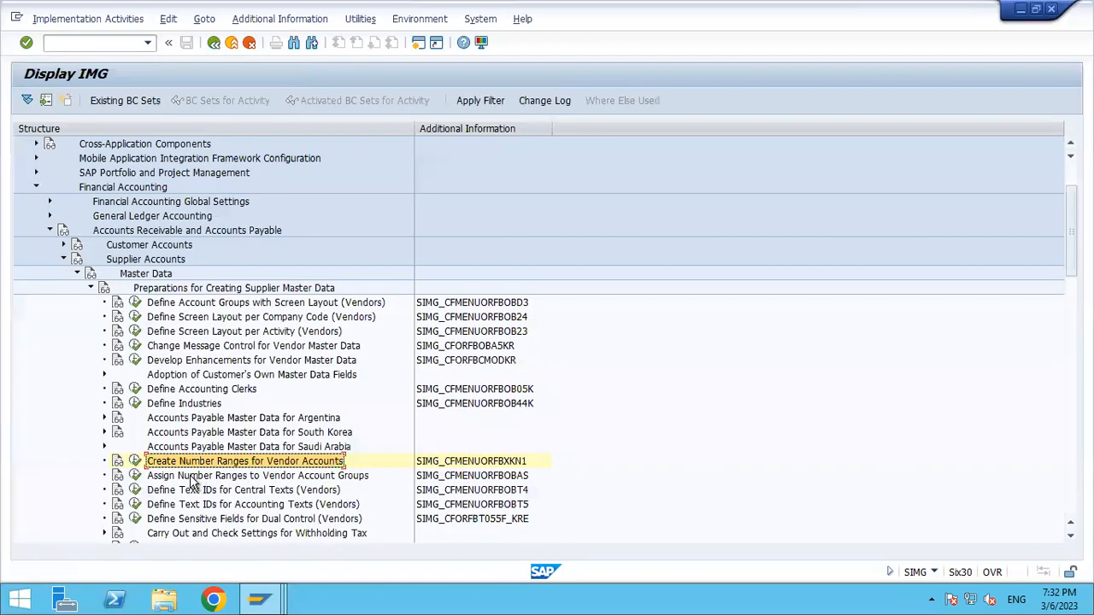
pyautogui.click(135, 476)
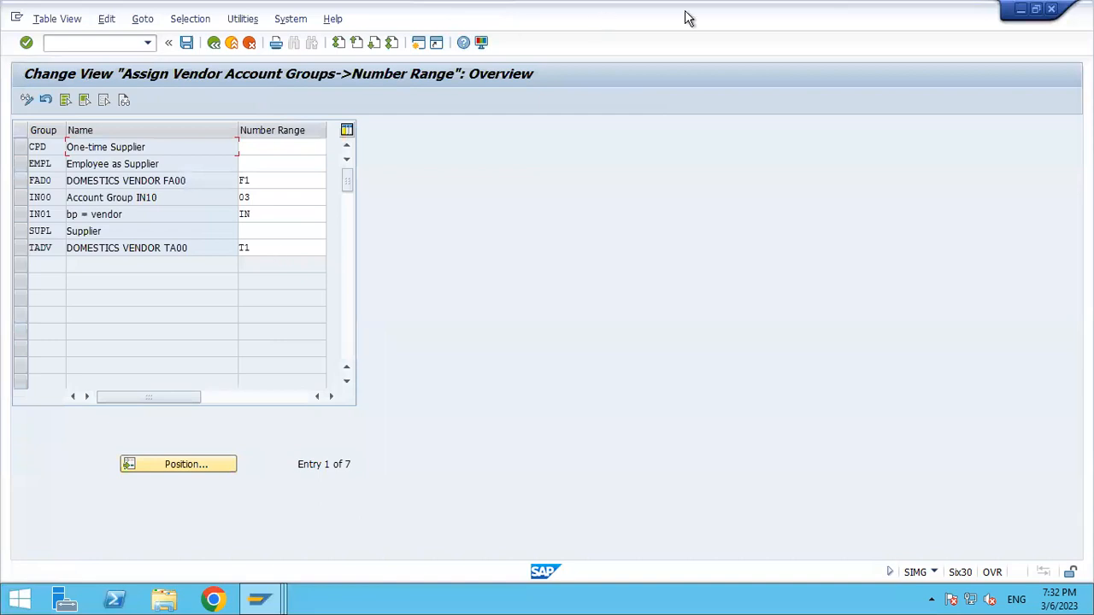
# Switch to the Excel workbook, enter T1 in cell J8 on the Number ranges row and select the reconciliation account entry in H10.
pyautogui.moveTo(860, 17)
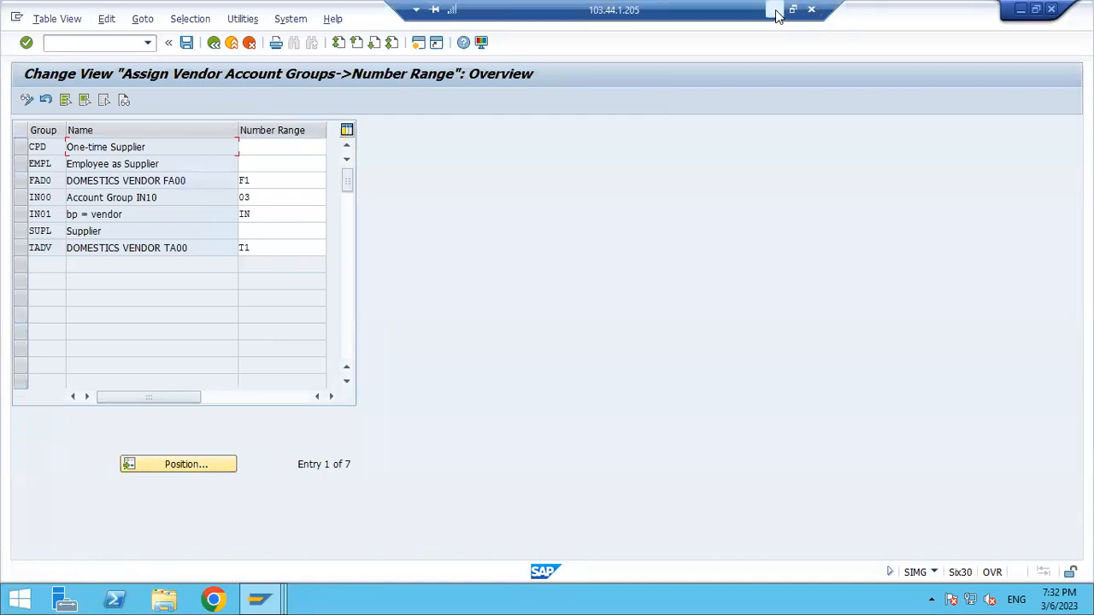
pyautogui.click(775, 11)
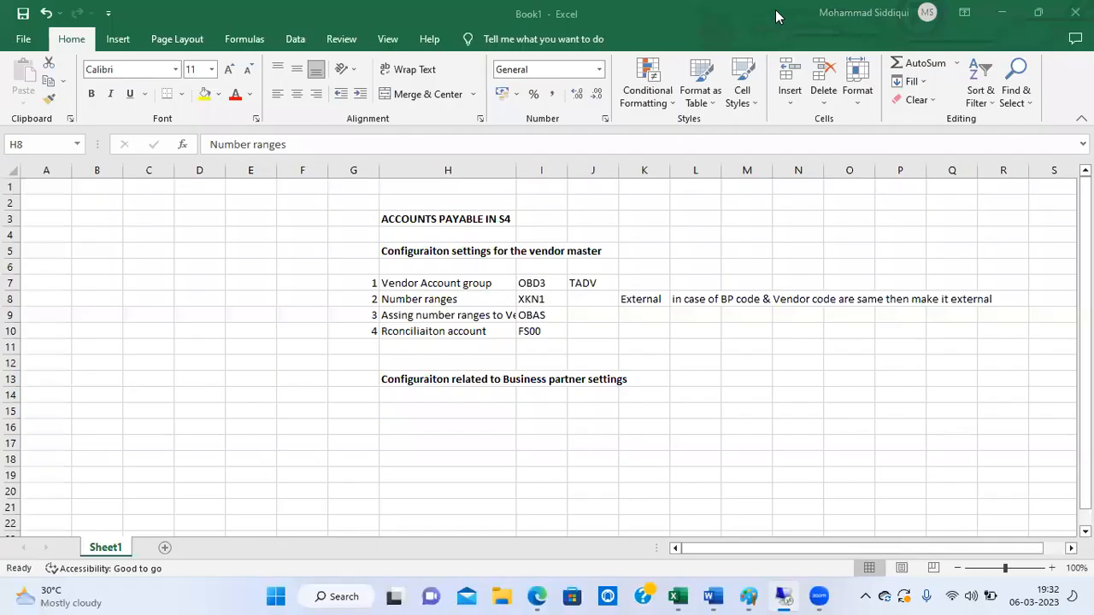
pyautogui.click(584, 305)
pyautogui.write('T1')
pyautogui.press('Return')
pyautogui.press('Return')
pyautogui.press('Left')
pyautogui.press('Left')
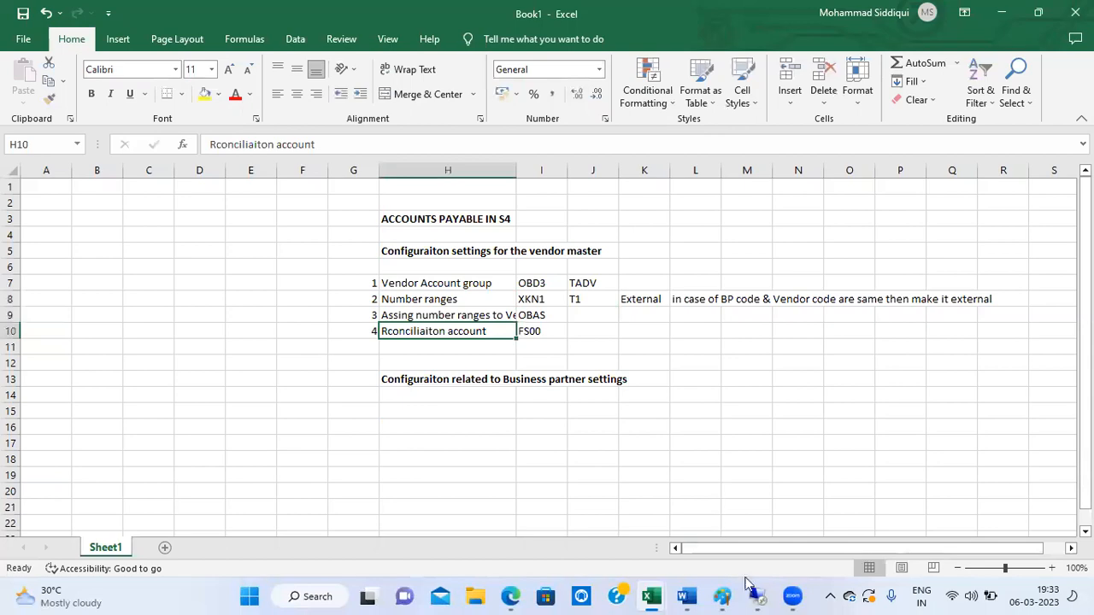
# Switch back to SAP and start transaction FS00 in a new session.
pyautogui.click(757, 596)
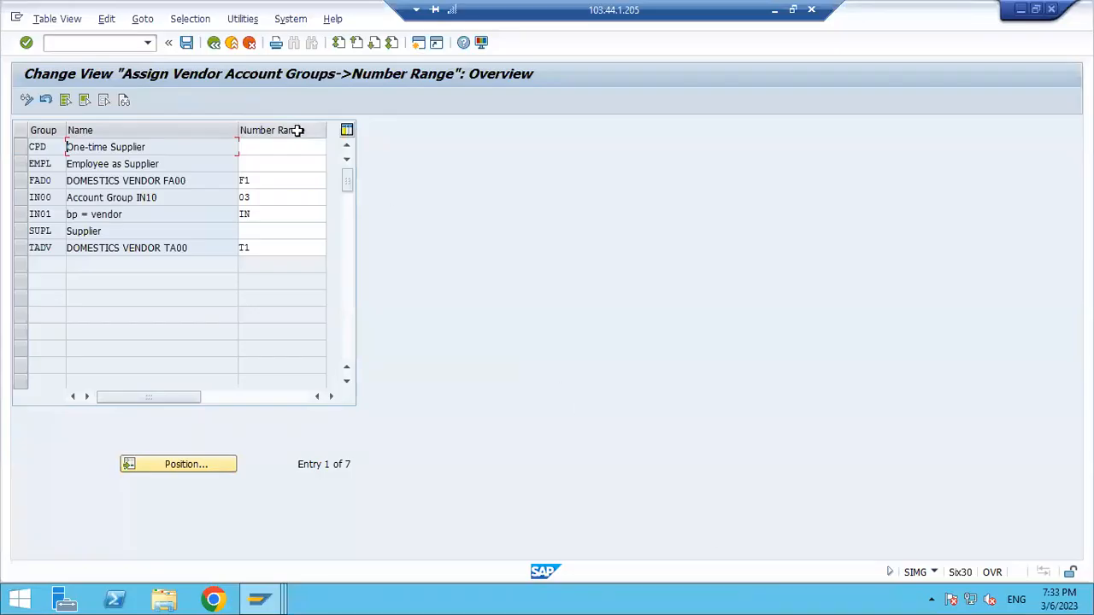
pyautogui.click(418, 43)
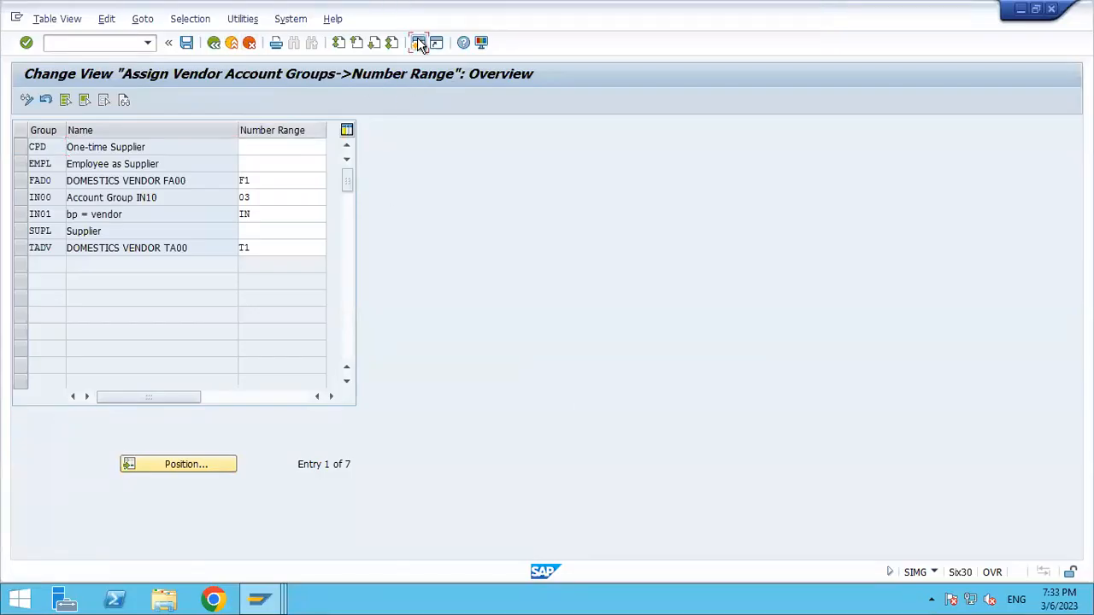
pyautogui.write('fs00')
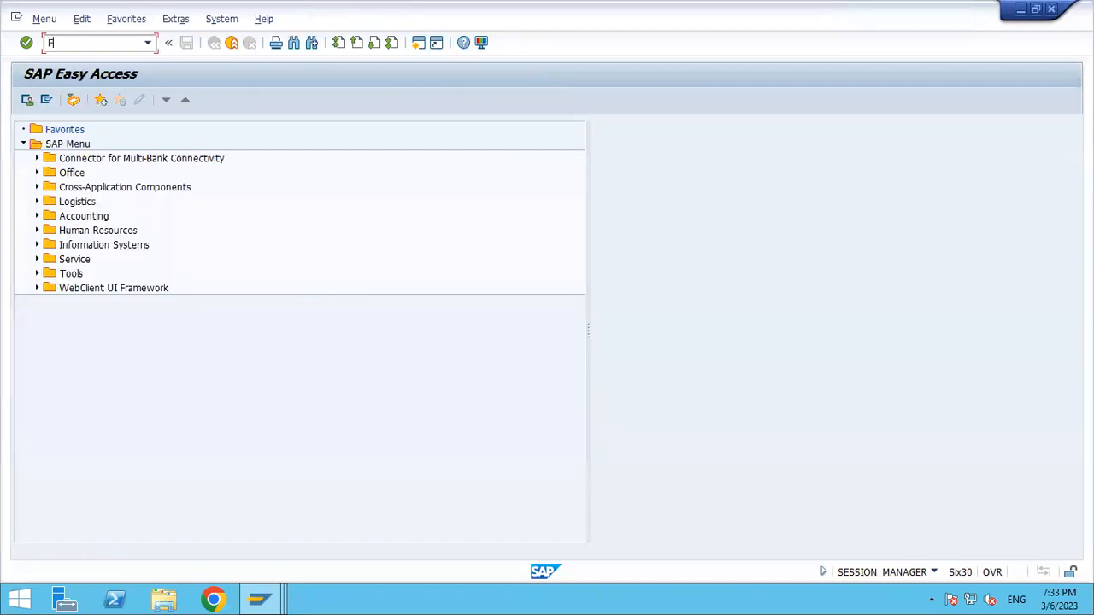
pyautogui.press('Return')
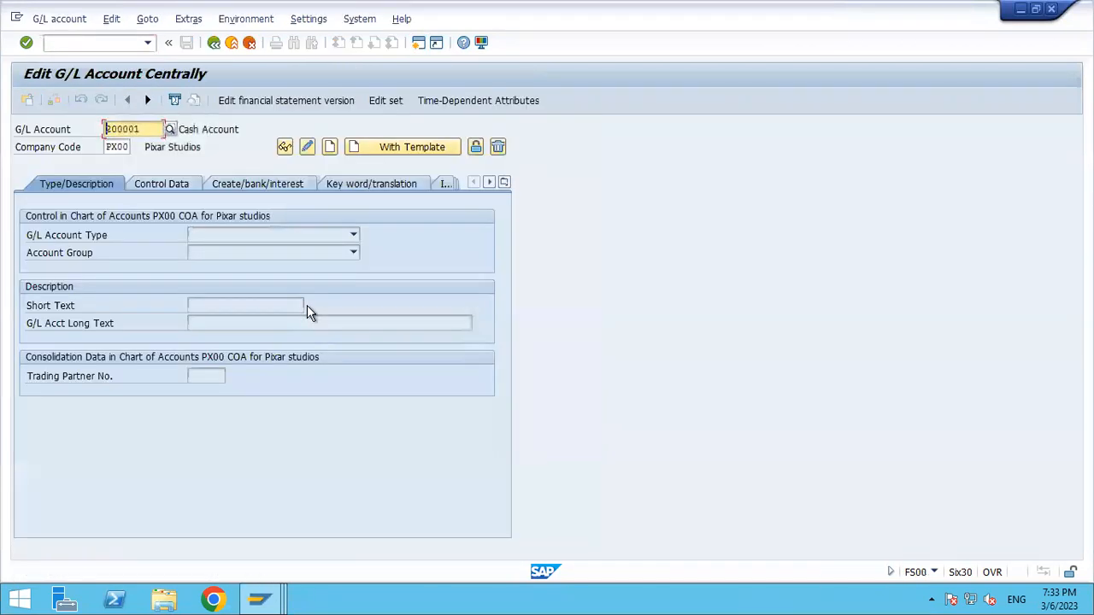
# Set the G/L account to 100500 and move on to the company code.
pyautogui.press('Delete')
pyautogui.press('Delete')
pyautogui.press('Delete')
pyautogui.press('Delete')
pyautogui.press('Delete')
pyautogui.press('Delete')
pyautogui.write('100500')
pyautogui.press('Return')
pyautogui.press('Tab')
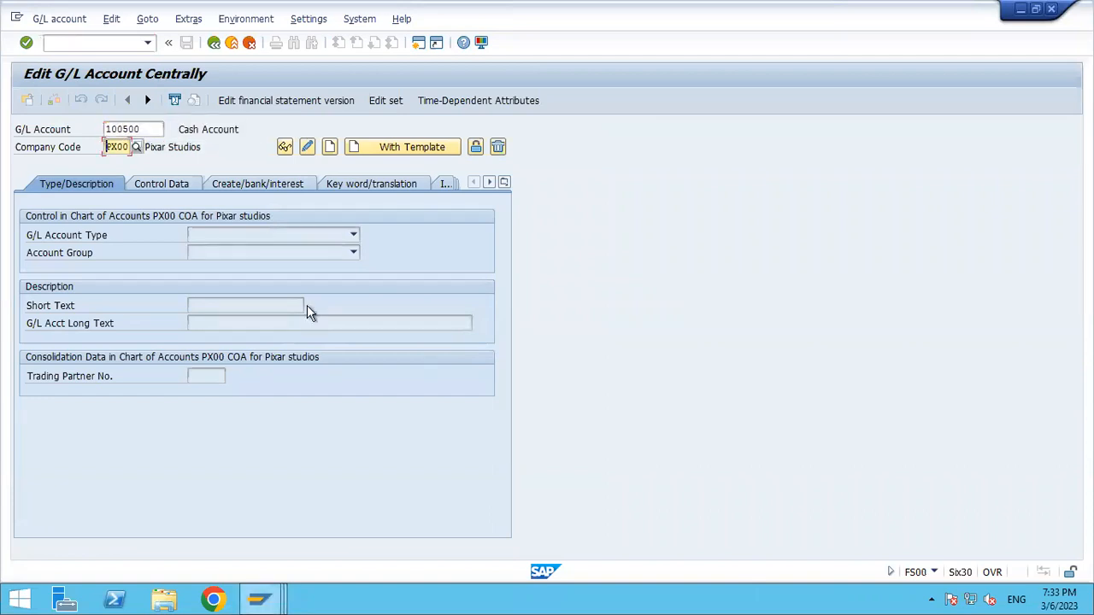
# Set the company code to TA00 and start creating G/L account 100500 in it.
pyautogui.press('Delete')
pyautogui.press('Delete')
pyautogui.press('Delete')
pyautogui.write('TA00')
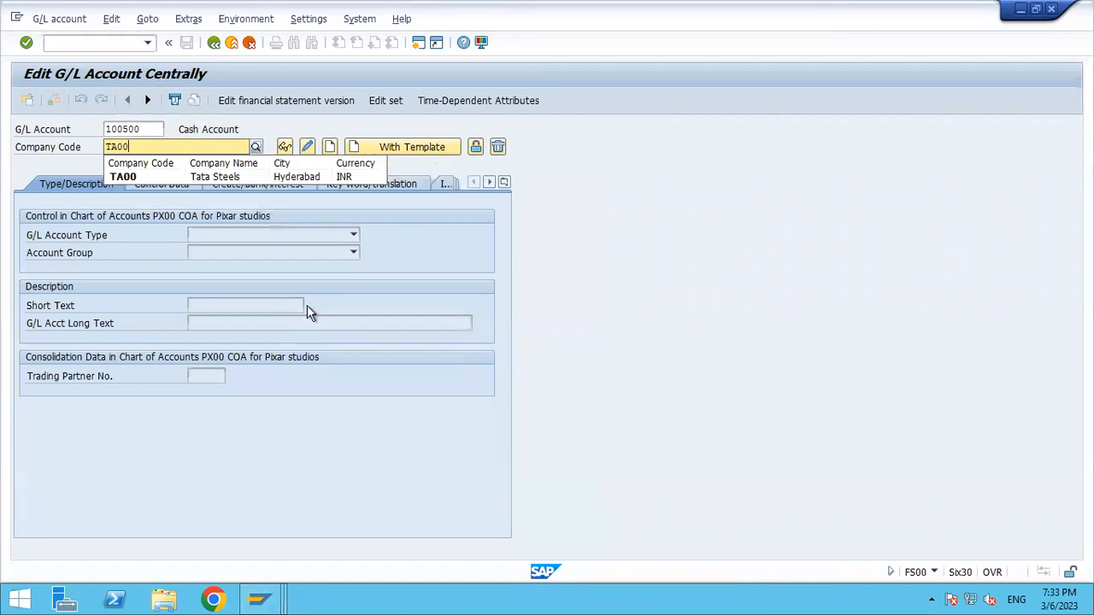
pyautogui.press('Return')
pyautogui.click(330, 149)
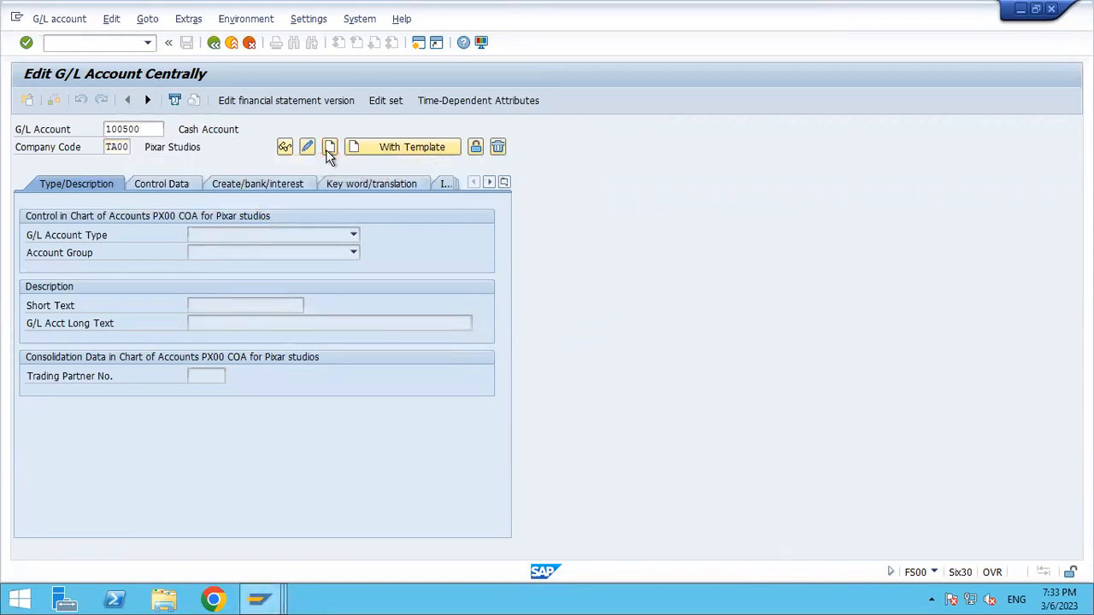
# Set the G/L account type to X Balance Sheet Account and the account group to LIAB Liabilities.
pyautogui.click(246, 237)
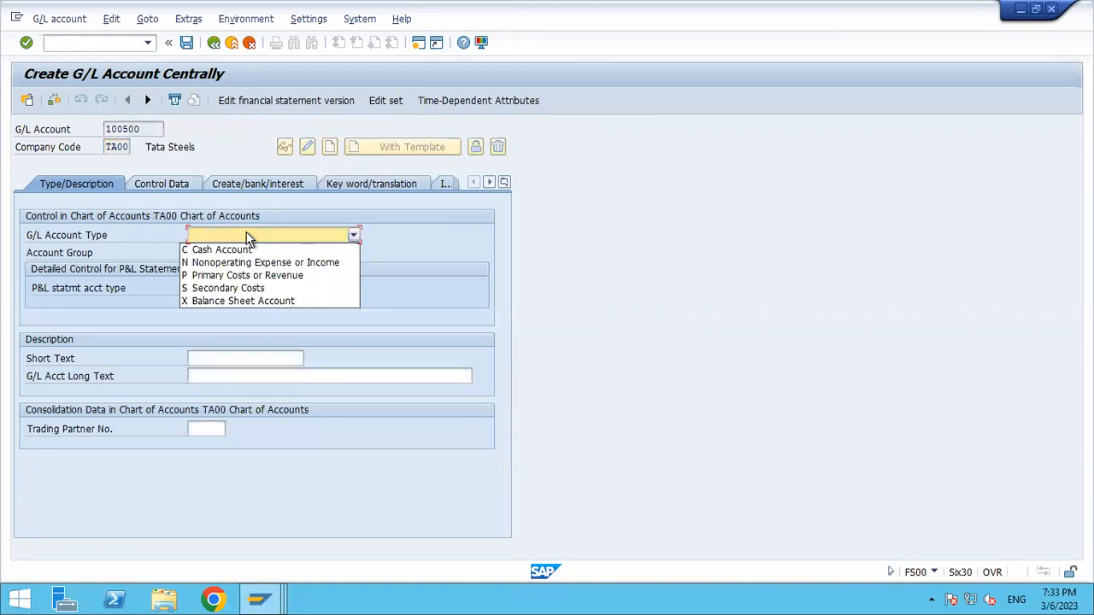
pyautogui.click(252, 299)
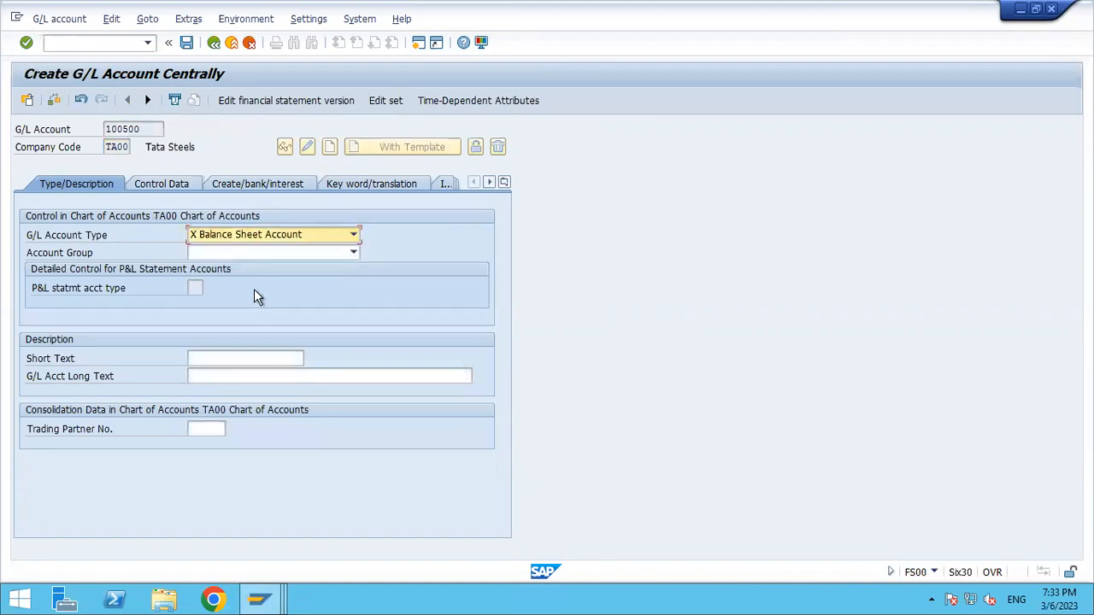
pyautogui.click(254, 255)
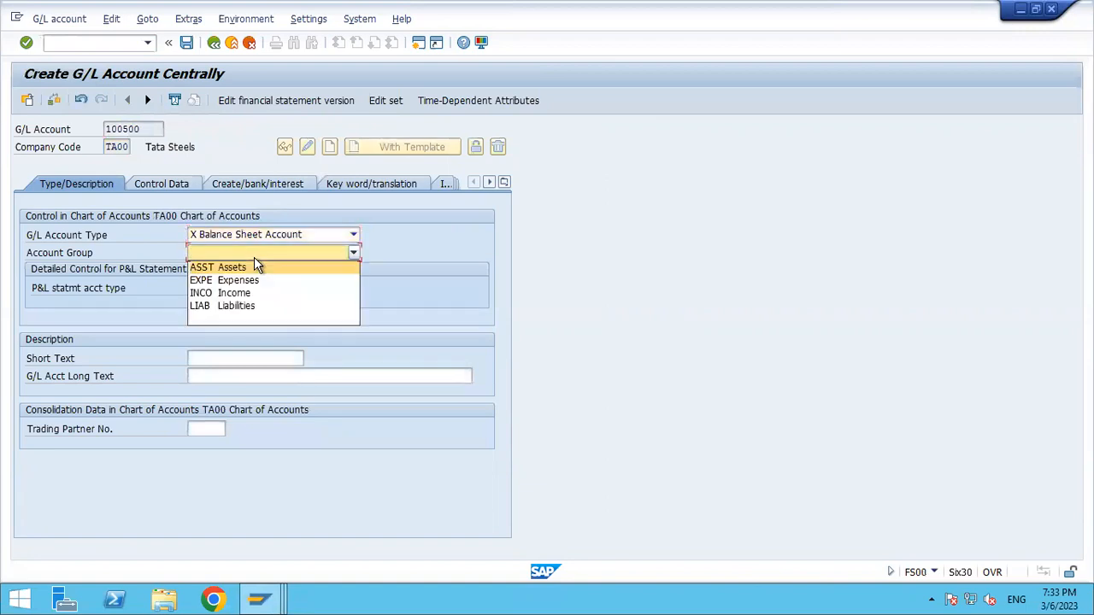
pyautogui.click(241, 310)
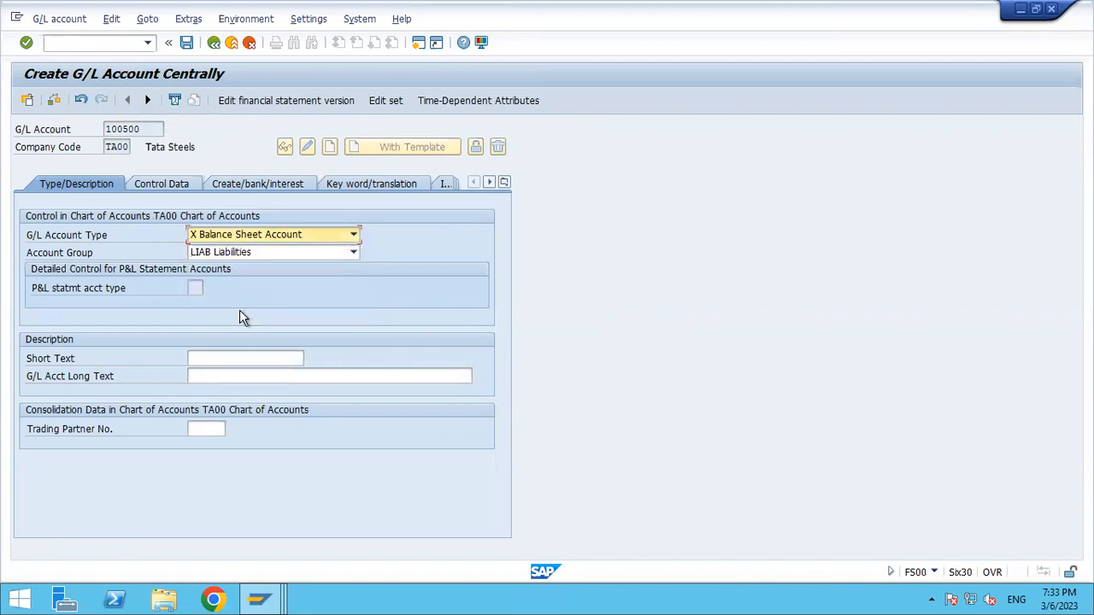
# Enter the account's short text "Trade payable dom" and long text "Trade payable domestic".
pyautogui.click(227, 359)
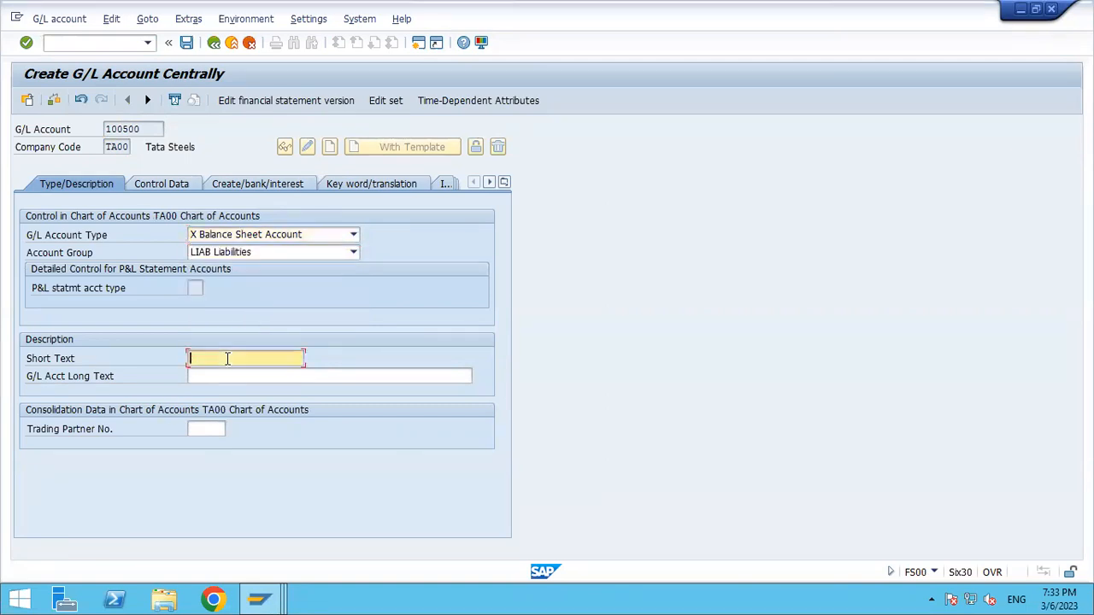
pyautogui.write('rade payable dom')
pyautogui.press('Tab')
pyautogui.write('Trade paya')
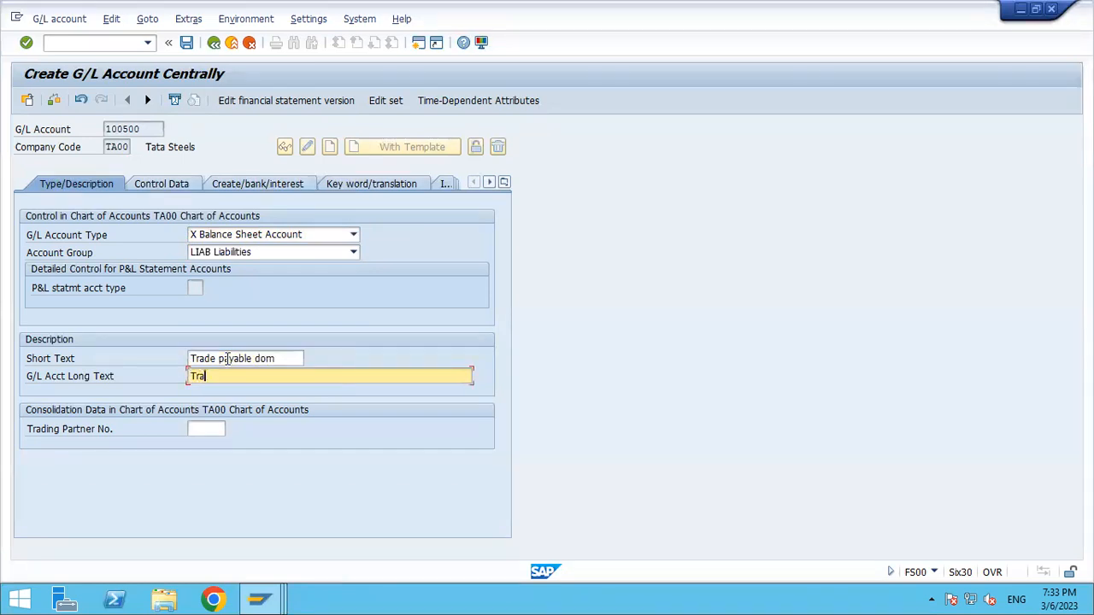
pyautogui.write('ble domestic')
pyautogui.press('Return')
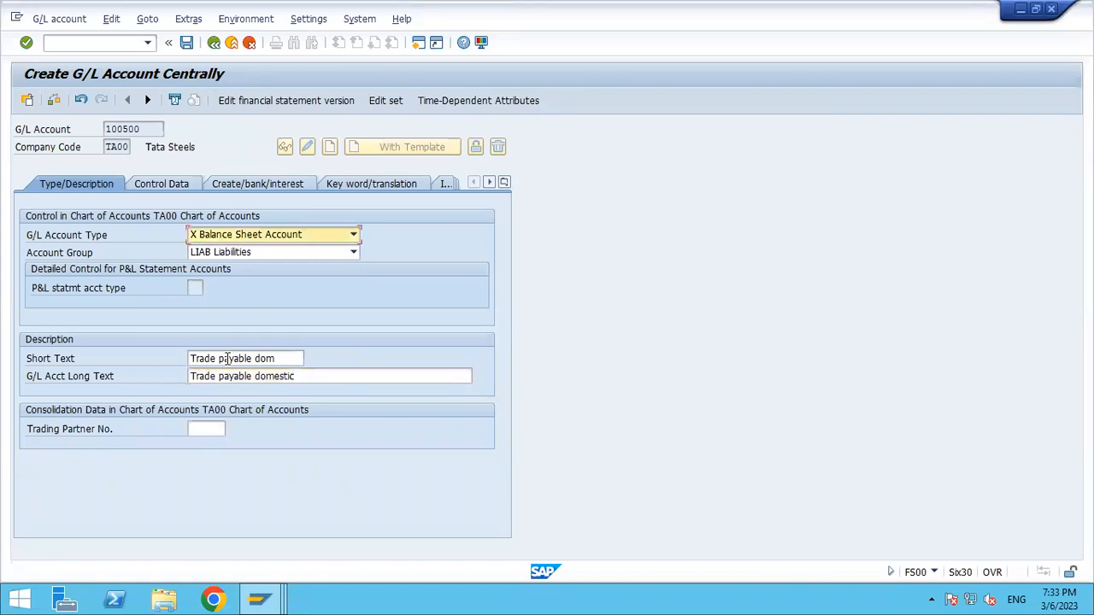
# In the account's control data, set the reconciliation account type to K Vendors and the sort key to 012.
pyautogui.click(185, 184)
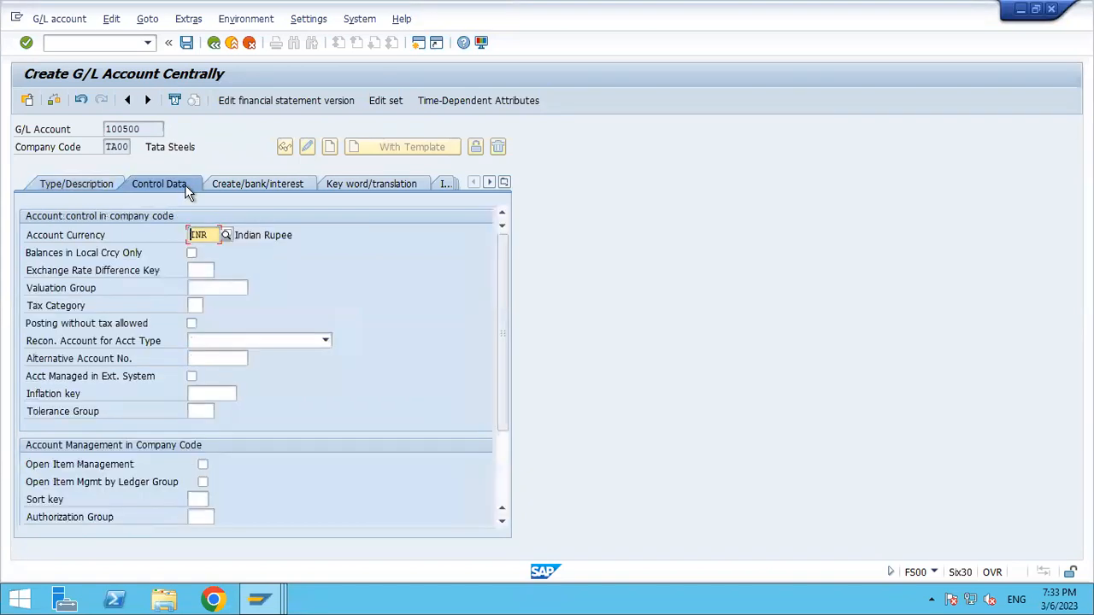
pyautogui.click(239, 342)
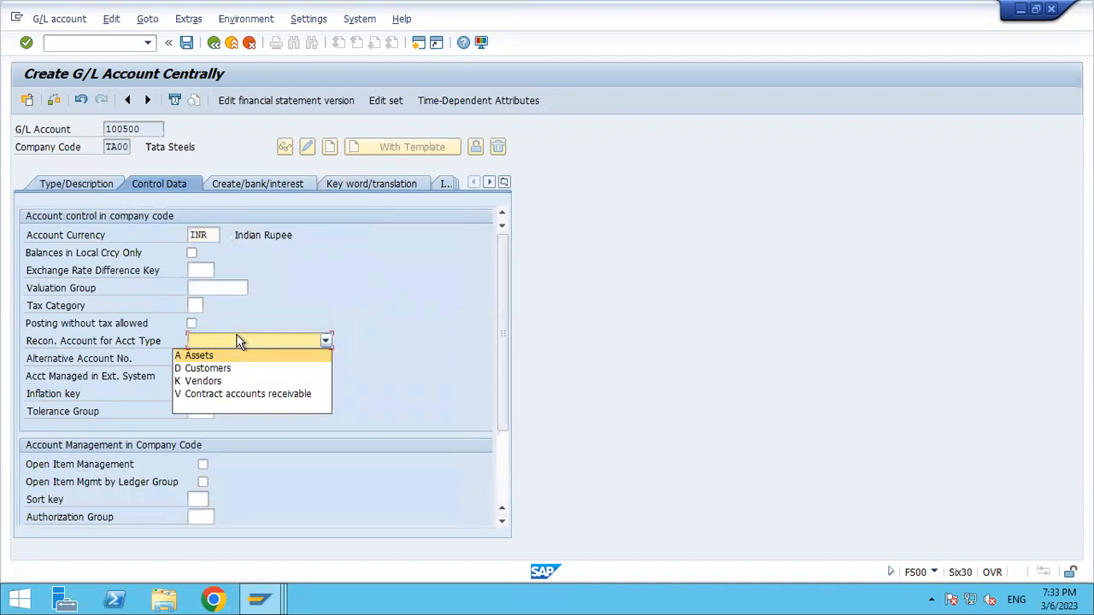
pyautogui.click(204, 382)
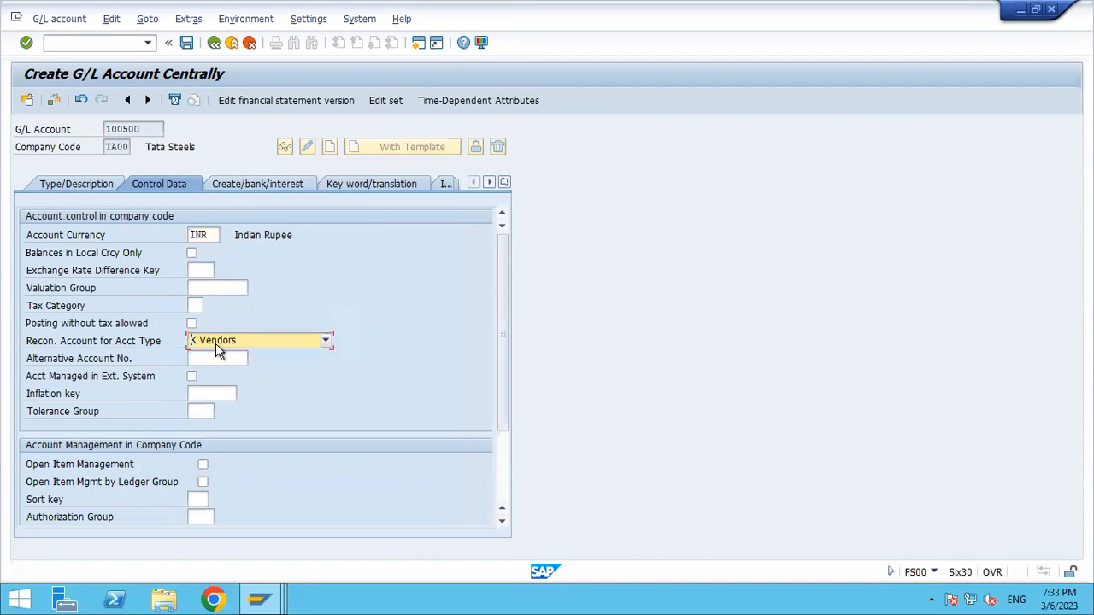
pyautogui.click(200, 500)
pyautogui.write('012')
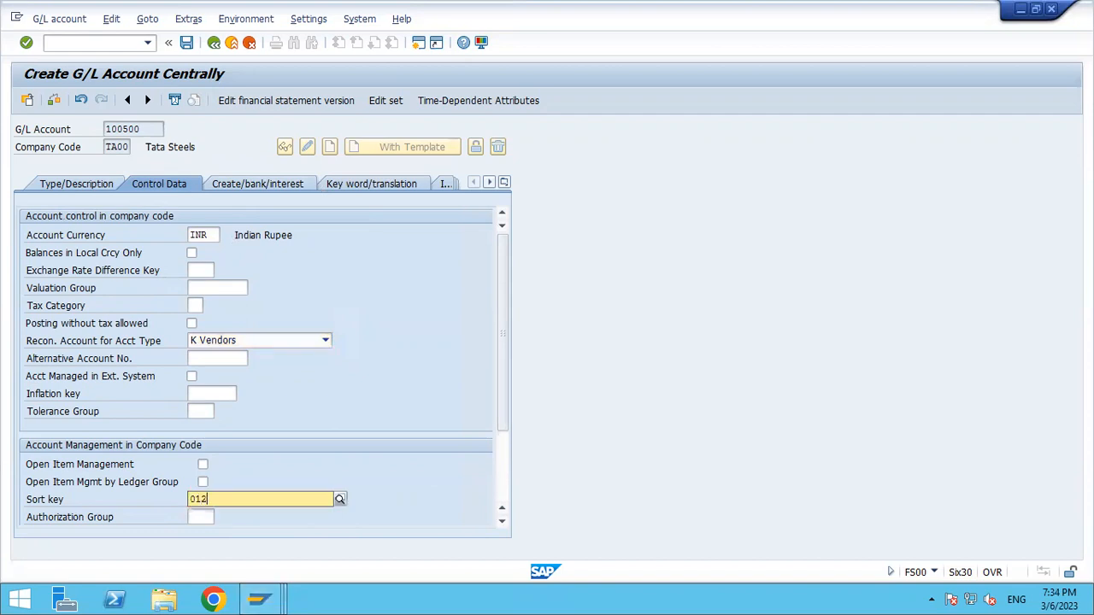
pyautogui.press('Return')
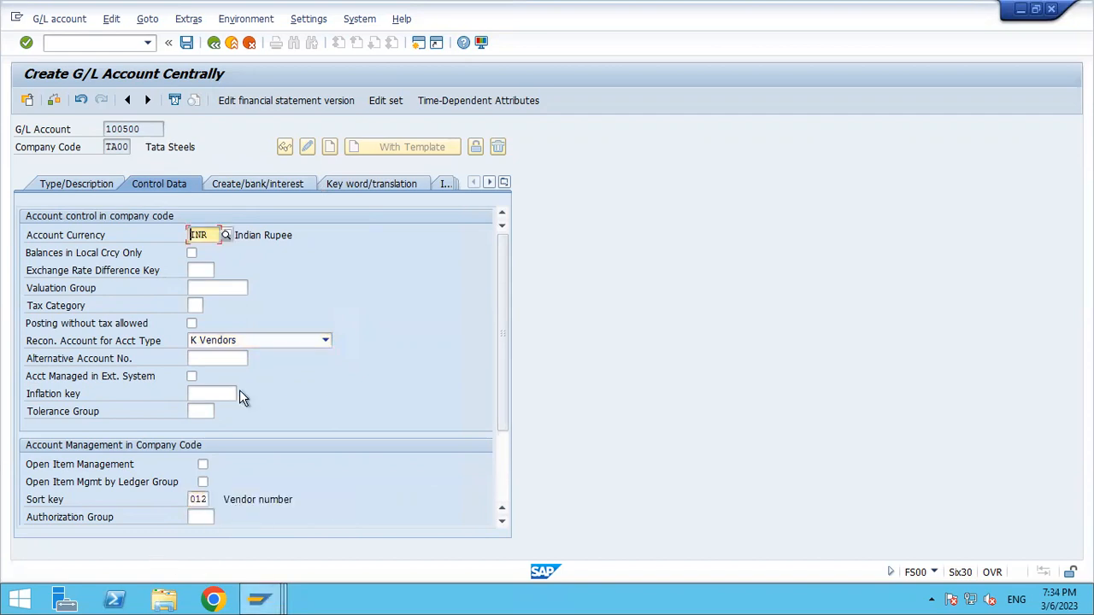
# Assign field status group YB67 to the account and save it.
pyautogui.click(274, 183)
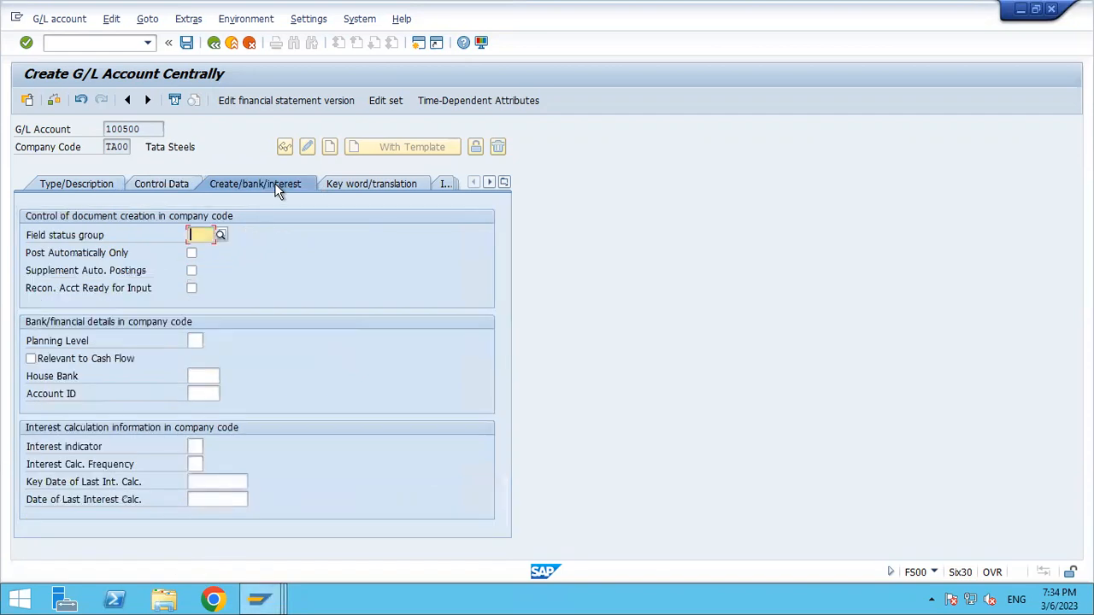
pyautogui.write('yb67')
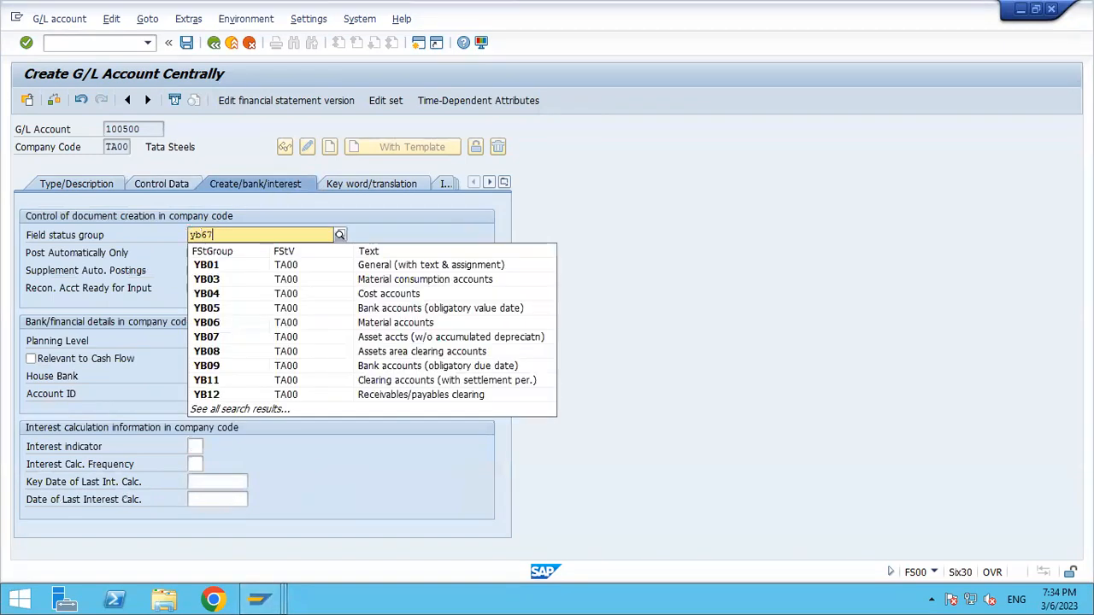
pyautogui.press('Down')
pyautogui.press('Return')
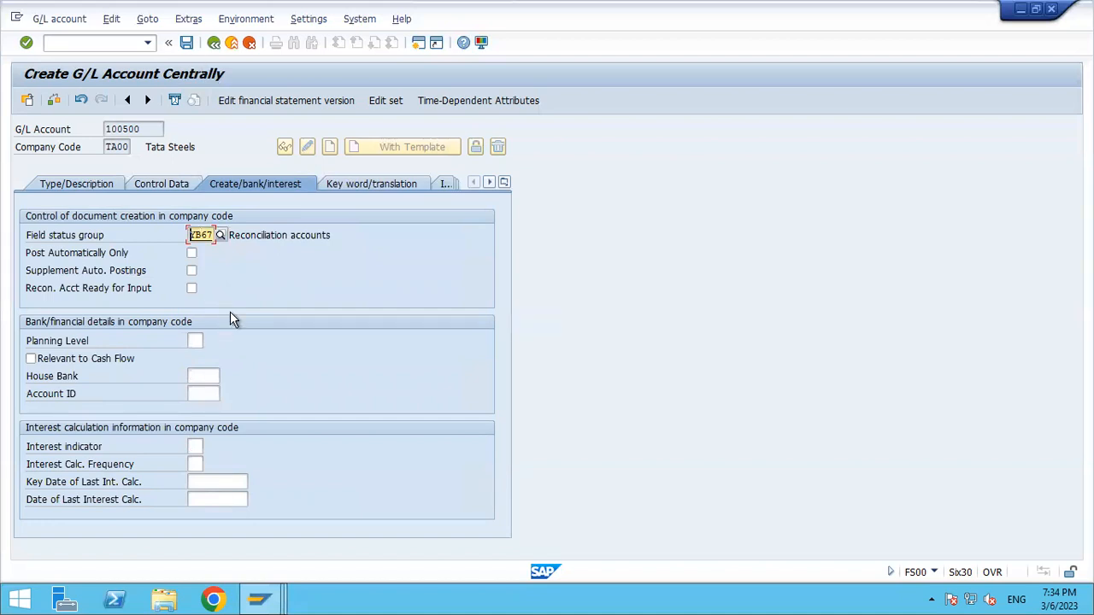
pyautogui.click(187, 43)
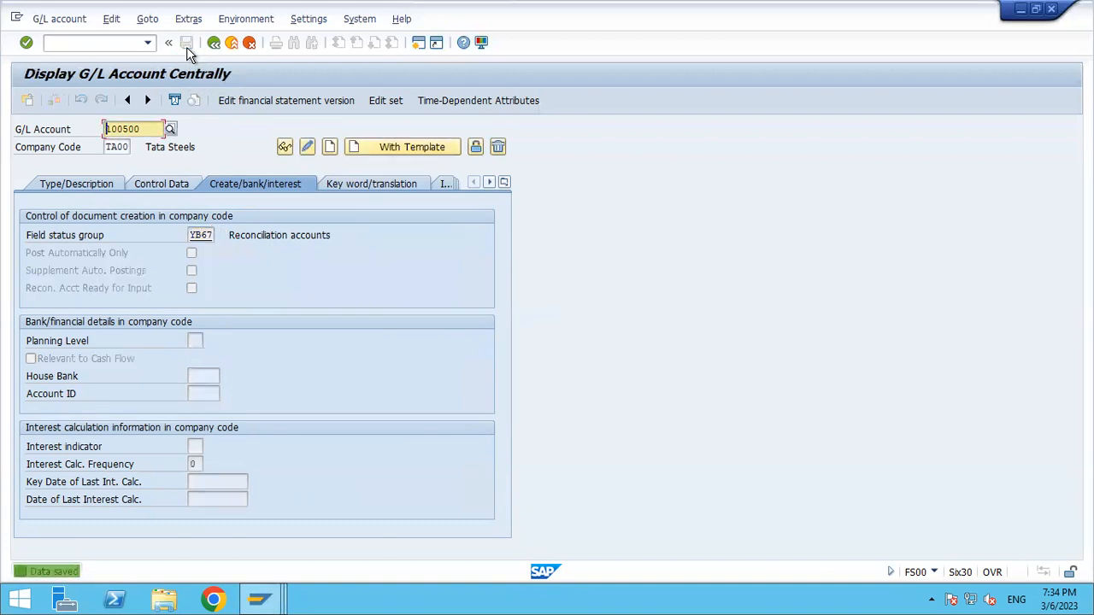
# Switch to the Excel workbook and enter 100500 in cell J10 on the reconciliation account row.
pyautogui.moveTo(772, 5)
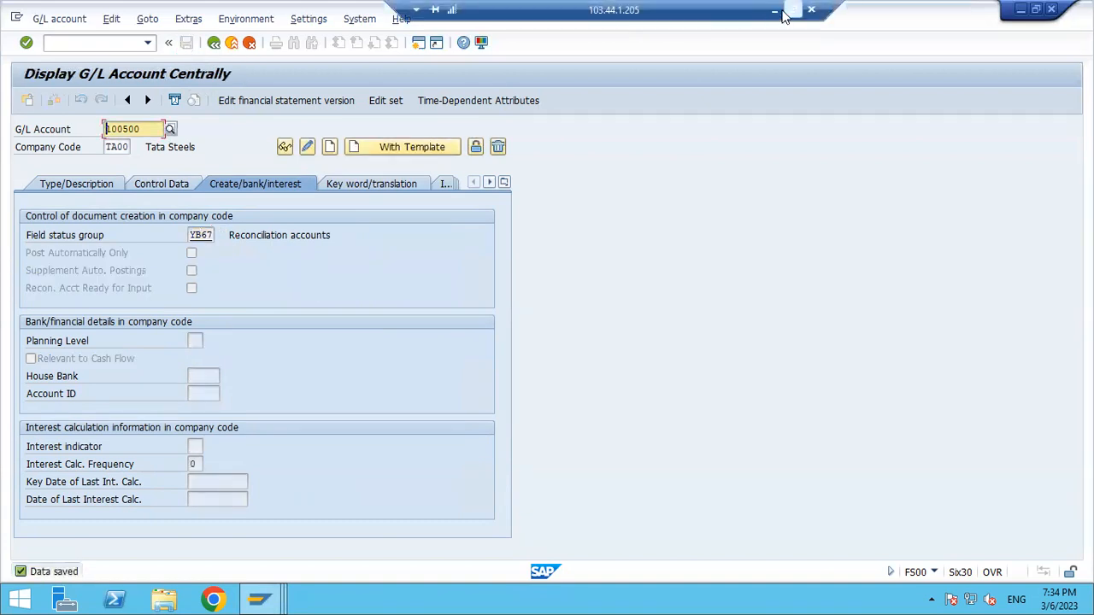
pyautogui.click(774, 11)
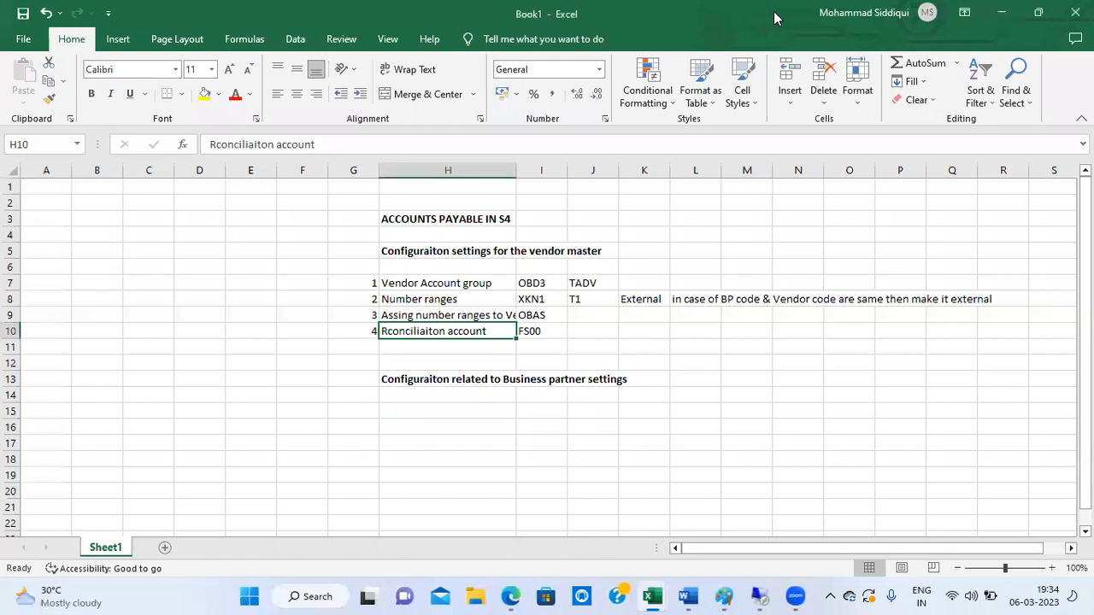
pyautogui.click(582, 330)
pyautogui.write('200500')
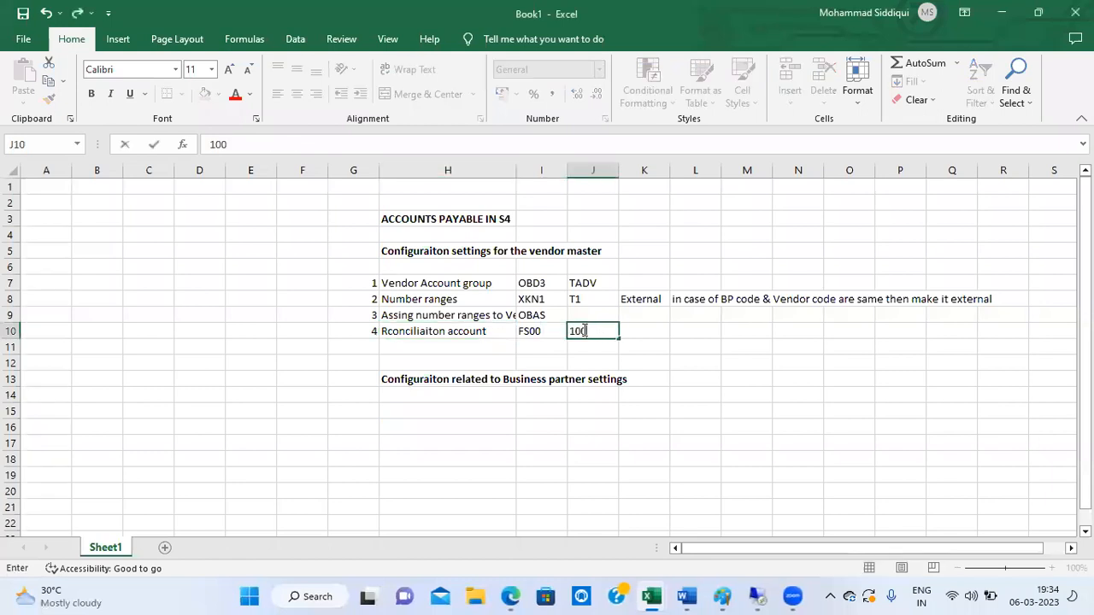
pyautogui.press('Return')
pyautogui.press('Return')
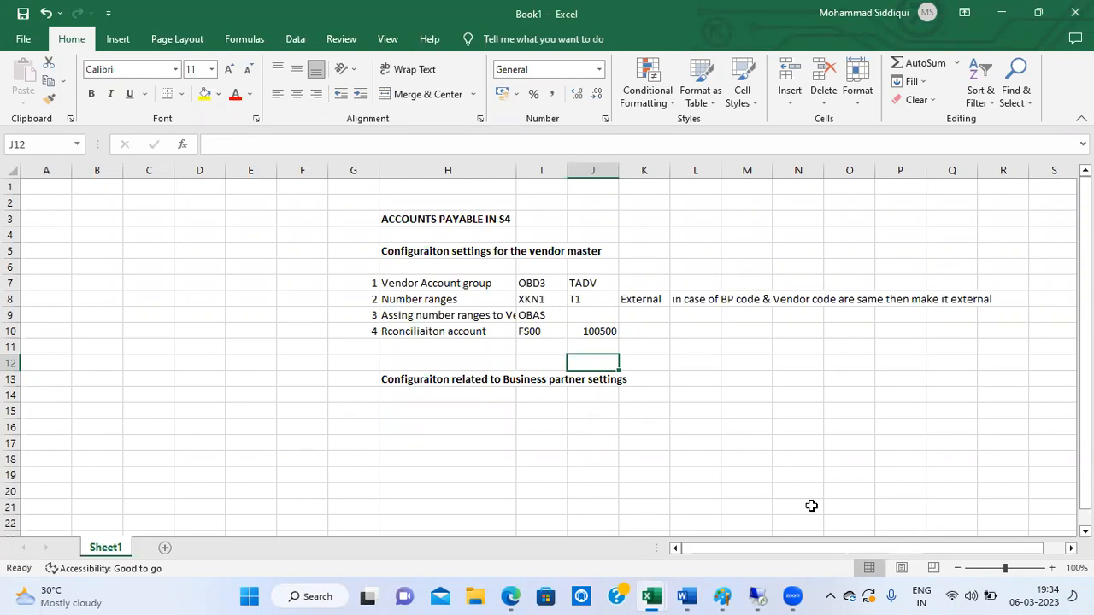
# Switch back to SAP, check the control data of G/L account 100500 and leave the transaction.
pyautogui.click(756, 598)
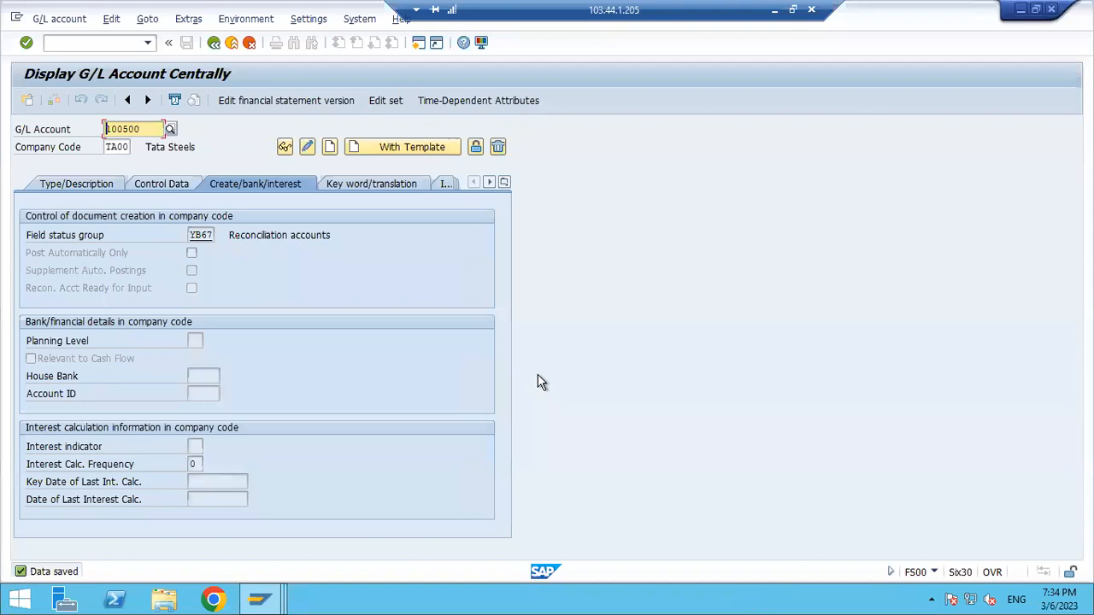
pyautogui.click(151, 183)
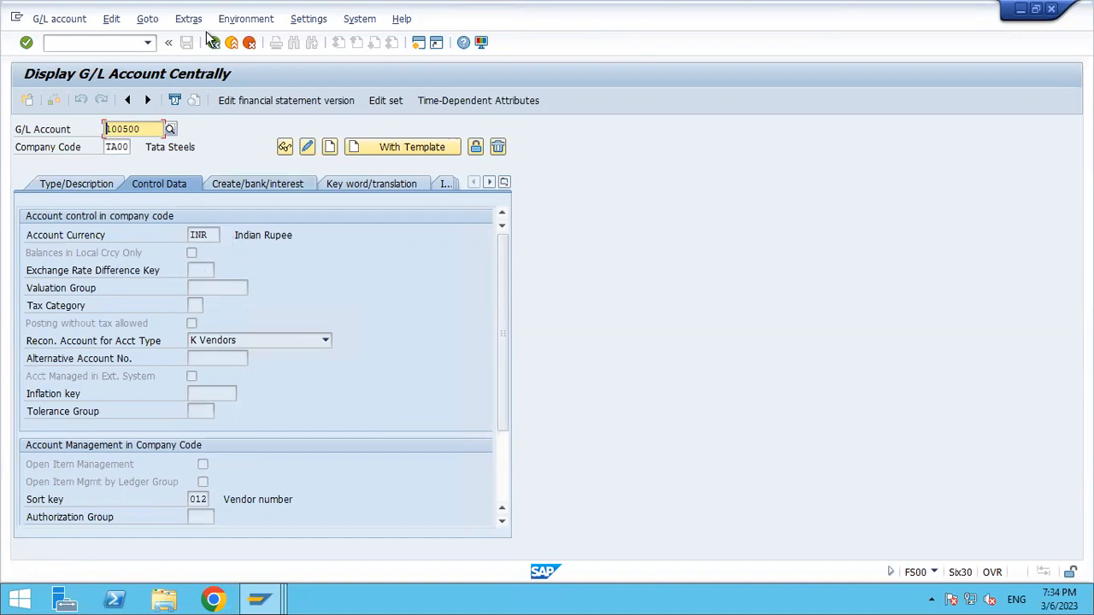
pyautogui.click(231, 39)
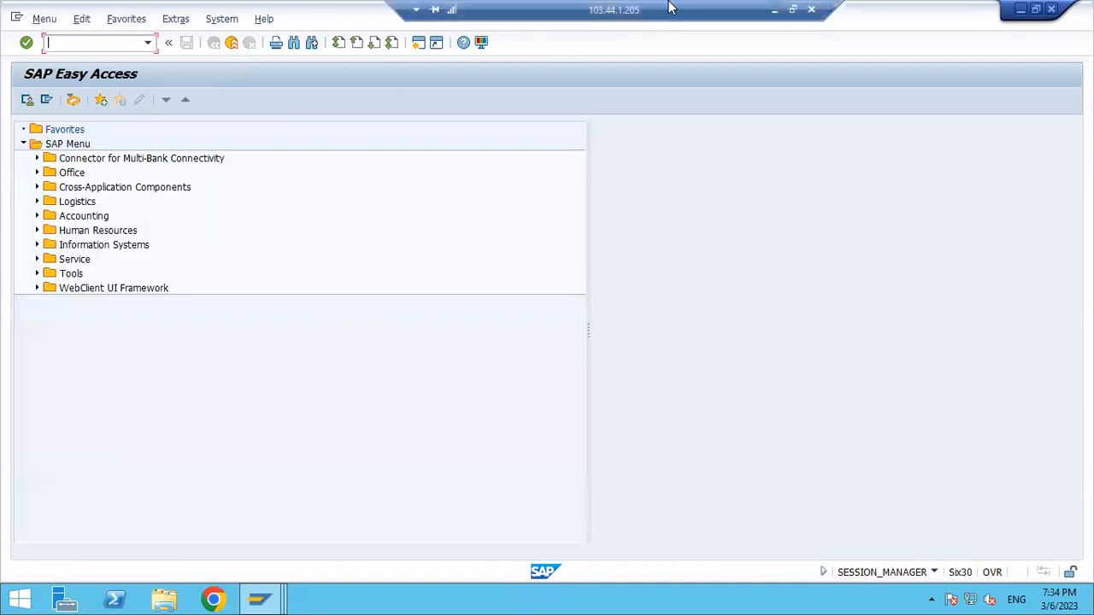
# Switch to the Excel workbook and enter serial number 1 in cell G15 below the Business partner settings heading.
pyautogui.click(774, 9)
pyautogui.click(349, 407)
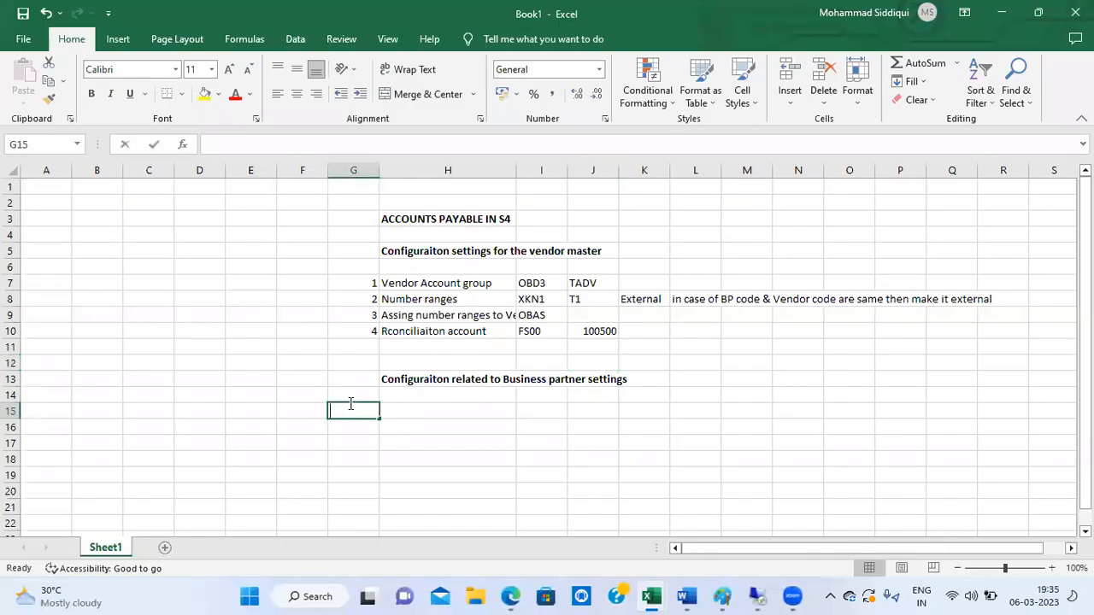
pyautogui.write('1')
pyautogui.press('Tab')
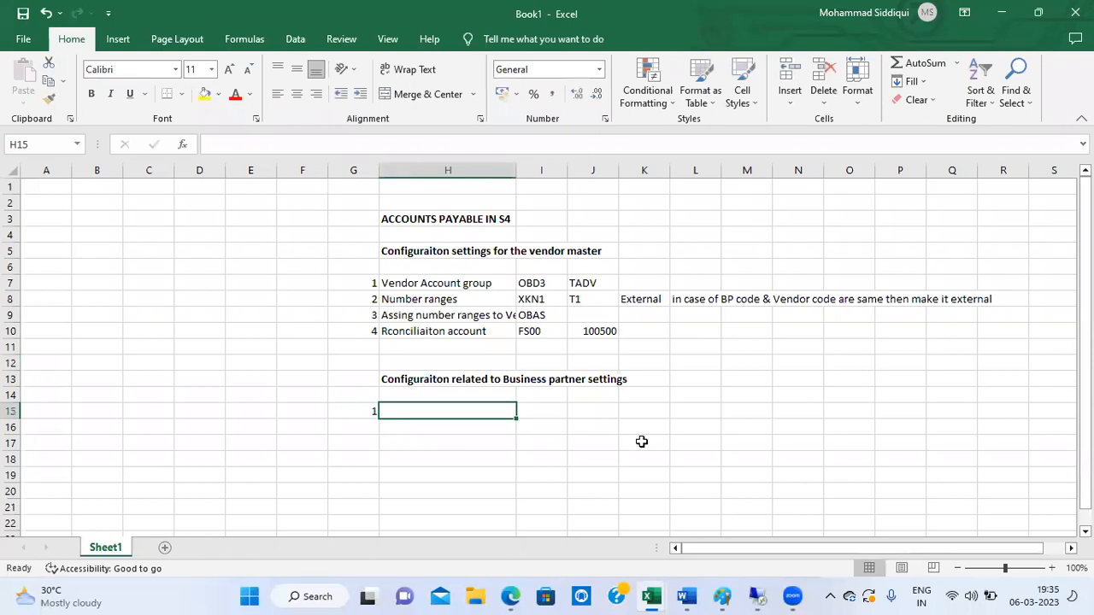
# Switch back to SAP, start transaction SPRO and display the SAP reference IMG.
pyautogui.click(763, 596)
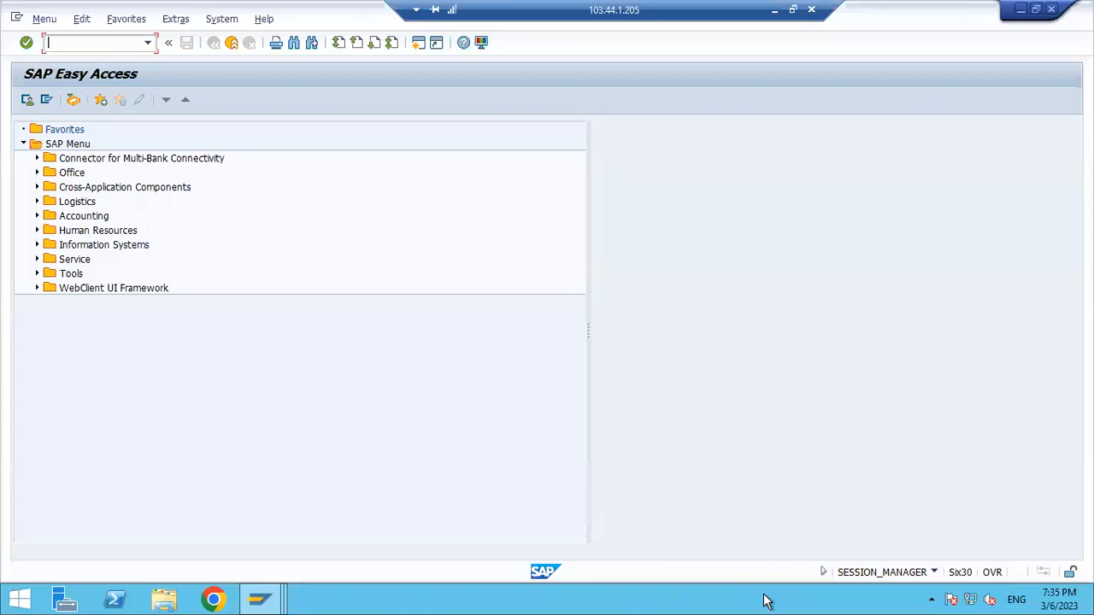
pyautogui.write('spro')
pyautogui.press('Return')
pyautogui.click(102, 101)
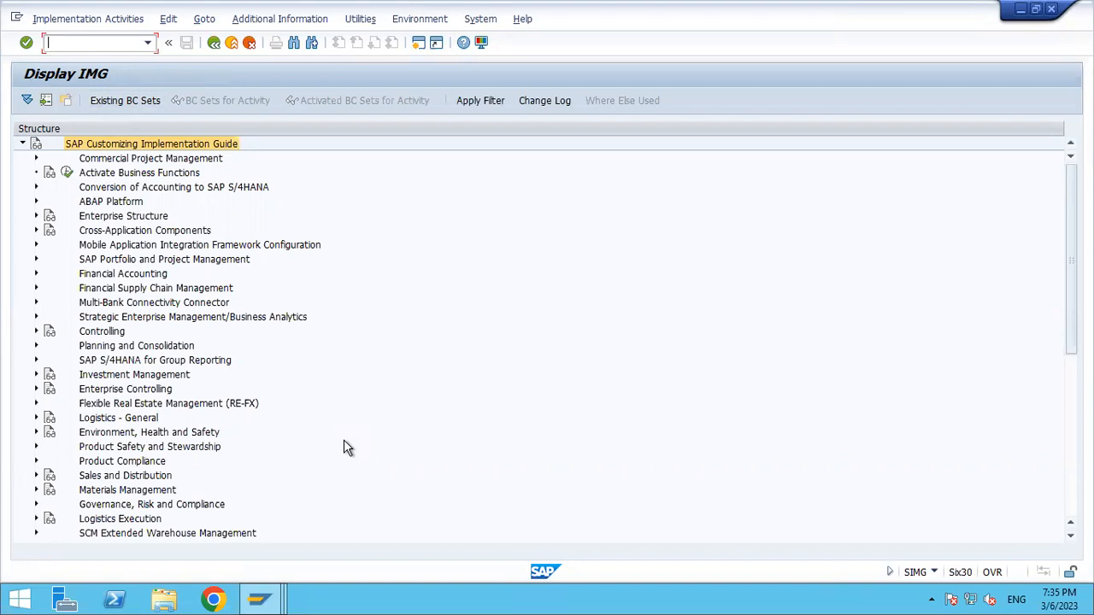
# Expand Cross-Application Components in the implementation guide and open its SAP Business Partner node.
pyautogui.click(120, 231)
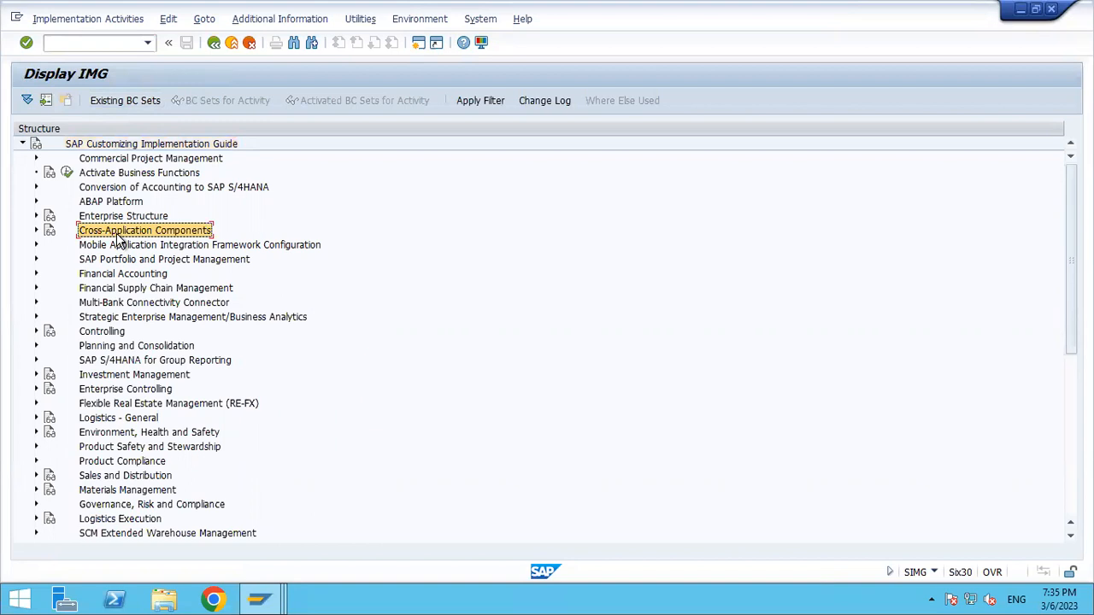
pyautogui.doubleClick(119, 233)
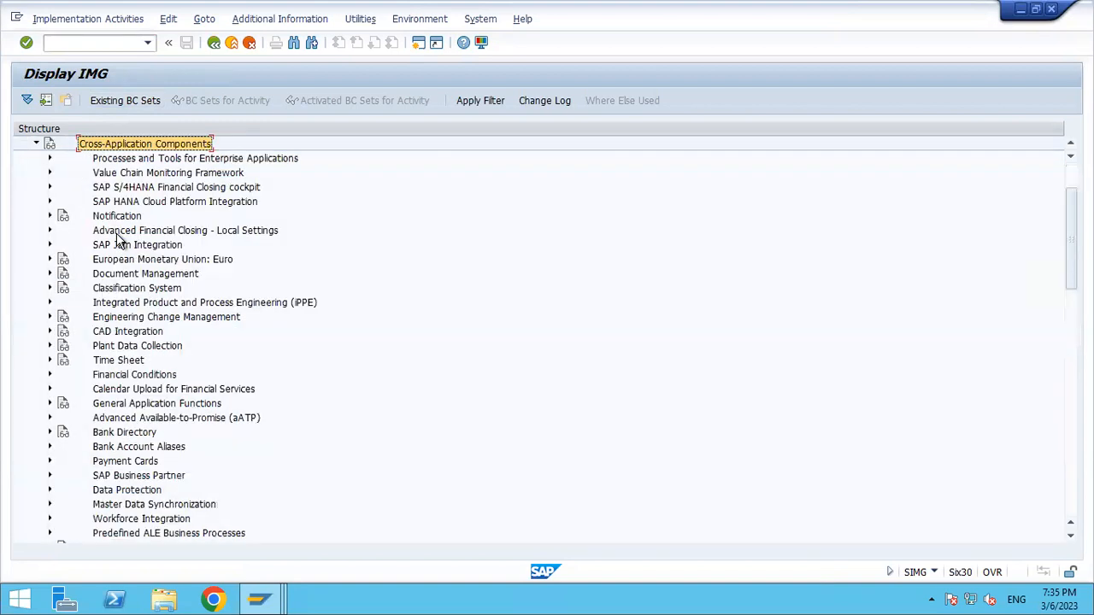
pyautogui.press('Down')
pyautogui.press('Down')
pyautogui.press('Down')
pyautogui.press('Down')
pyautogui.press('Down')
pyautogui.press('Down')
pyautogui.press('Down')
pyautogui.press('Down')
pyautogui.press('Down')
pyautogui.press('Down')
pyautogui.press('Down')
pyautogui.press('Down')
pyautogui.press('Down')
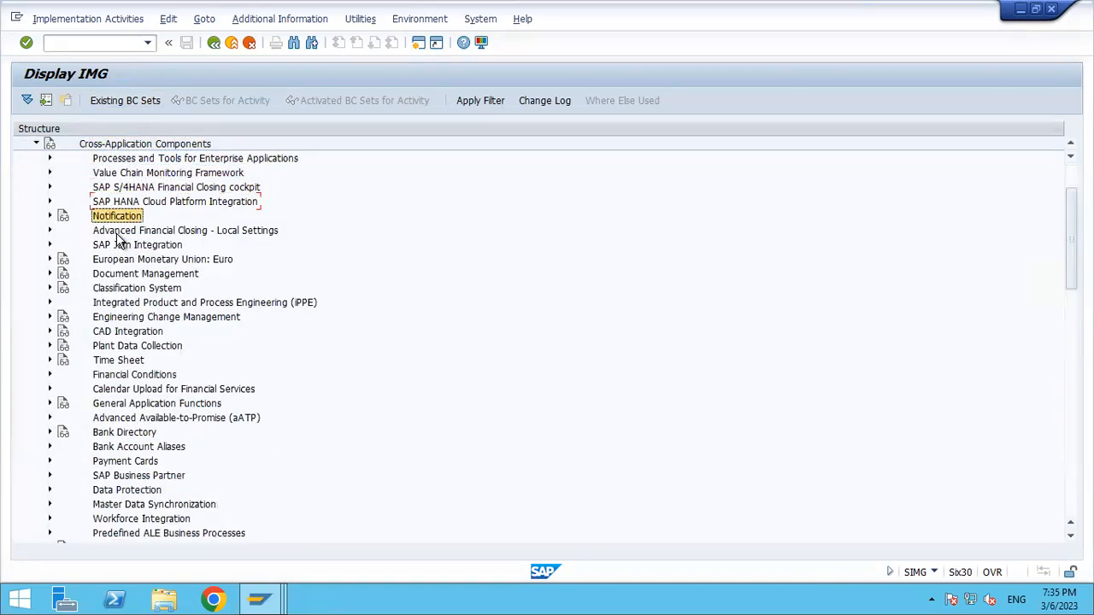
pyautogui.press('Down')
pyautogui.press('Down')
pyautogui.press('Down')
pyautogui.press('Down')
pyautogui.press('Down')
pyautogui.press('Down')
pyautogui.press('Down')
pyautogui.press('Down')
pyautogui.press('Down')
pyautogui.press('Down')
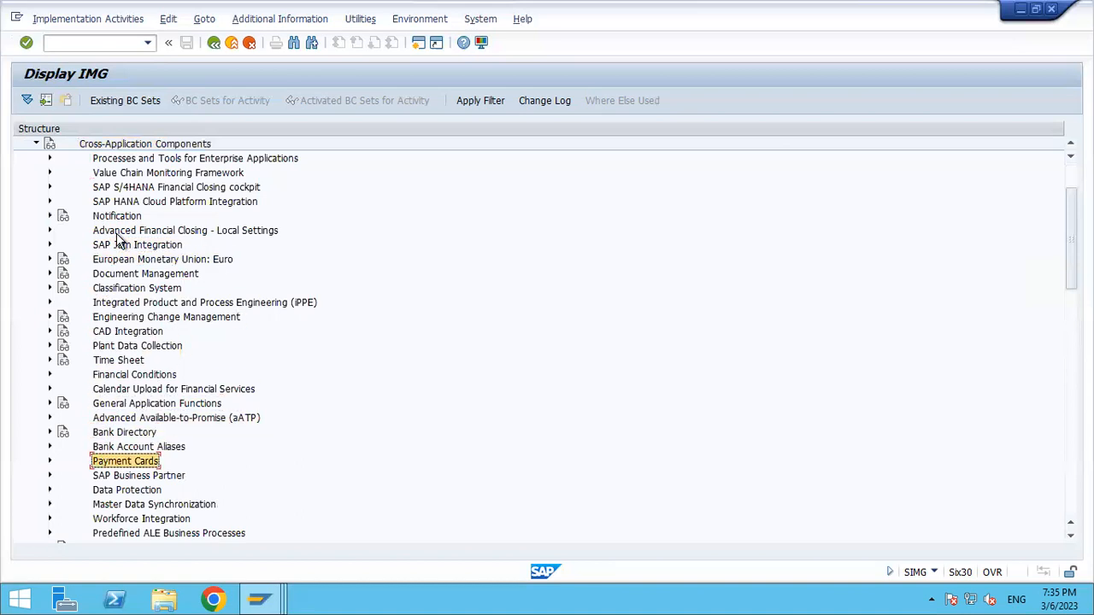
pyautogui.press('Right')
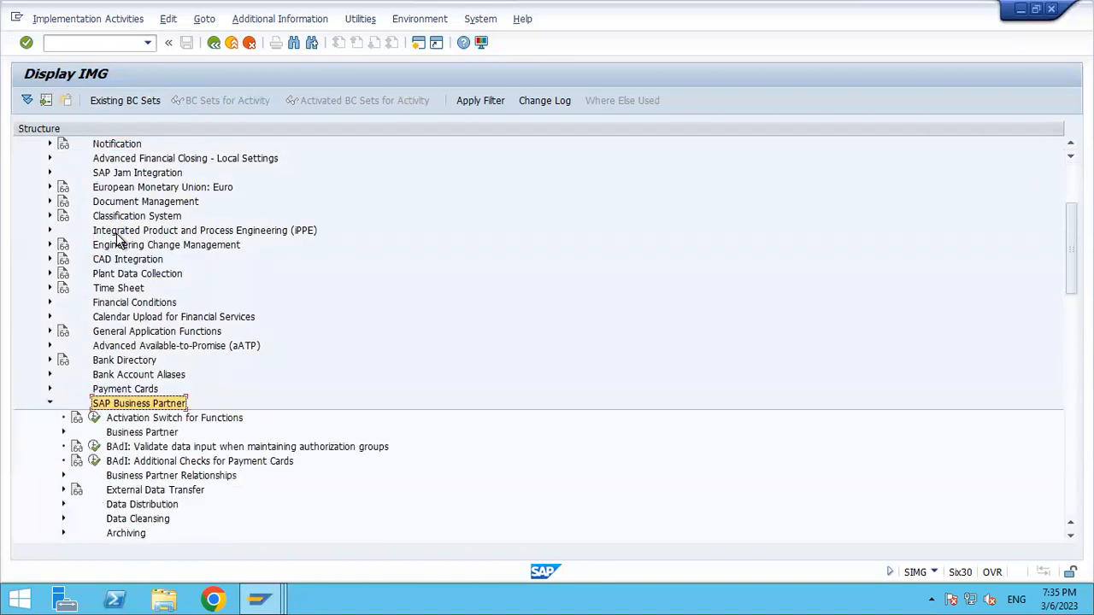
# Expand the Business Partner node and its Basic Settings under SAP Business Partner.
pyautogui.press('Down')
pyautogui.press('Down')
pyautogui.press('Right')
pyautogui.press('Down')
pyautogui.press('Right')
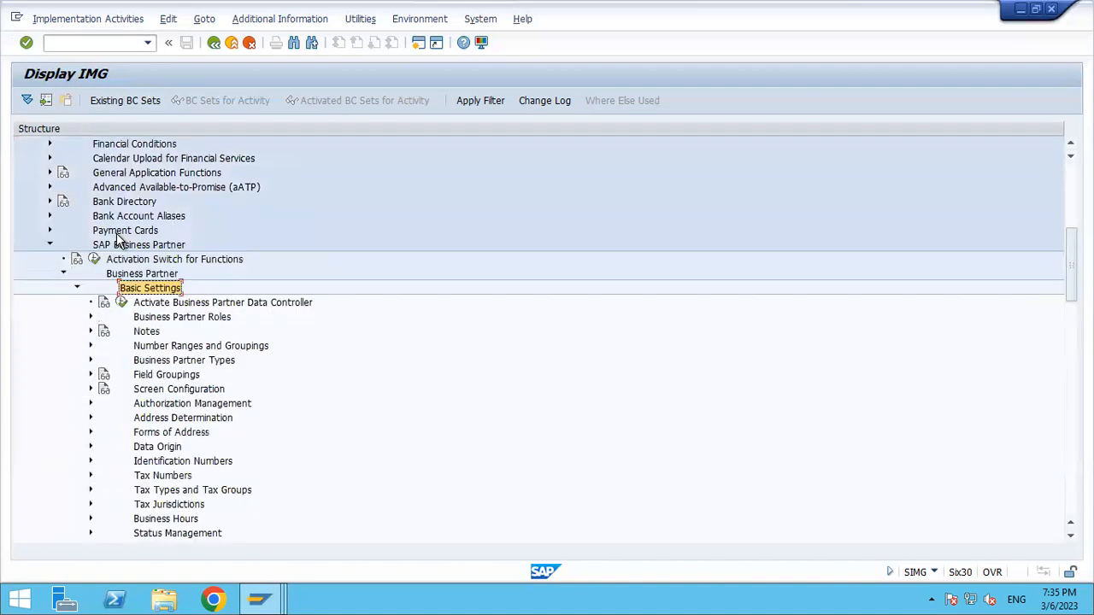
# Expand Number Ranges and Groupings under the business partner Basic Settings and go through its two activities.
pyautogui.press('Down')
pyautogui.press('Down')
pyautogui.press('Down')
pyautogui.press('Right')
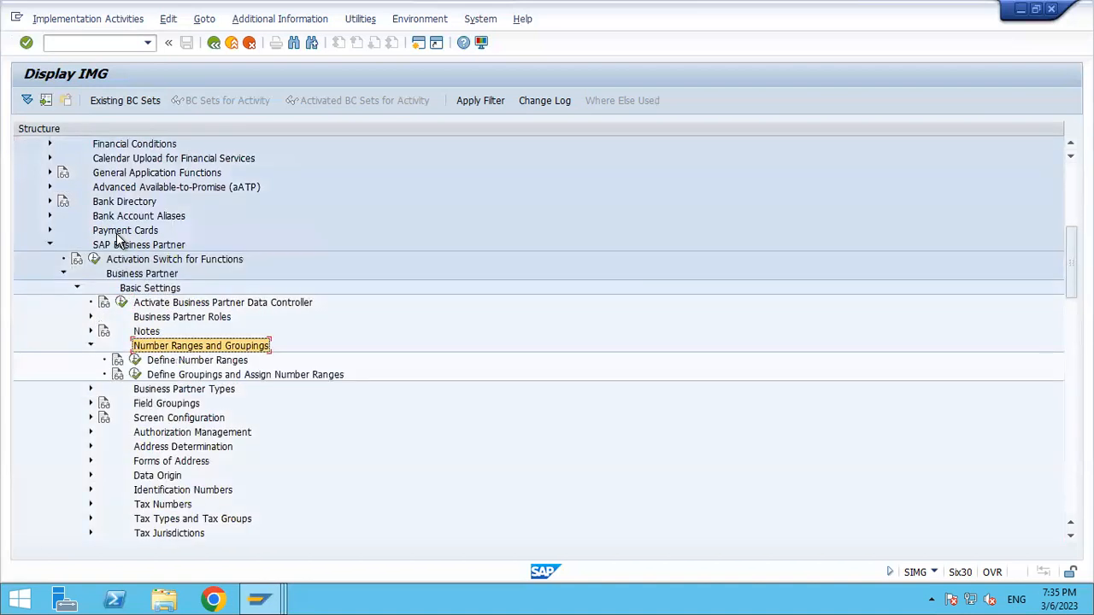
pyautogui.press('Down')
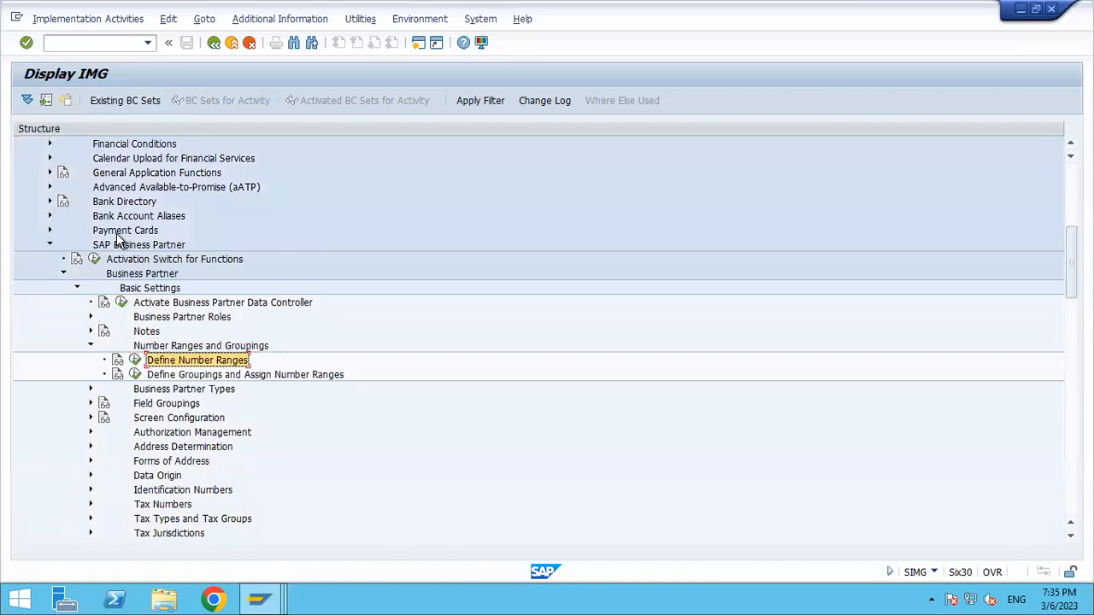
pyautogui.press('Down')
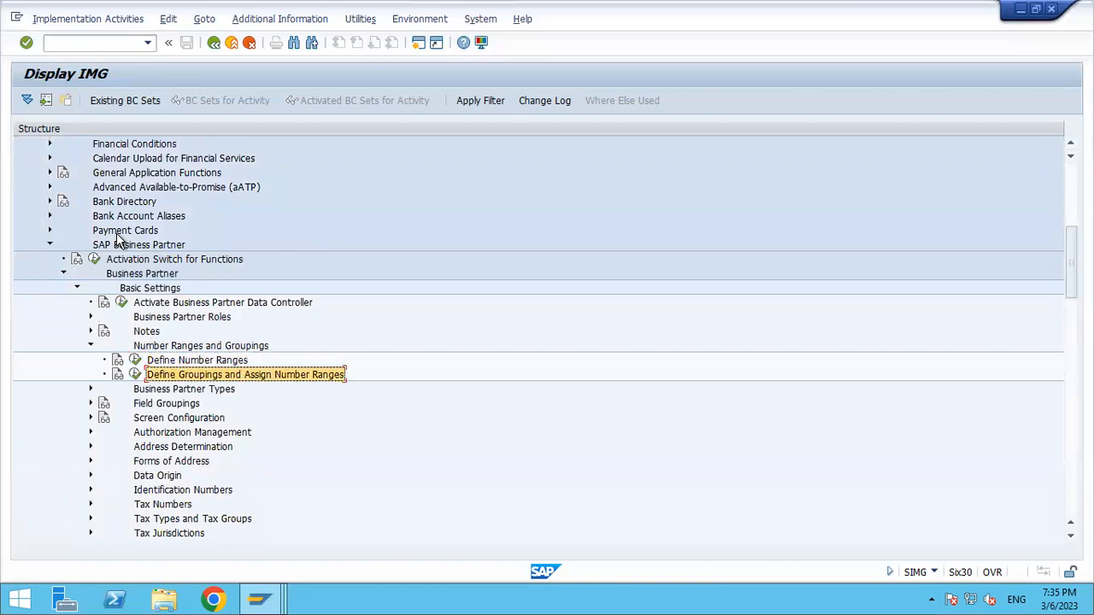
# Show the IMG Activity keys as additional information, widen that column and select the Define Number Ranges activity.
pyautogui.click(278, 23)
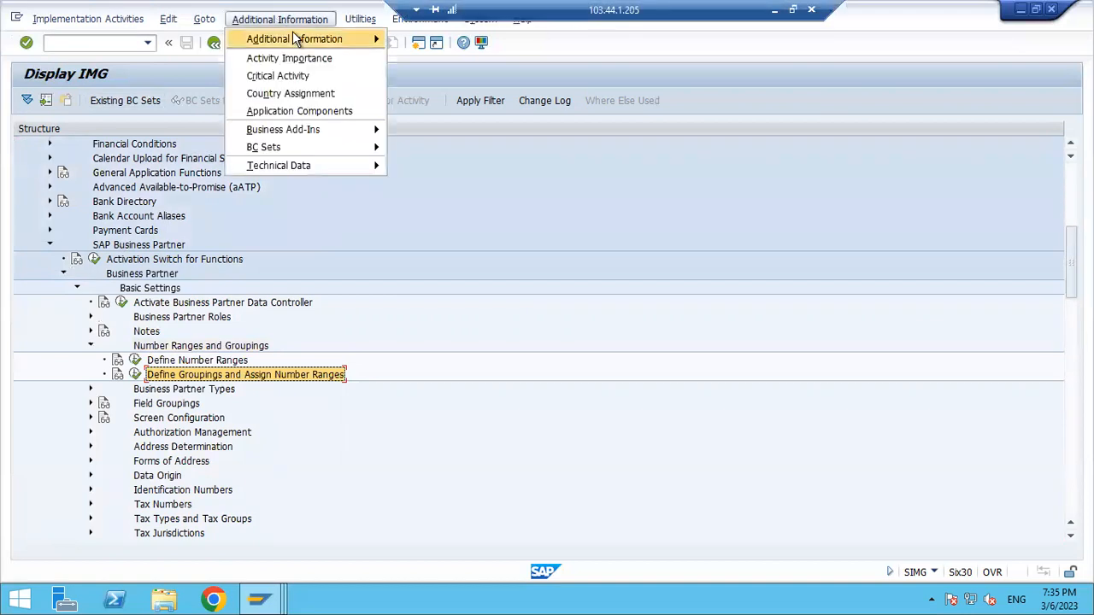
pyautogui.moveTo(298, 39)
pyautogui.moveTo(194, 65)
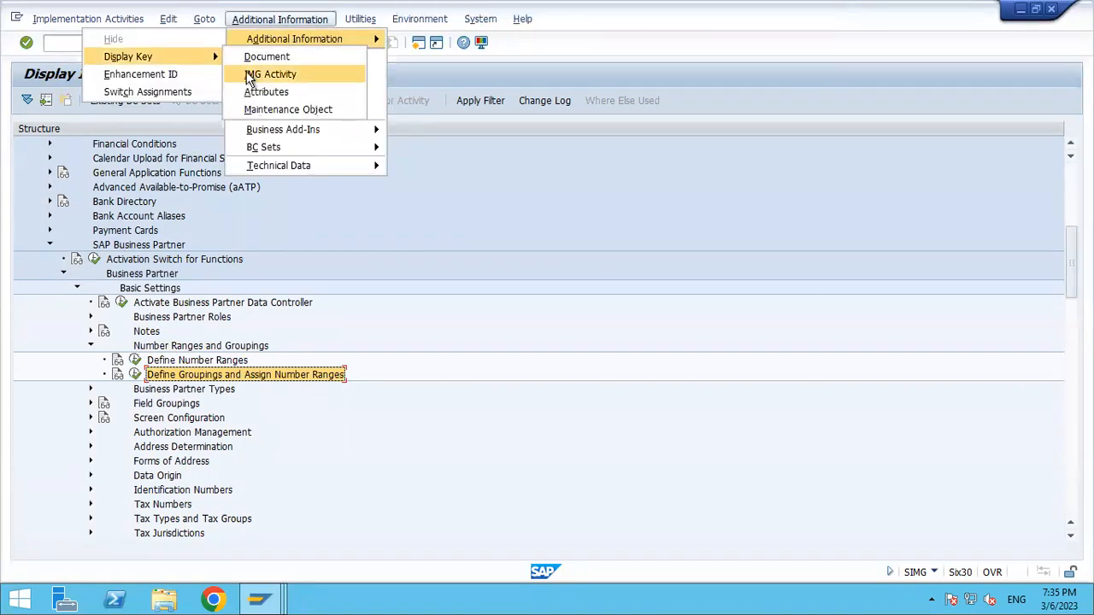
pyautogui.click(248, 74)
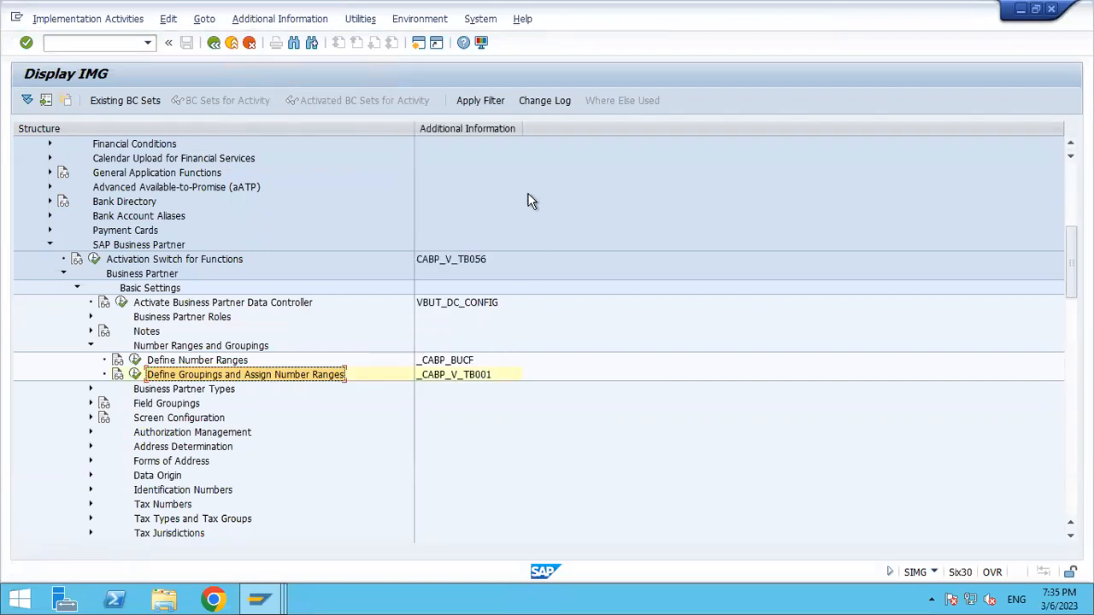
pyautogui.moveTo(523, 129); pyautogui.dragTo(577, 128)
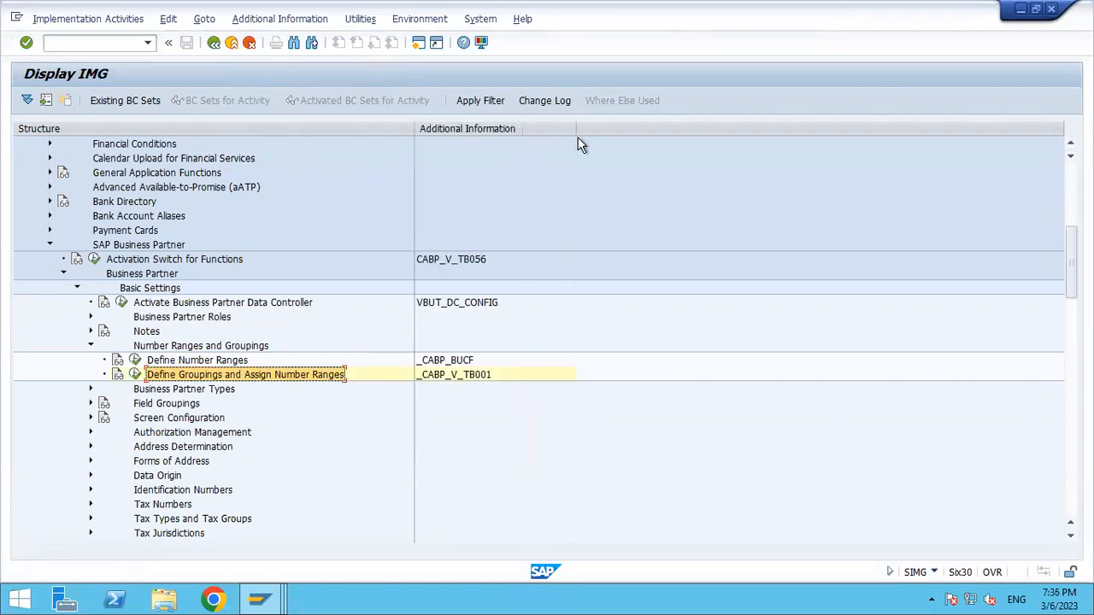
pyautogui.click(237, 361)
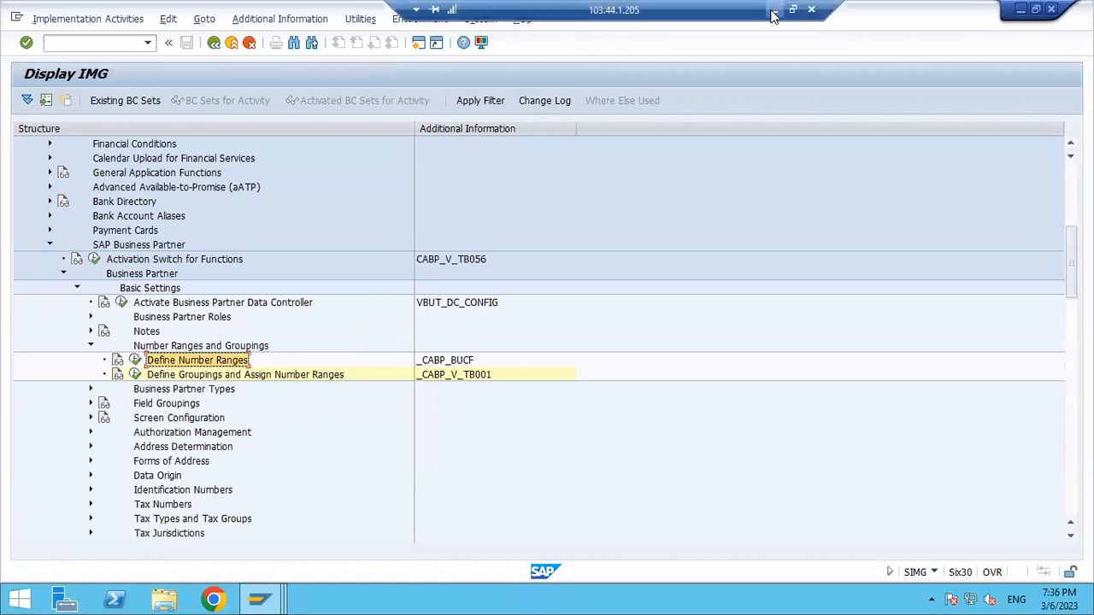
# Switch to the Excel workbook and enter "Define number ranges" in cell H15.
pyautogui.click(773, 10)
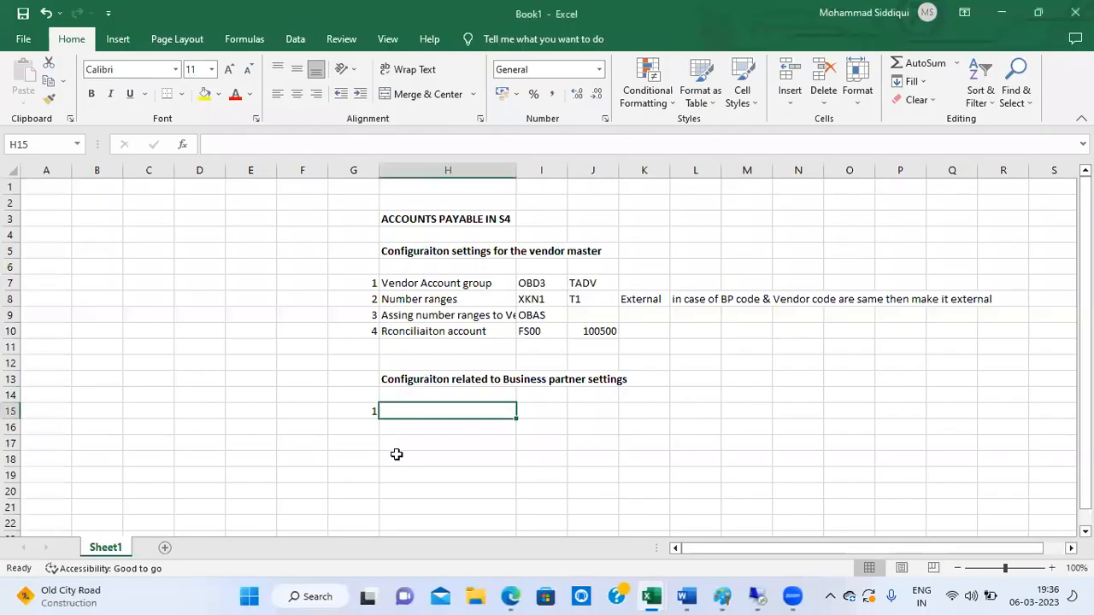
pyautogui.write('Define ')
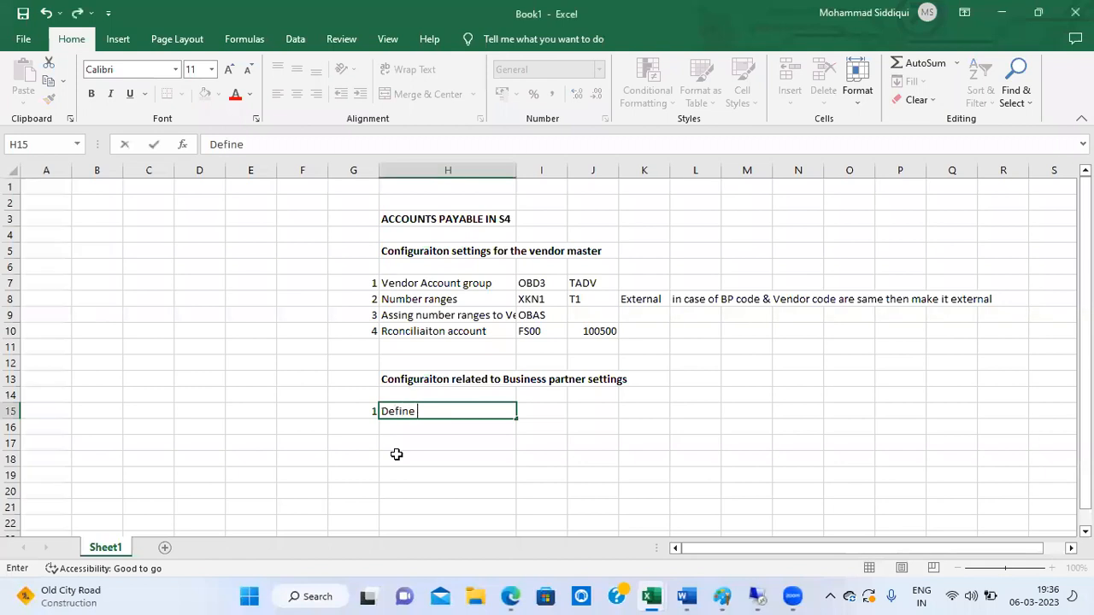
pyautogui.write('number ranges')
pyautogui.press('Return')
# Enter the transaction code BUCF in cell I15 beside the Define number ranges entry.
pyautogui.press('Up')
pyautogui.press('Up')
pyautogui.press('Up')
pyautogui.press('Up')
pyautogui.press('Up')
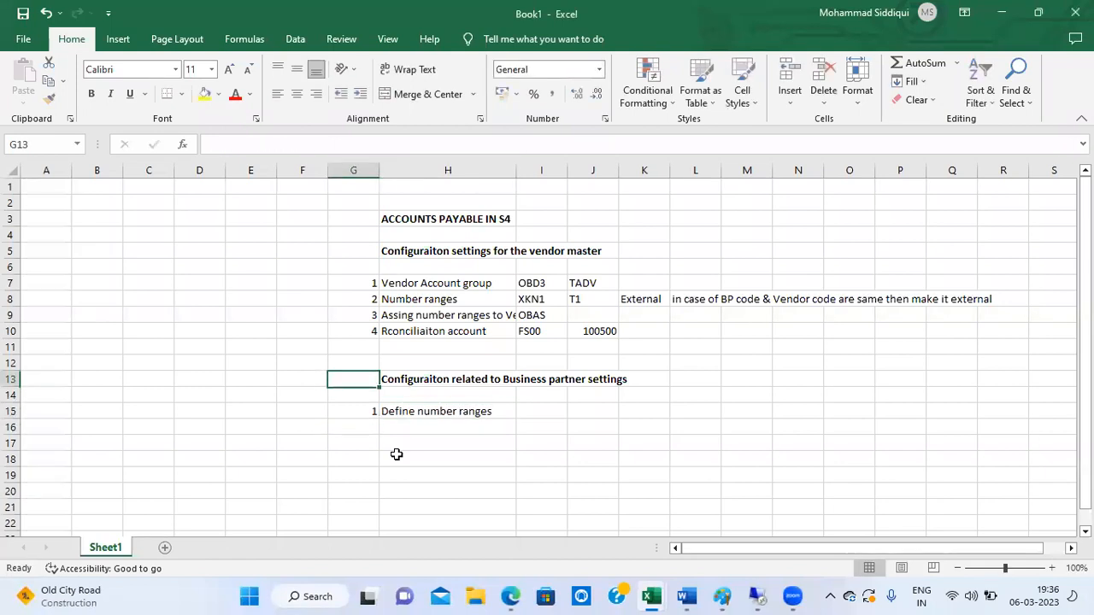
pyautogui.press('Up')
pyautogui.press('Up')
pyautogui.press('Up')
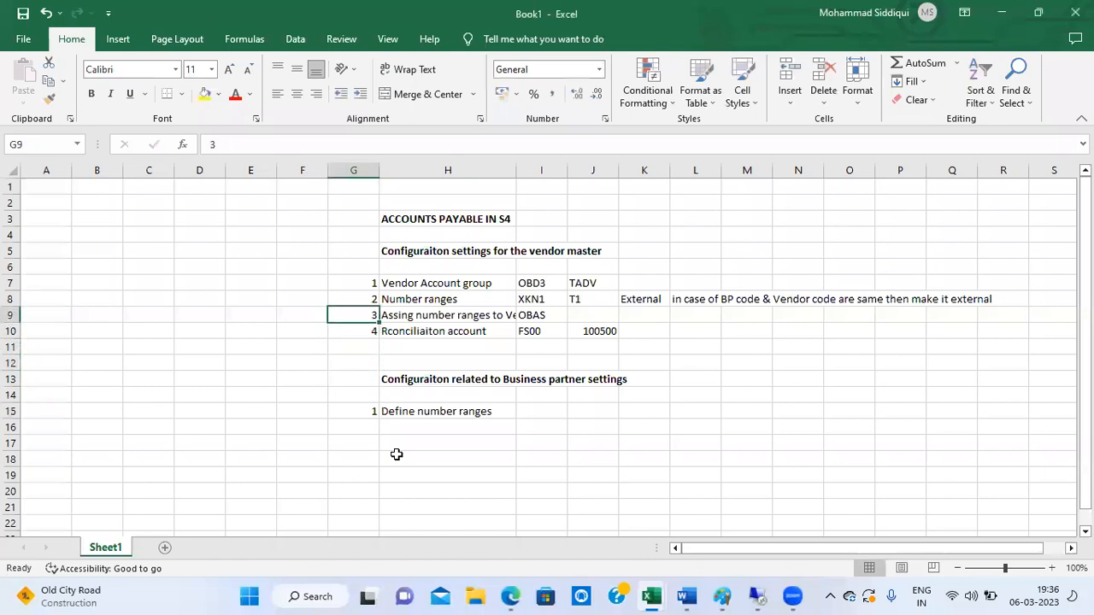
pyautogui.press('Right')
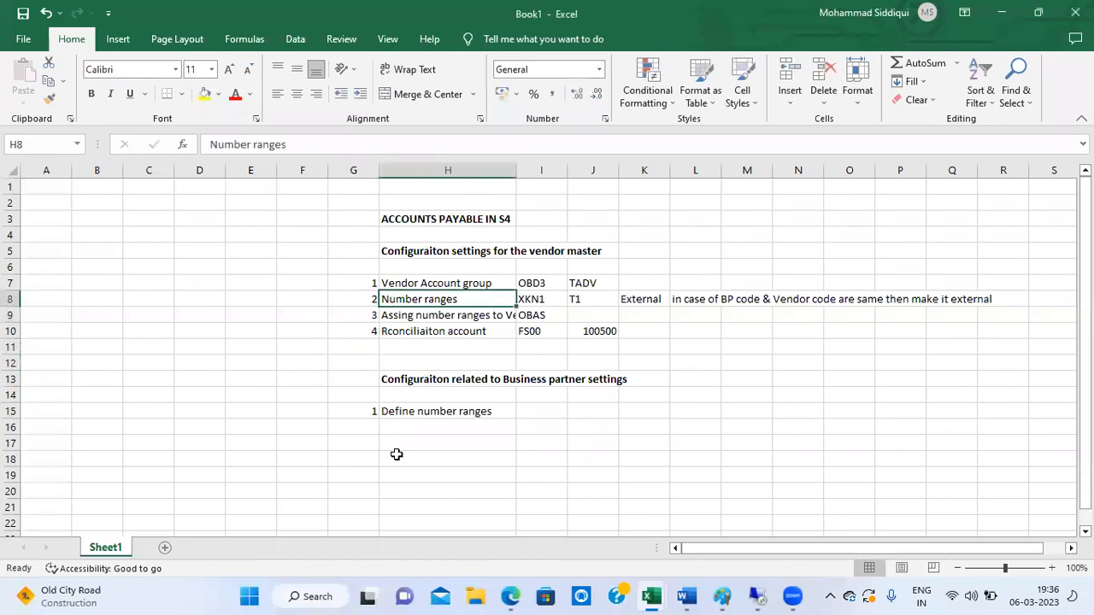
pyautogui.press('Down')
pyautogui.press('Down')
pyautogui.press('Down')
pyautogui.press('Down')
pyautogui.press('Down')
pyautogui.press('Down')
pyautogui.press('Down')
pyautogui.press('Down')
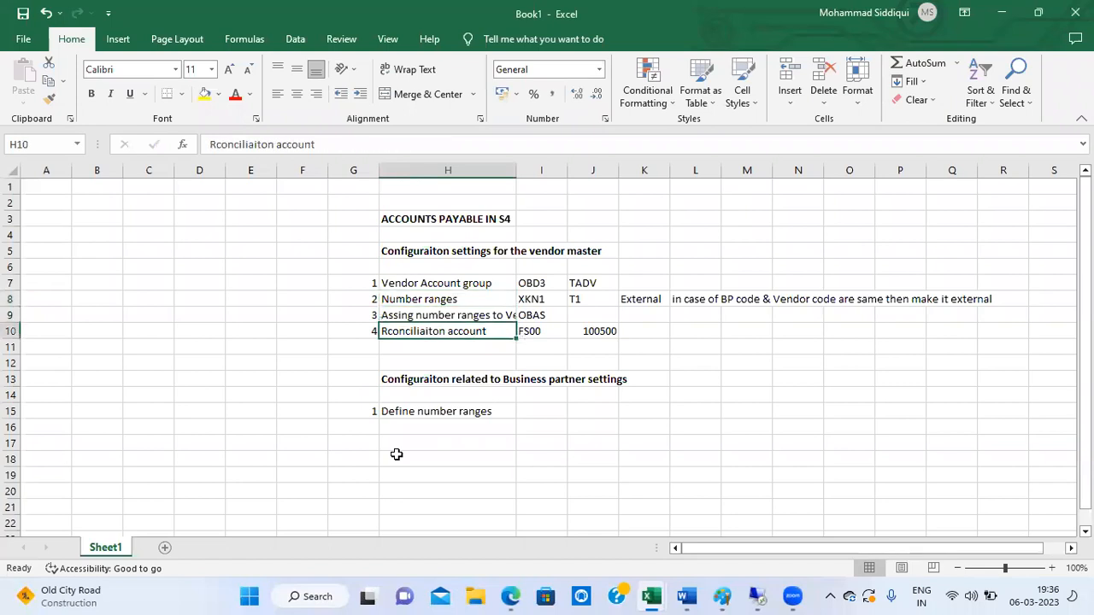
pyautogui.press('Right')
pyautogui.press('Up')
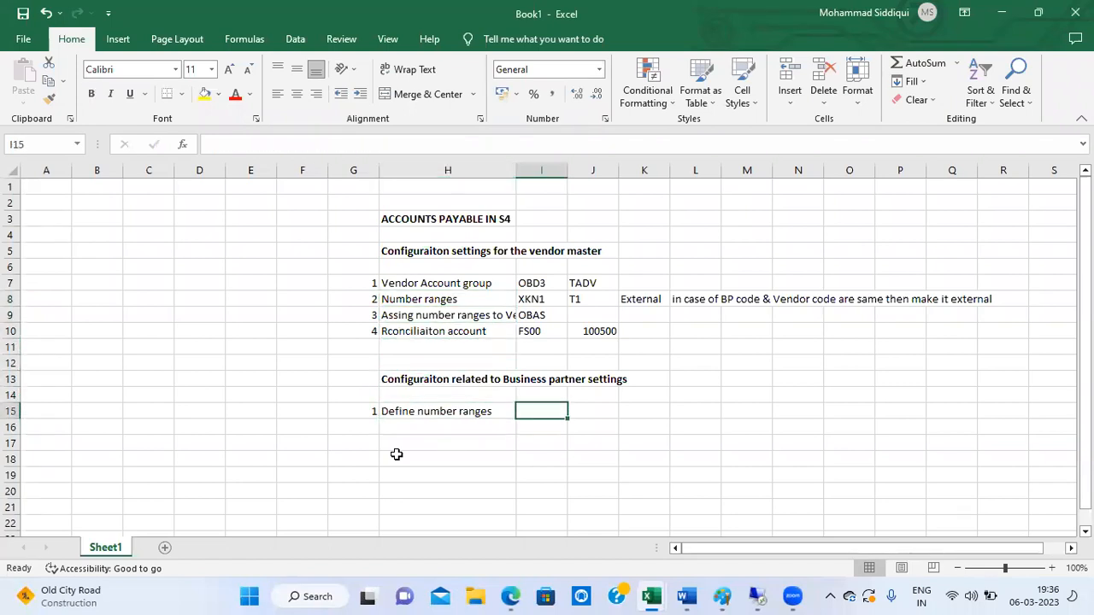
pyautogui.write('B')
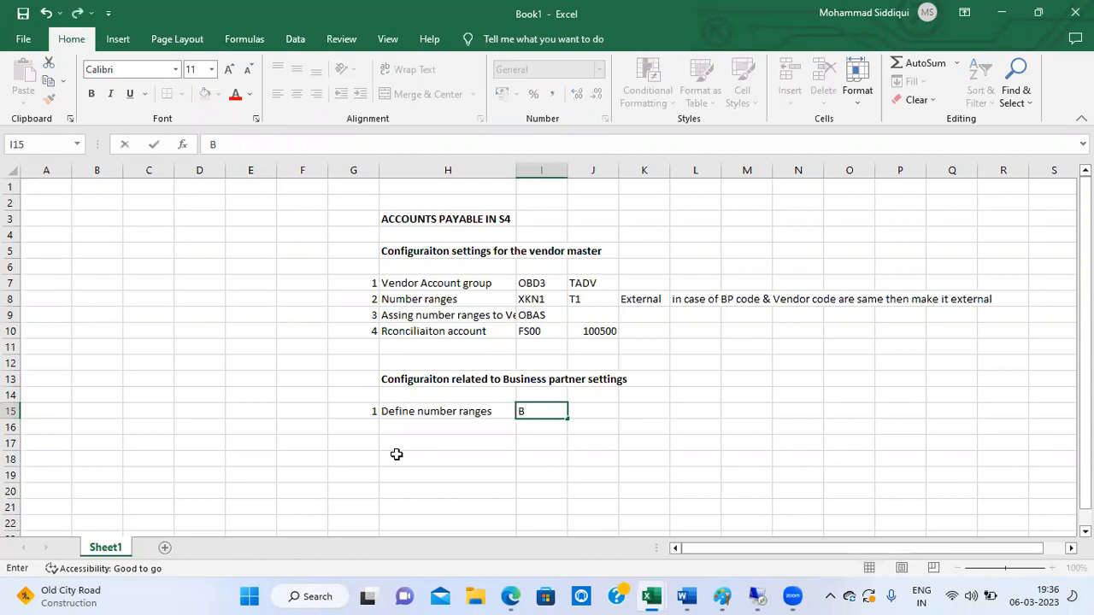
pyautogui.write('UCF')
pyautogui.press('Return')
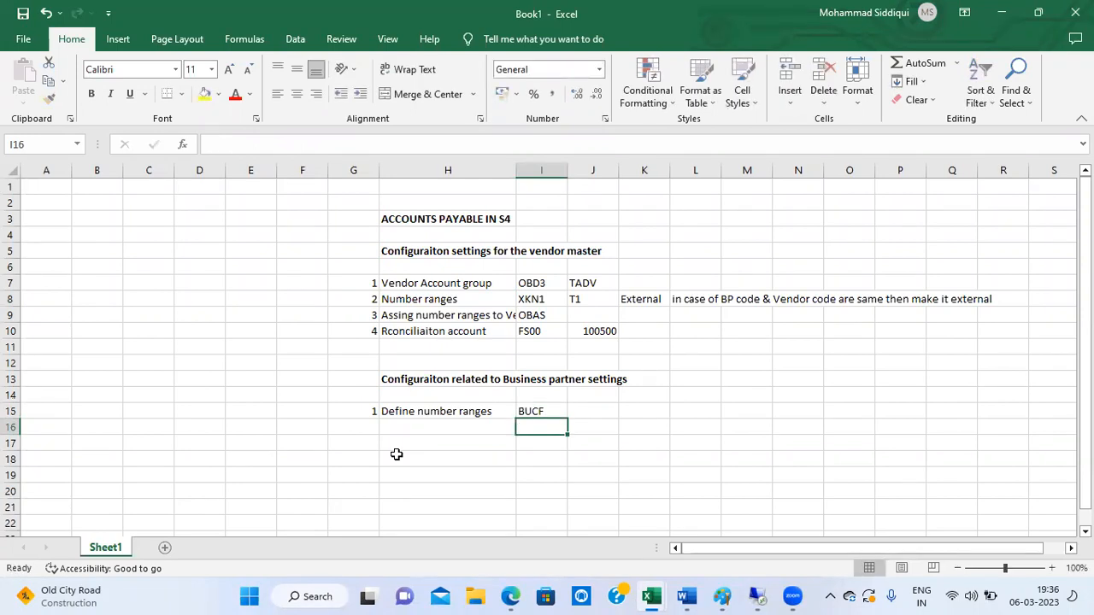
pyautogui.hotkey('ctrl', 's')
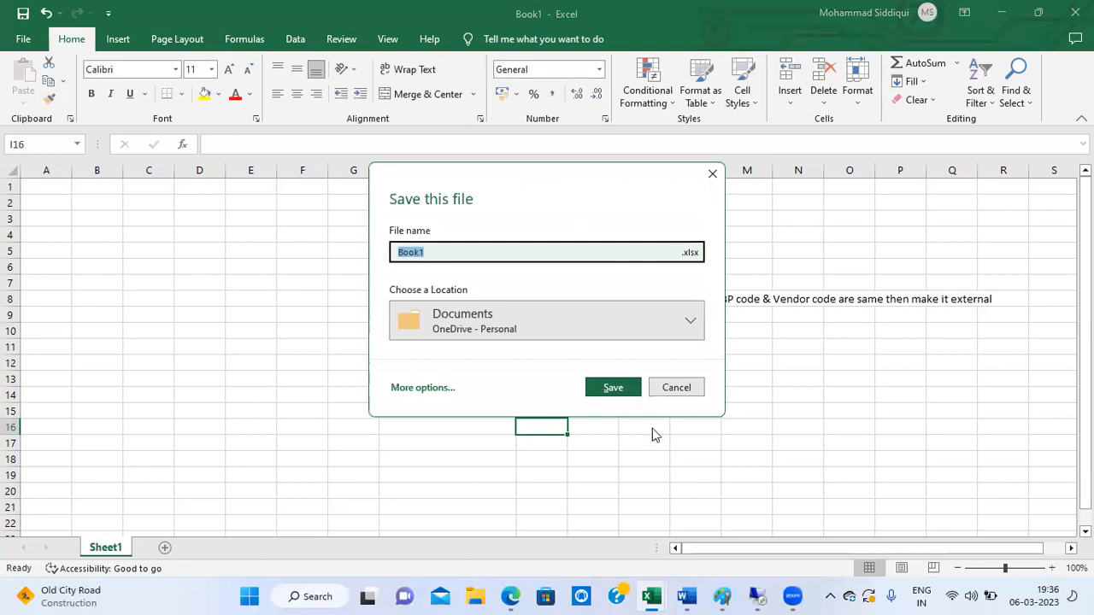
pyautogui.click(675, 388)
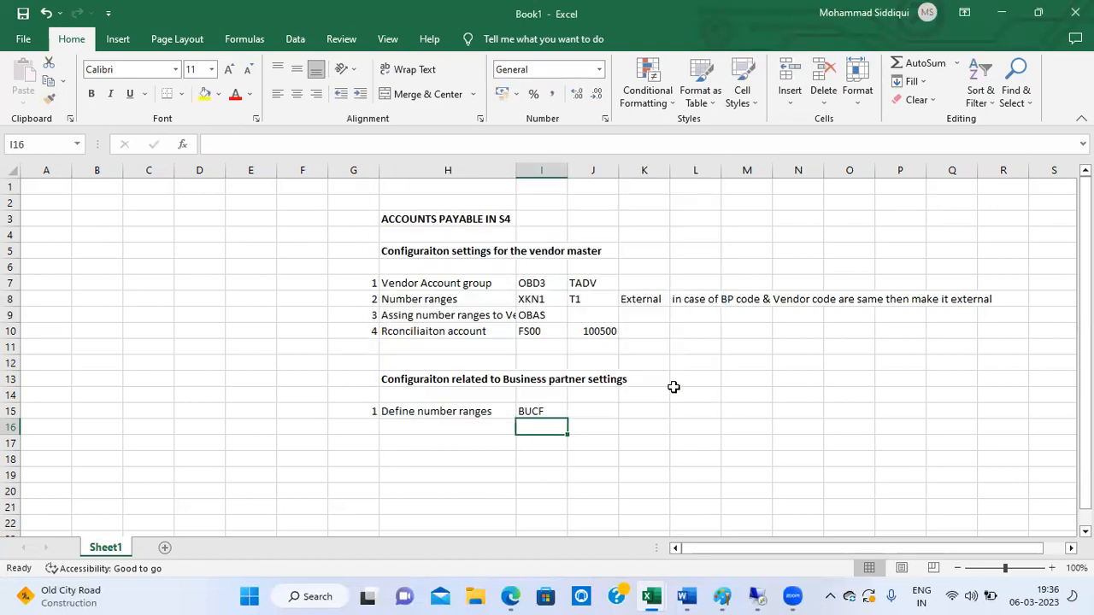
# Enter serial number 2 in cell G16 below the first business partner setting.
pyautogui.click(366, 427)
pyautogui.write('2')
pyautogui.press('Tab')
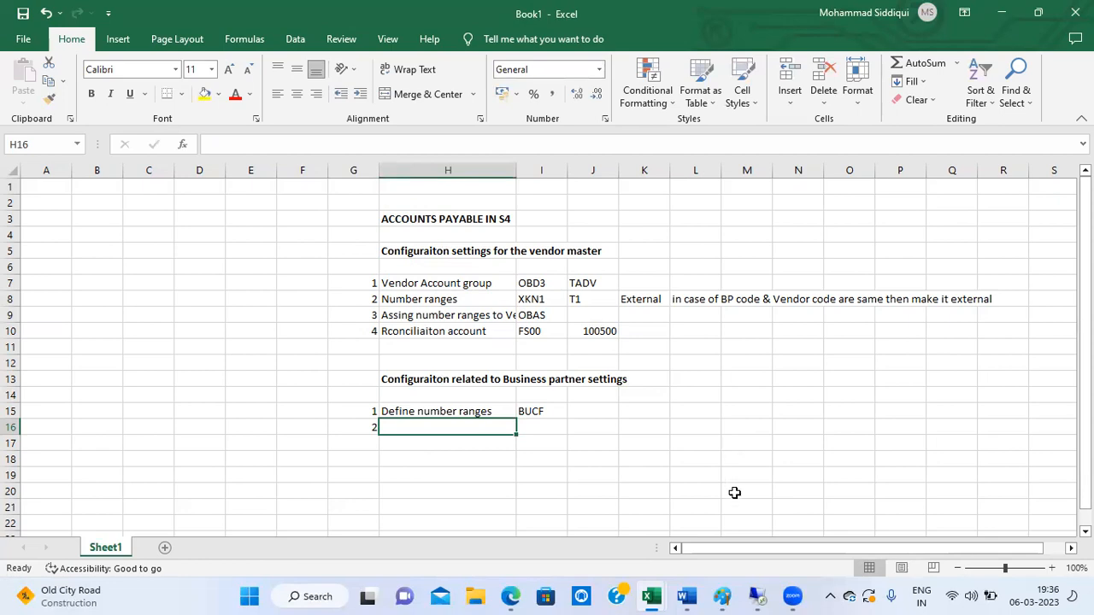
# Switch back to SAP, execute Define Number Ranges and open the BU_PARTNER intervals for editing.
pyautogui.click(757, 596)
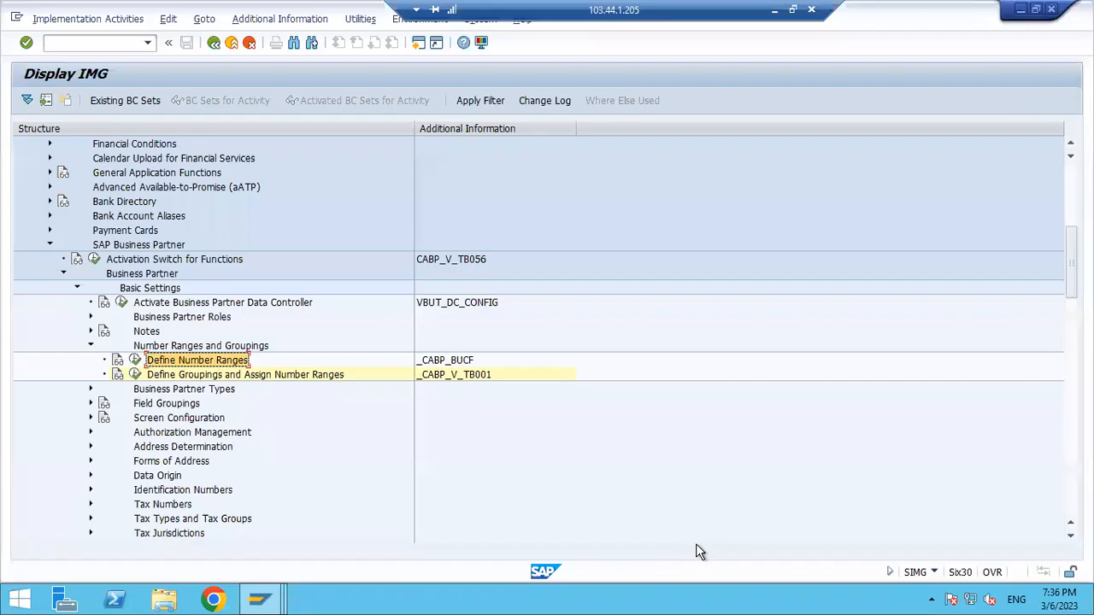
pyautogui.click(133, 360)
pyautogui.click(166, 164)
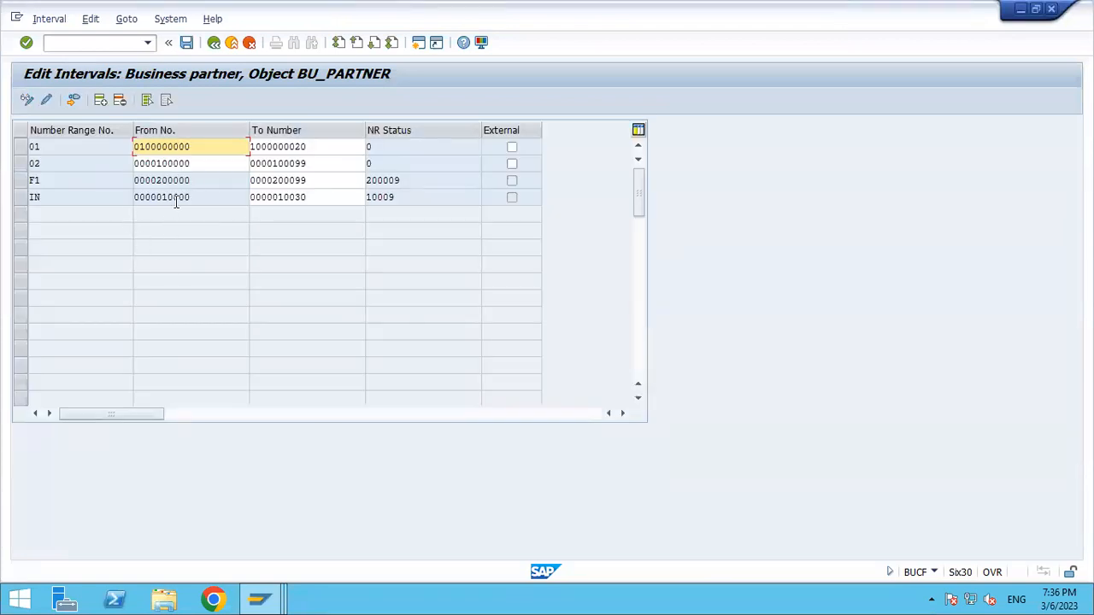
# Add the business partner number range T1 from 300000 to 300099 and save the intervals.
pyautogui.click(100, 99)
pyautogui.write('T1')
pyautogui.press('Tab')
pyautogui.write('30000')
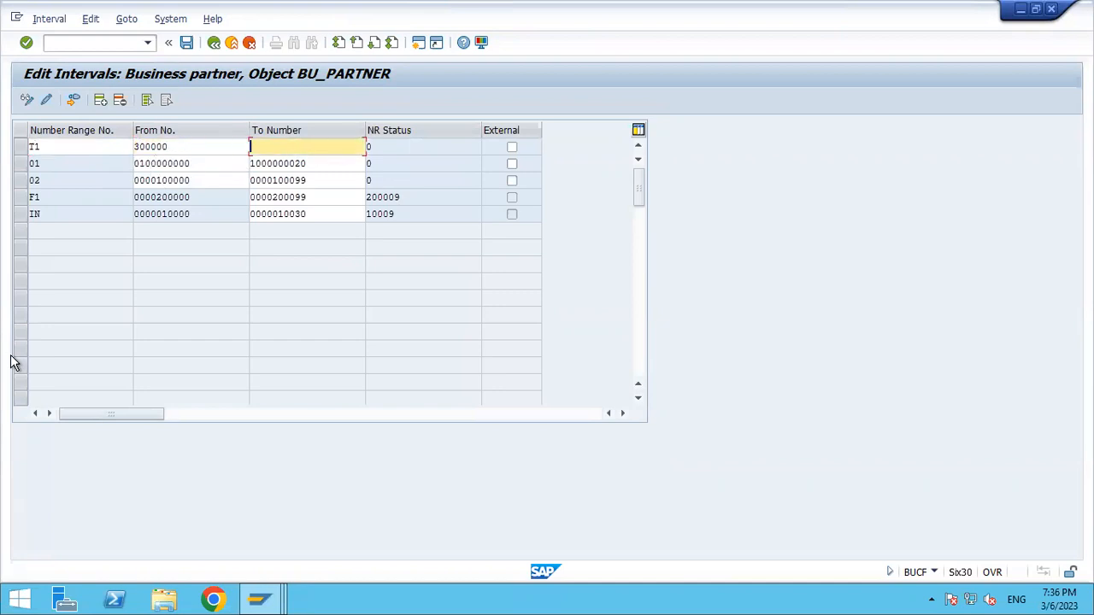
pyautogui.write('300099')
pyautogui.press('Return')
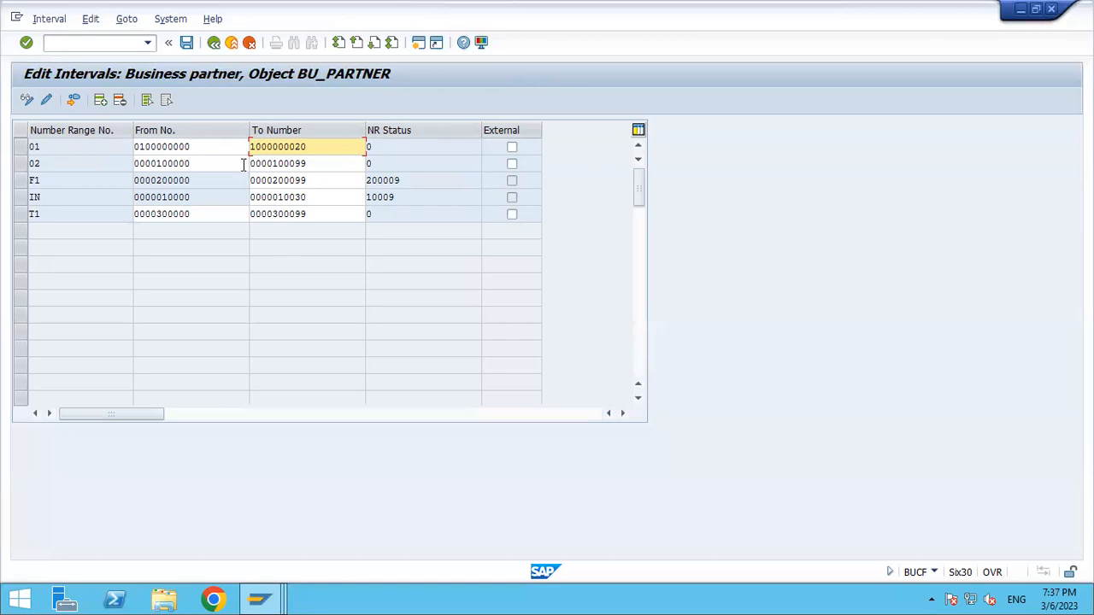
pyautogui.click(187, 45)
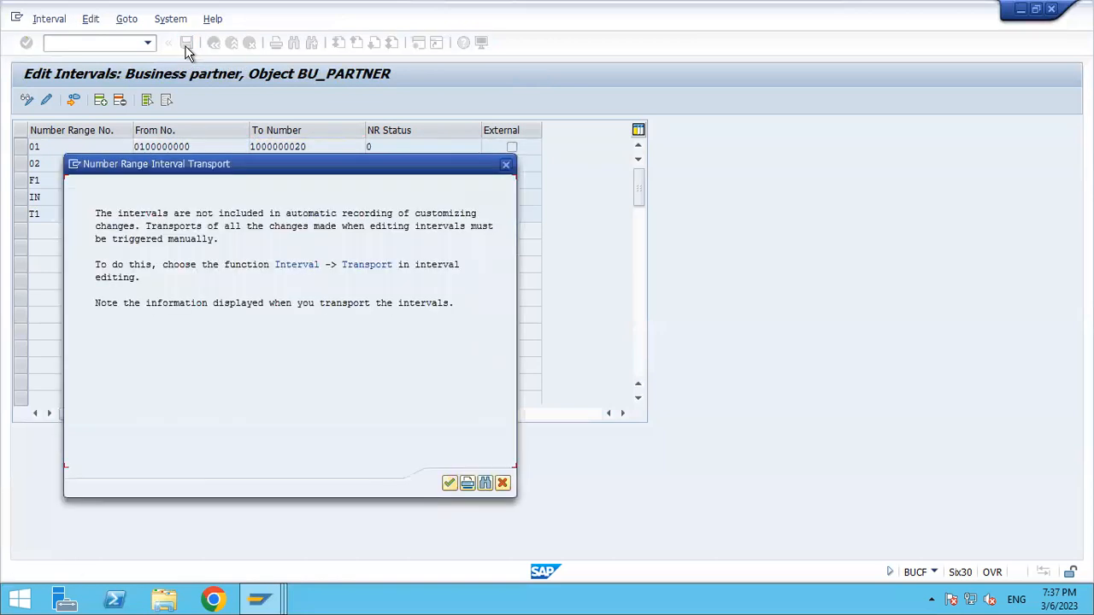
pyautogui.click(451, 485)
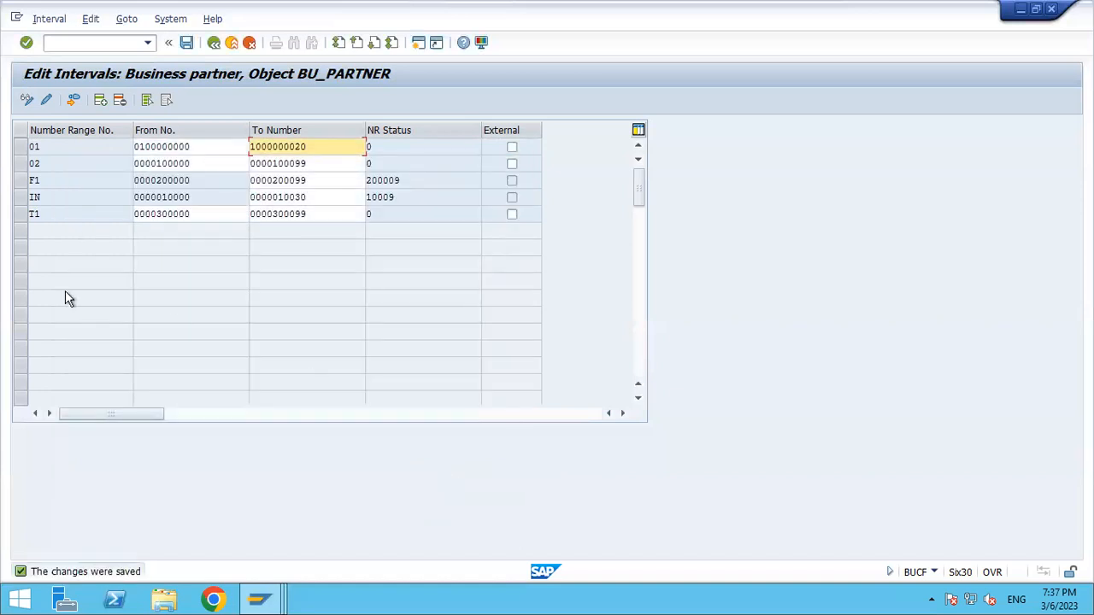
pyautogui.click(21, 219)
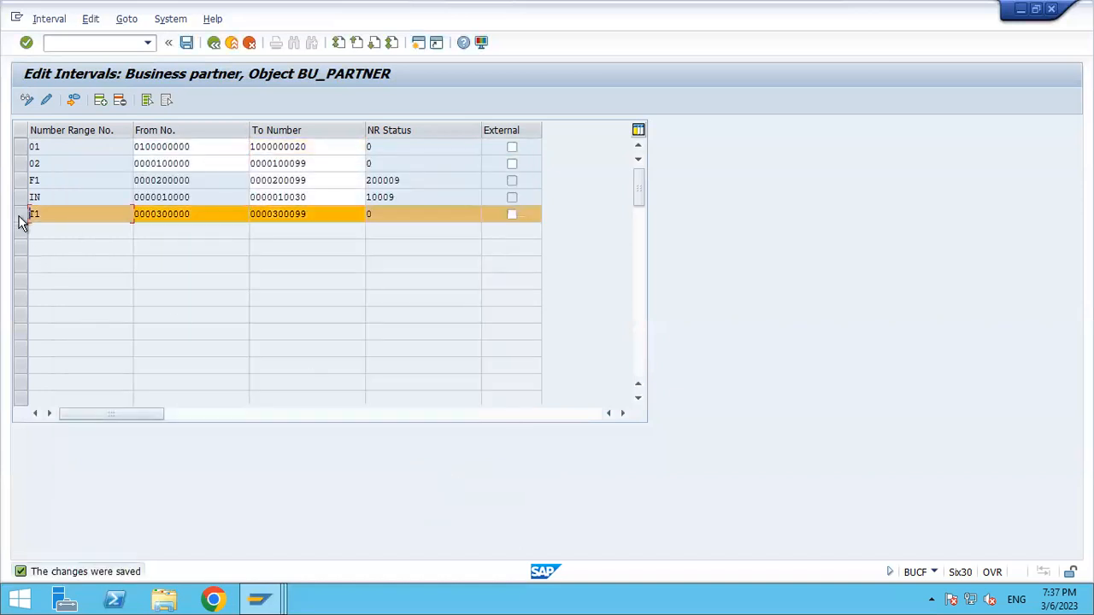
pyautogui.click(22, 219)
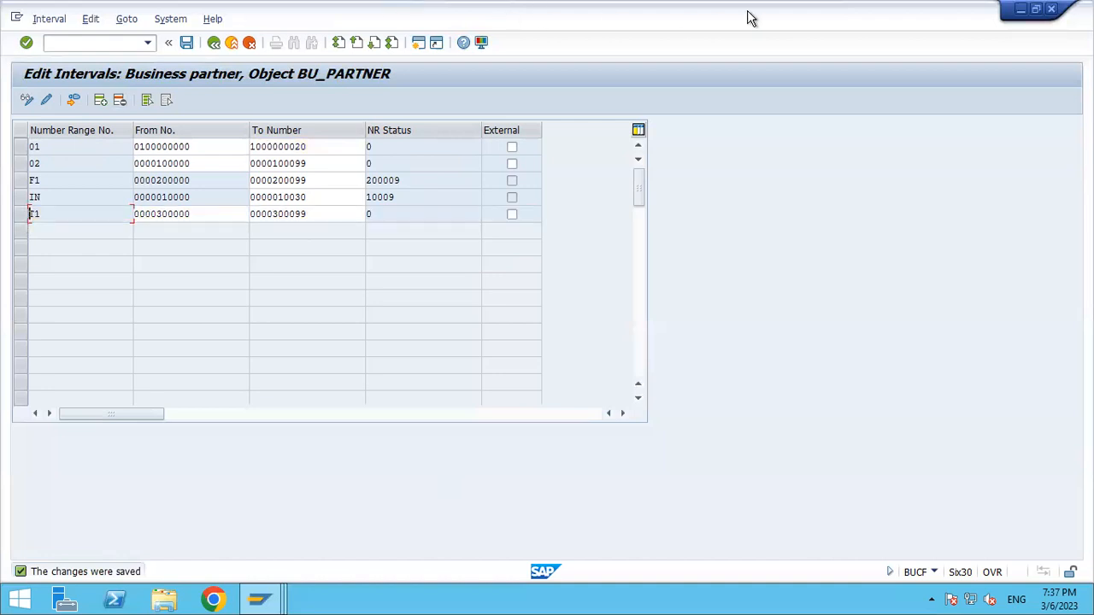
# Switch to the Excel workbook and enter T1 in cell J15 of the Define number ranges row.
pyautogui.moveTo(698, 14)
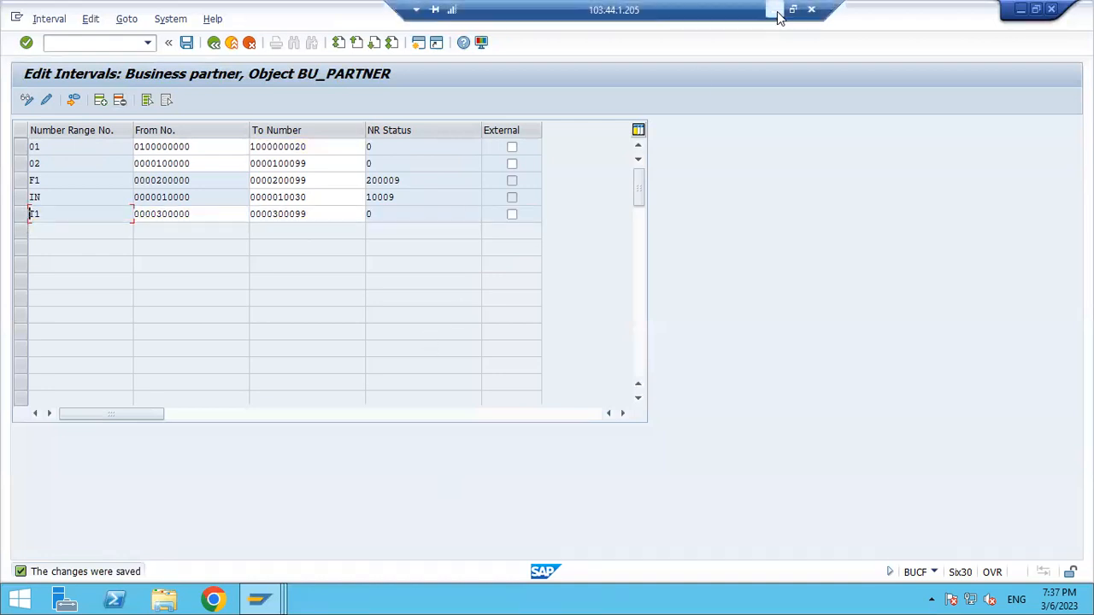
pyautogui.click(775, 10)
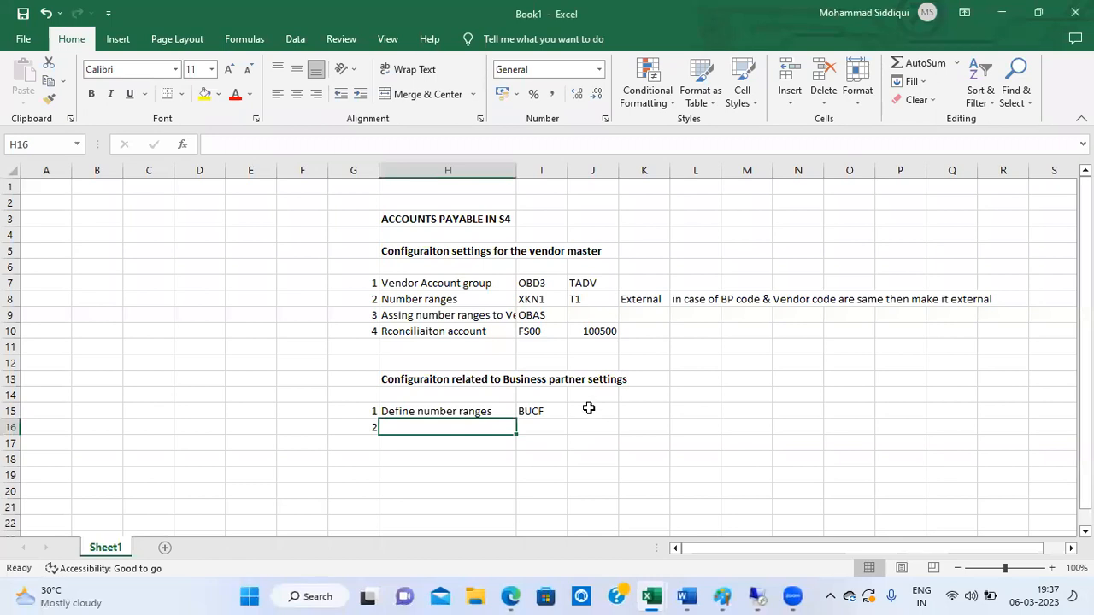
pyautogui.click(589, 409)
pyautogui.write('T1')
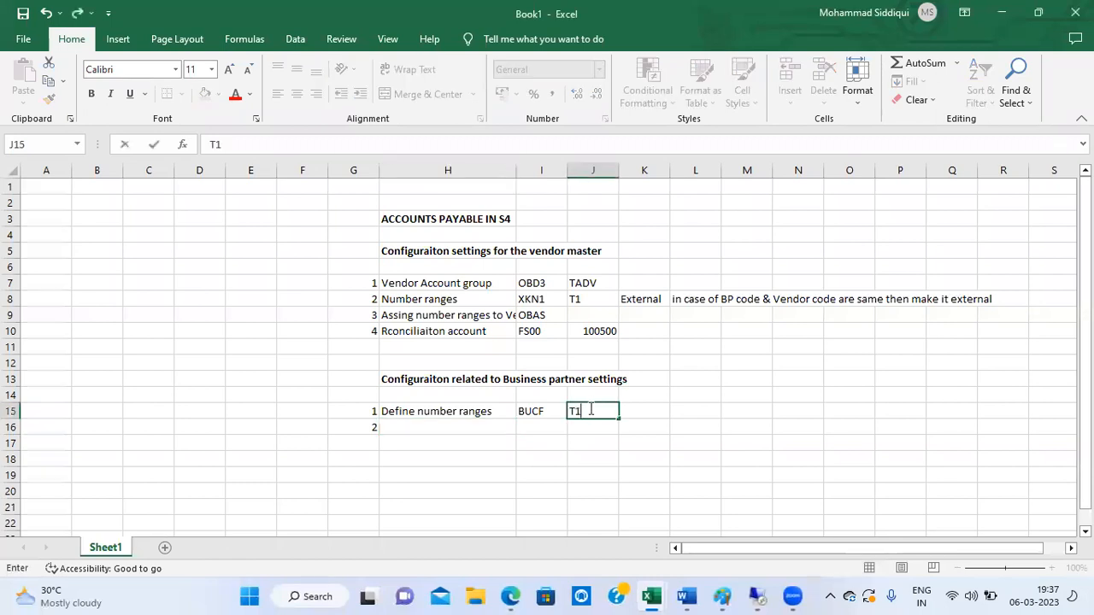
pyautogui.press('Return')
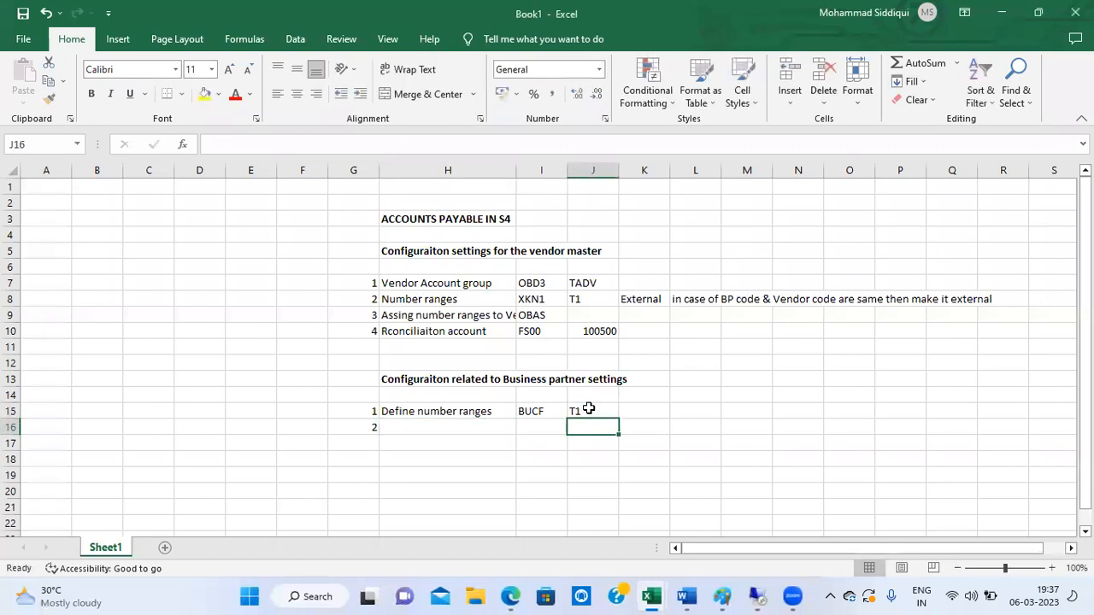
# Switch back to SAP and leave the interval maintenance to return to the implementation guide.
pyautogui.click(752, 591)
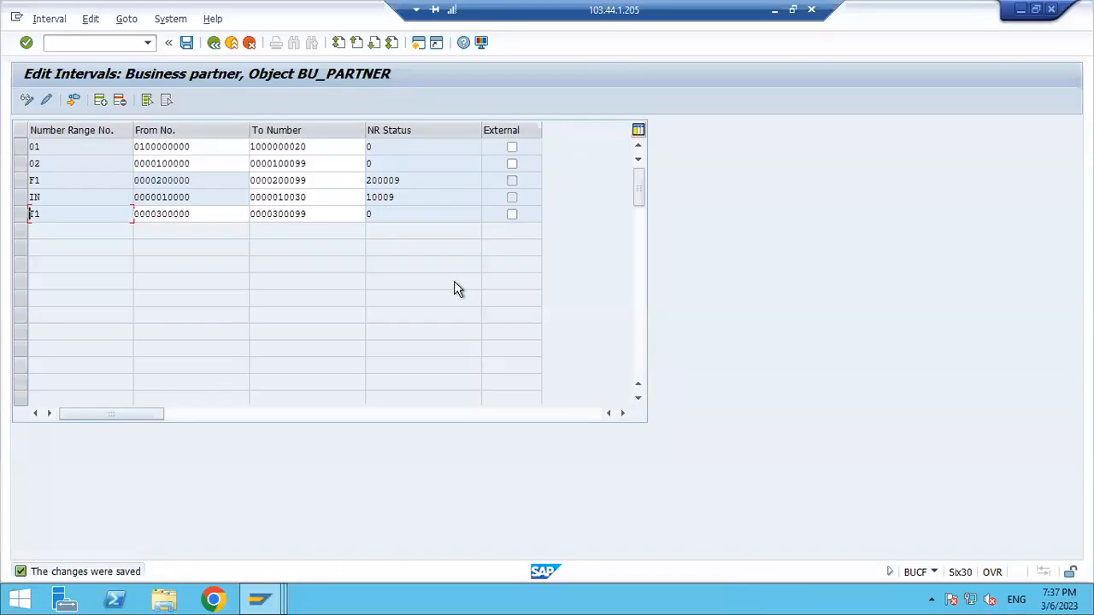
pyautogui.click(215, 41)
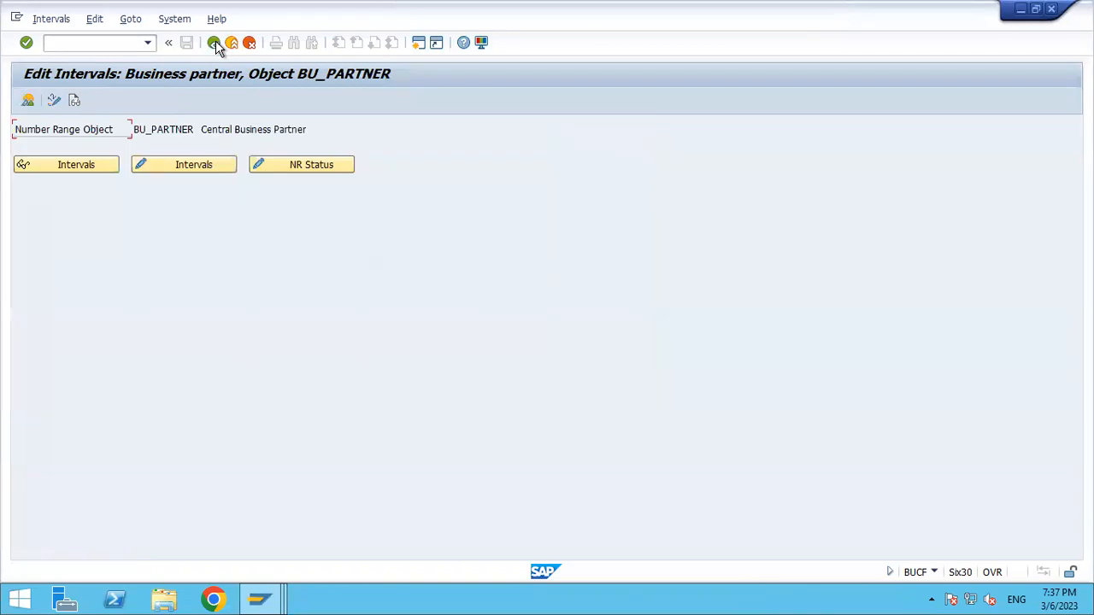
pyautogui.click(216, 40)
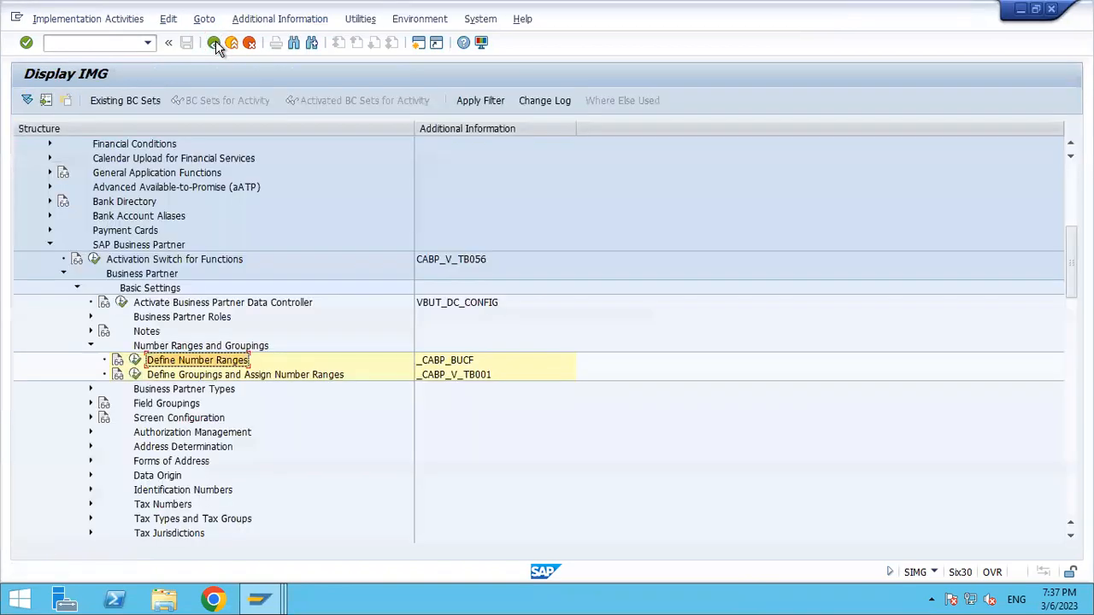
# Switch to the Excel workbook and widen column H to fit its longest entry.
pyautogui.click(205, 376)
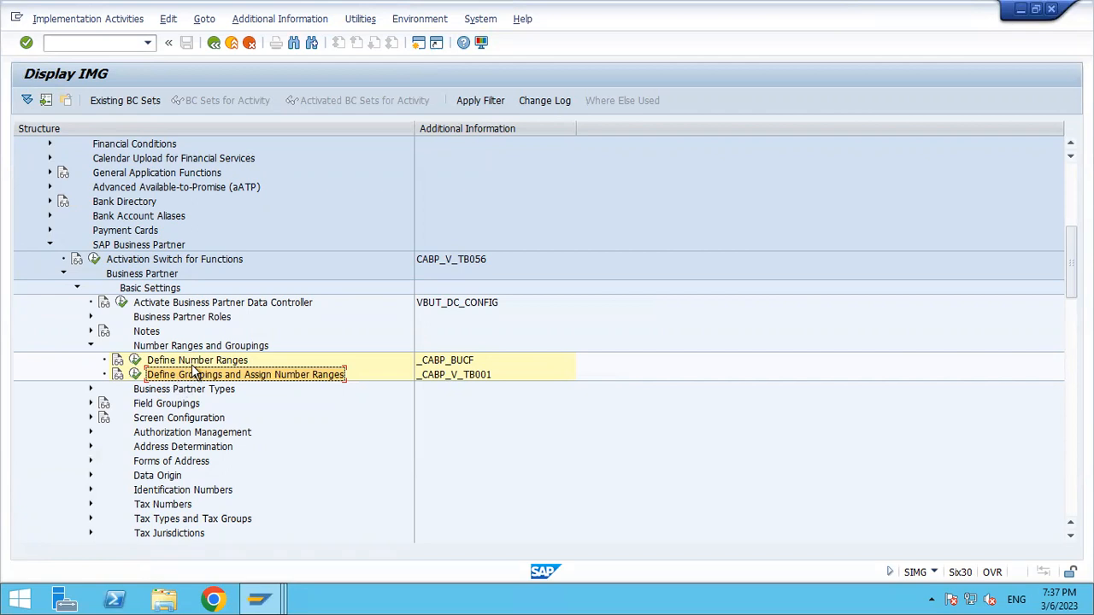
pyautogui.click(194, 365)
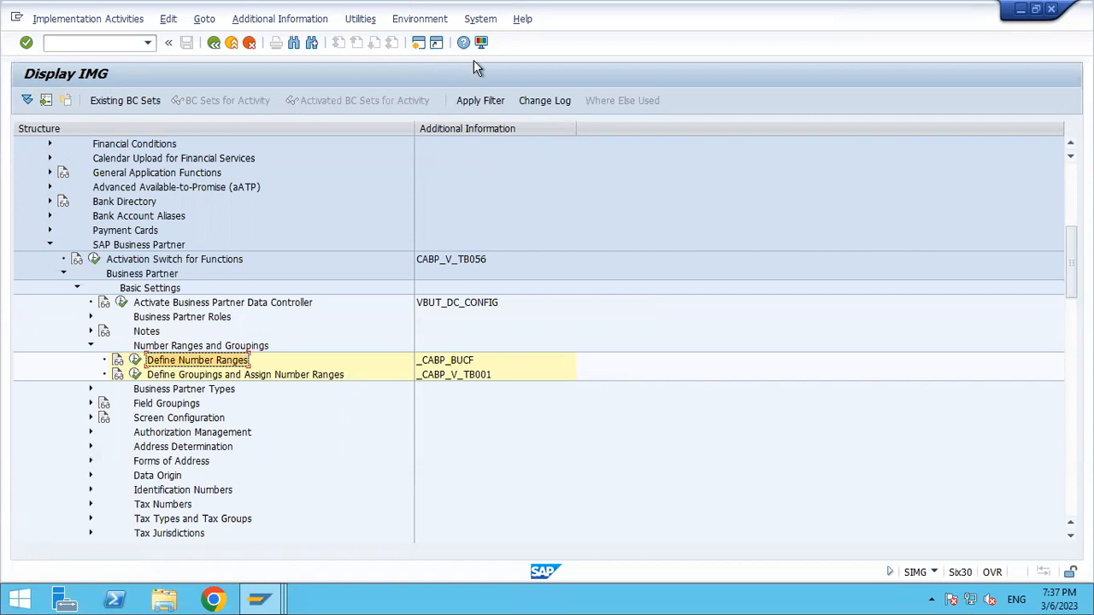
pyautogui.click(259, 375)
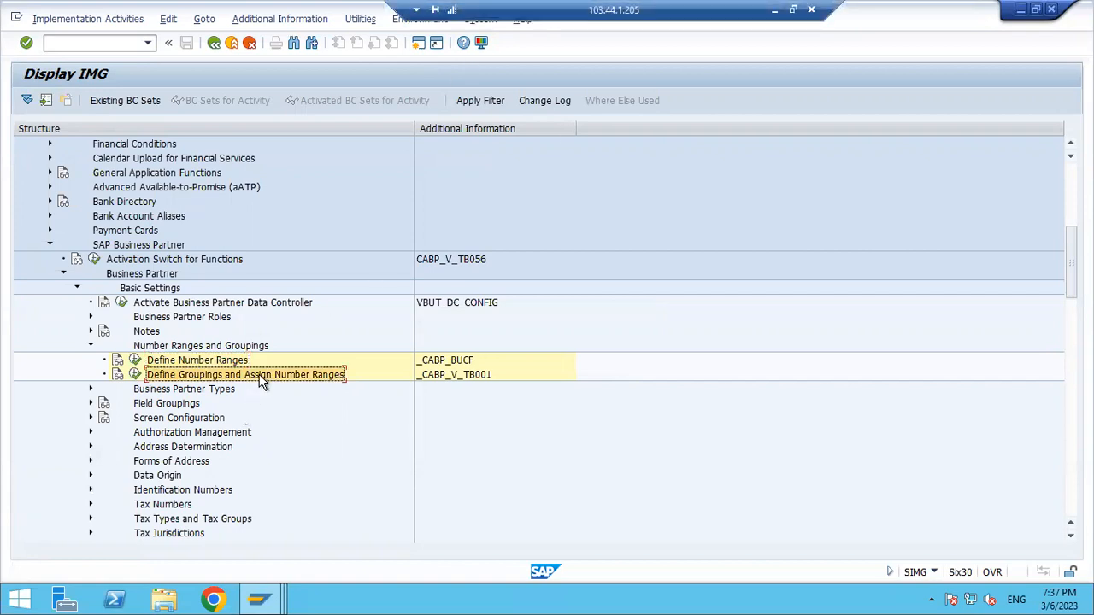
pyautogui.click(773, 12)
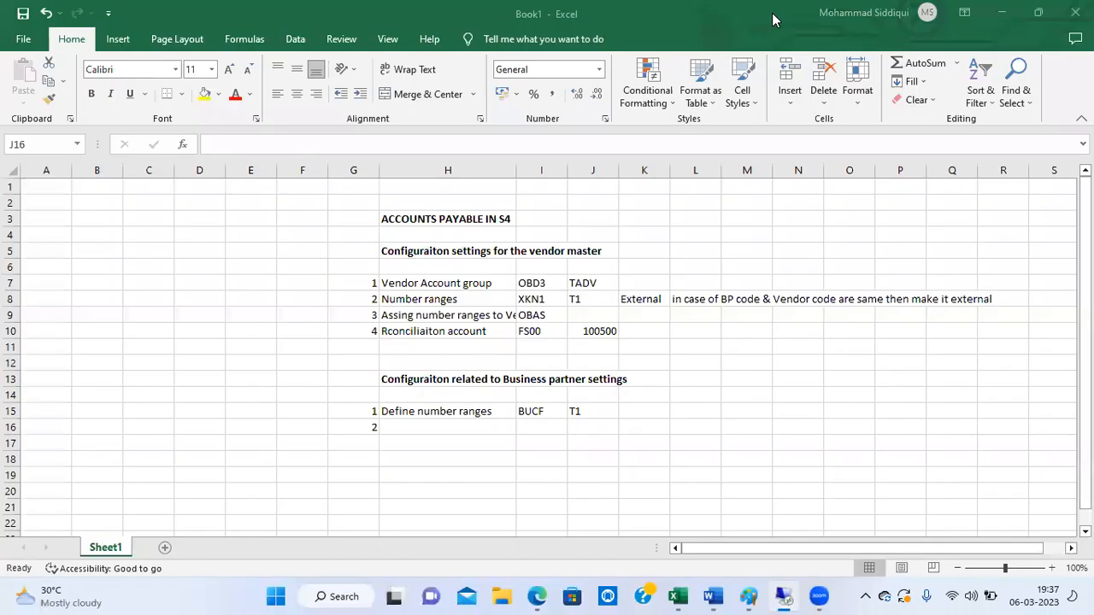
pyautogui.click(458, 318)
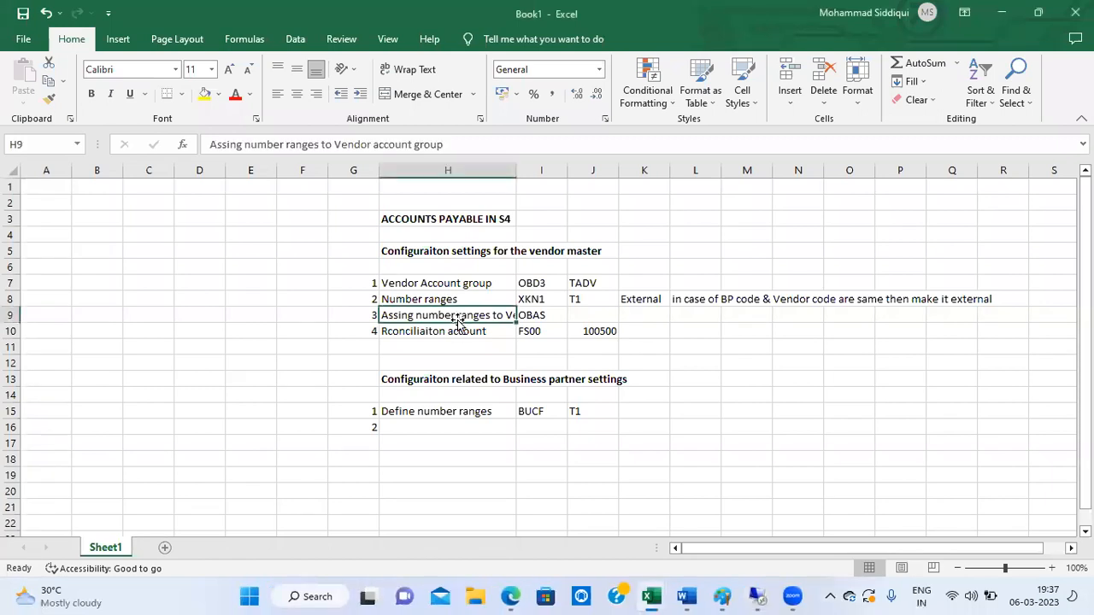
pyautogui.doubleClick(516, 165)
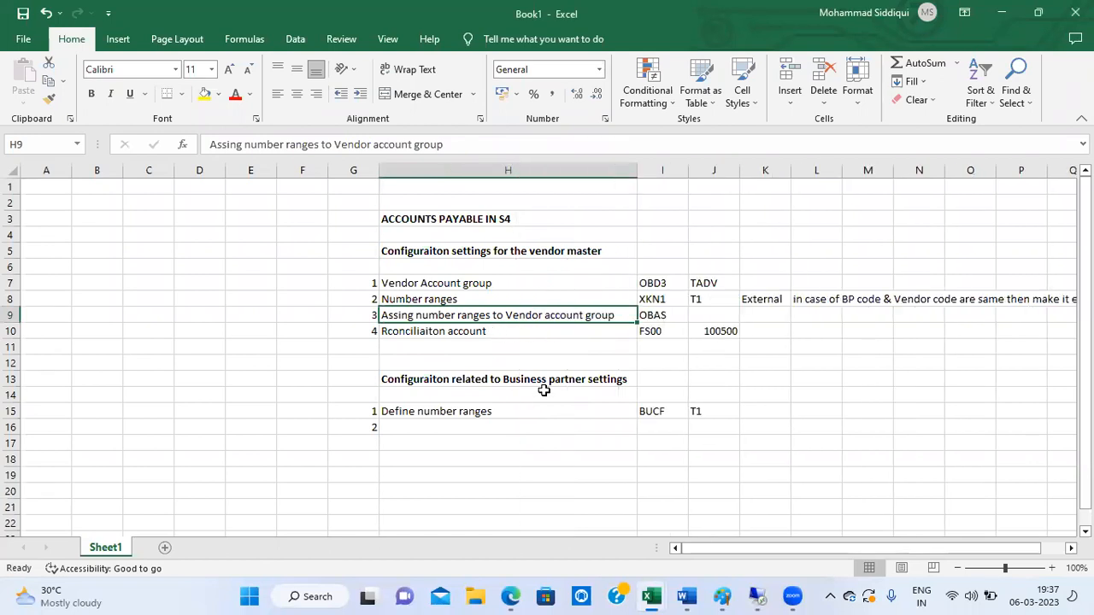
# Copy the activity name Define Groupings and Assign Number Ranges from the SAP implementation guide into cell H16 of the Excel workbook.
pyautogui.click(419, 429)
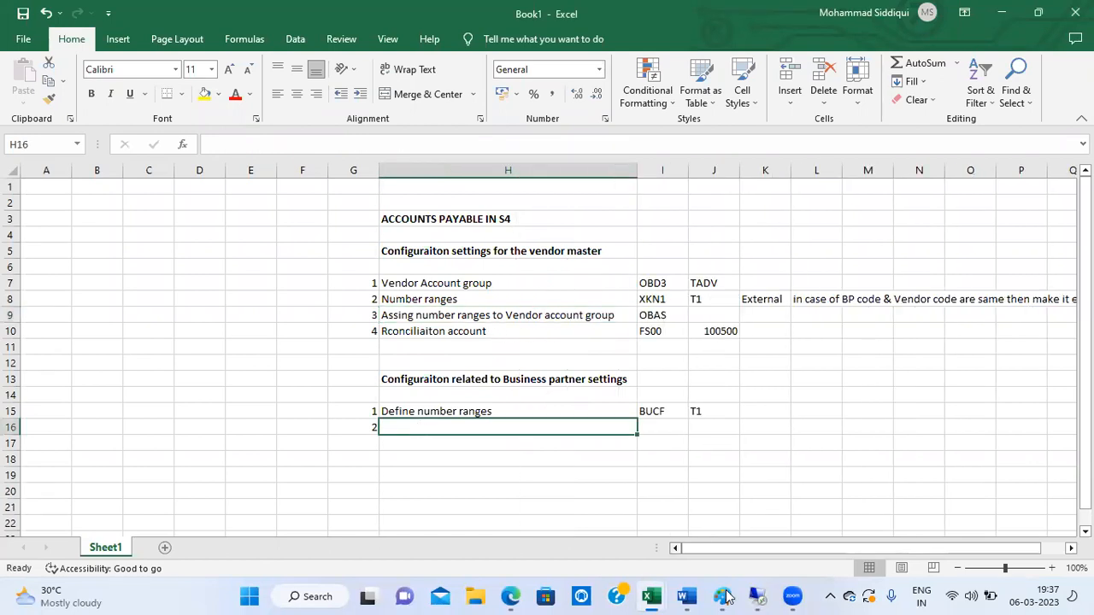
pyautogui.click(756, 598)
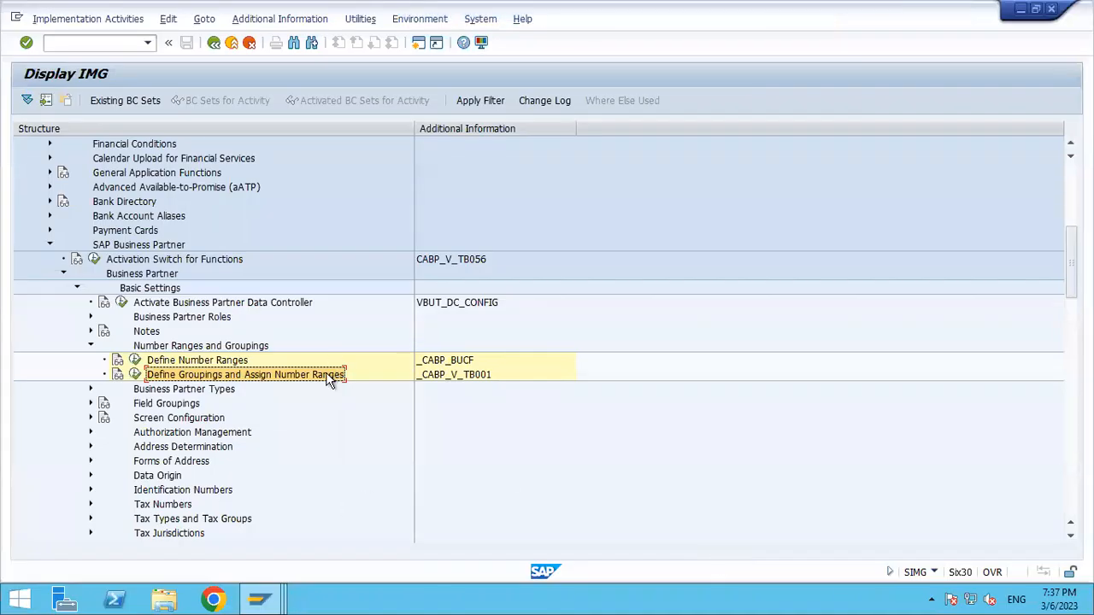
pyautogui.click(775, 9)
pyautogui.write('Define Groupings and Assign Number Ranges')
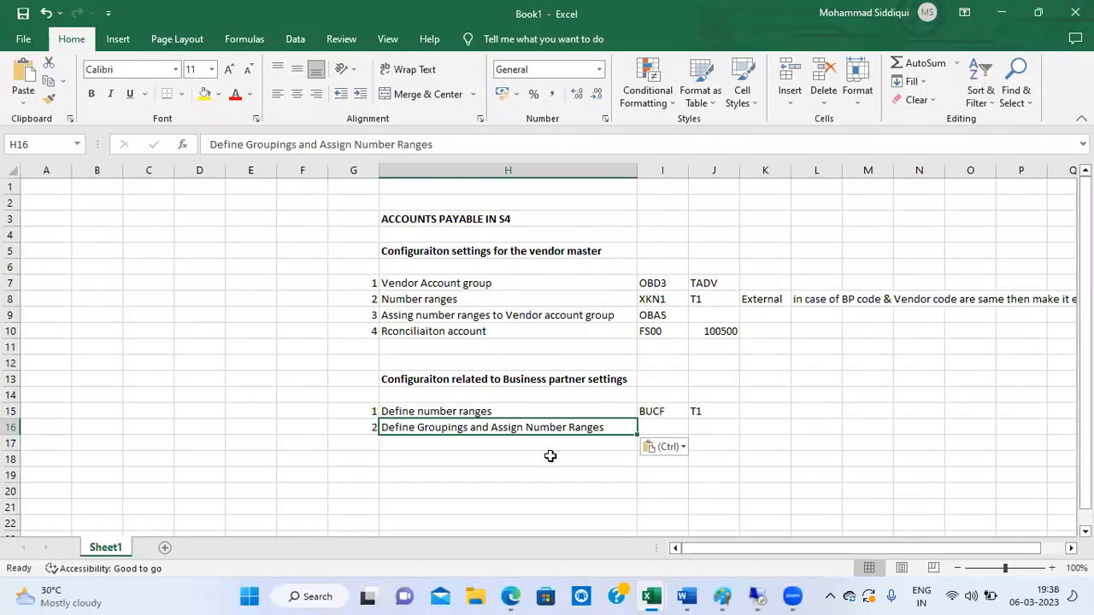
# Copy the activity's code _CABP_V_TB001 from SAP into cell I16 of the Excel workbook and widen column I to fit it.
pyautogui.click(451, 315)
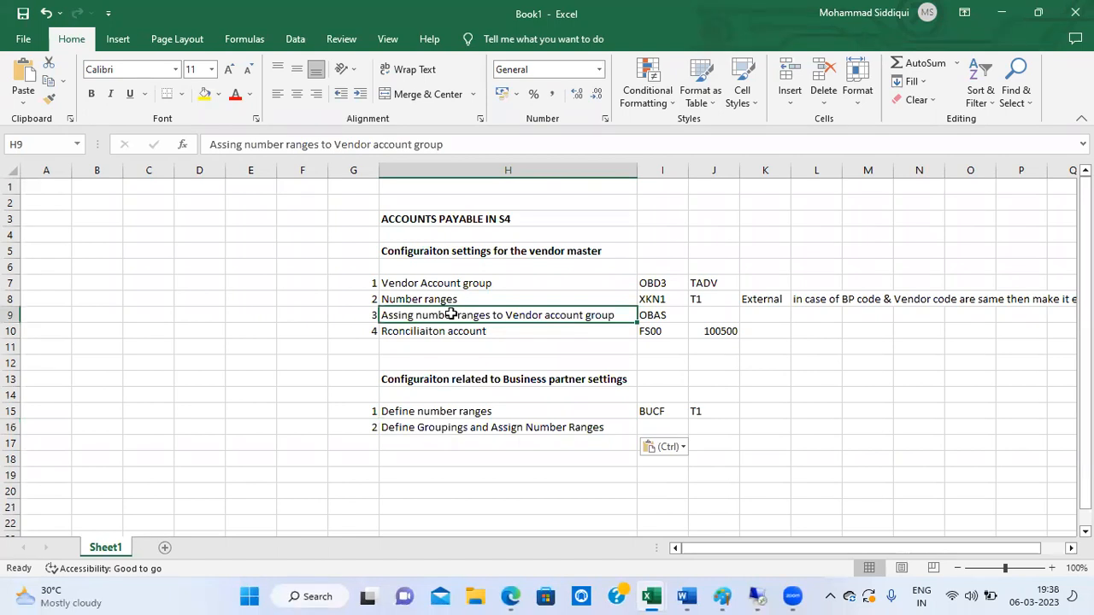
pyautogui.click(414, 428)
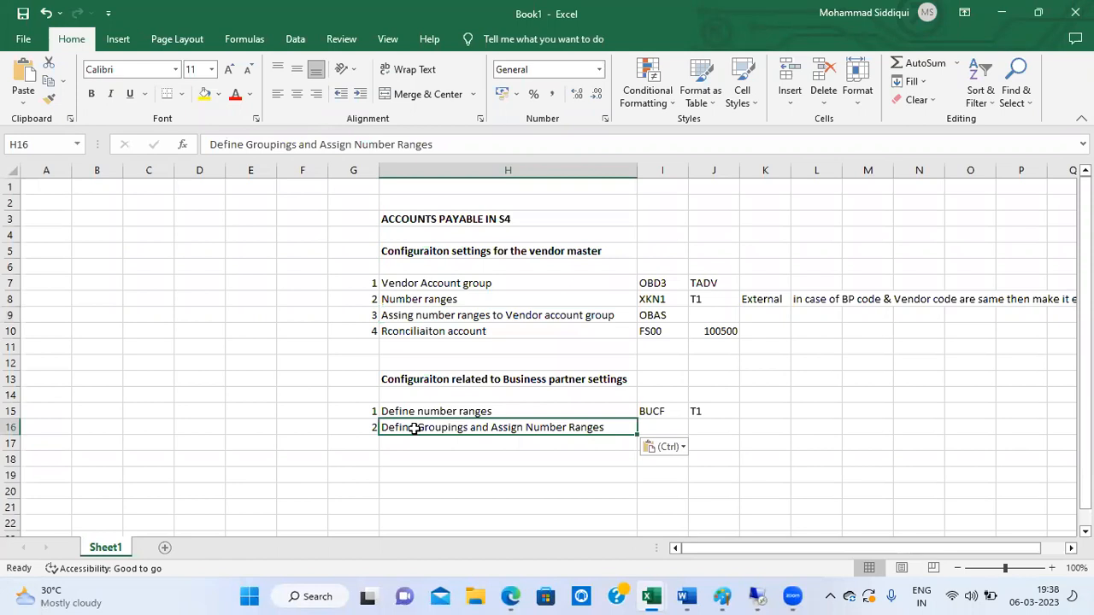
pyautogui.click(757, 598)
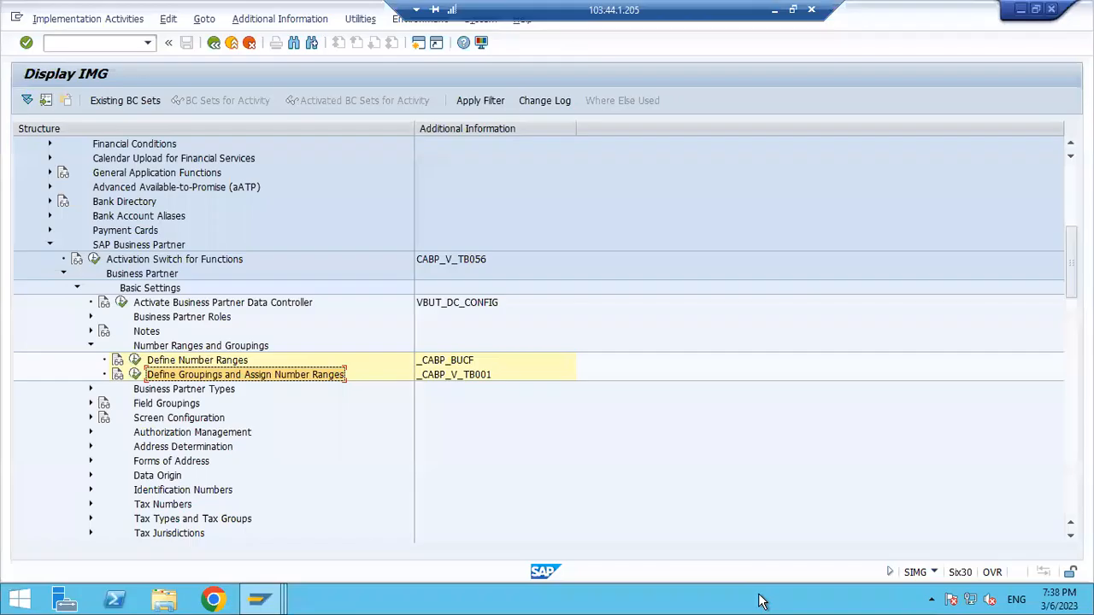
pyautogui.click(484, 375)
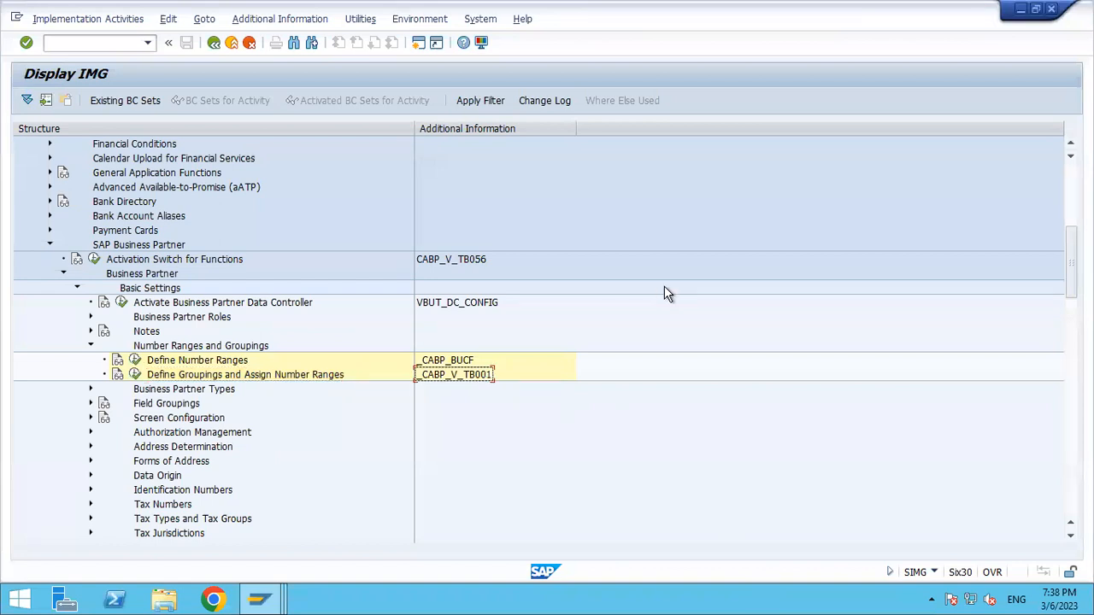
pyautogui.moveTo(621, 12)
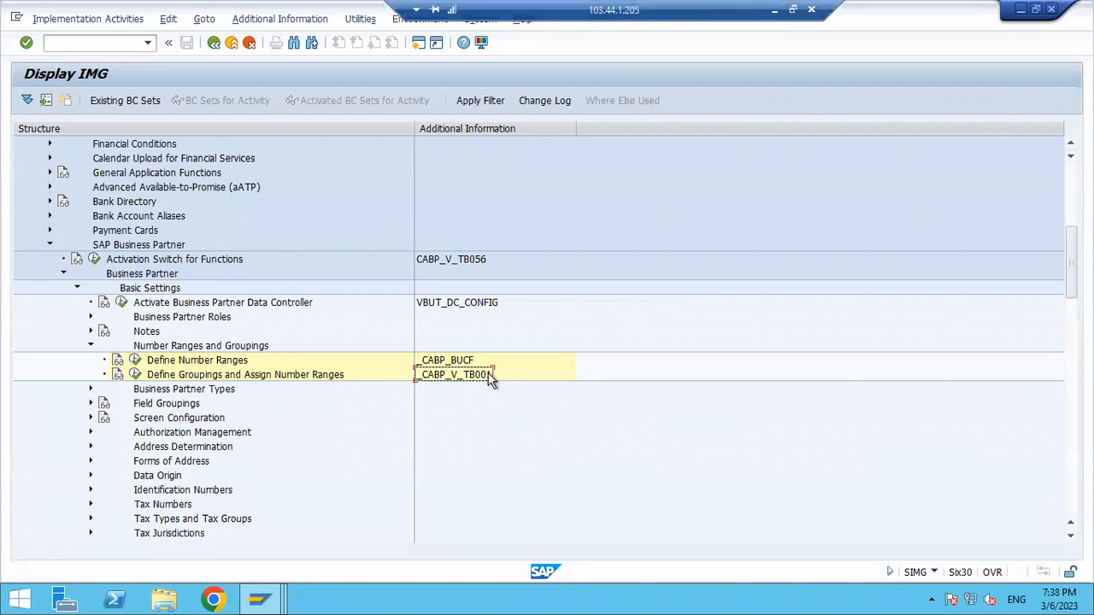
pyautogui.click(775, 9)
pyautogui.press('Right')
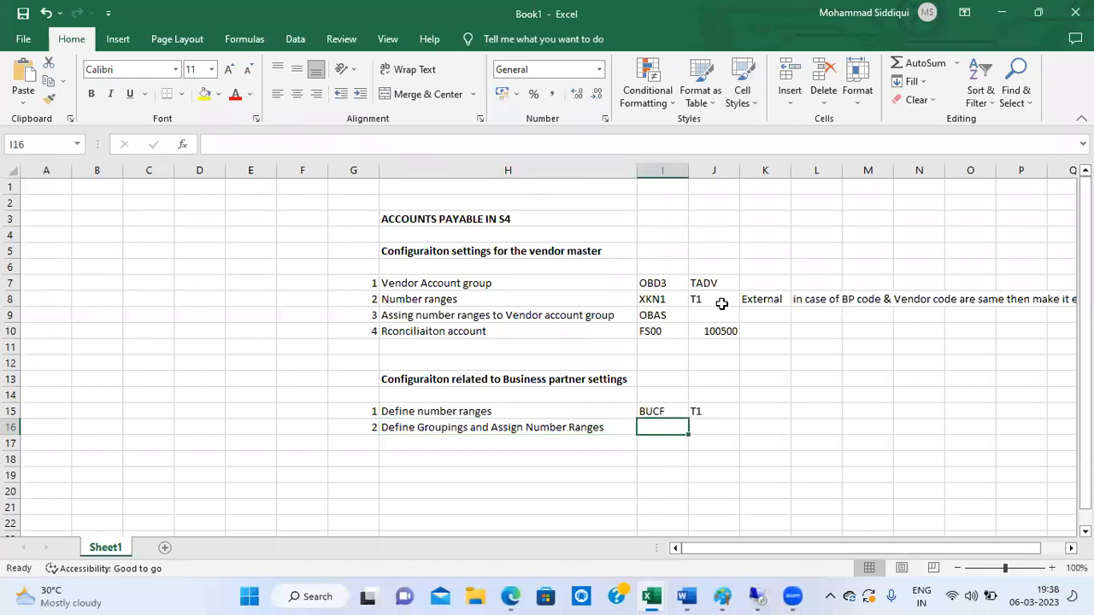
pyautogui.write('_CABP_V_TB001')
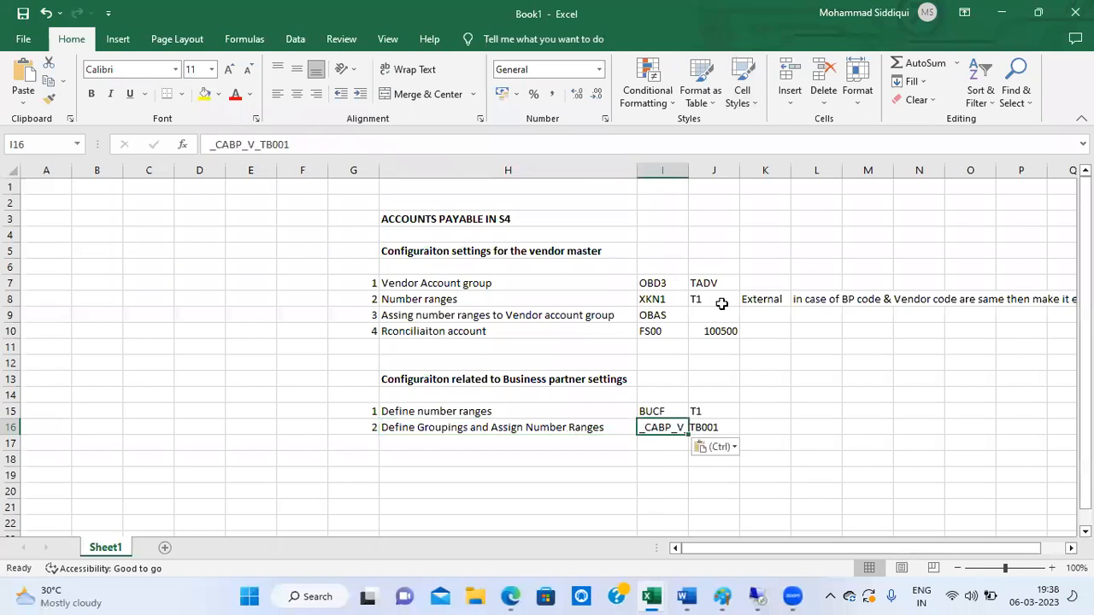
pyautogui.moveTo(689, 176); pyautogui.dragTo(689, 175)
pyautogui.doubleClick(689, 175)
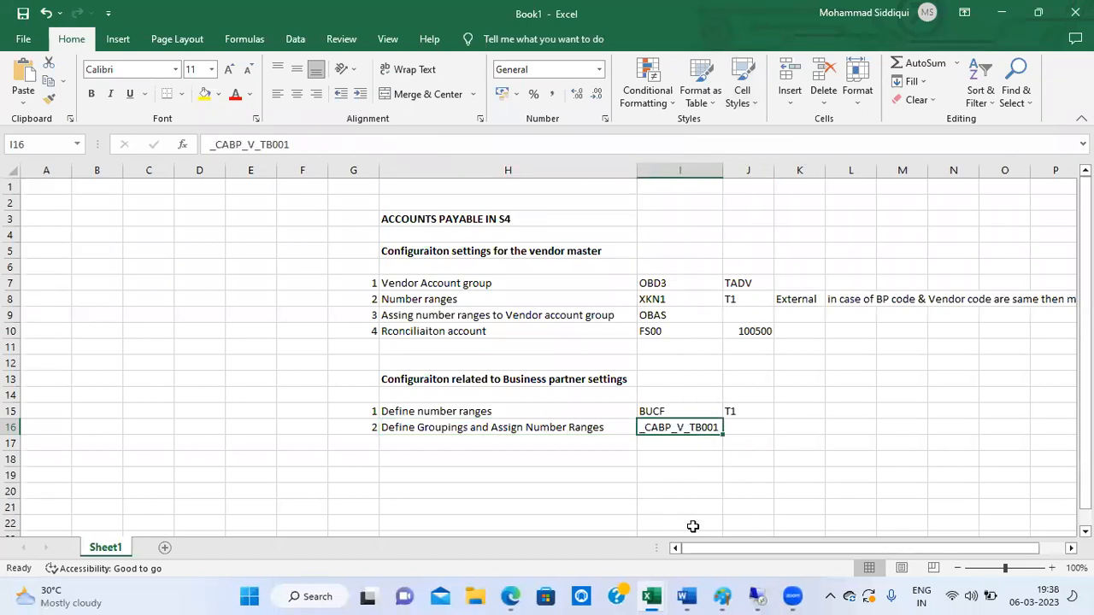
# Copy the account group TADV from cell J7 into J16 of the Define Groupings row.
pyautogui.click(754, 428)
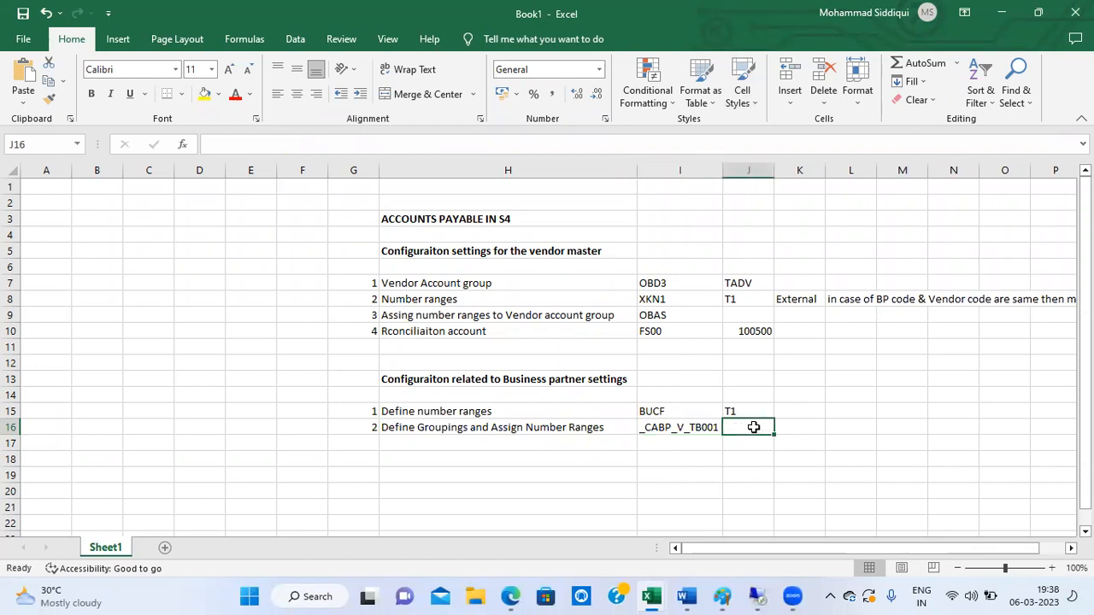
pyautogui.click(742, 281)
pyautogui.hotkey('ctrl', 'c')
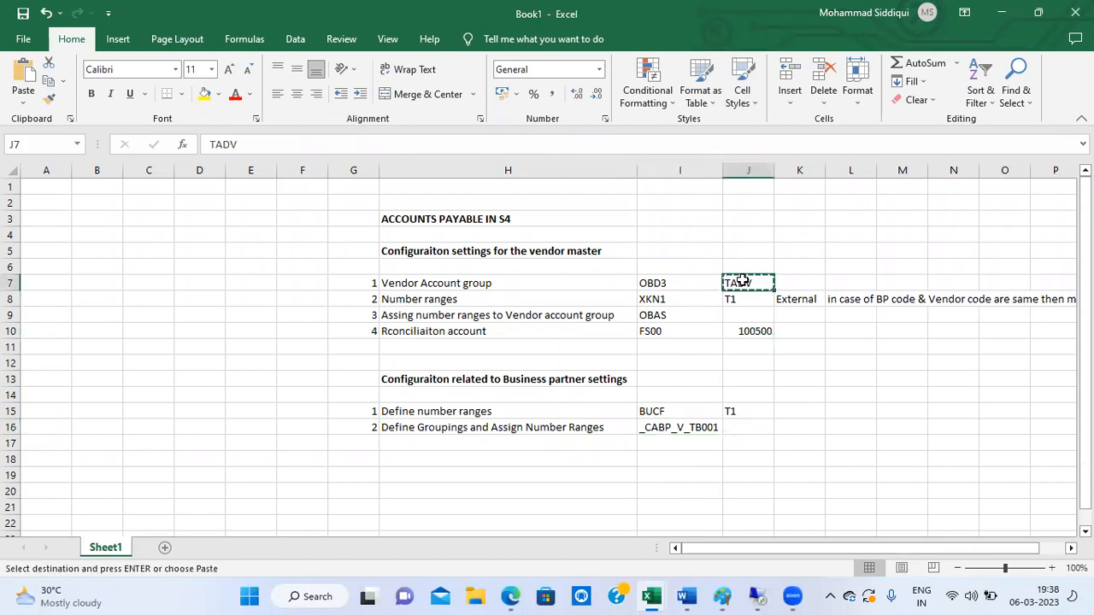
pyautogui.press('Down')
pyautogui.press('Down')
pyautogui.press('Down')
pyautogui.press('Down')
pyautogui.press('Down')
pyautogui.press('Down')
pyautogui.press('Down')
pyautogui.press('Down')
pyautogui.press('Down')
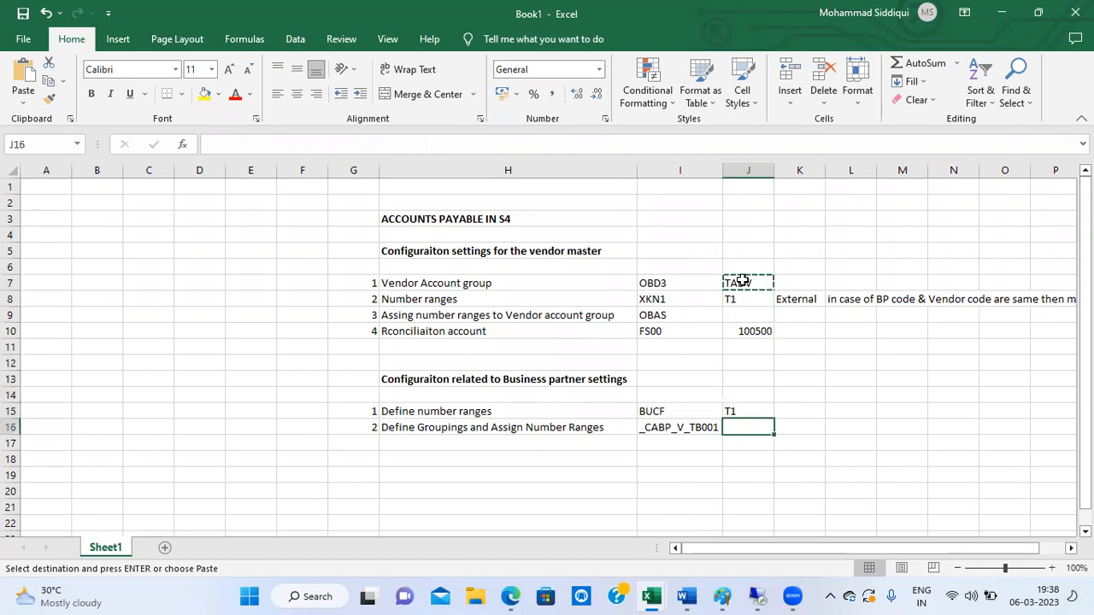
pyautogui.hotkey('ctrl', 'v')
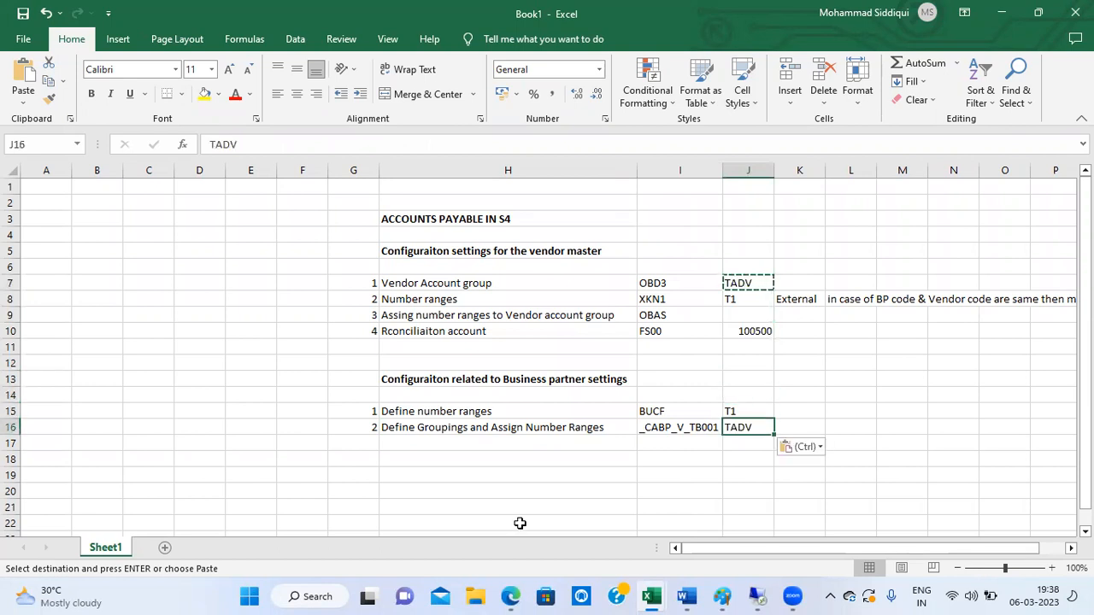
# Switch back to SAP, execute Define Groupings and Assign Number Ranges and start a new BP grouping entry.
pyautogui.click(757, 597)
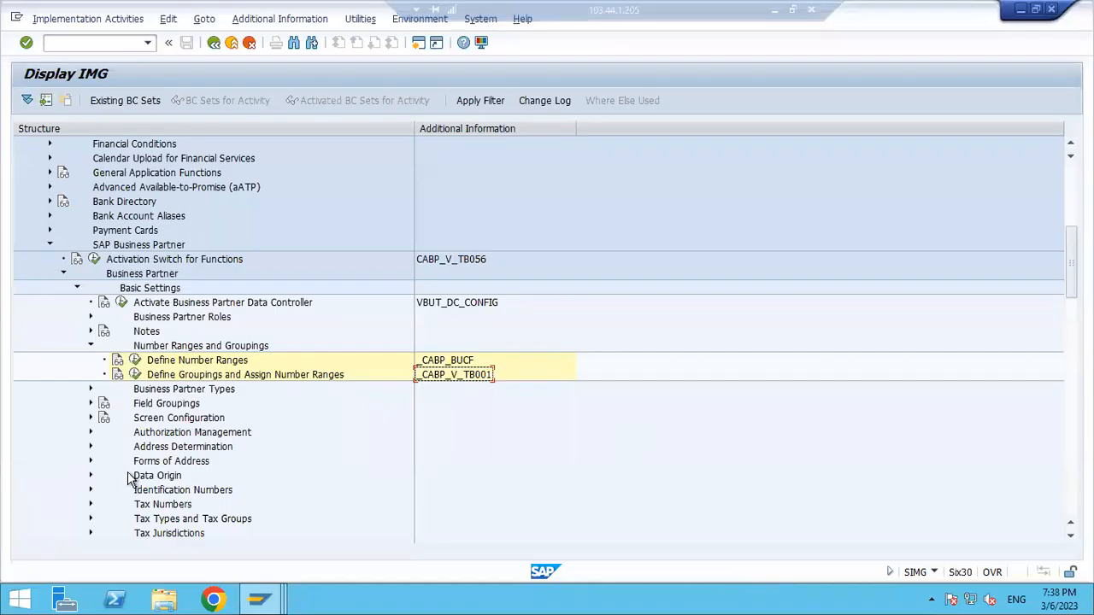
pyautogui.click(135, 376)
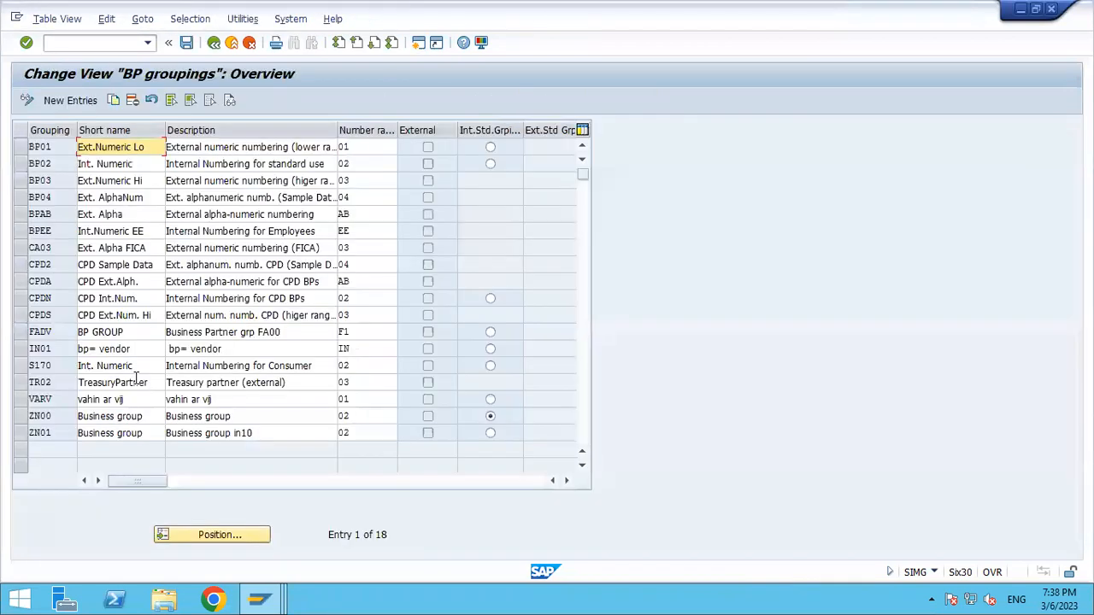
pyautogui.click(89, 101)
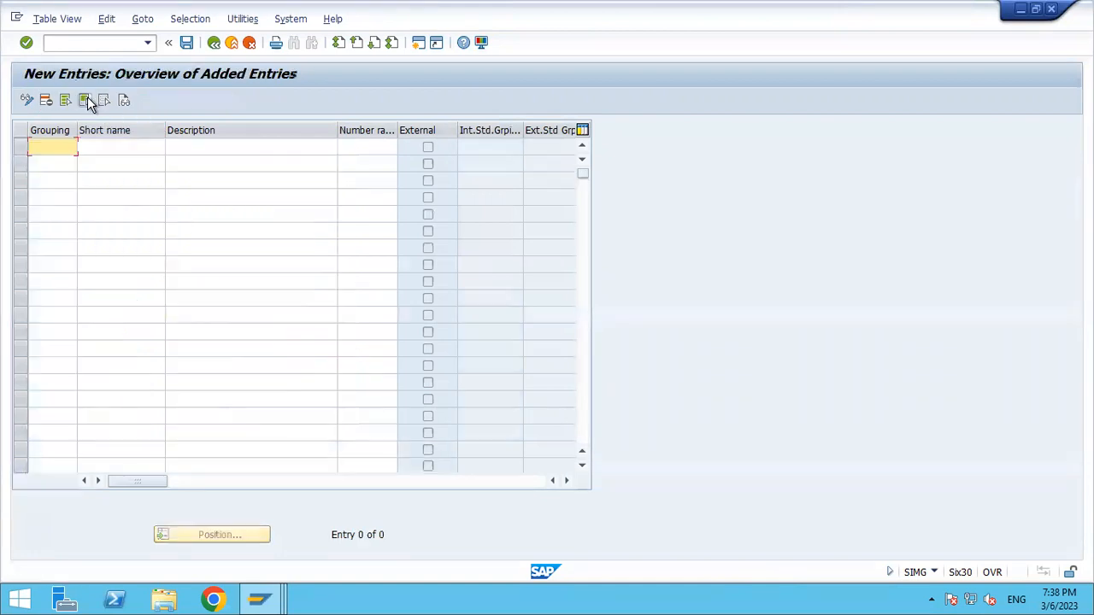
pyautogui.click(48, 157)
pyautogui.click(59, 147)
# Enter grouping TADV with short name BP GROUP TA00 and description Business Partner grp TA00.
pyautogui.write('TADV')
pyautogui.press('Tab')
pyautogui.write('BP ')
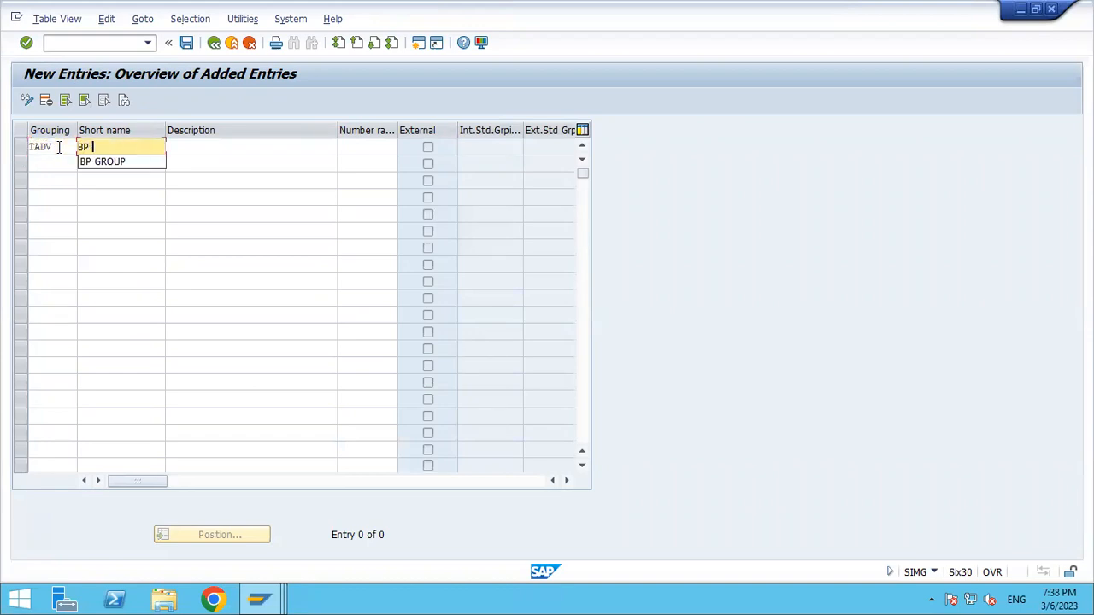
pyautogui.write('GROUP ')
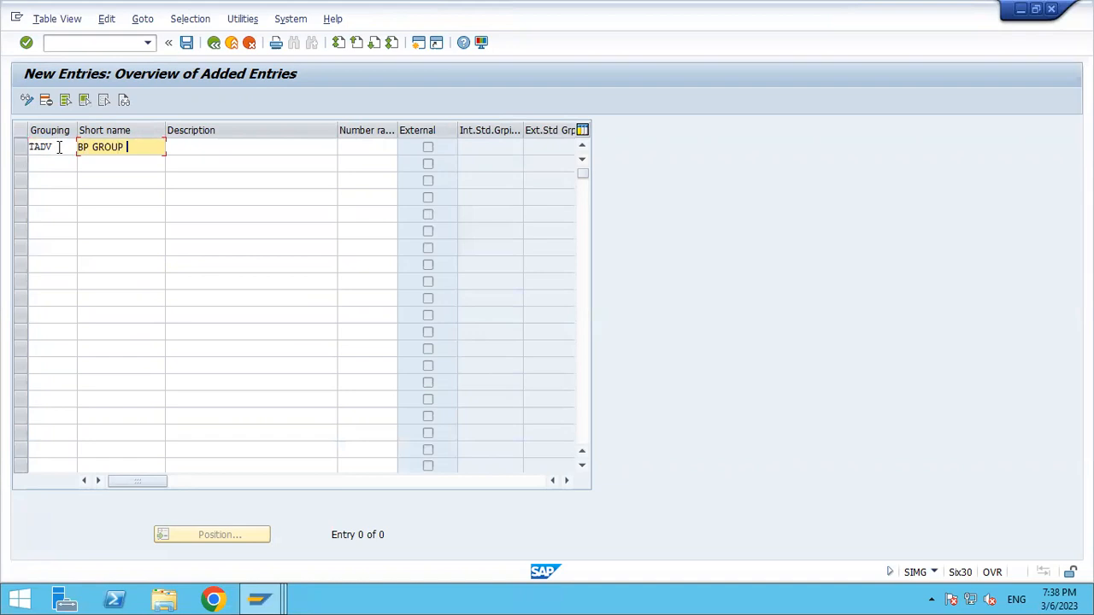
pyautogui.write('TA00')
pyautogui.press('Tab')
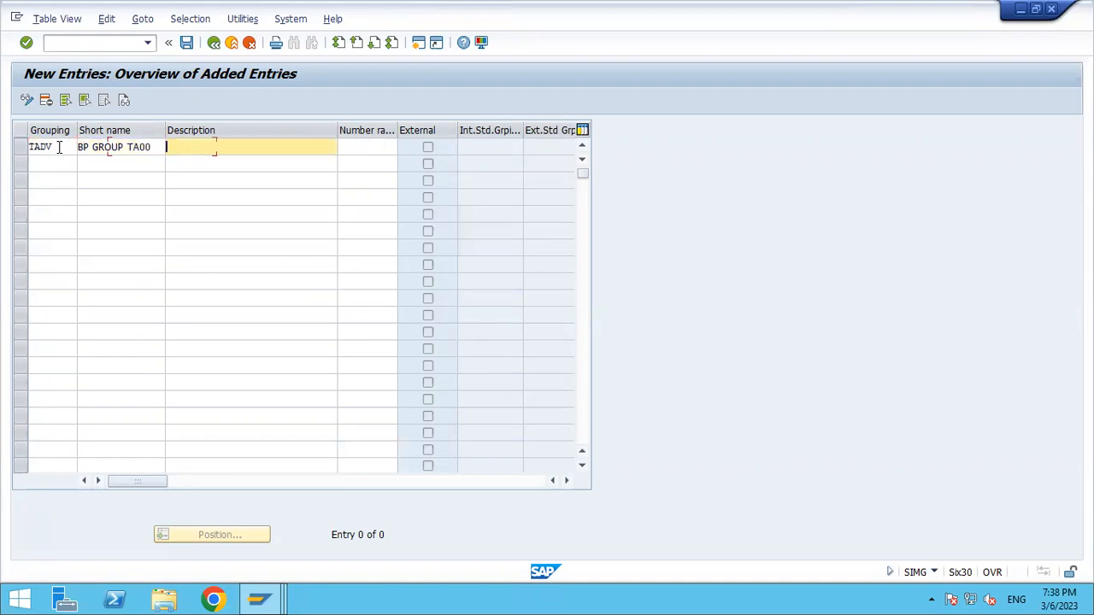
pyautogui.write('BP')
pyautogui.press('BackSpace')
pyautogui.press('BackSpace')
pyautogui.press('Down')
pyautogui.press('Return')
pyautogui.press('BackSpace')
pyautogui.press('BackSpace')
pyautogui.press('BackSpace')
pyautogui.press('BackSpace')
pyautogui.write('TA')
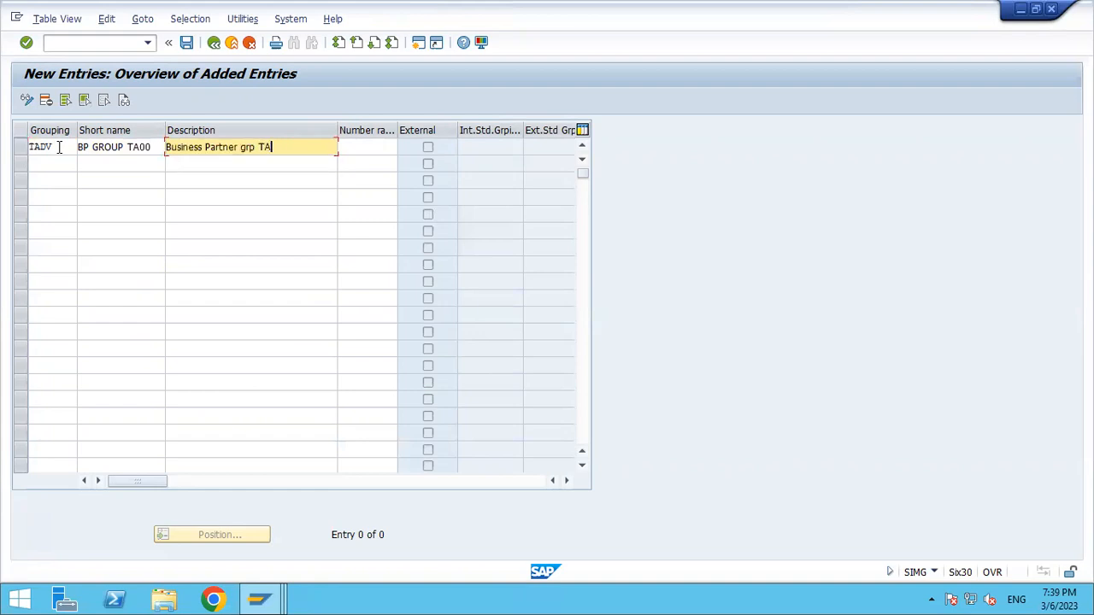
pyautogui.write('00')
# Assign number range T1 to the TADV grouping from the list of available ranges.
pyautogui.click(383, 146)
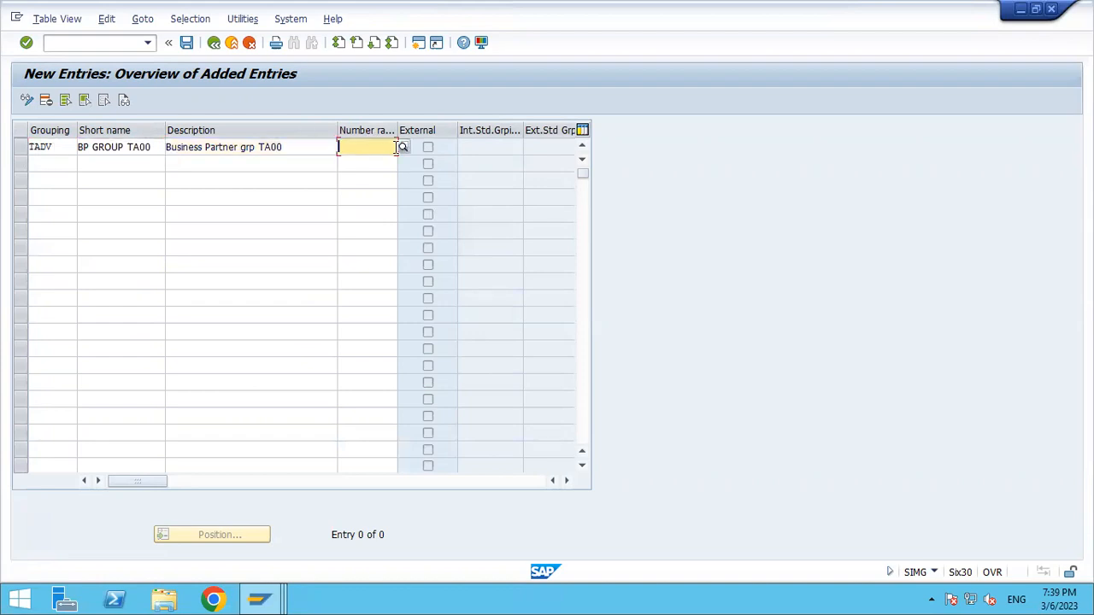
pyautogui.click(402, 148)
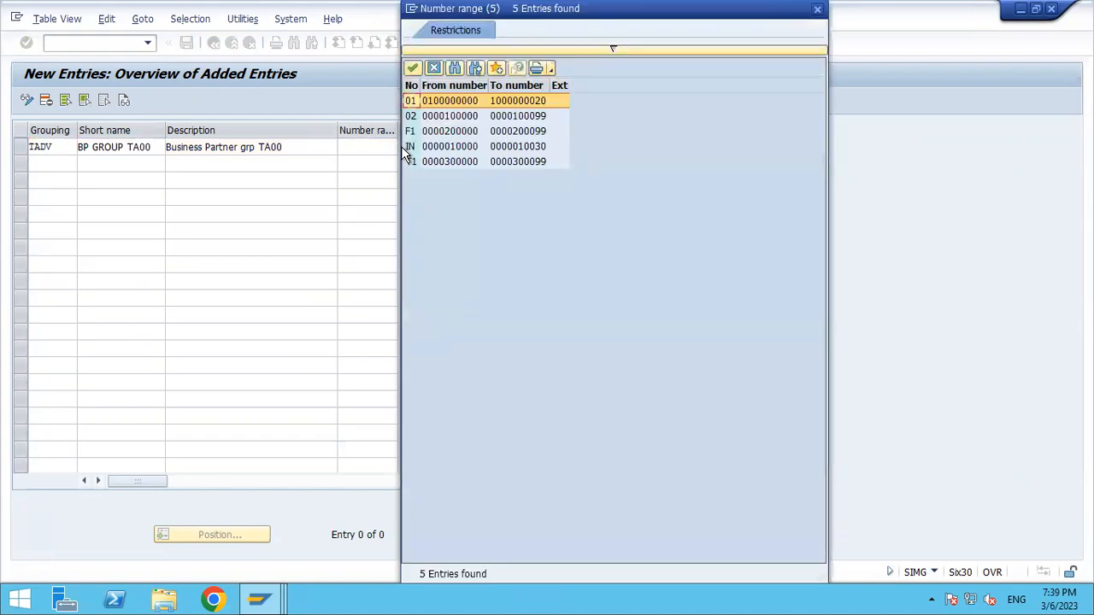
pyautogui.click(418, 165)
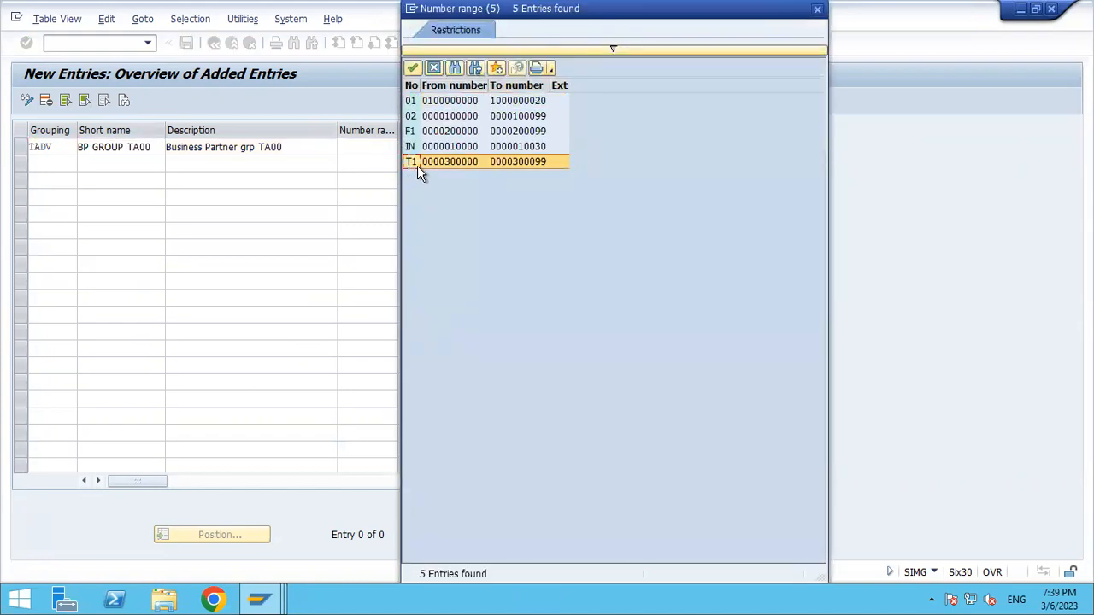
pyautogui.doubleClick(417, 165)
pyautogui.press('Return')
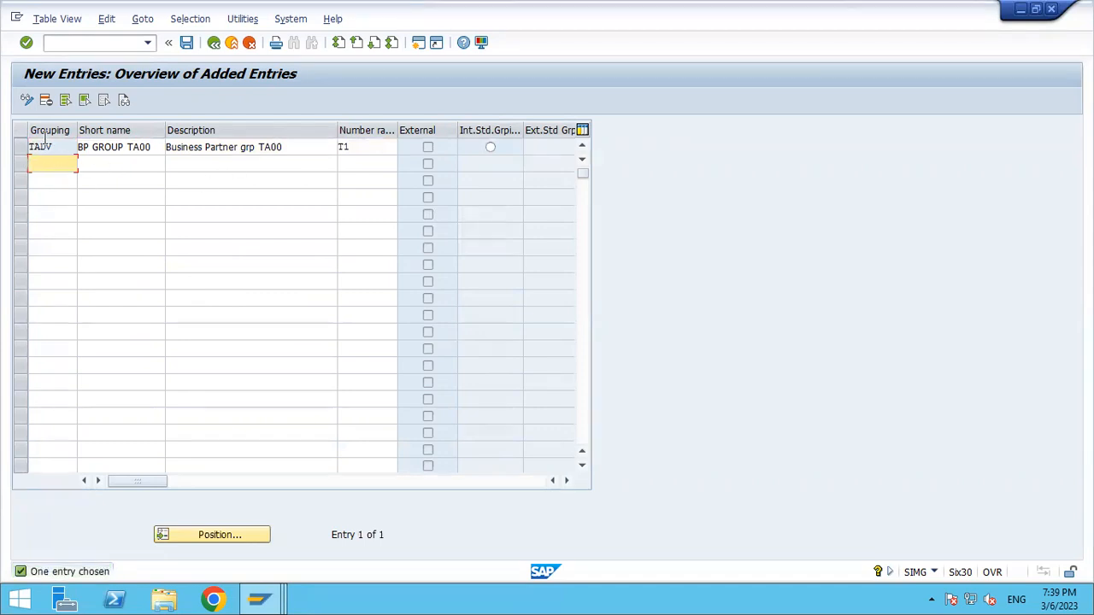
# Save the new TADV grouping and accept the proposed customizing request Pixar group basic settings.
pyautogui.click(372, 146)
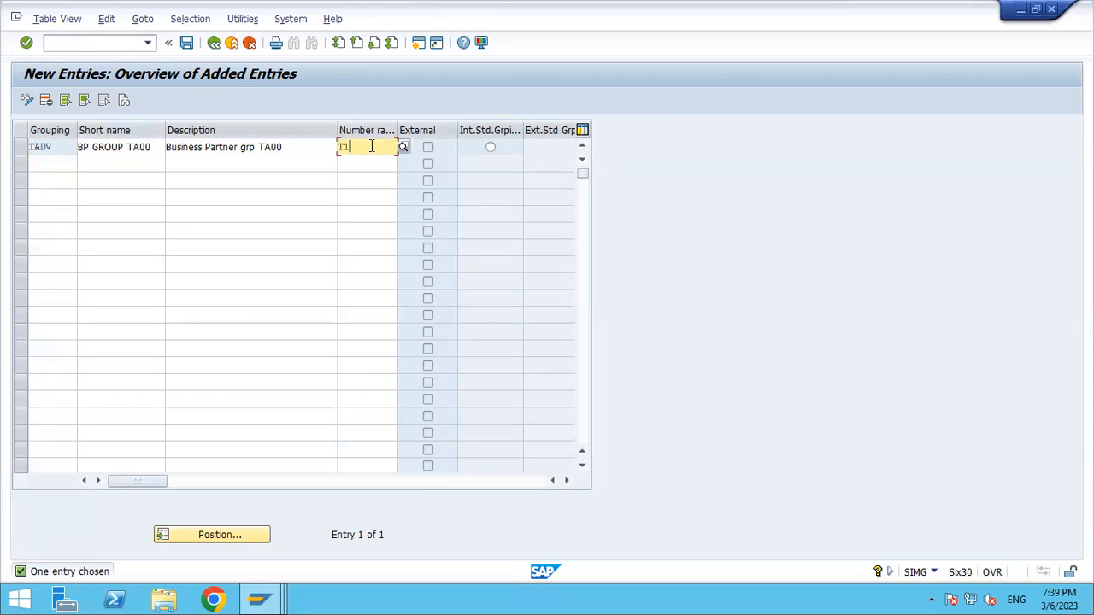
pyautogui.click(186, 42)
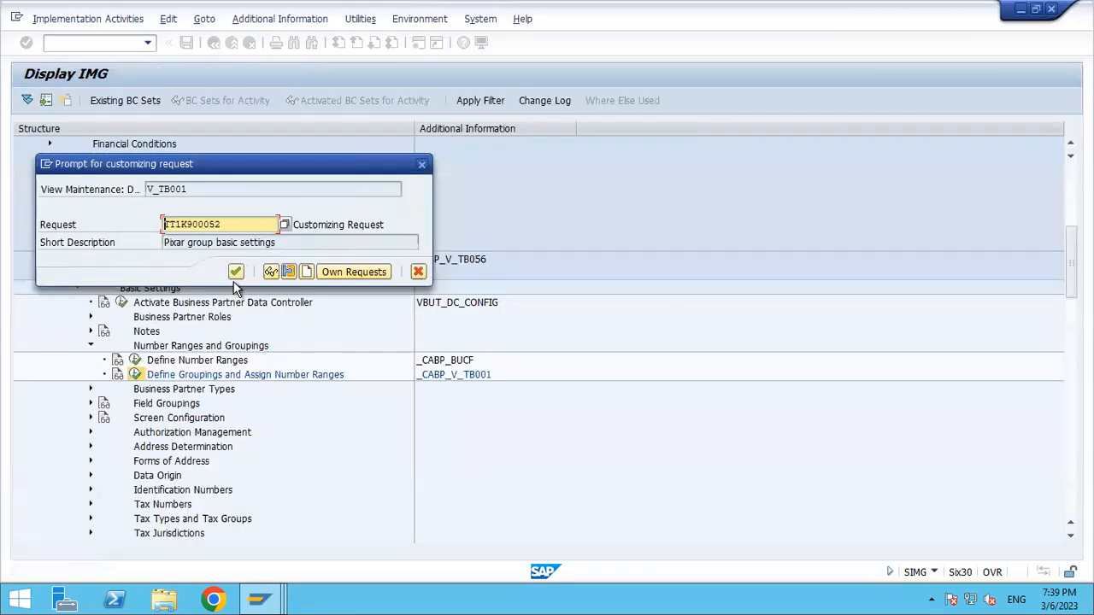
pyautogui.click(236, 271)
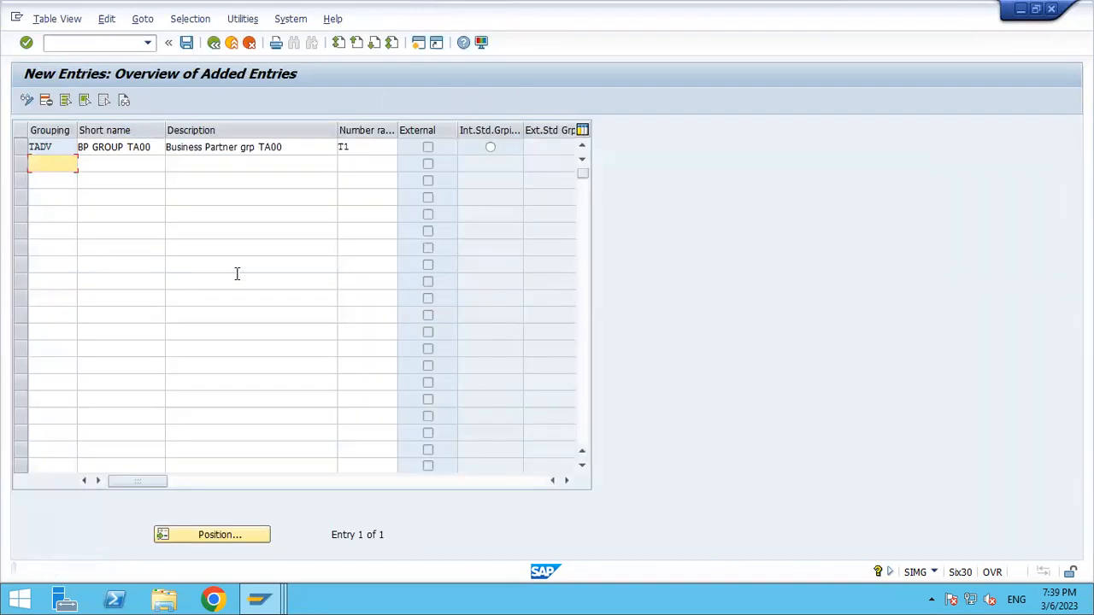
# Leave the groupings table, return to the IMG structure and expand the Master Data Synchronization node.
pyautogui.click(214, 43)
pyautogui.click(213, 42)
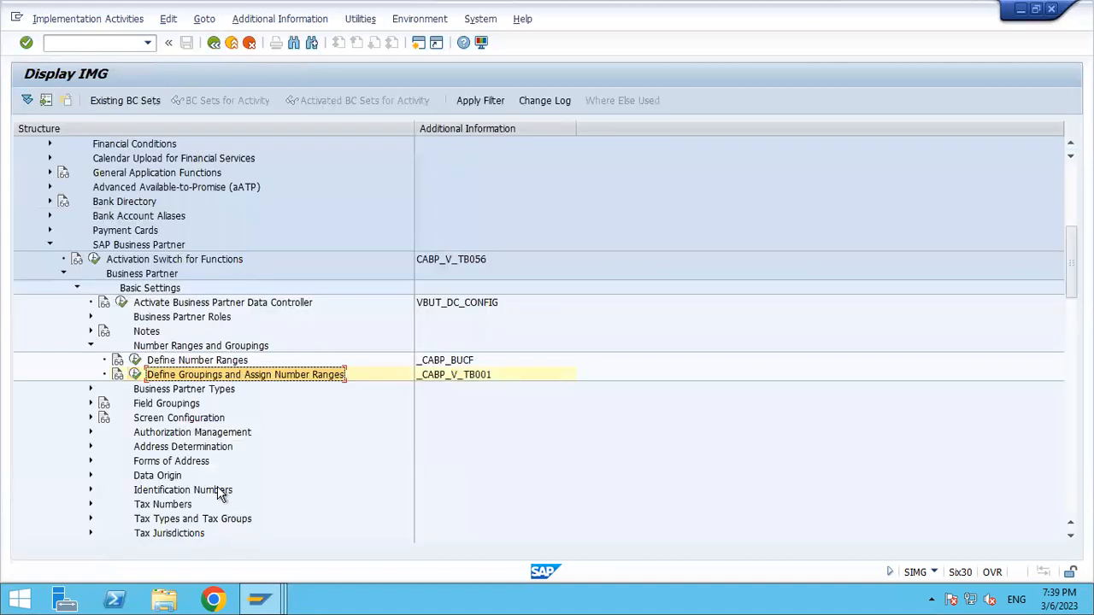
pyautogui.click(192, 450)
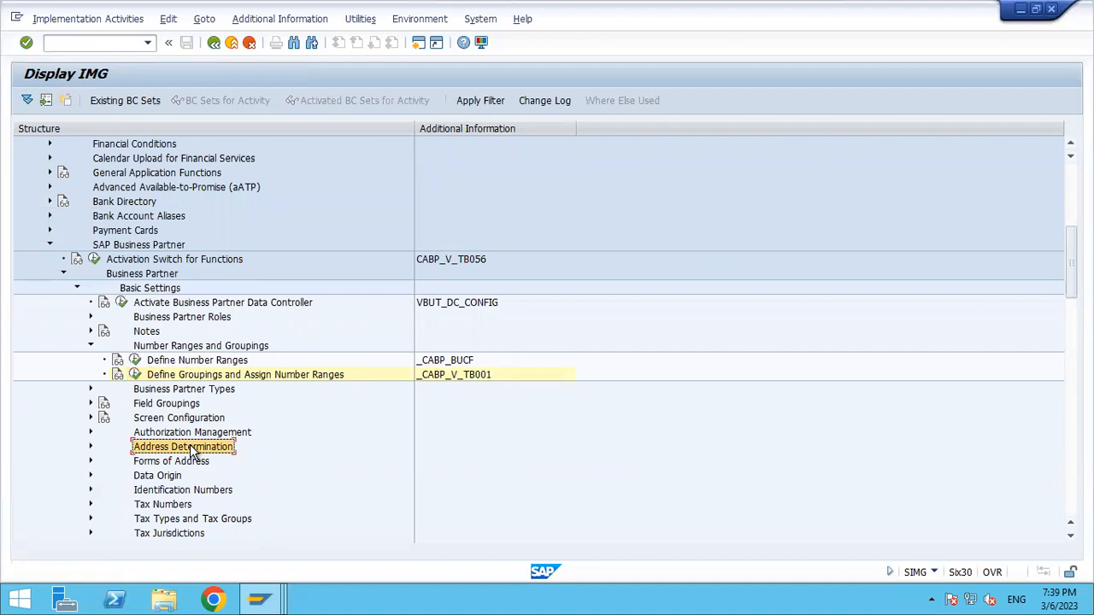
pyautogui.press('Down')
pyautogui.press('Down')
pyautogui.press('Down')
pyautogui.press('Down')
pyautogui.press('Down')
pyautogui.press('Down')
pyautogui.press('Down')
pyautogui.press('Down')
pyautogui.press('Down')
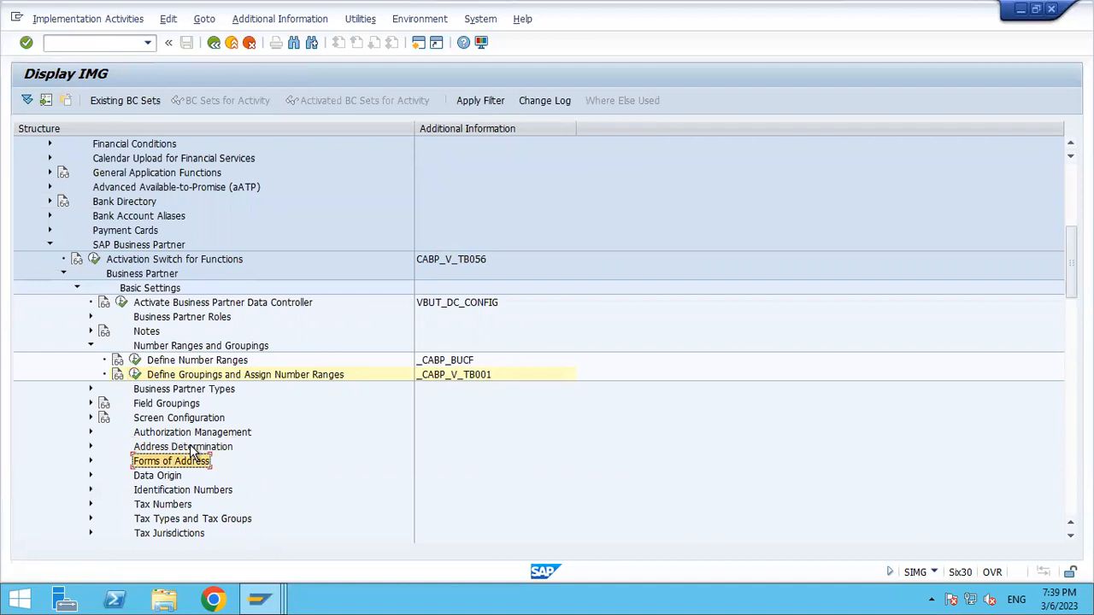
pyautogui.press('Down')
pyautogui.press('Down')
pyautogui.press('Down')
pyautogui.press('Down')
pyautogui.press('Down')
pyautogui.press('Down')
pyautogui.press('Down')
pyautogui.press('Down')
pyautogui.press('Down')
pyautogui.press('Down')
pyautogui.press('Down')
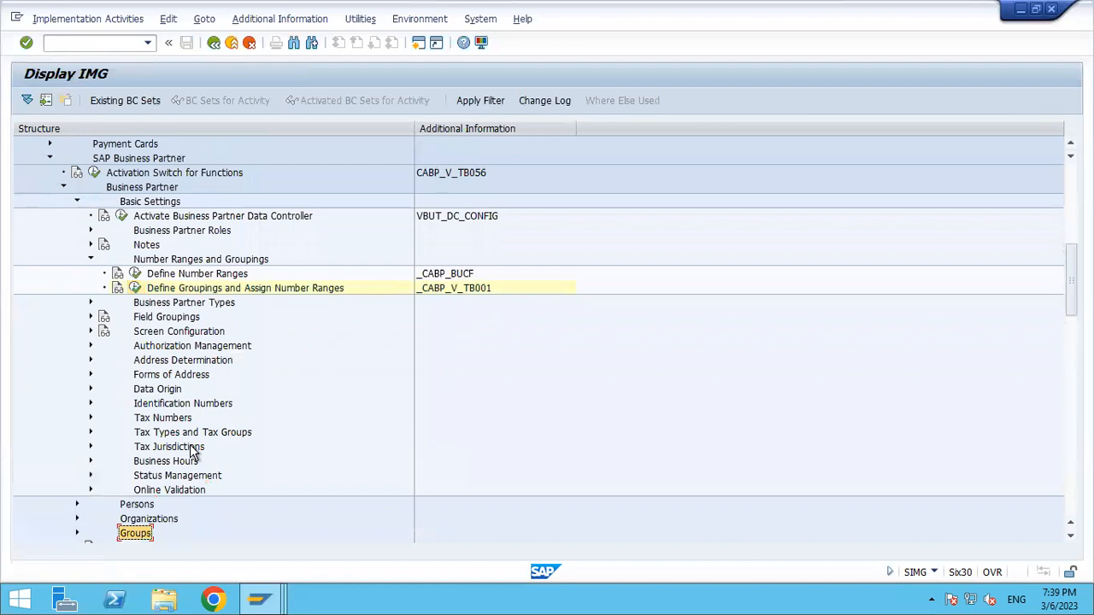
pyautogui.press('Down')
pyautogui.press('Down')
pyautogui.press('Down')
pyautogui.press('Down')
pyautogui.press('Down')
pyautogui.press('Down')
pyautogui.press('Down')
pyautogui.press('Down')
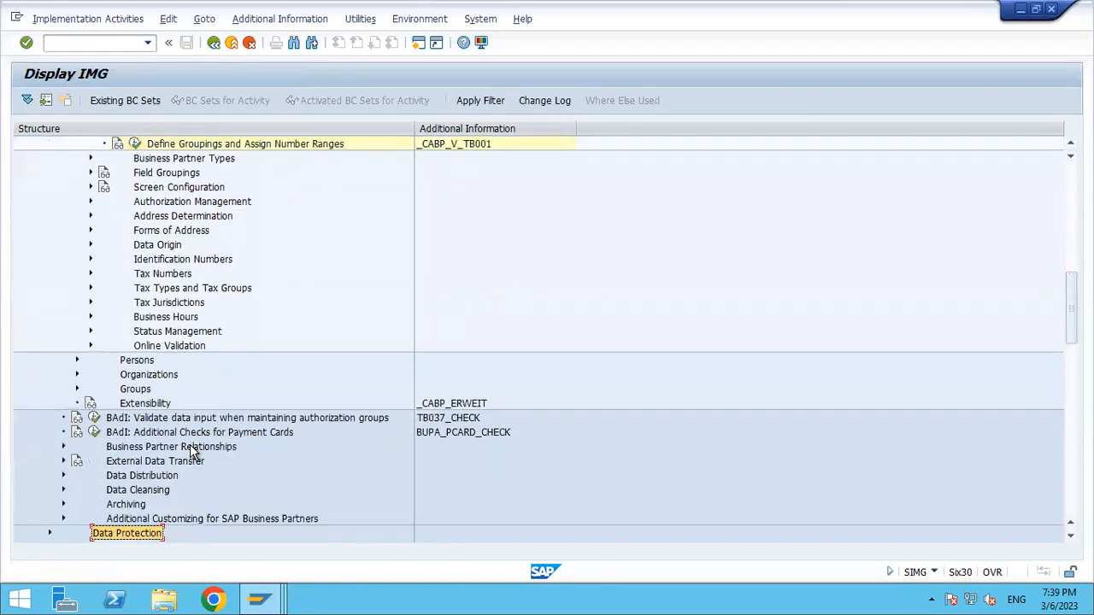
pyautogui.press('Up')
pyautogui.press('Up')
pyautogui.press('Up')
pyautogui.press('Up')
pyautogui.press('Up')
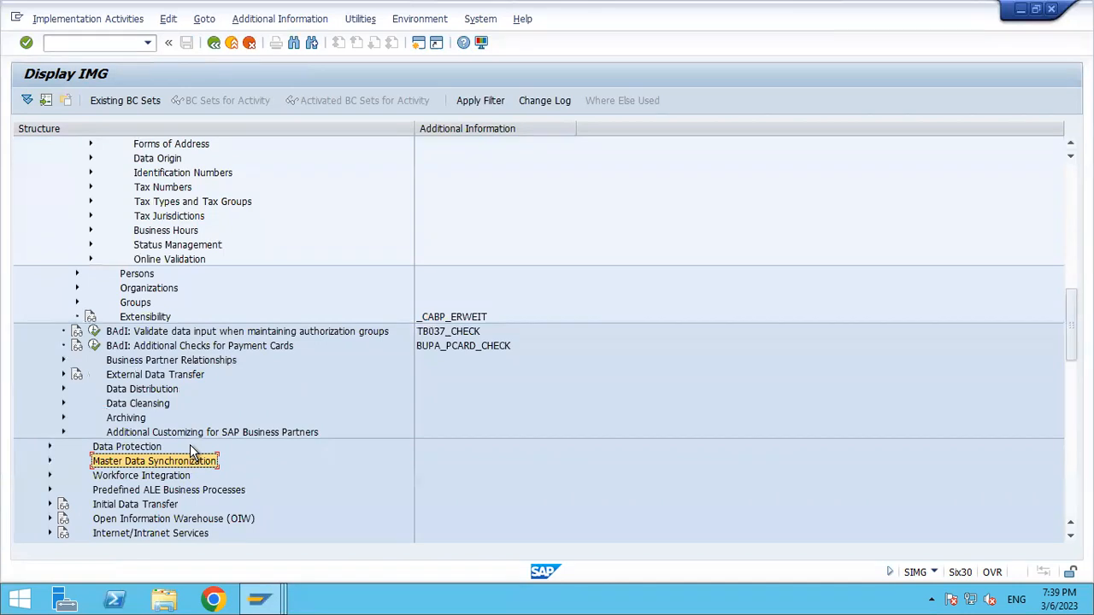
pyautogui.press('Right')
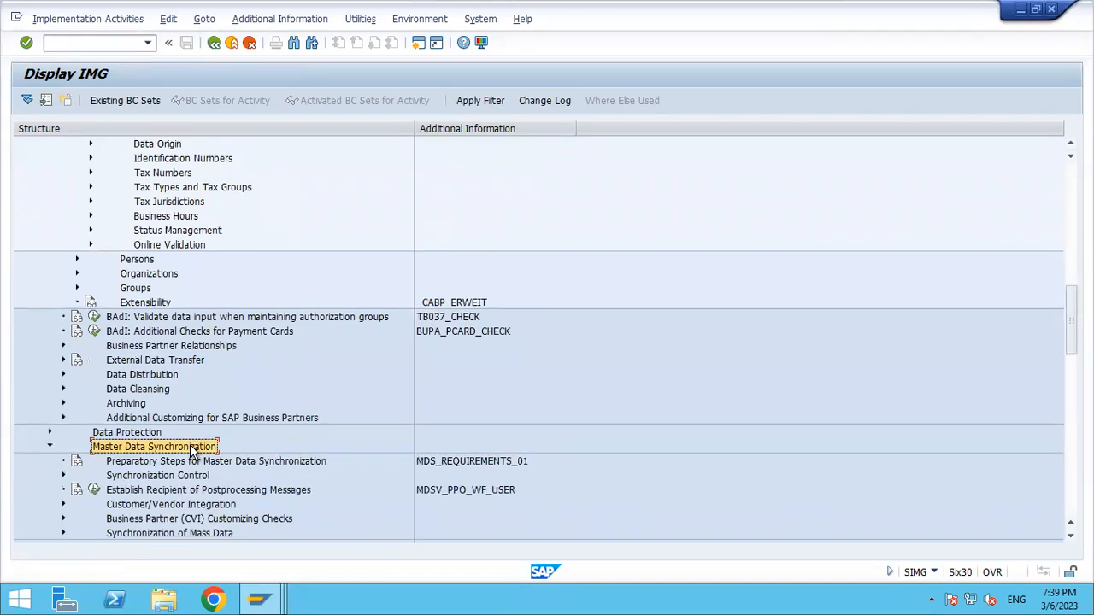
# Expand Customer/Vendor Integration under Master Data Synchronization.
pyautogui.press('Down')
pyautogui.press('Down')
pyautogui.press('Down')
pyautogui.press('Down')
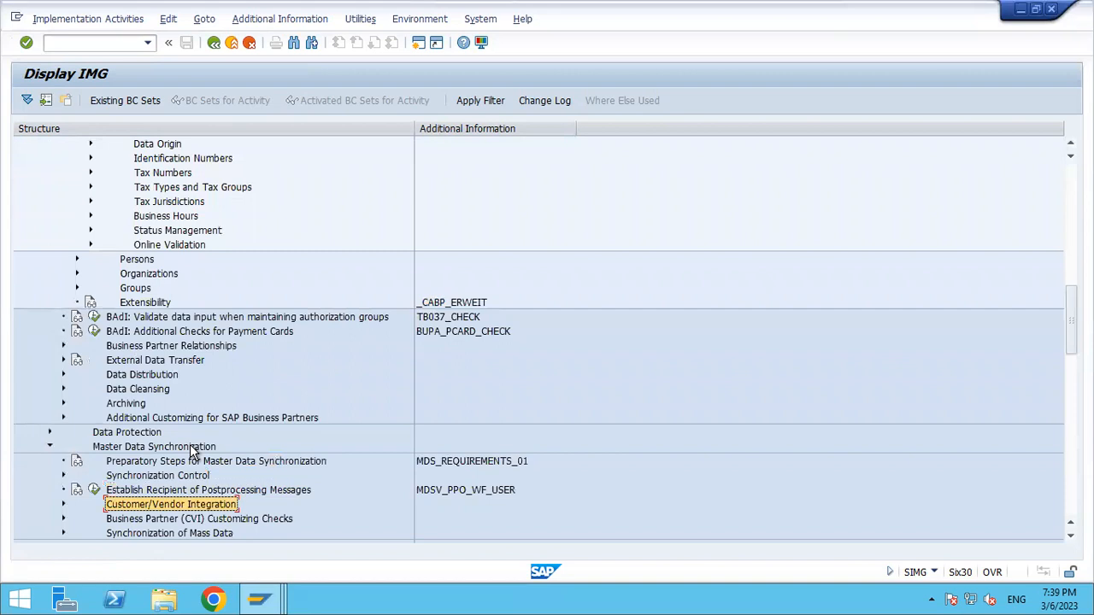
pyautogui.press('Right')
pyautogui.press('Down')
pyautogui.press('Down')
pyautogui.press('Down')
pyautogui.press('Down')
pyautogui.press('Down')
pyautogui.press('Down')
pyautogui.press('Down')
pyautogui.press('Up')
pyautogui.press('Up')
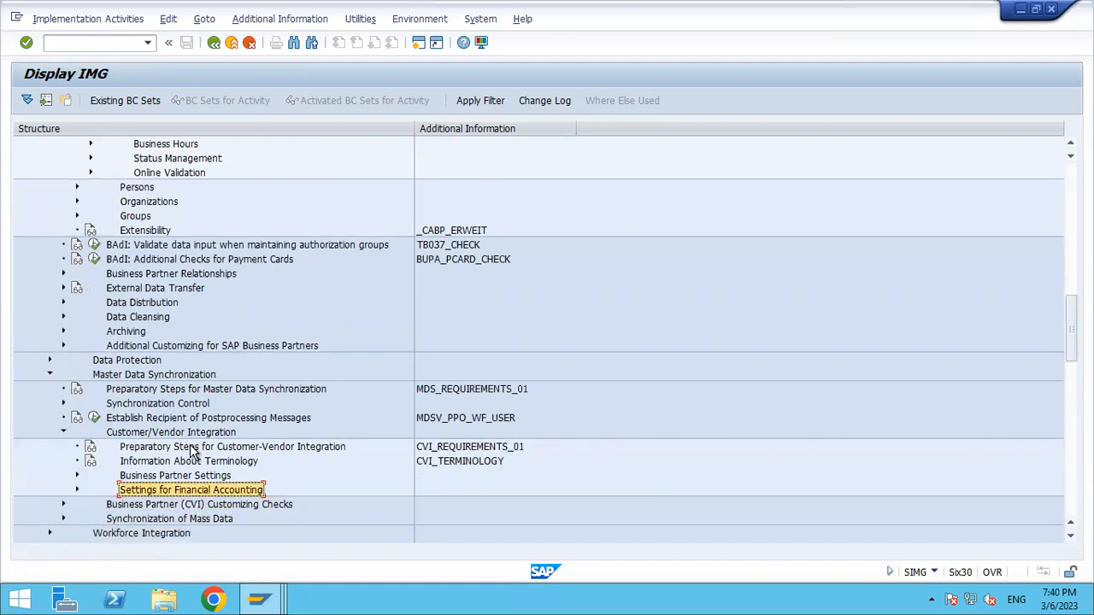
pyautogui.press('Right')
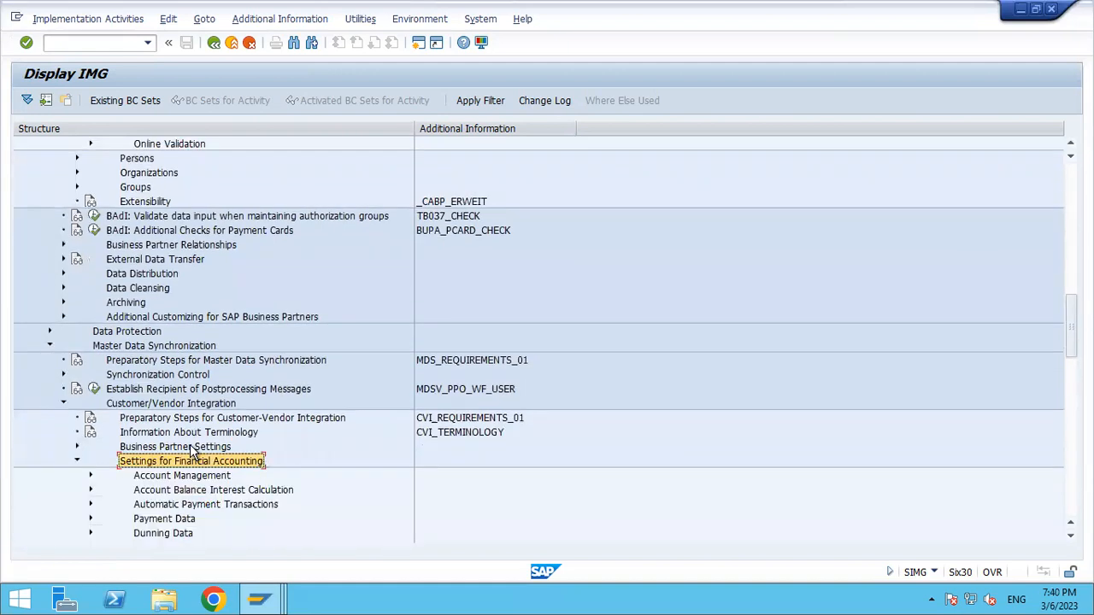
pyautogui.press('Down')
pyautogui.press('Down')
pyautogui.press('Down')
pyautogui.press('Down')
pyautogui.press('Down')
pyautogui.press('Down')
pyautogui.press('Down')
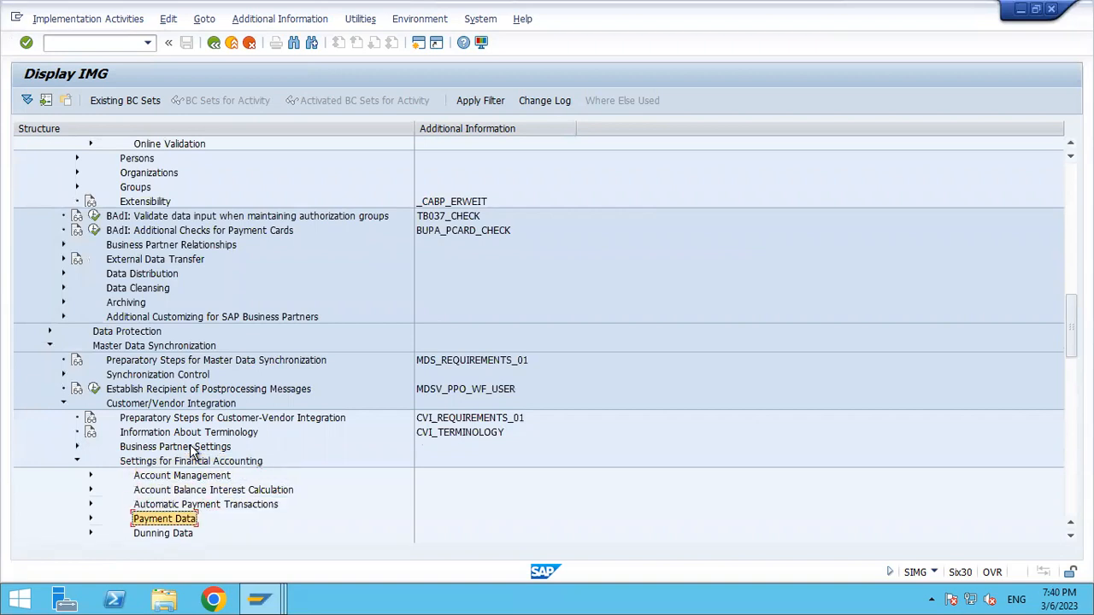
pyautogui.press('Up')
pyautogui.press('Up')
pyautogui.press('Up')
pyautogui.press('Up')
pyautogui.press('Up')
pyautogui.press('Up')
pyautogui.press('Up')
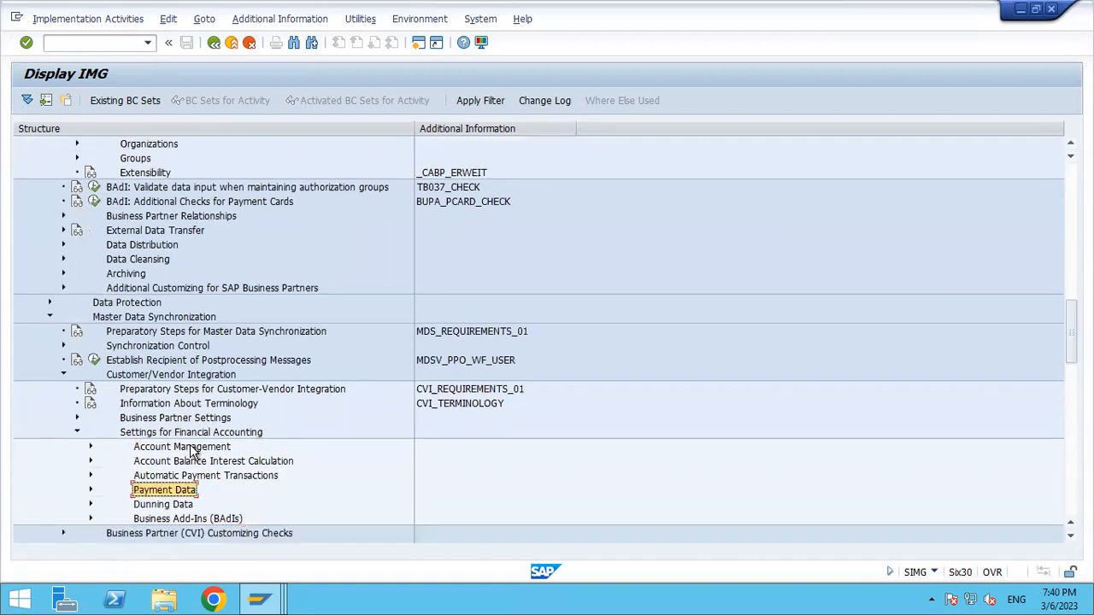
pyautogui.press('Left')
# Expand Business Partner Settings and its Settings for Vendor Integration node.
pyautogui.press('Up')
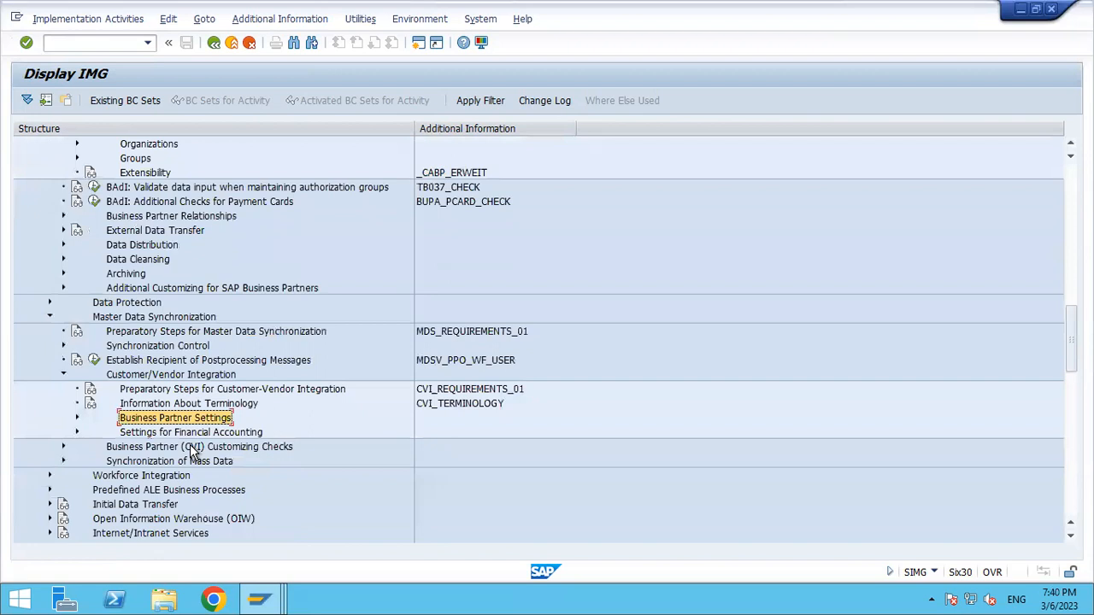
pyautogui.press('Right')
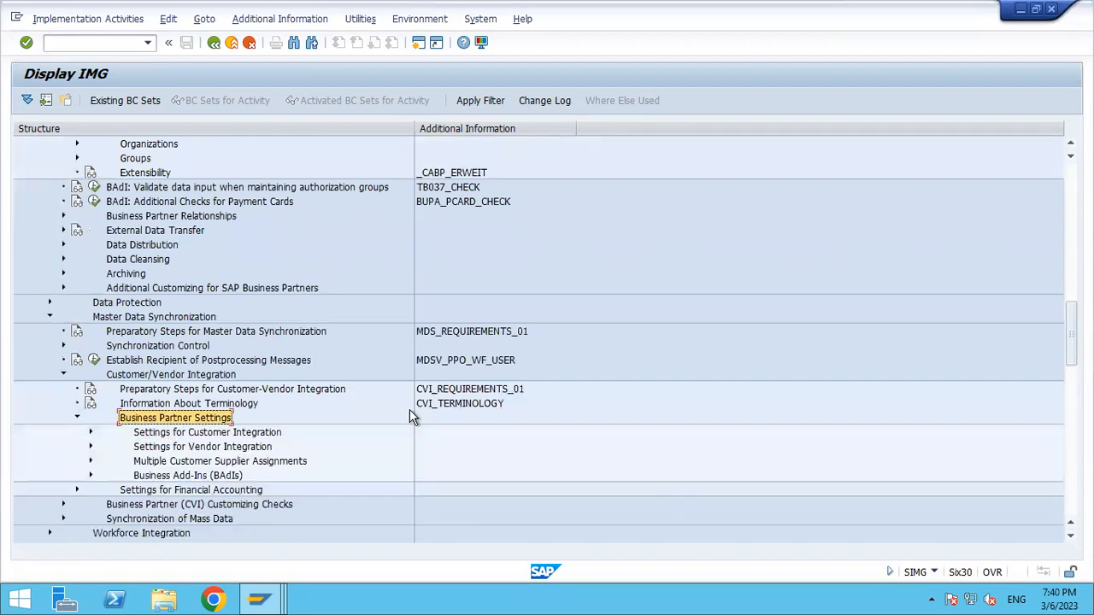
pyautogui.press('Down')
pyautogui.press('Down')
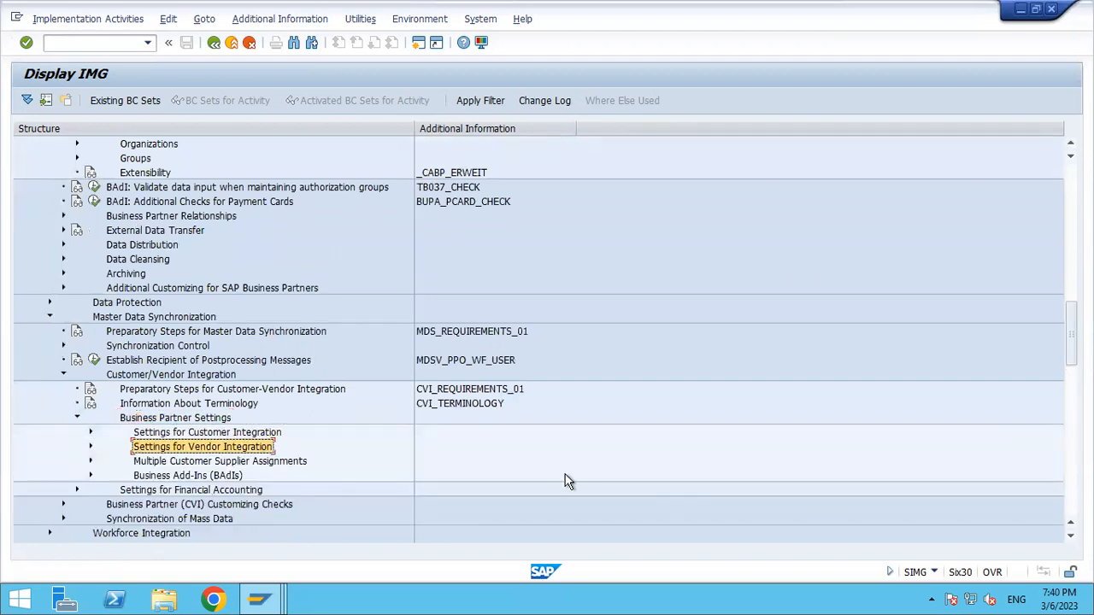
pyautogui.press('Right')
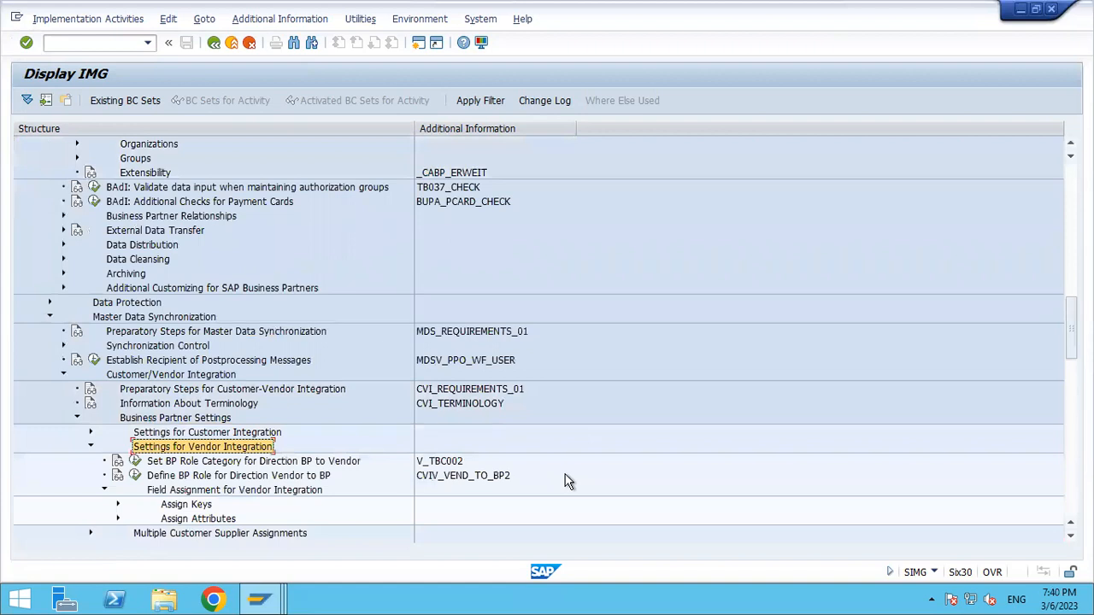
# Expand Assign Keys under Field Assignment for Vendor Integration.
pyautogui.press('Down')
pyautogui.press('Down')
pyautogui.press('Down')
pyautogui.press('Down')
pyautogui.press('Up')
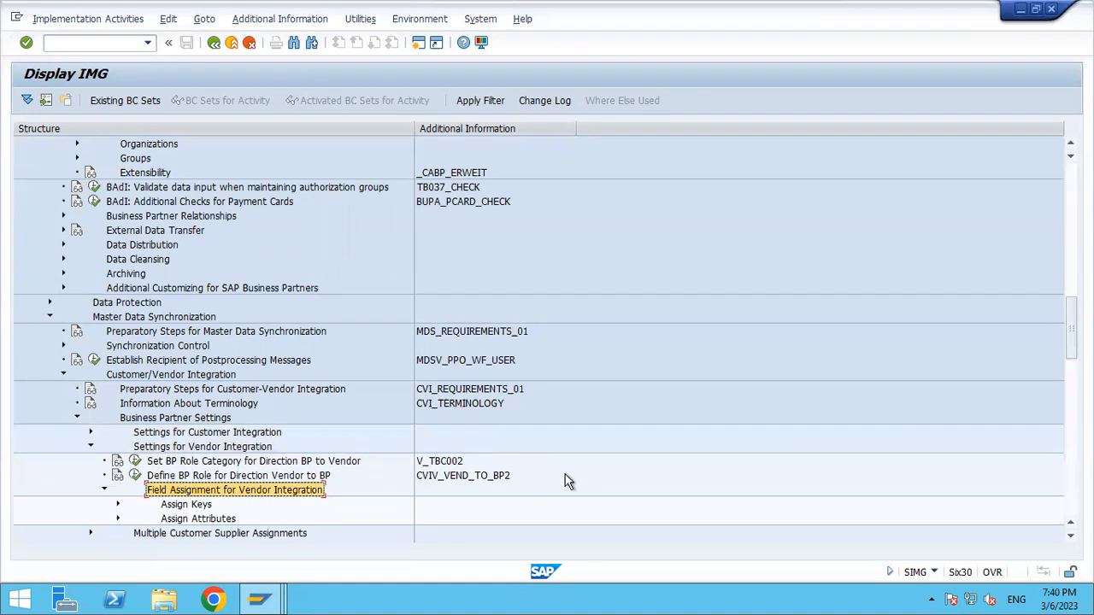
pyautogui.press('Down')
pyautogui.press('Right')
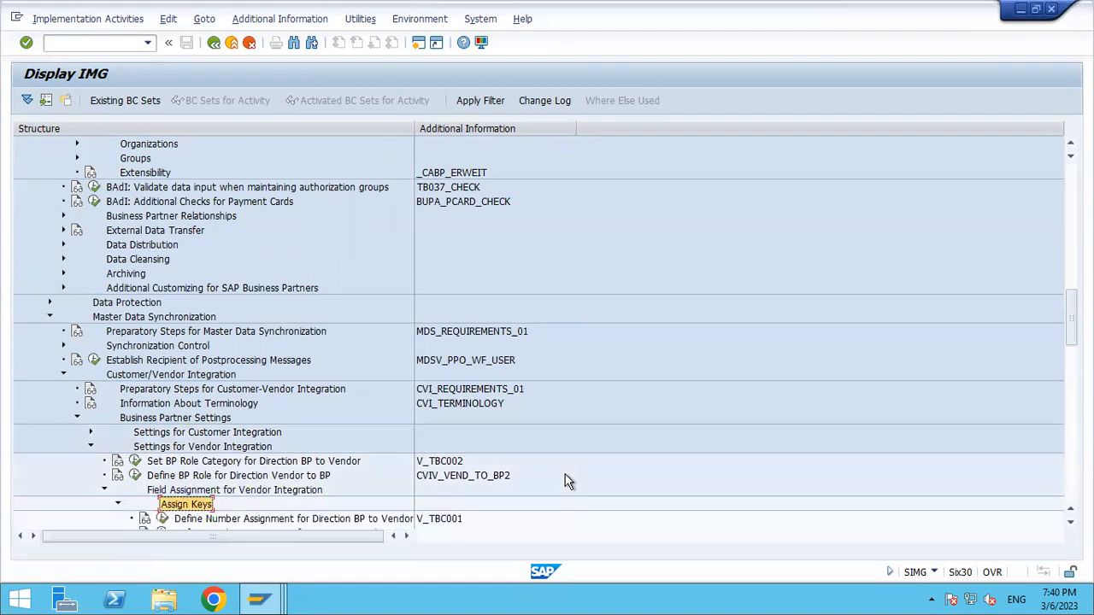
# Widen the Structure column to show the full activity names and execute Define Number Assignment for Direction BP to Vendor.
pyautogui.press('Down')
pyautogui.press('Down')
pyautogui.press('Down')
pyautogui.press('Down')
pyautogui.press('Down')
pyautogui.press('Down')
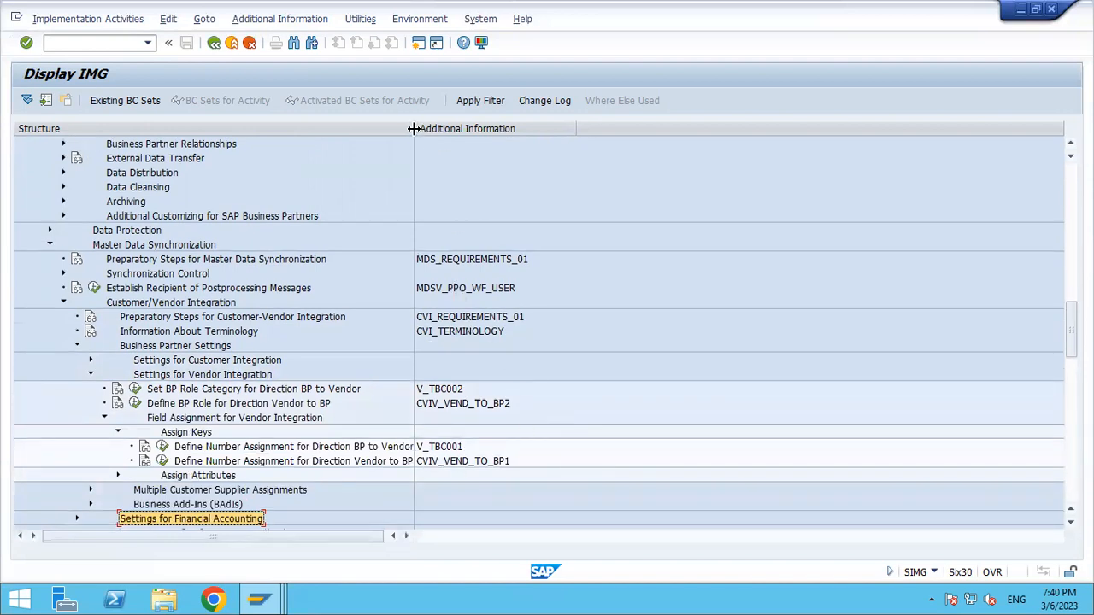
pyautogui.moveTo(412, 129); pyautogui.dragTo(507, 151)
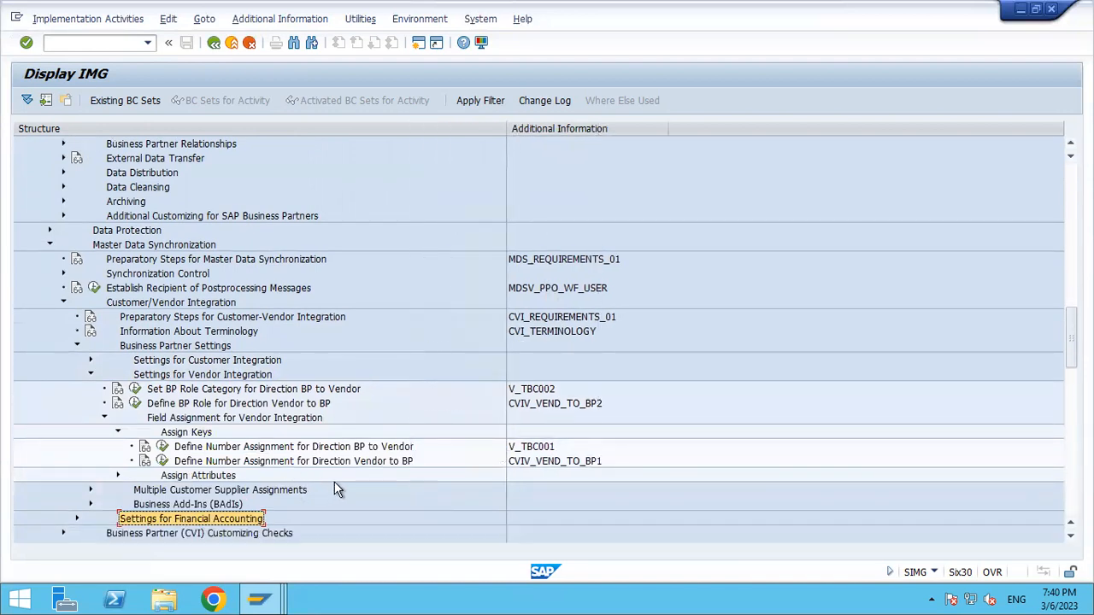
pyautogui.click(360, 447)
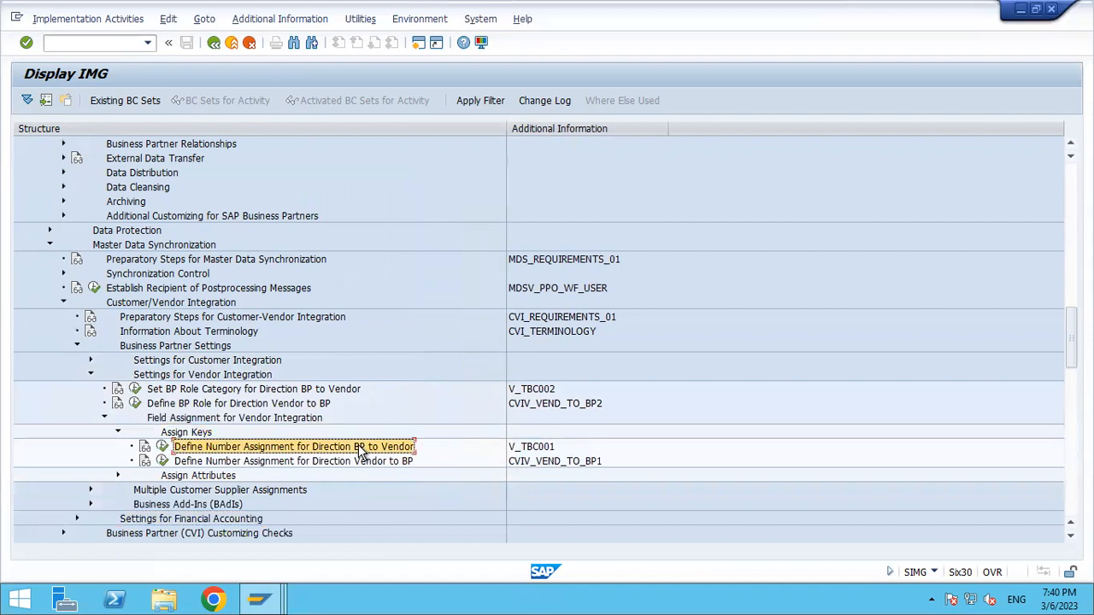
pyautogui.click(163, 447)
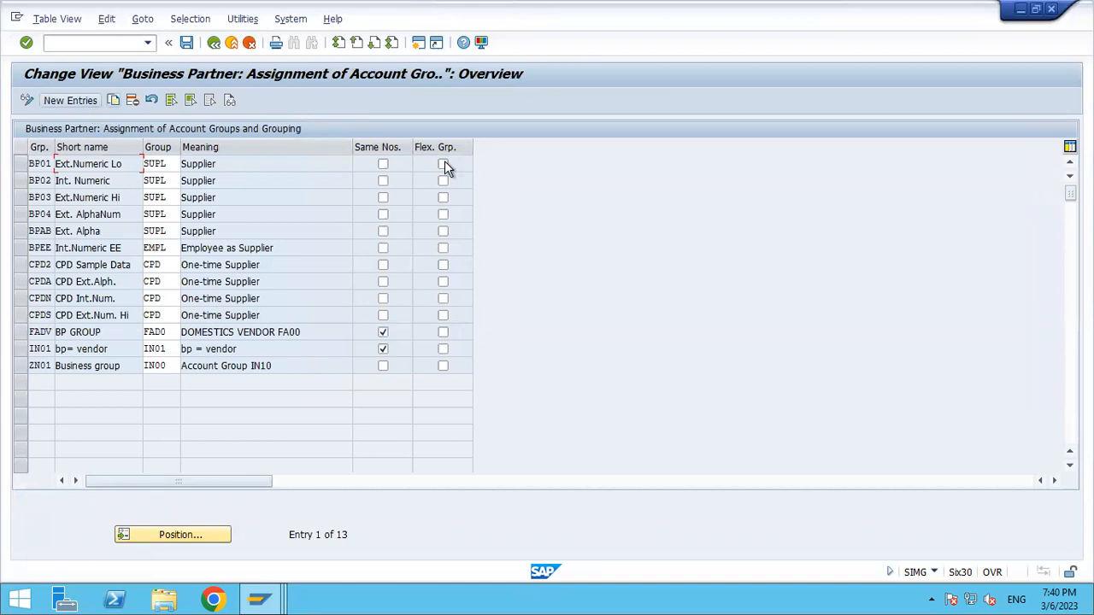
# Create a new entry assigning business partner grouping TADV to vendor account group TADV.
pyautogui.click(72, 103)
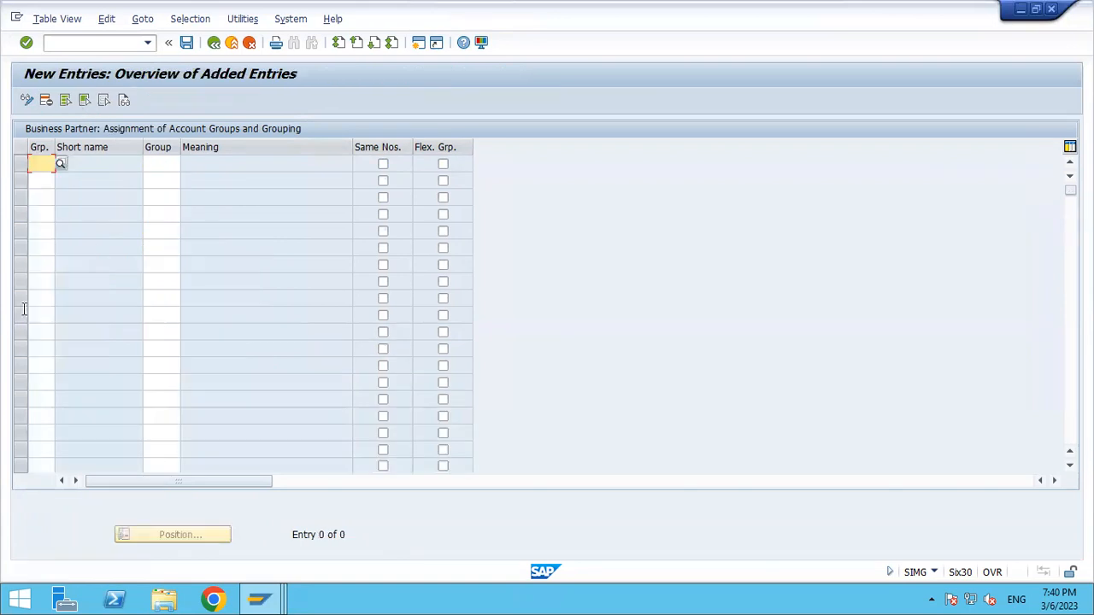
pyautogui.write('TADV')
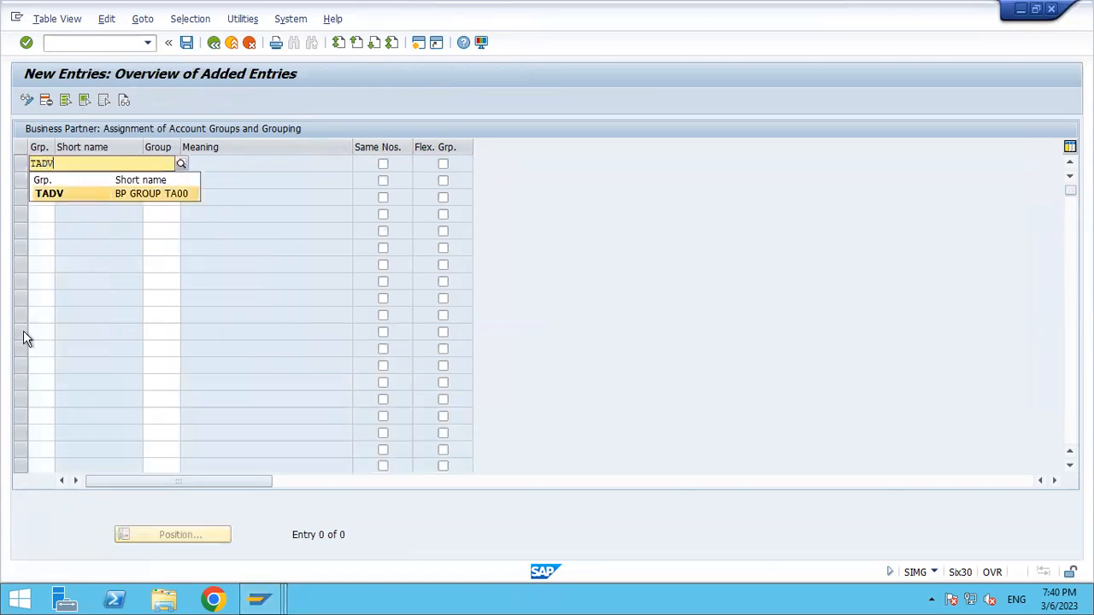
pyautogui.press('Tab')
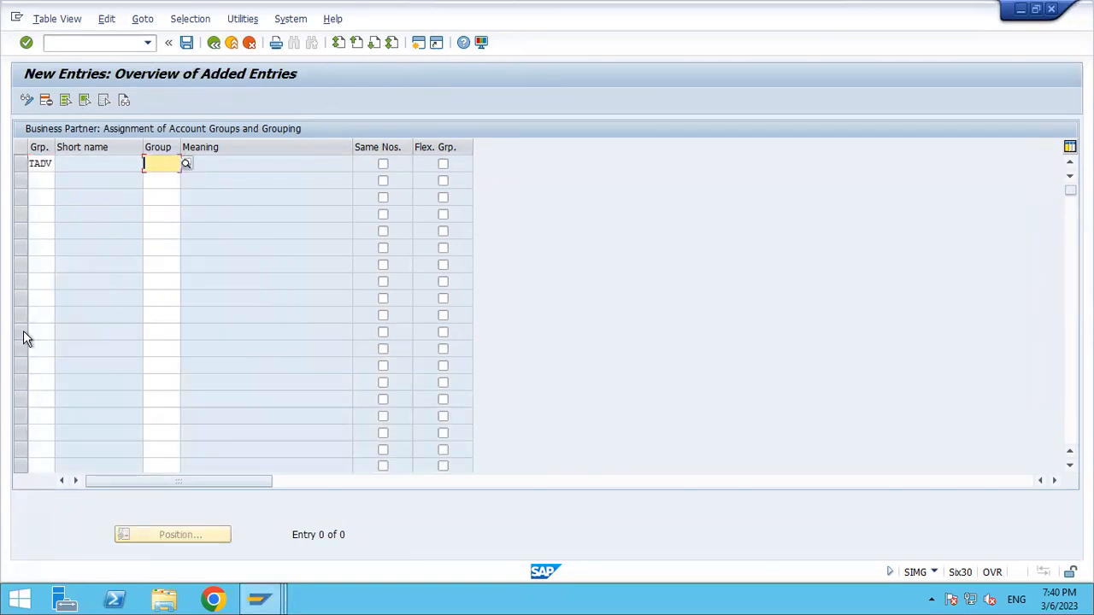
pyautogui.write('TADV')
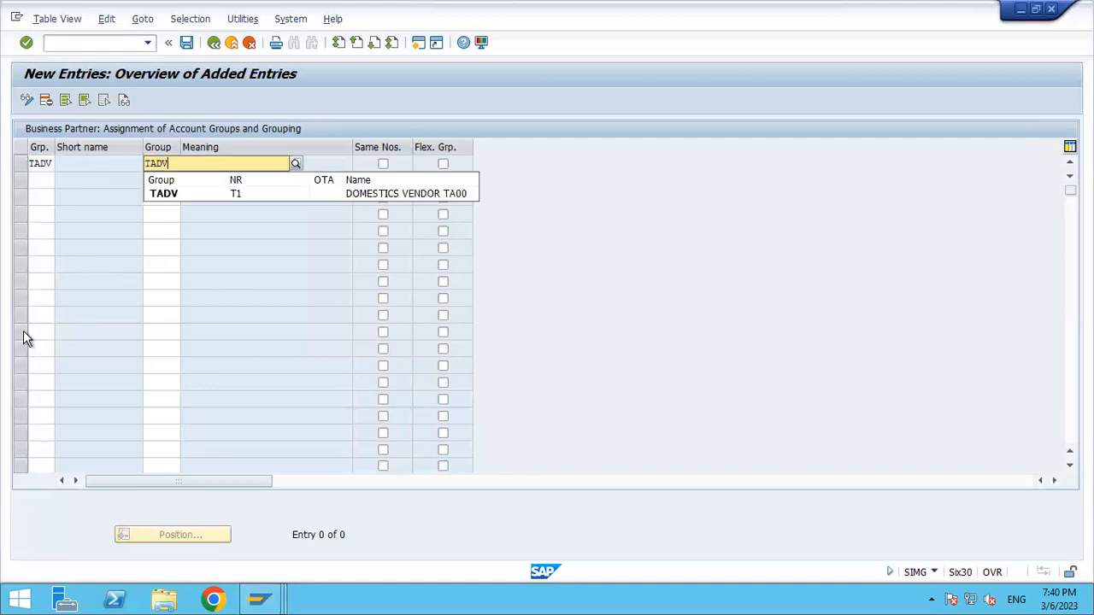
pyautogui.press('Return')
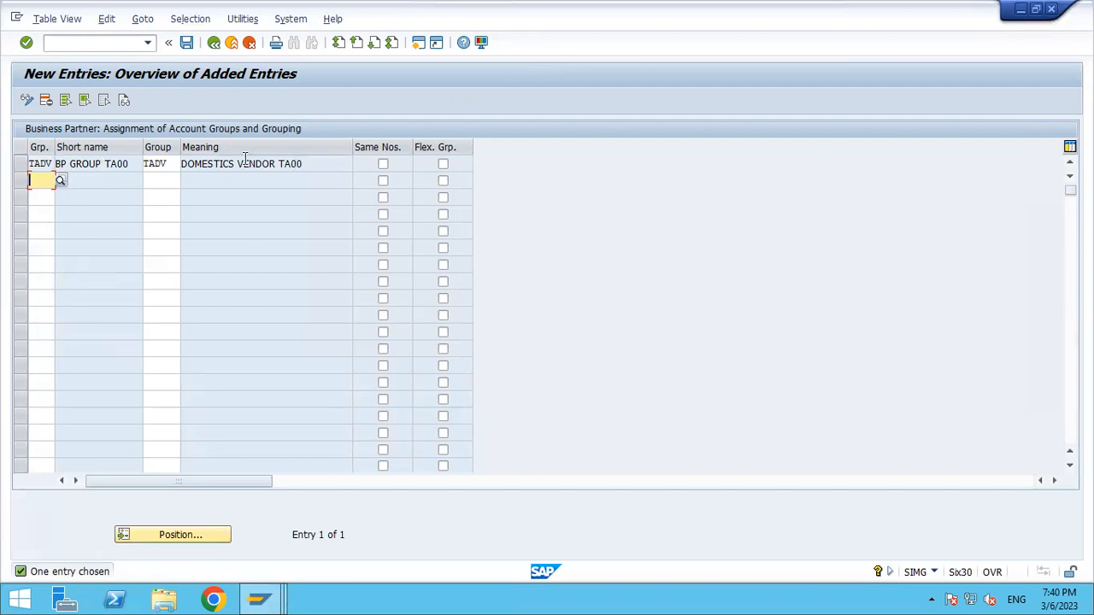
# Enable Same Nos. for the TADV assignment and save the entry.
pyautogui.click(383, 164)
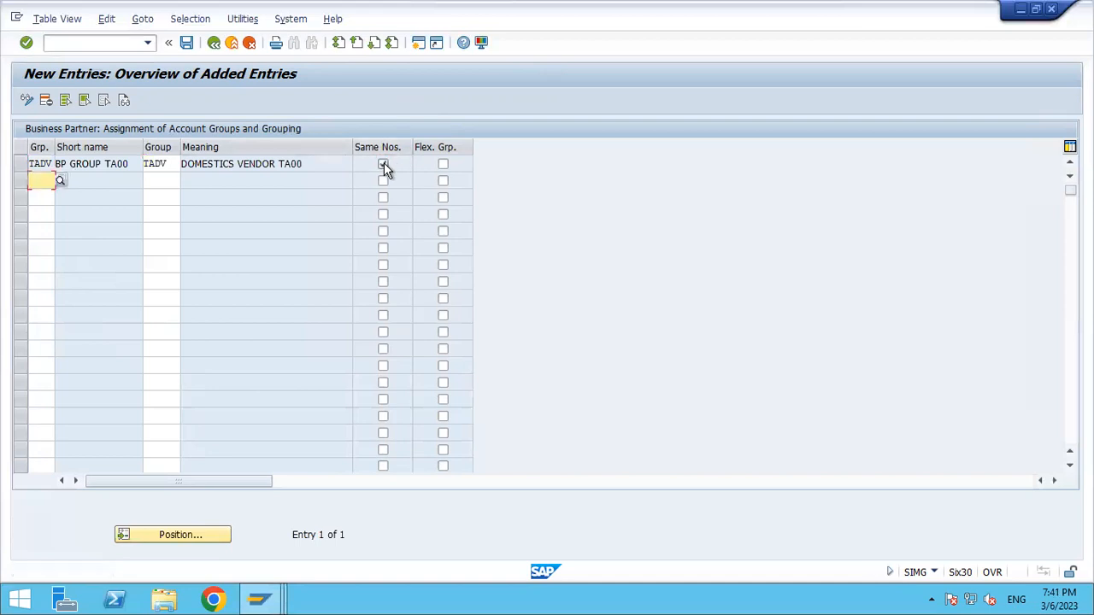
pyautogui.click(186, 44)
pyautogui.click(237, 274)
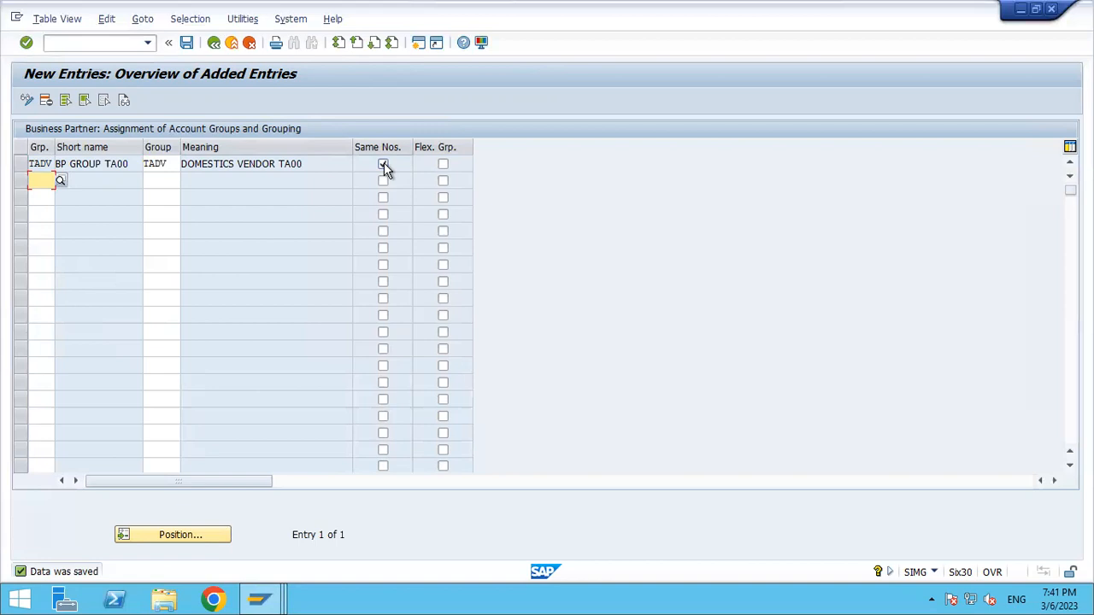
pyautogui.click(186, 43)
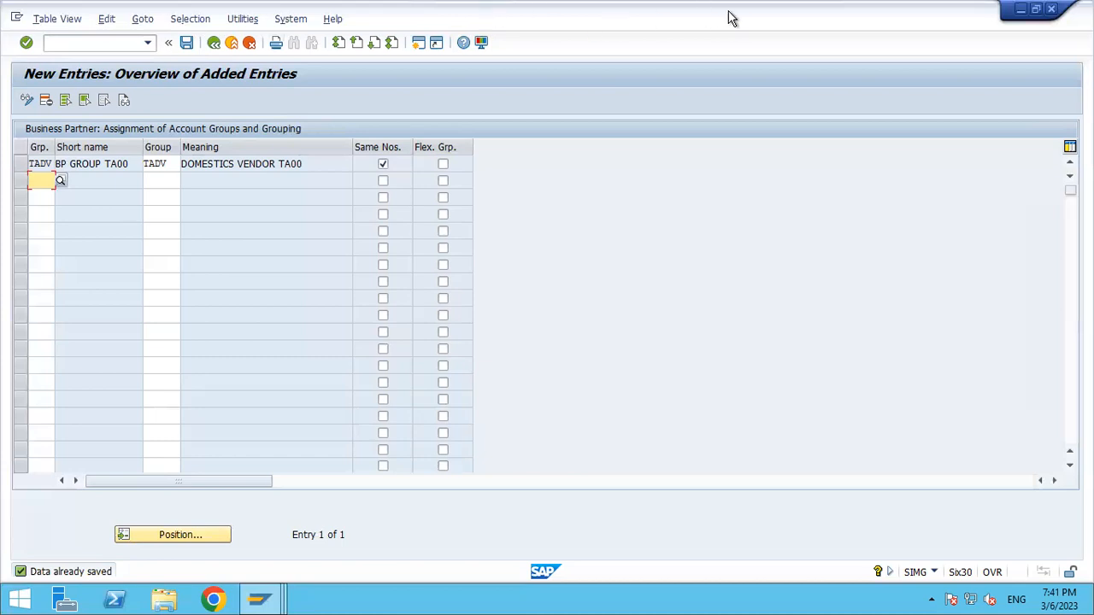
# Switch to the Excel outline, cancel the pending copy selection and select cell H17 below the groupings entry.
pyautogui.moveTo(732, 3)
pyautogui.click(775, 10)
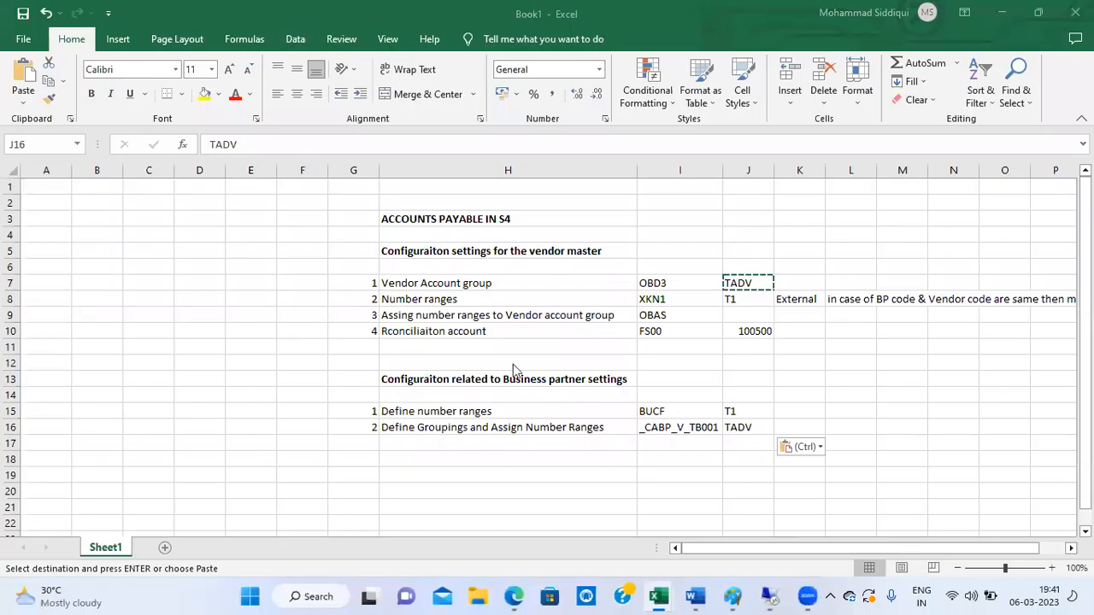
pyautogui.click(373, 444)
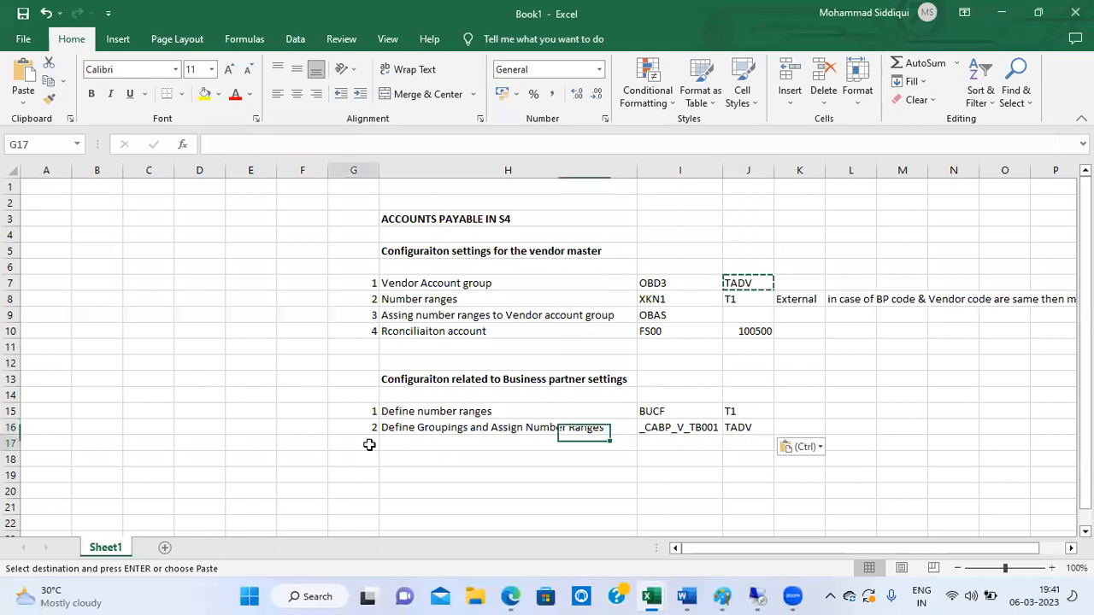
pyautogui.press('Escape')
pyautogui.press('Right')
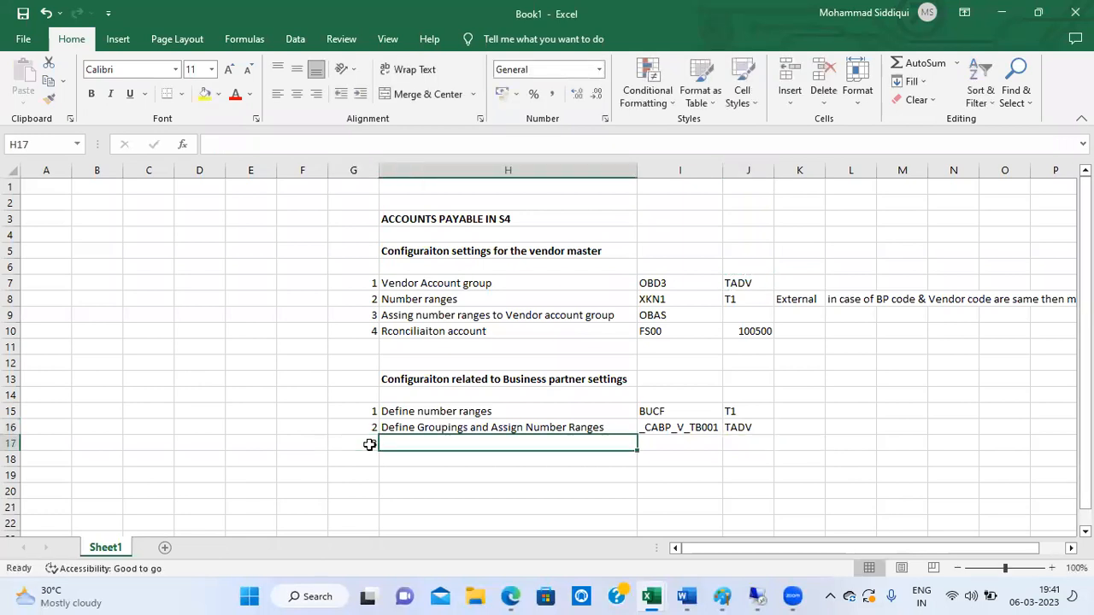
# Switch back to SAP and leave the account group assignment table for the IMG structure.
pyautogui.click(756, 596)
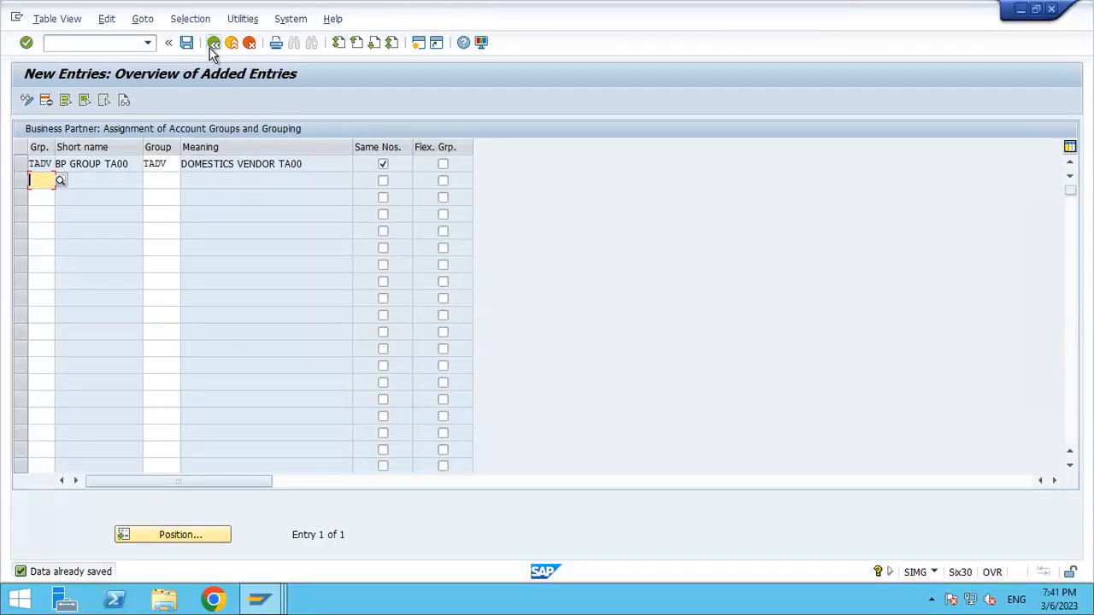
pyautogui.click(212, 48)
pyautogui.click(213, 44)
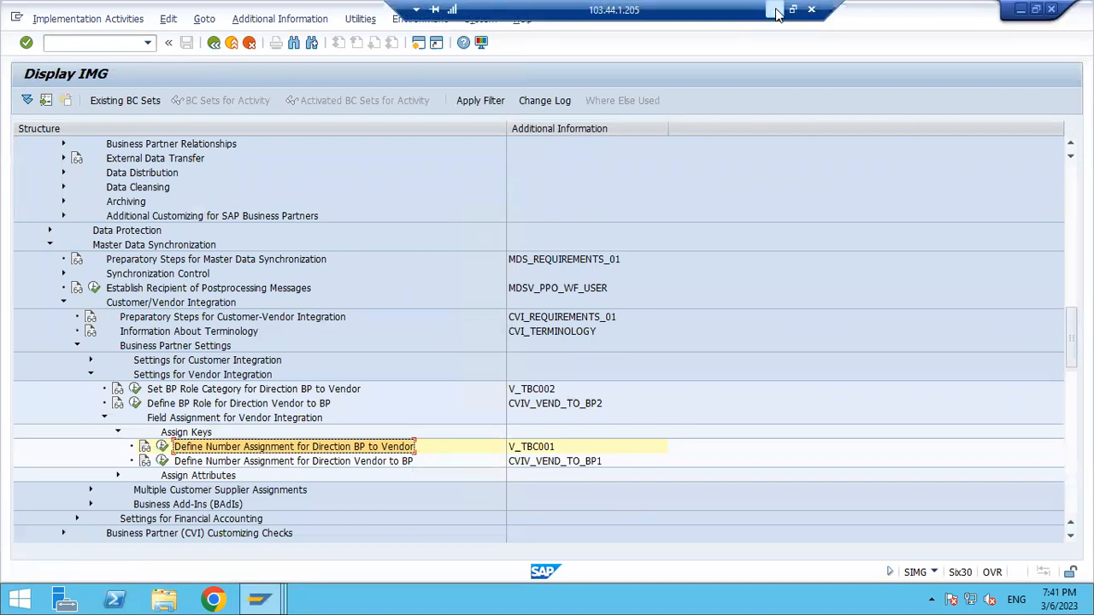
# Switch to the Excel outline, paste "Define Number Assignment for Direction BP to Vendor" into H17 and widen column H to fit.
pyautogui.click(776, 8)
pyautogui.write('Define Number Assignment for Direction BP to Vendor')
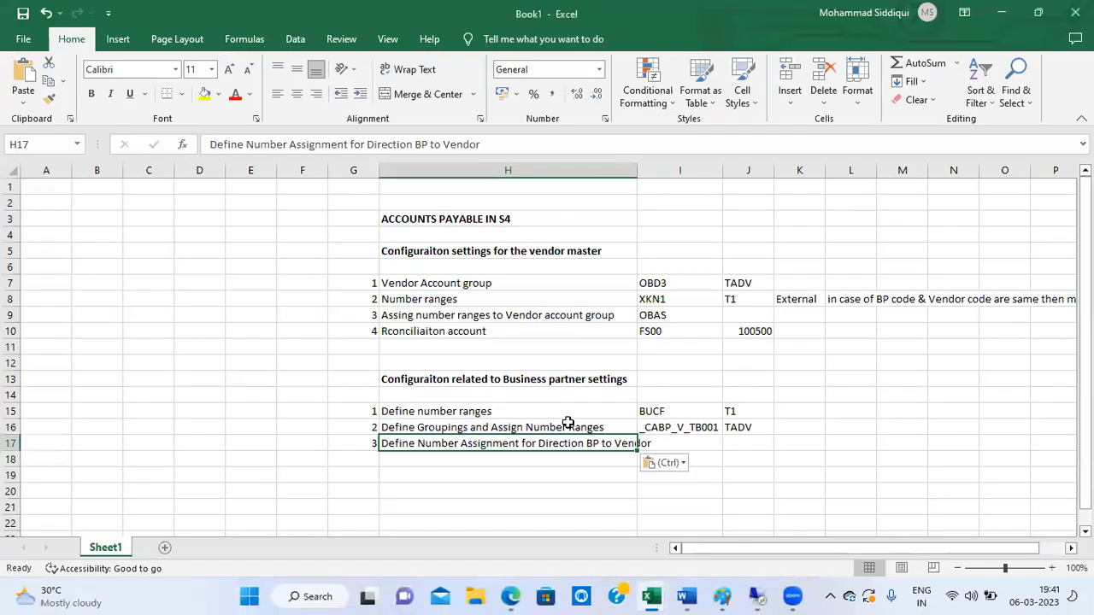
pyautogui.doubleClick(638, 164)
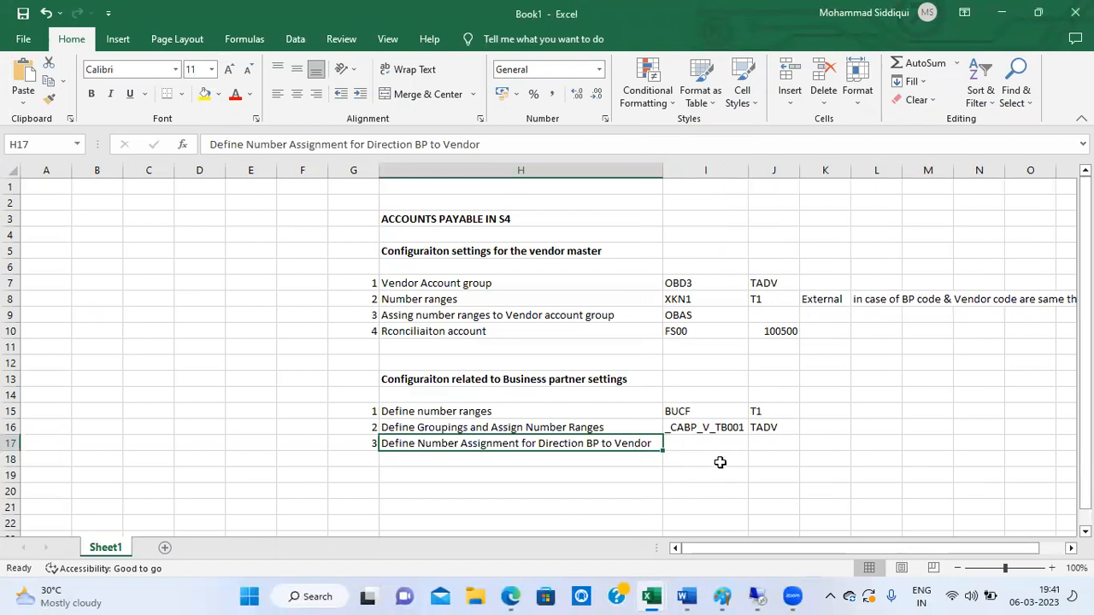
# Save the workbook as "ACCOUNTS PAYABLE IN S4" in the OneDrive Documents folder.
pyautogui.click(419, 470)
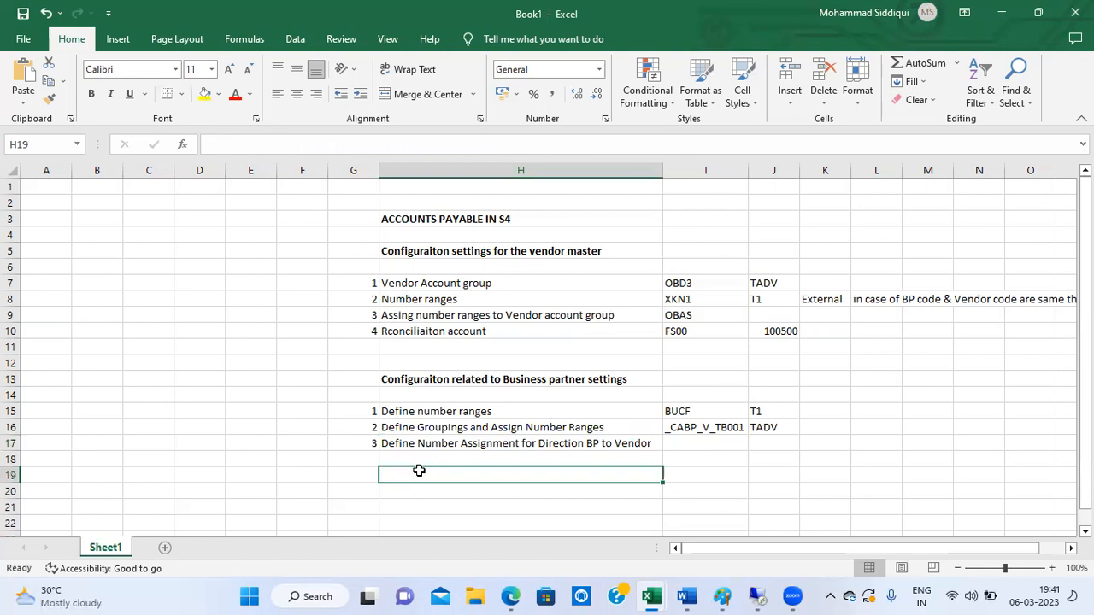
pyautogui.hotkey('ctrl', 's')
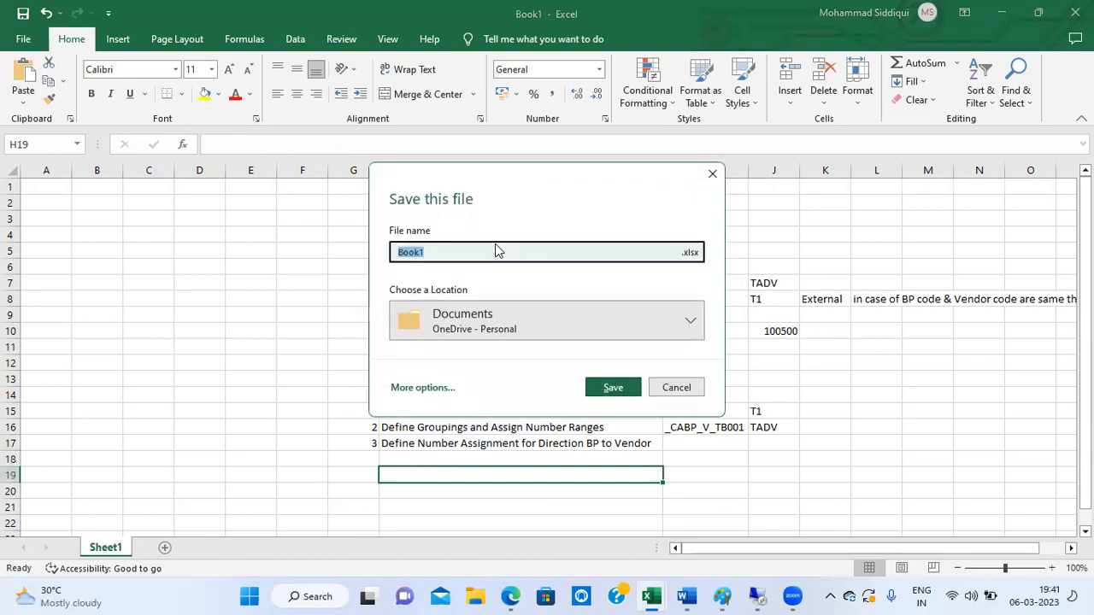
pyautogui.write('ACCOUNTS PAYABLE IN S4')
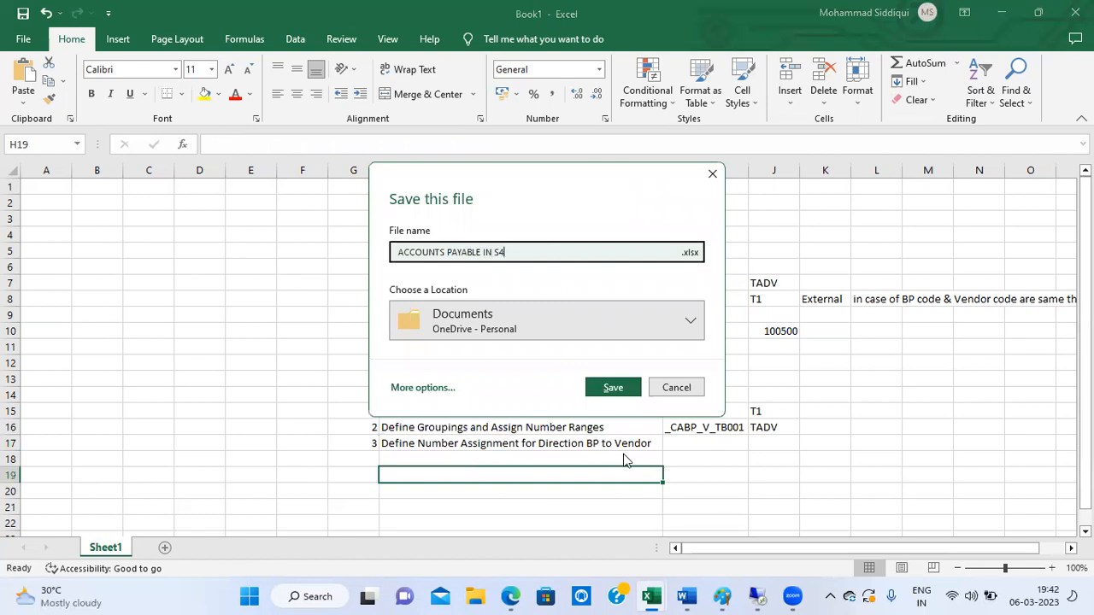
pyautogui.click(611, 388)
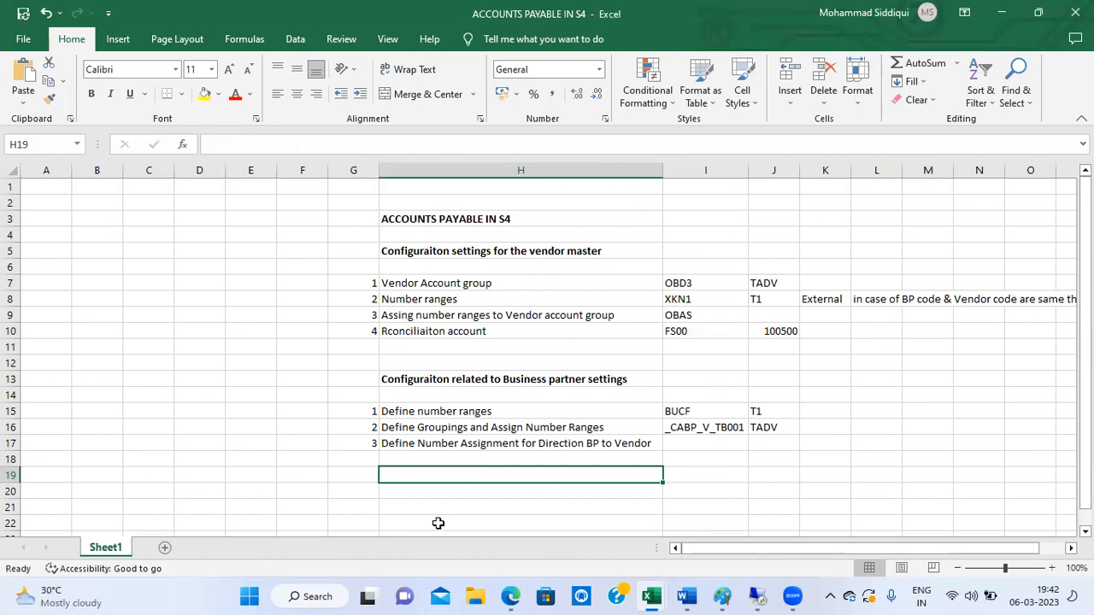
# Enter the heading "CREATE BUSINESS PARTNER MASTER DATA" in H19 and make it bold.
pyautogui.write('CREATE BUSINESS PARTNER MASTER DATA')
pyautogui.press('Return')
pyautogui.press('Return')
pyautogui.press('Up')
pyautogui.press('Up')
pyautogui.hotkey('ctrl', 'b')
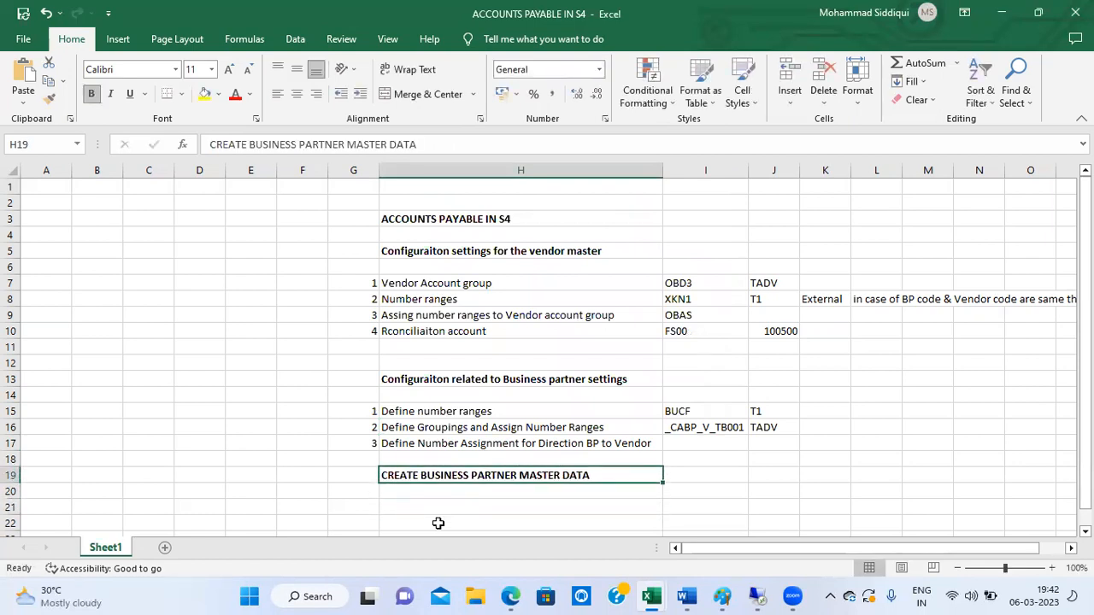
# Enter the transaction code BP in I19 beside the business partner master data heading.
pyautogui.press('Down')
pyautogui.press('Down')
pyautogui.press('Down')
pyautogui.press('Down')
pyautogui.press('Up')
pyautogui.press('Up')
pyautogui.press('Up')
pyautogui.press('Up')
pyautogui.press('Right')
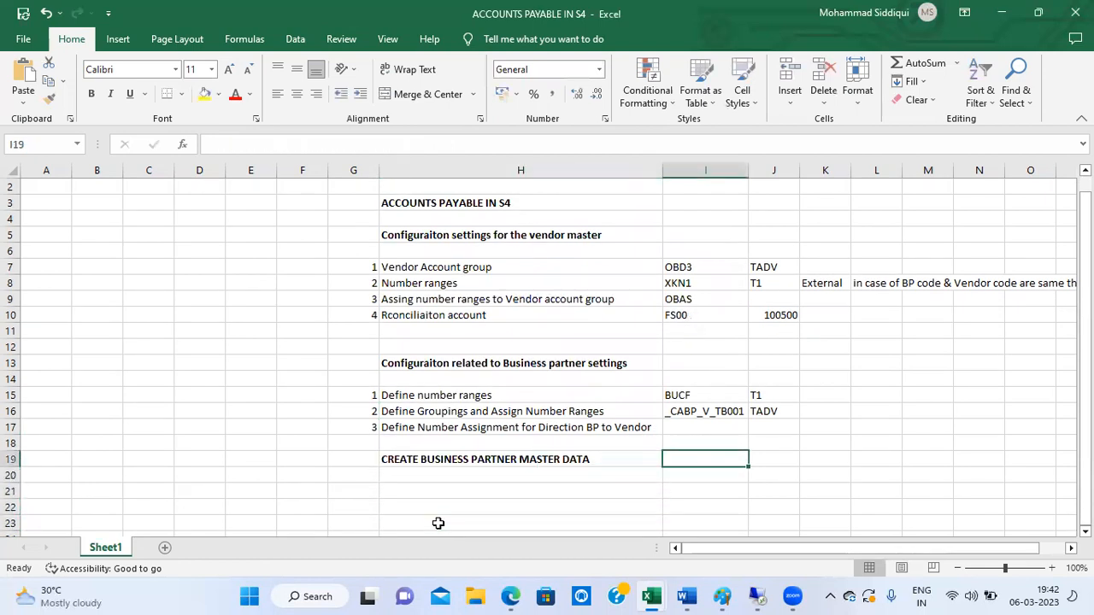
pyautogui.write('BP')
pyautogui.press('Left')
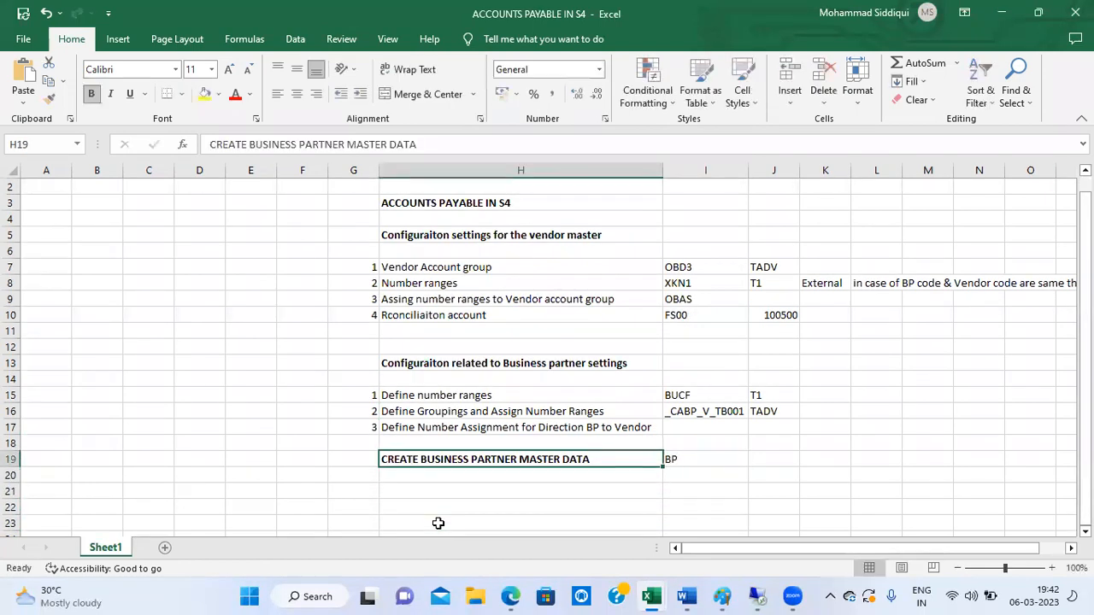
# Switch back to SAP and run transaction BP in a new session.
pyautogui.click(758, 596)
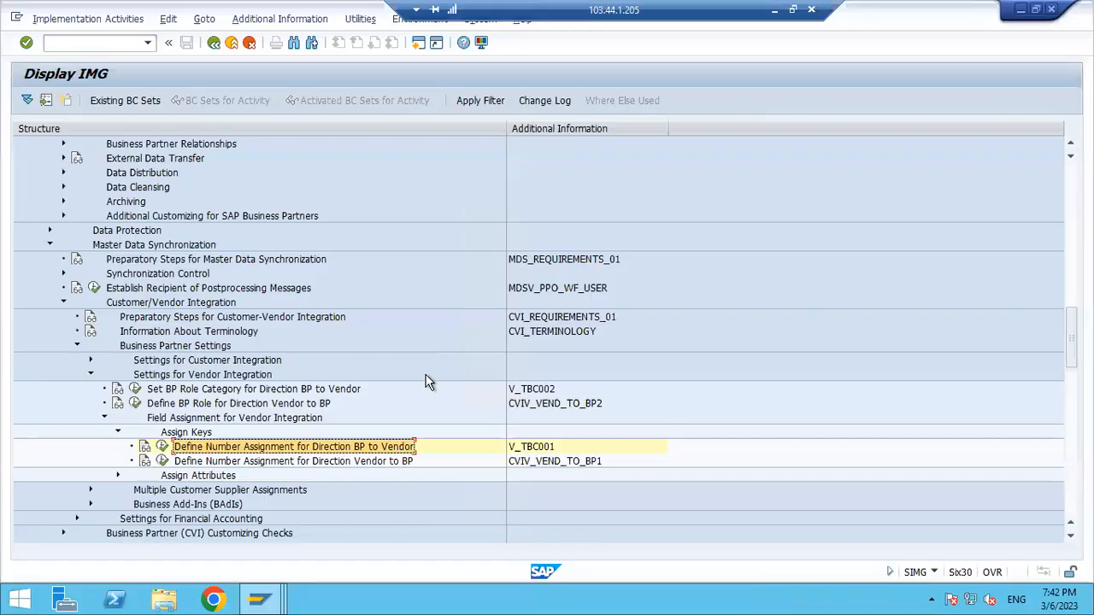
pyautogui.click(418, 46)
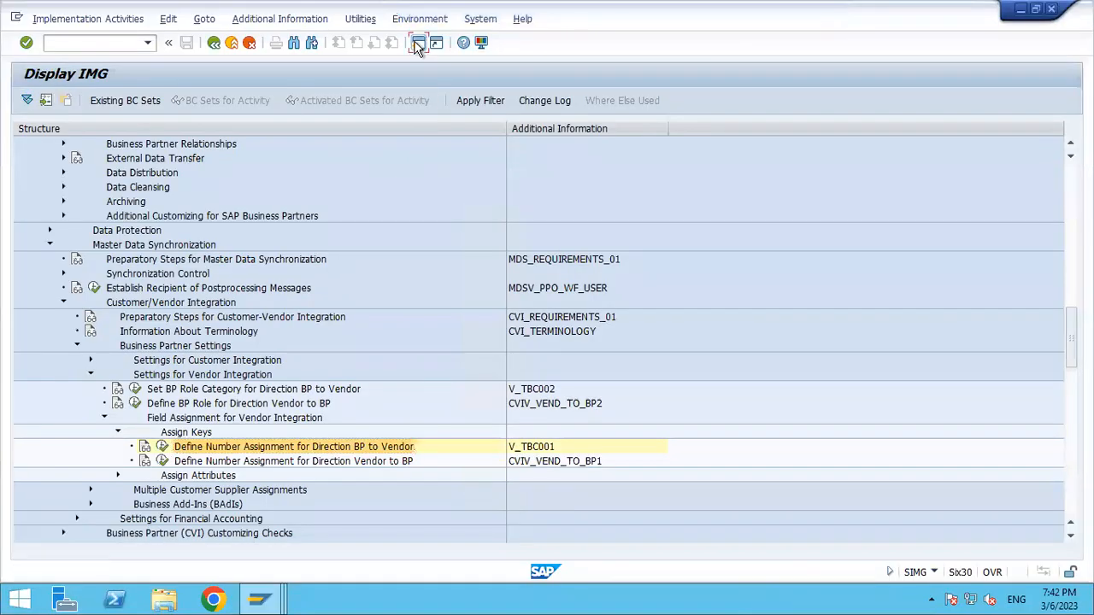
pyautogui.write('BP')
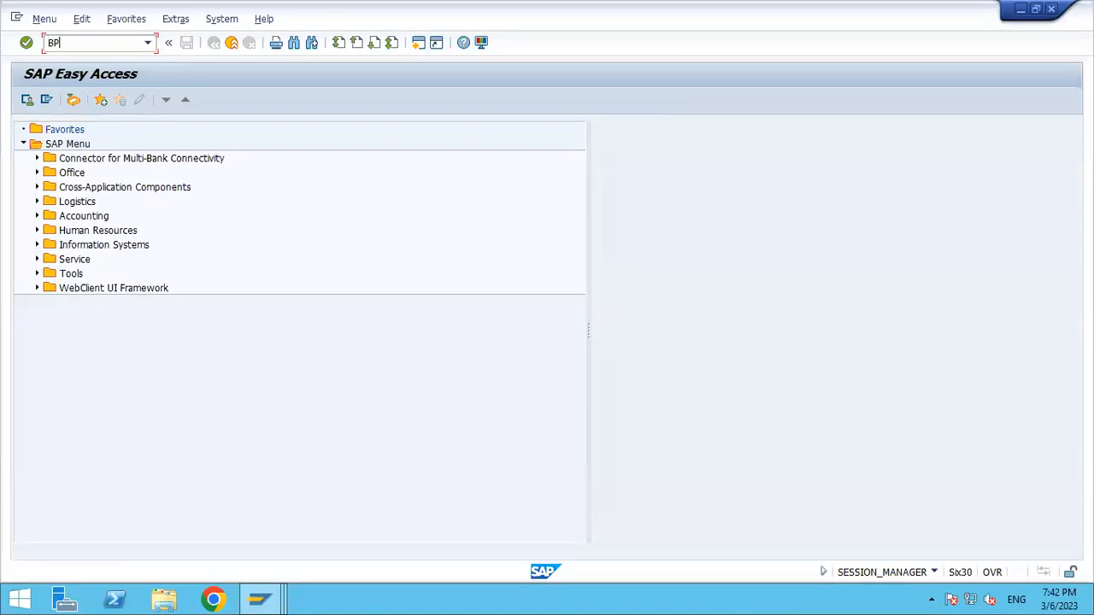
pyautogui.press('Return')
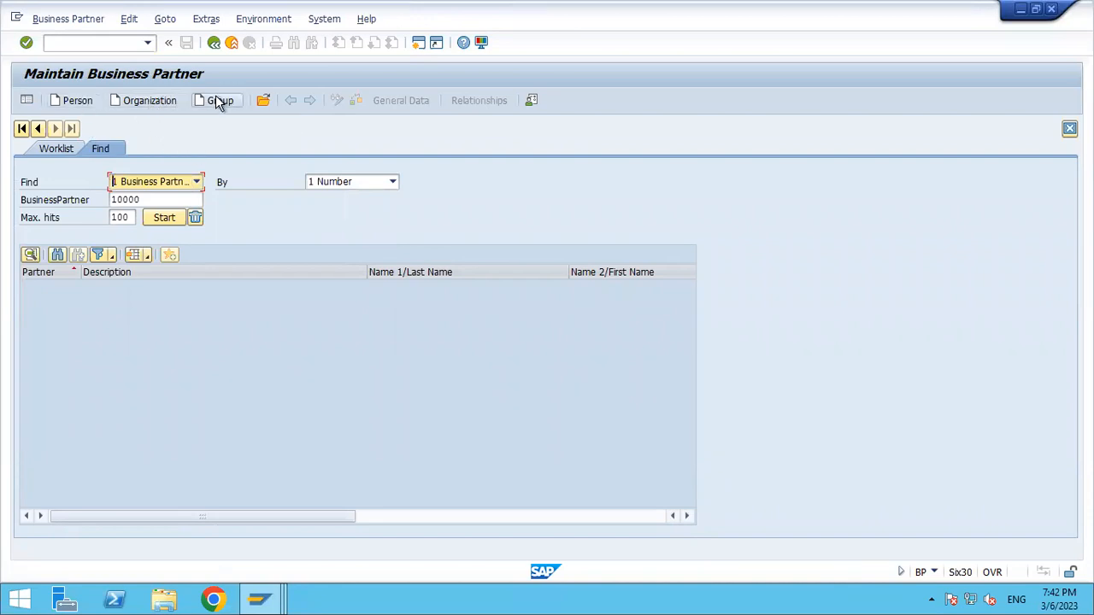
# Start creating a new organization business partner and set its grouping to TADV.
pyautogui.click(150, 101)
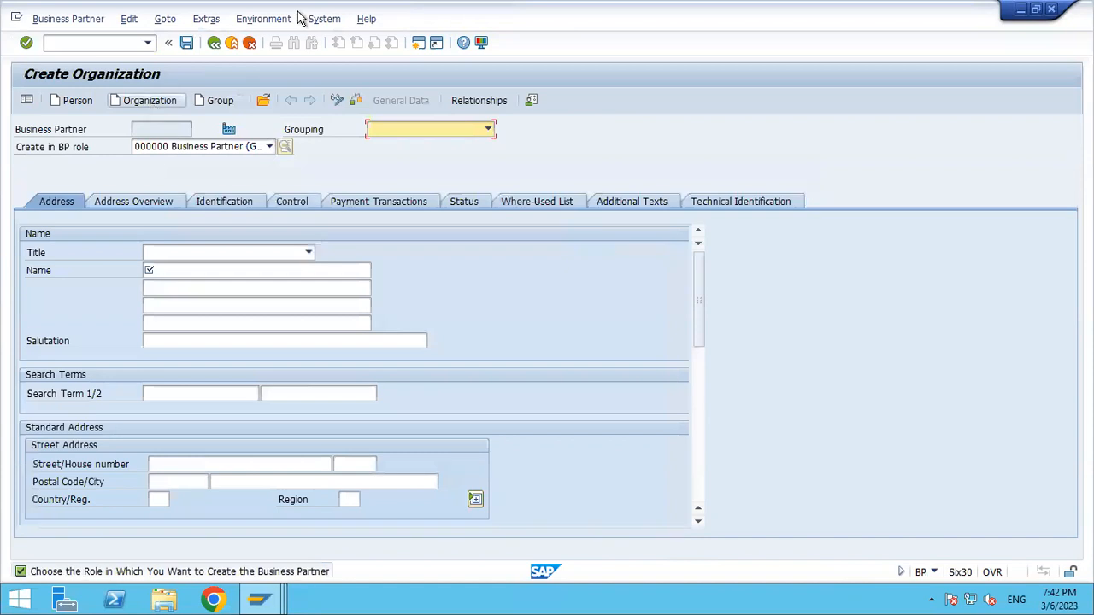
pyautogui.click(425, 128)
pyautogui.click(424, 128)
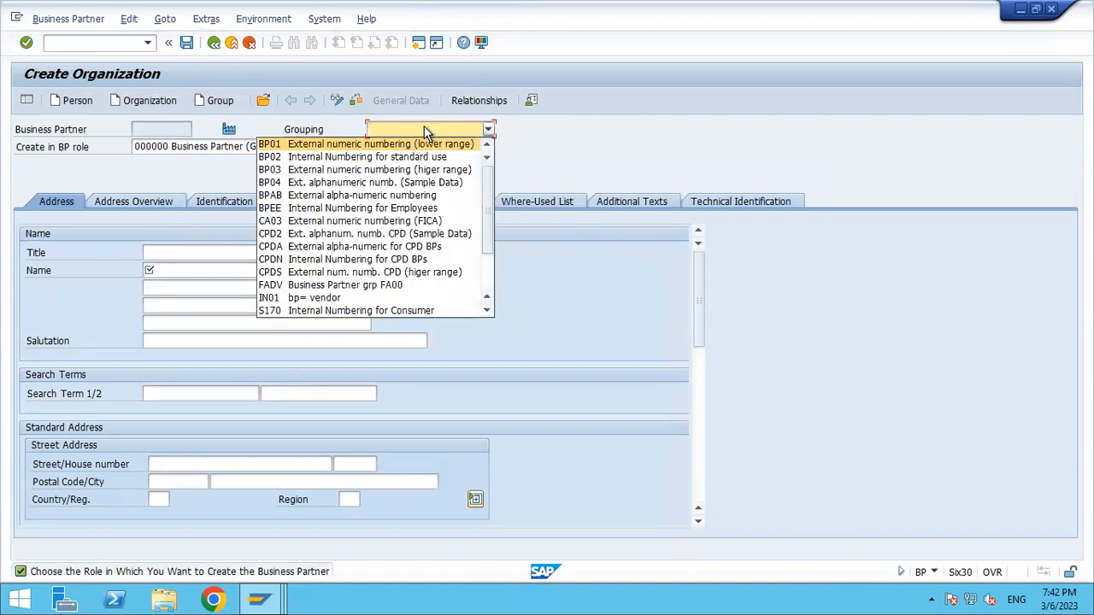
pyautogui.press('t')
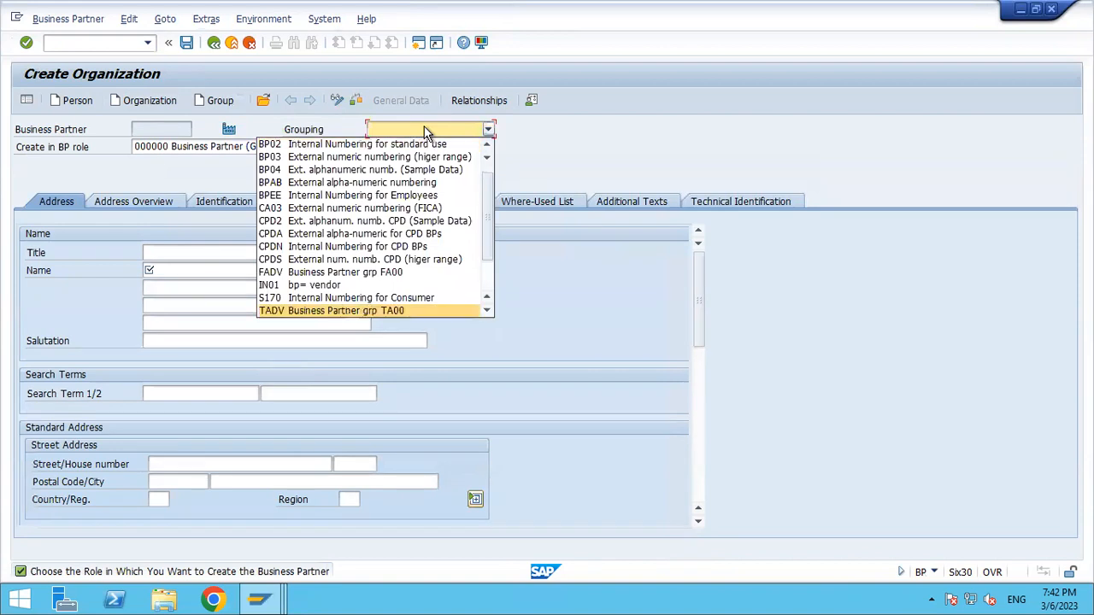
pyautogui.press('Return')
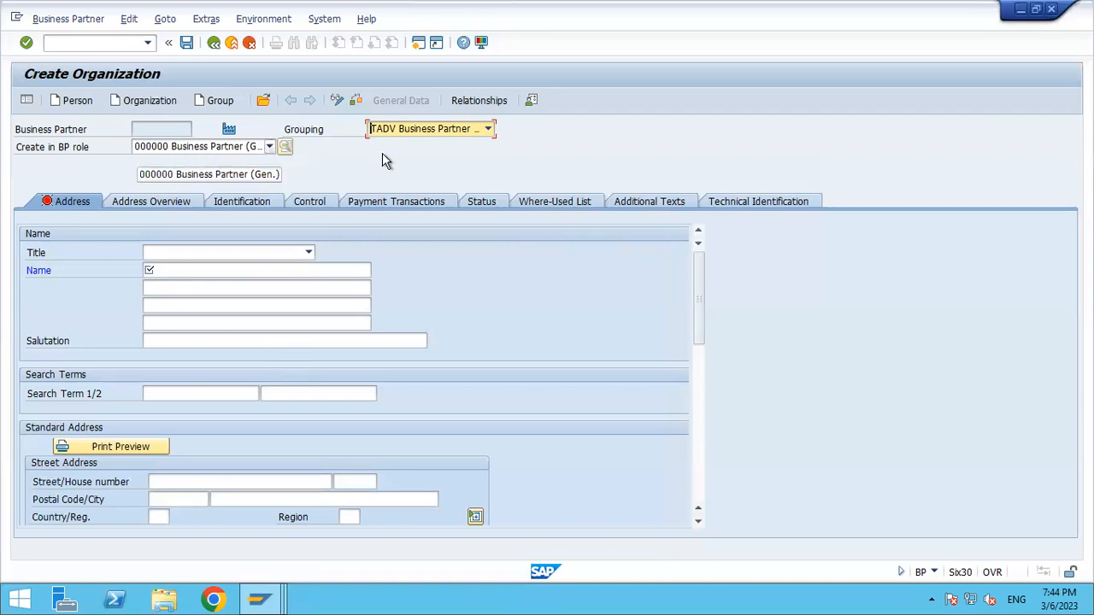
# Set the organization's title to 0003 Company, its name to XYZ STEEL LIMITED and its first search term to TA00.
pyautogui.click(228, 257)
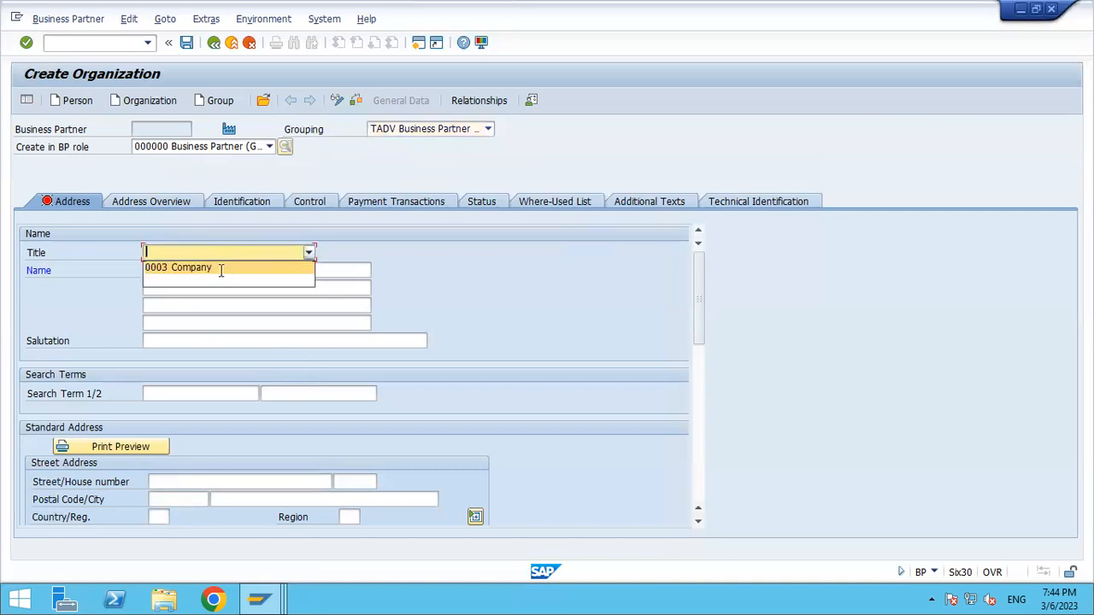
pyautogui.click(221, 267)
pyautogui.click(216, 272)
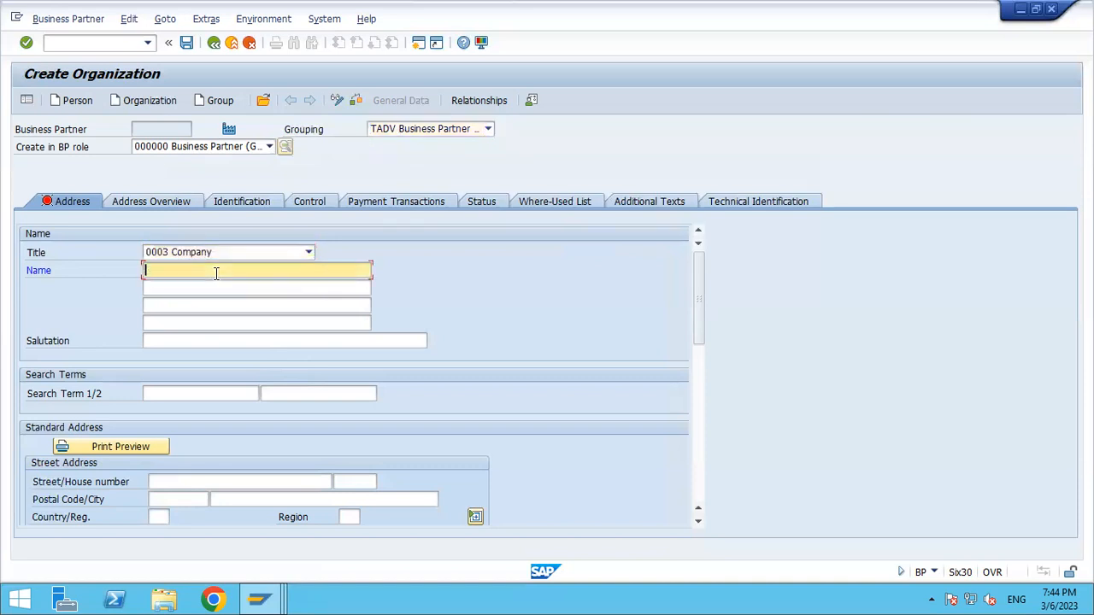
pyautogui.write('XYYZ')
pyautogui.press('BackSpace')
pyautogui.press('BackSpace')
pyautogui.press('BackSpace')
pyautogui.write('Z STEEL LIMITED')
pyautogui.click(200, 394)
pyautogui.write('TA00')
pyautogui.press('Return')
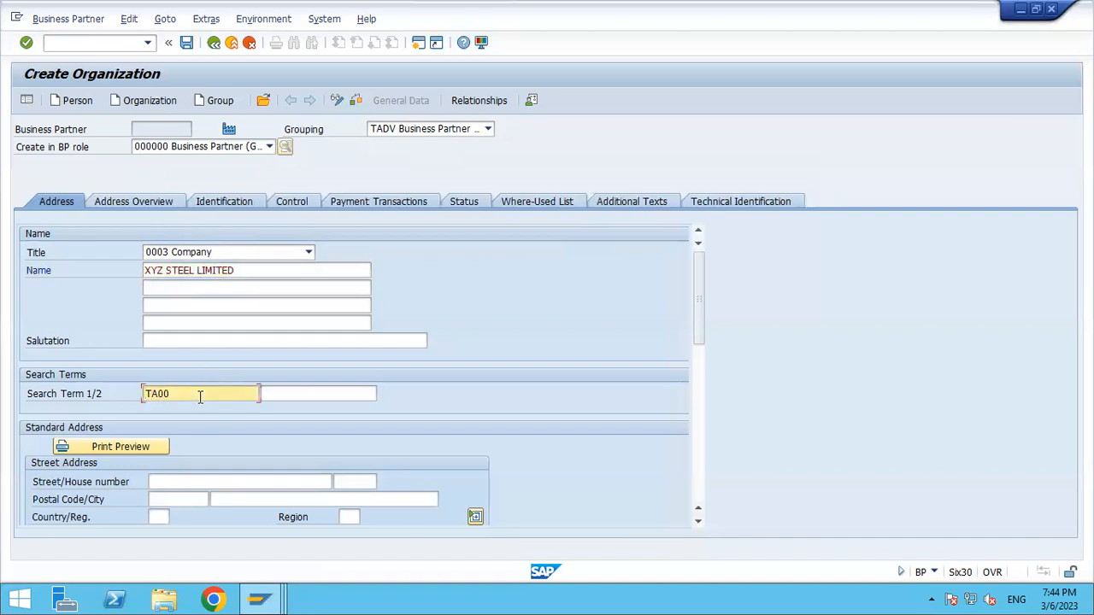
# Fill in the organization's postal code and city, and set the country to IN.
pyautogui.click(192, 498)
pyautogui.write('500024')
pyautogui.press('Tab')
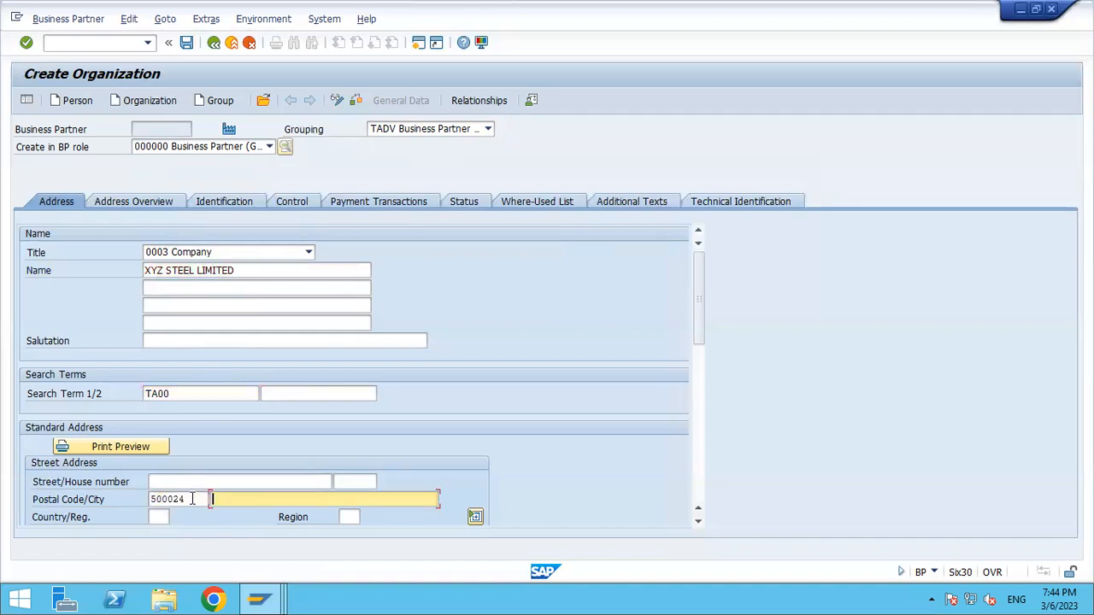
pyautogui.write('HY')
pyautogui.press('Down')
pyautogui.press('Tab')
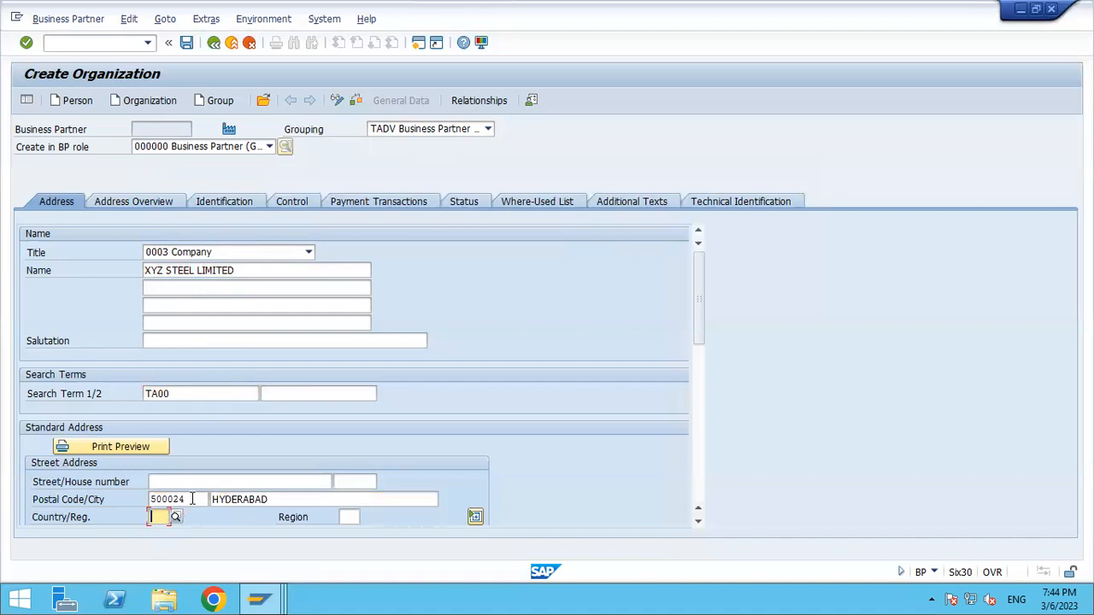
pyautogui.write('IN')
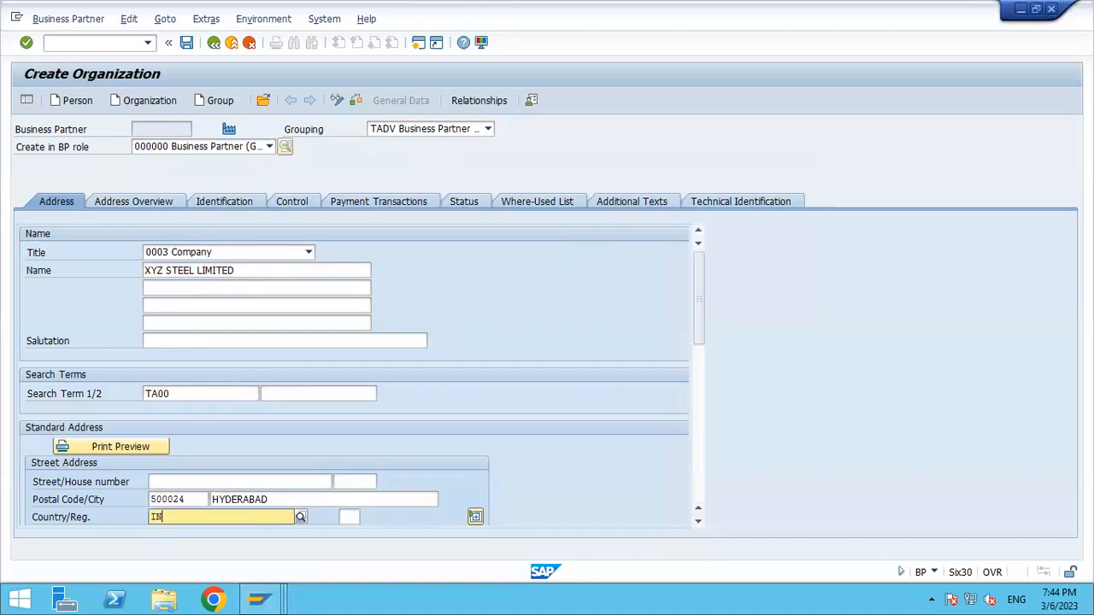
pyautogui.press('Down')
pyautogui.press('Tab')
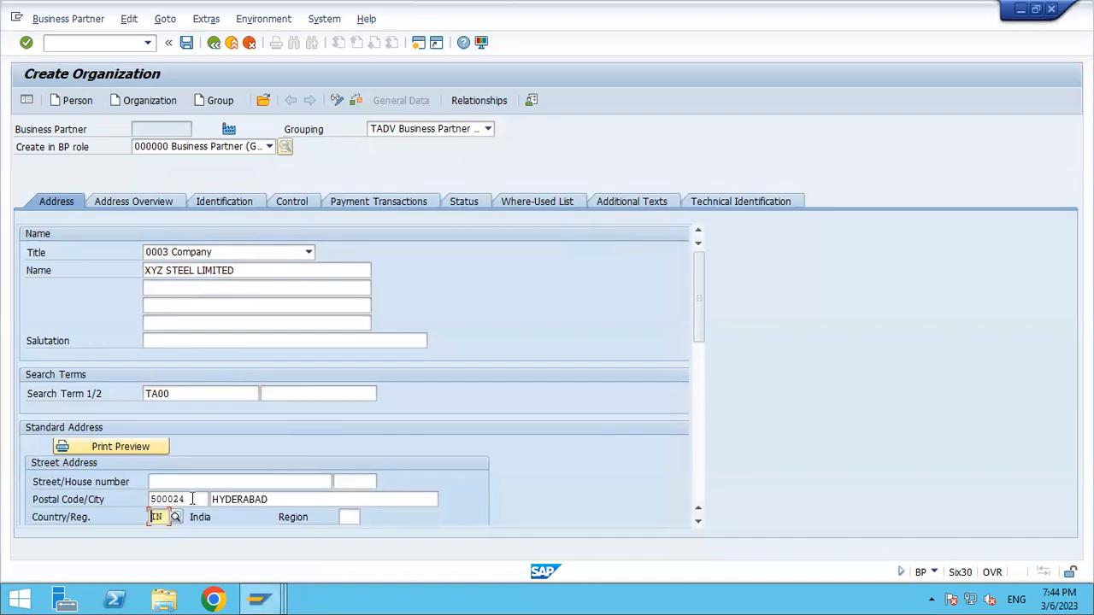
# Set the communication language to EN English and save the new business partner.
pyautogui.click(701, 443)
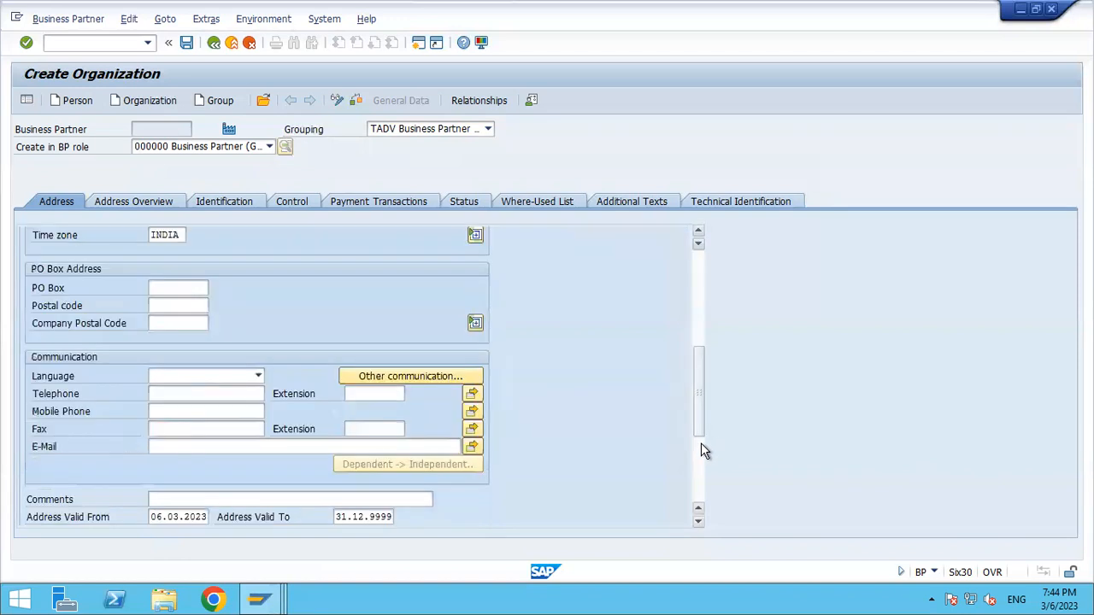
pyautogui.click(175, 376)
pyautogui.press('e')
pyautogui.press('n')
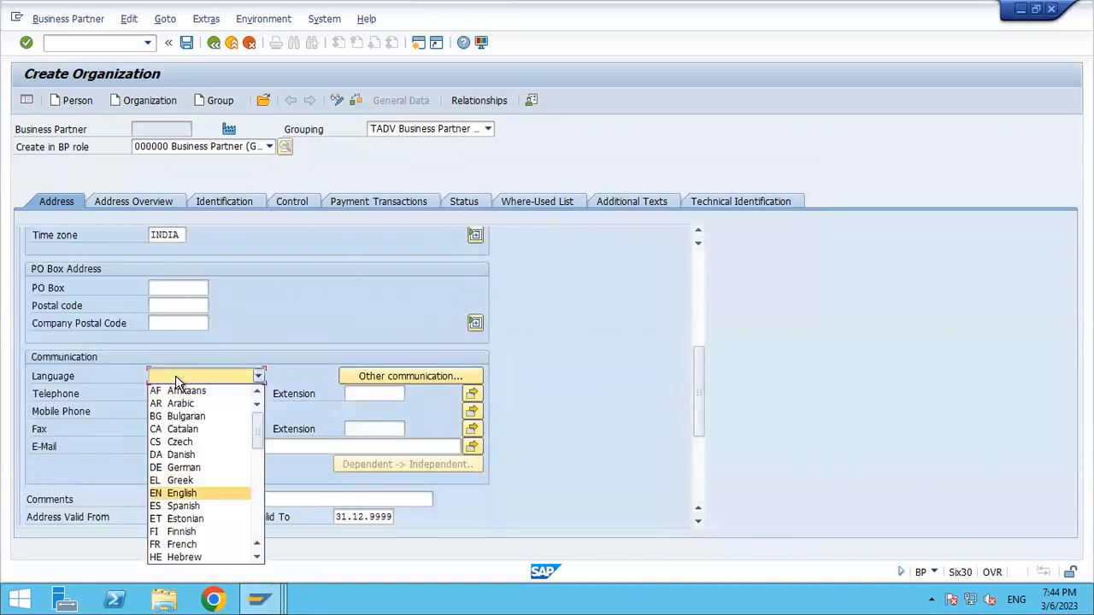
pyautogui.press('Return')
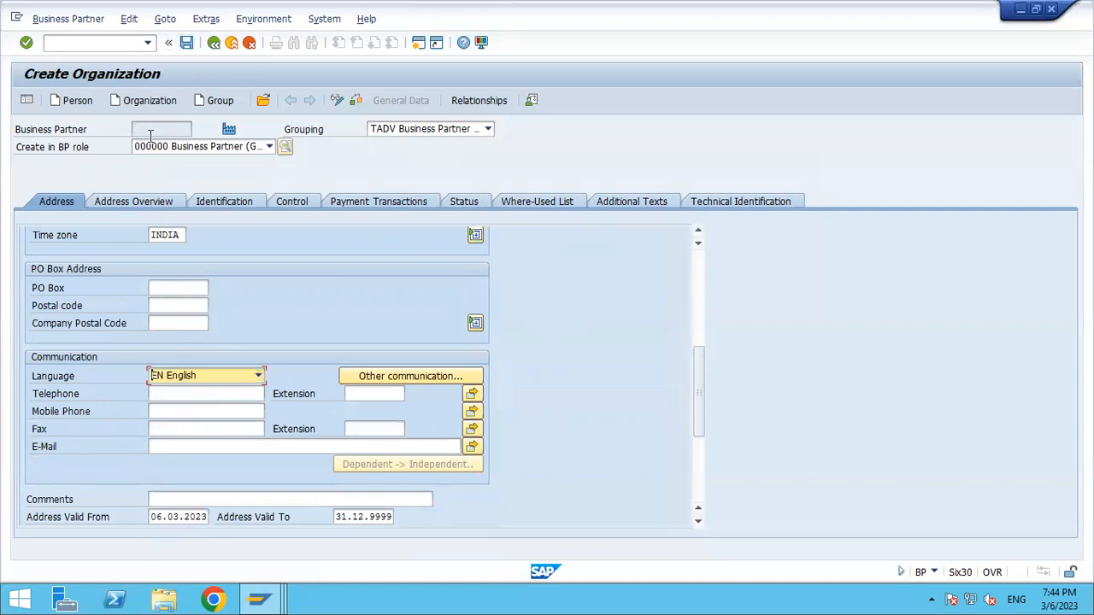
pyautogui.click(188, 44)
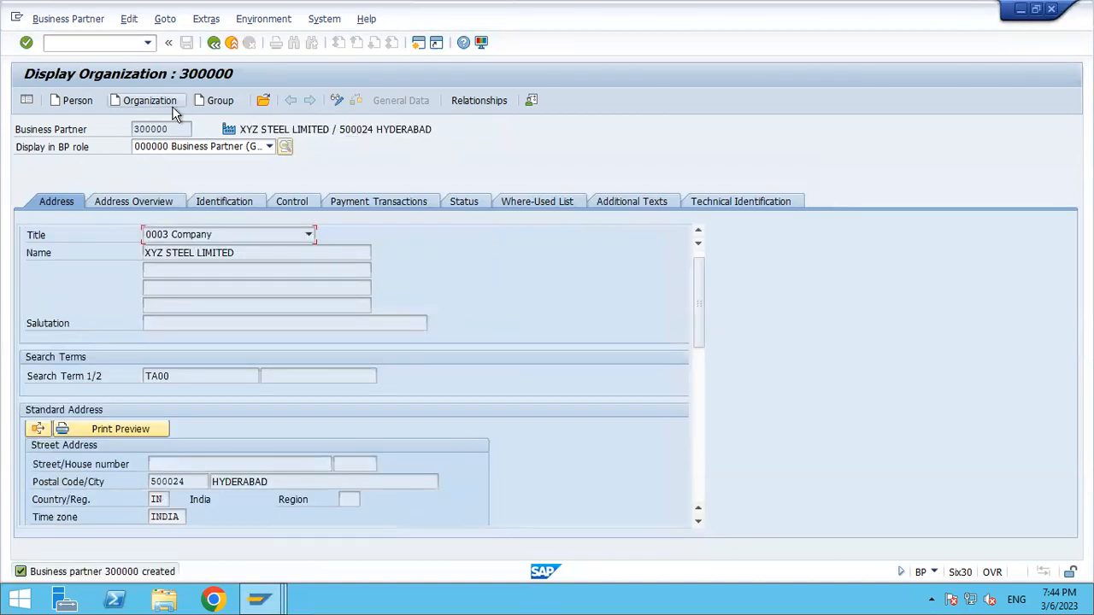
# Put the saved business partner in change mode and add the role FLVN00 Supplier (Fin.Accounting).
pyautogui.click(335, 106)
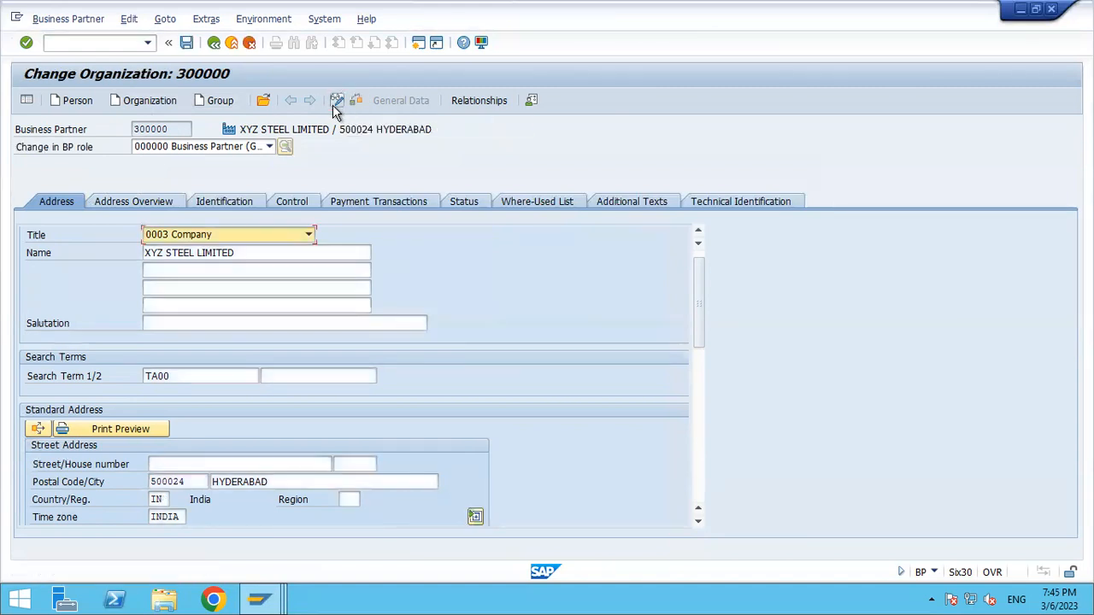
pyautogui.click(194, 149)
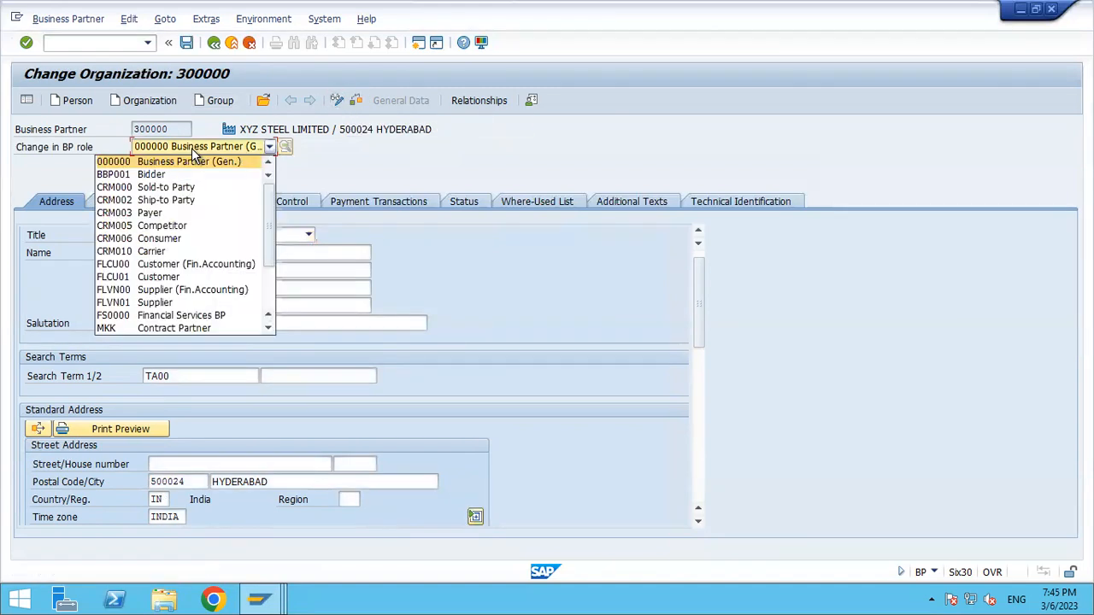
pyautogui.click(127, 293)
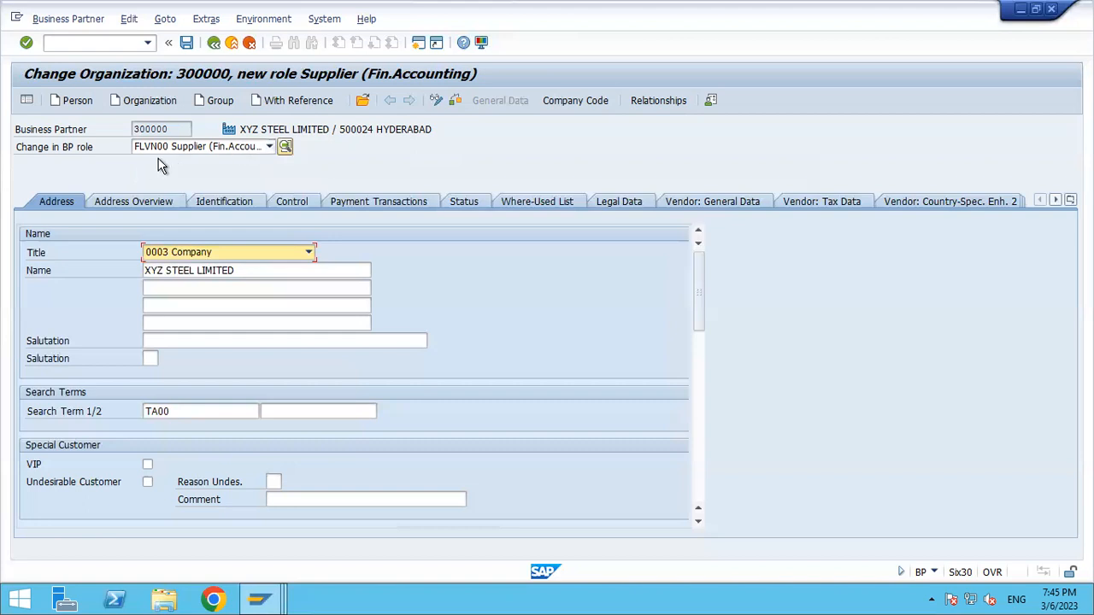
# Open the supplier's company code data and assign company code TA00.
pyautogui.click(580, 103)
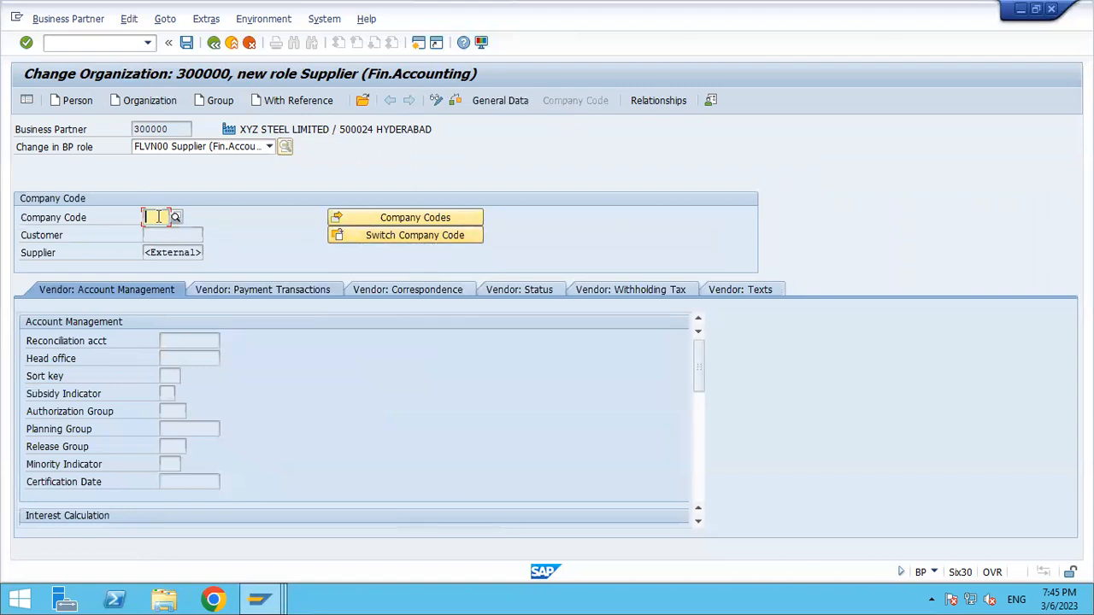
pyautogui.write('TA')
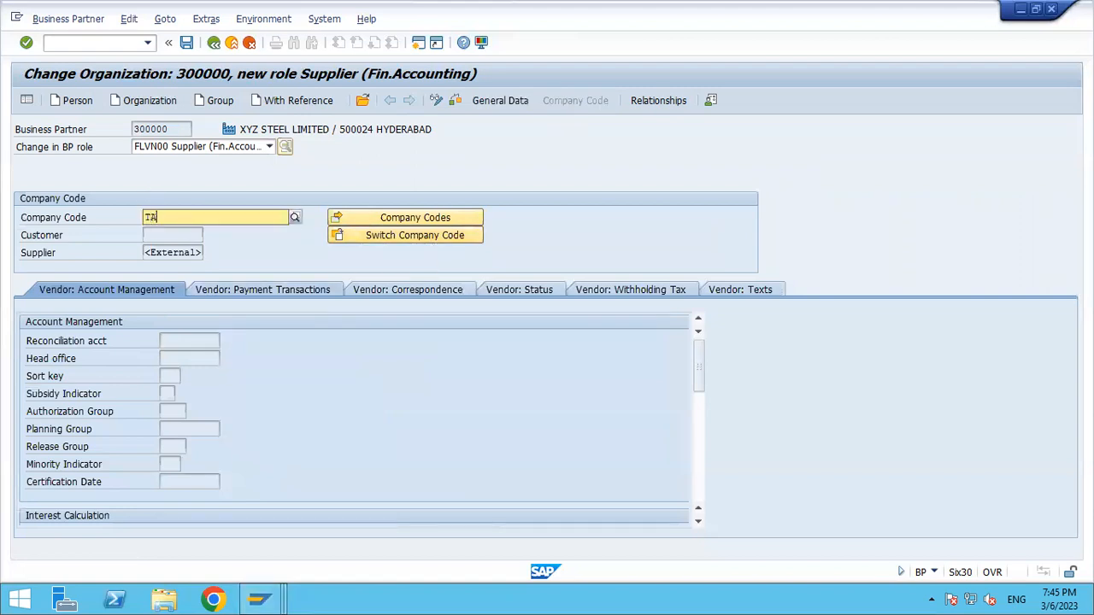
pyautogui.press('Down')
pyautogui.press('Return')
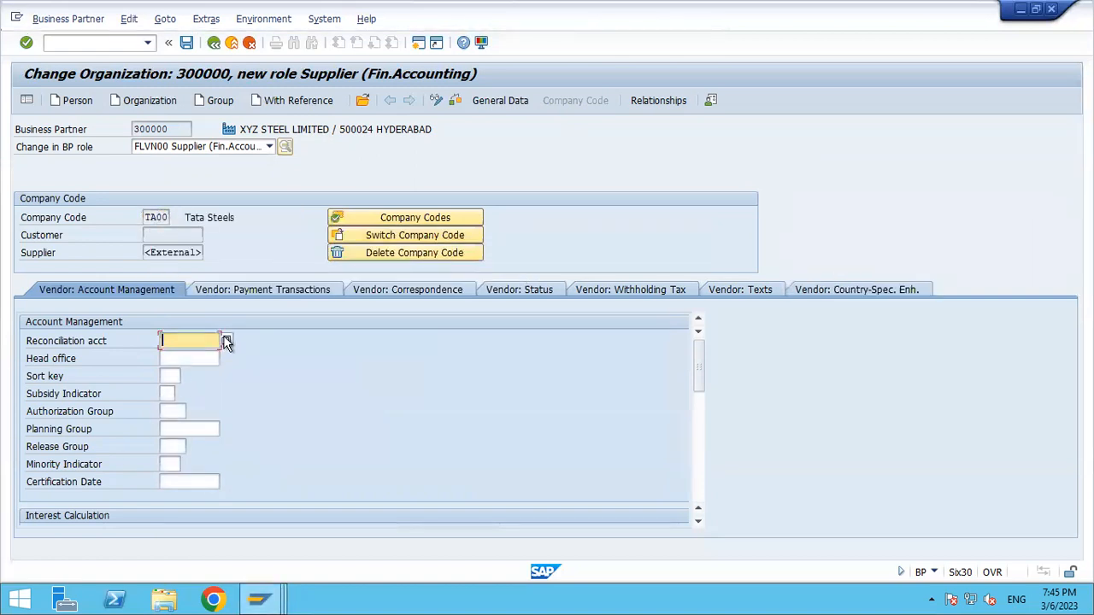
# Assign reconciliation account 100500 (Trade payable domestic) and sort key 012 in the supplier's account management data.
pyautogui.click(225, 335)
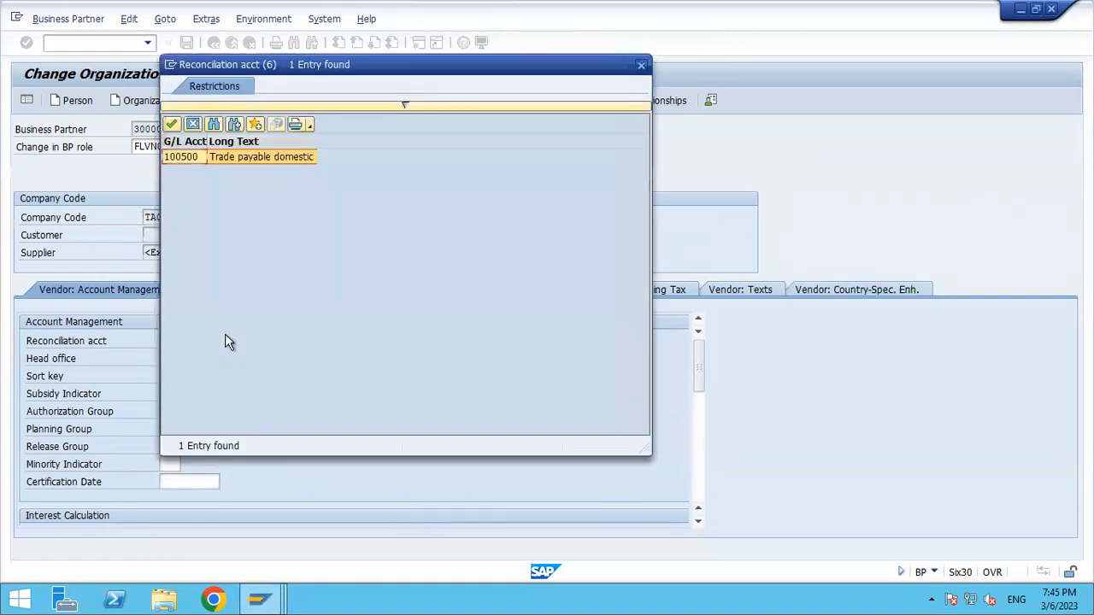
pyautogui.doubleClick(261, 165)
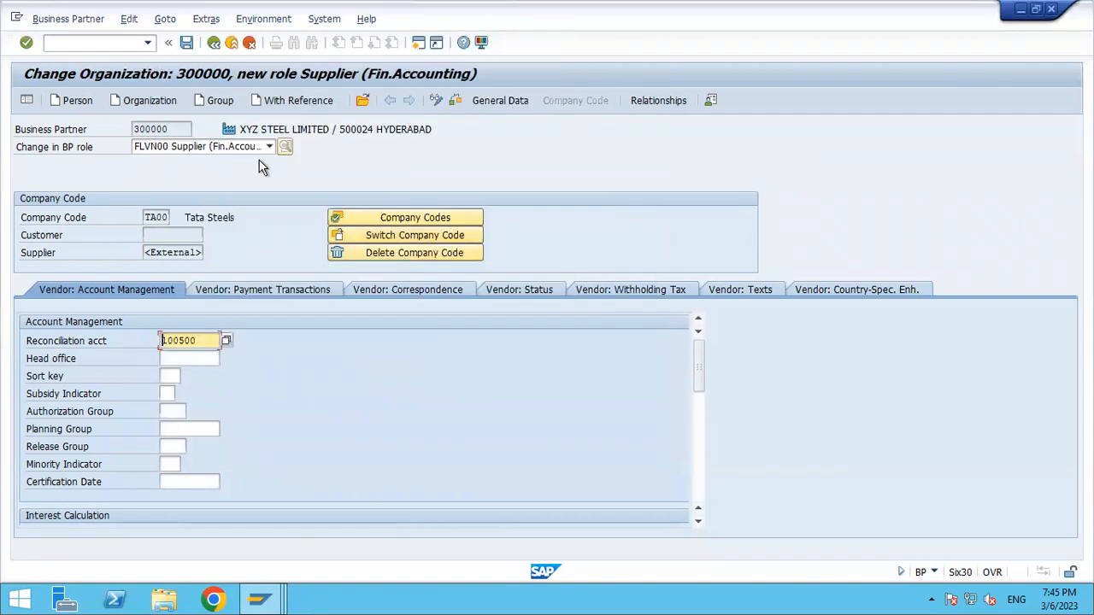
pyautogui.click(171, 375)
pyautogui.write('012')
pyautogui.press('Return')
# In the supplier's payment transactions data, set the terms of payment to 0001 and enable the double invoice check.
pyautogui.click(256, 290)
pyautogui.write('0001')
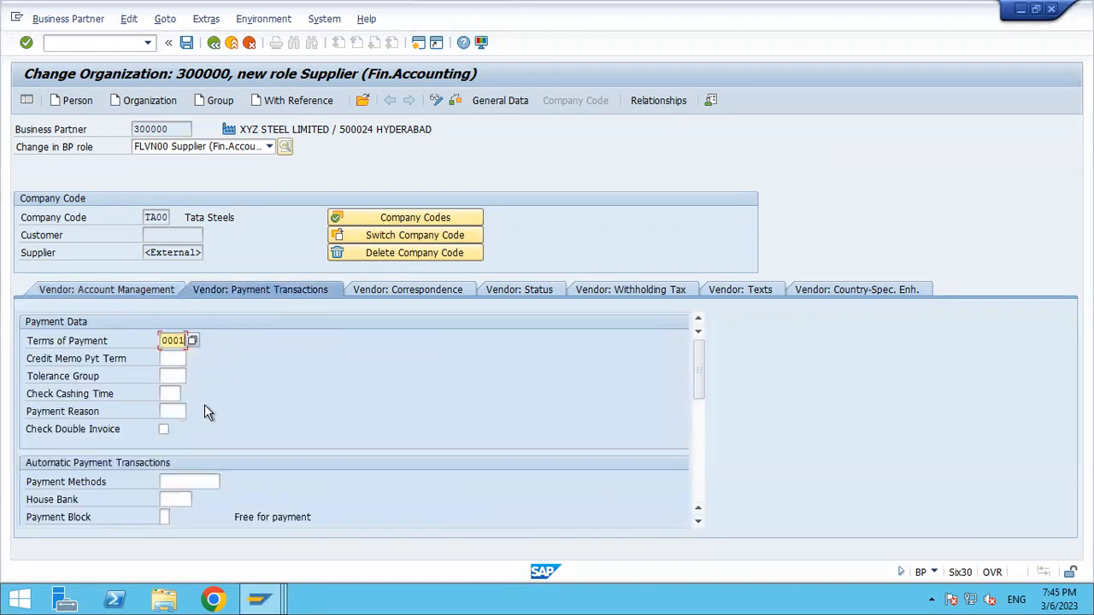
pyautogui.click(164, 429)
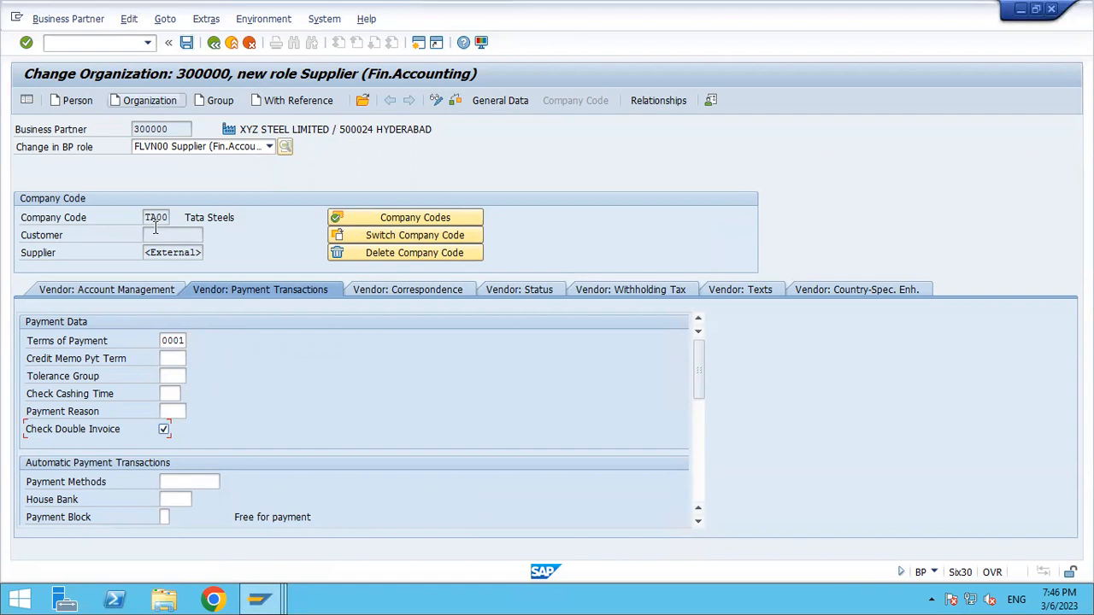
# Save the supplier role with its company code data and switch back to the accounts payable outline in Excel.
pyautogui.doubleClick(176, 130)
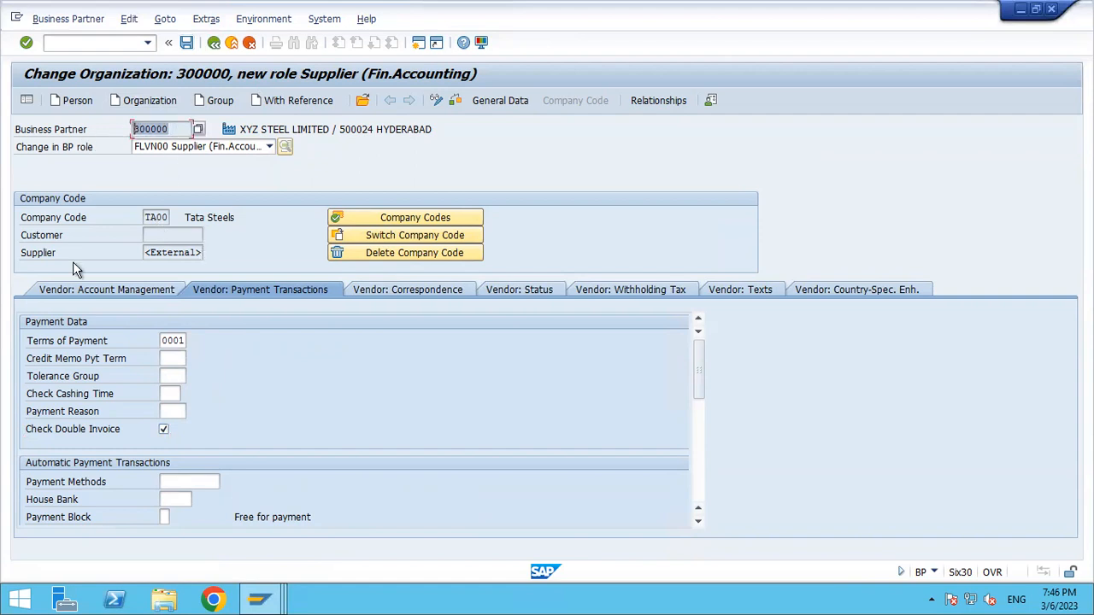
pyautogui.click(188, 44)
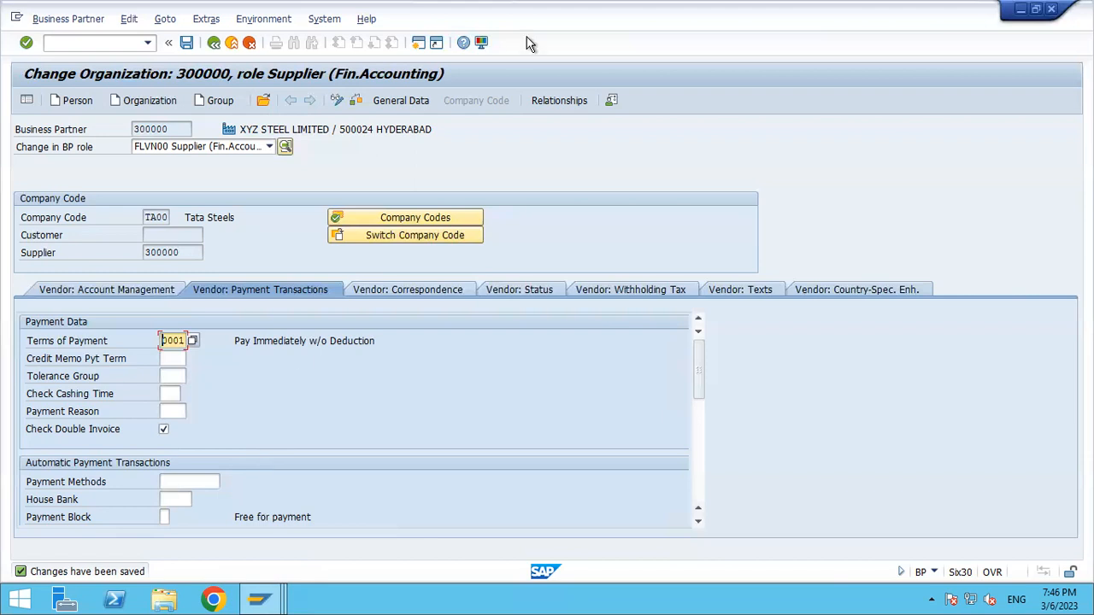
pyautogui.moveTo(741, 8)
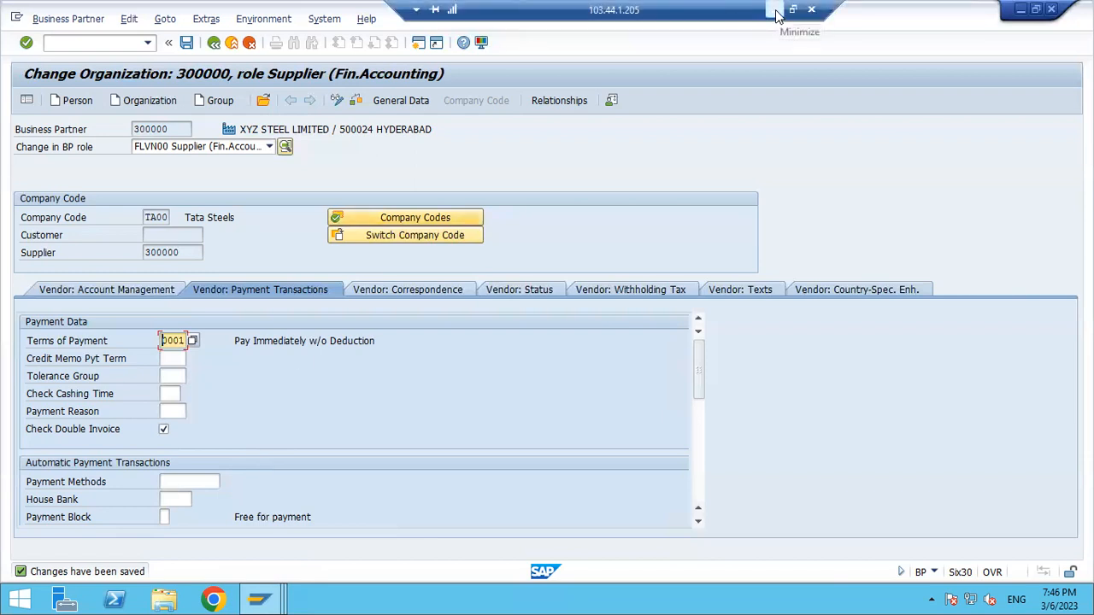
pyautogui.click(776, 16)
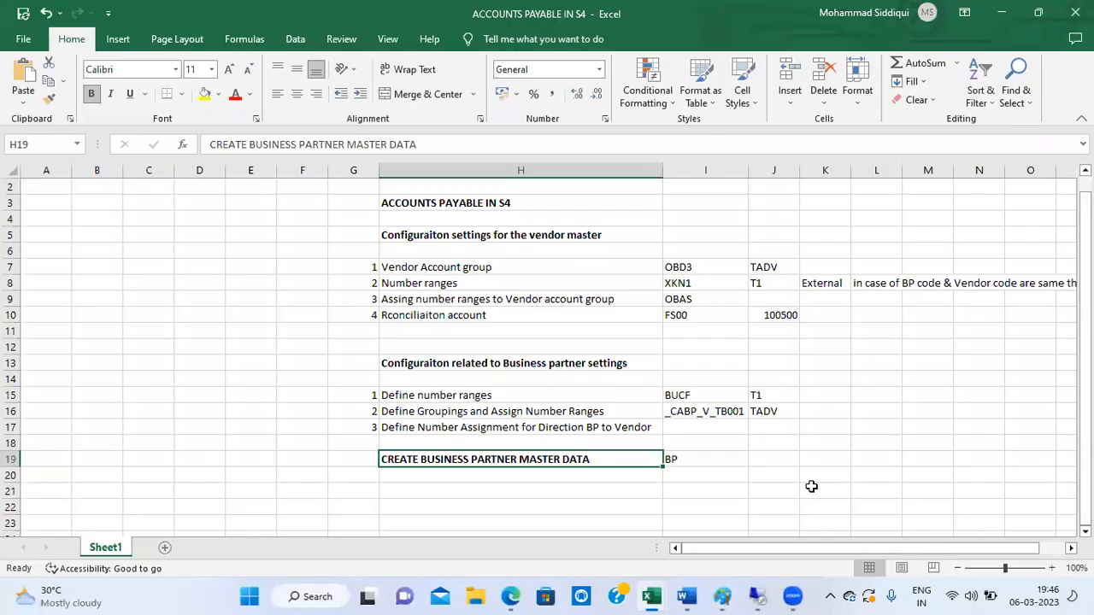